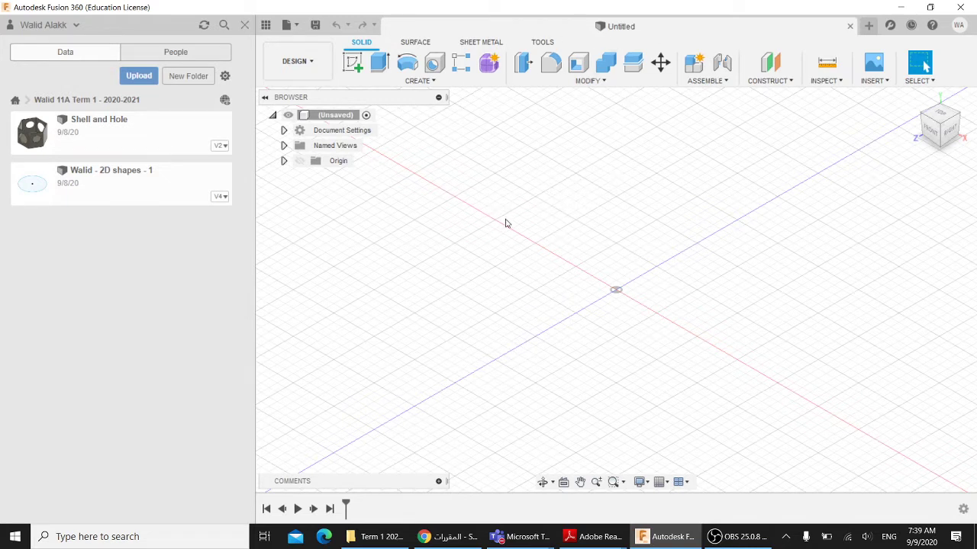
- Return the Data panel to the All Projects list and scroll through the projects
left_click(15, 102)
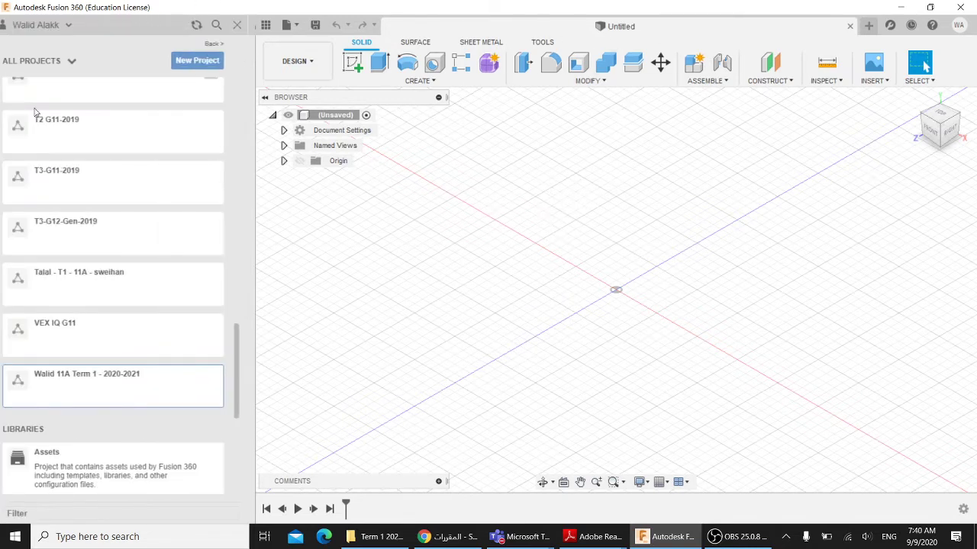
scroll(126, 256, "down", 1)
scroll(137, 290, "down", 1)
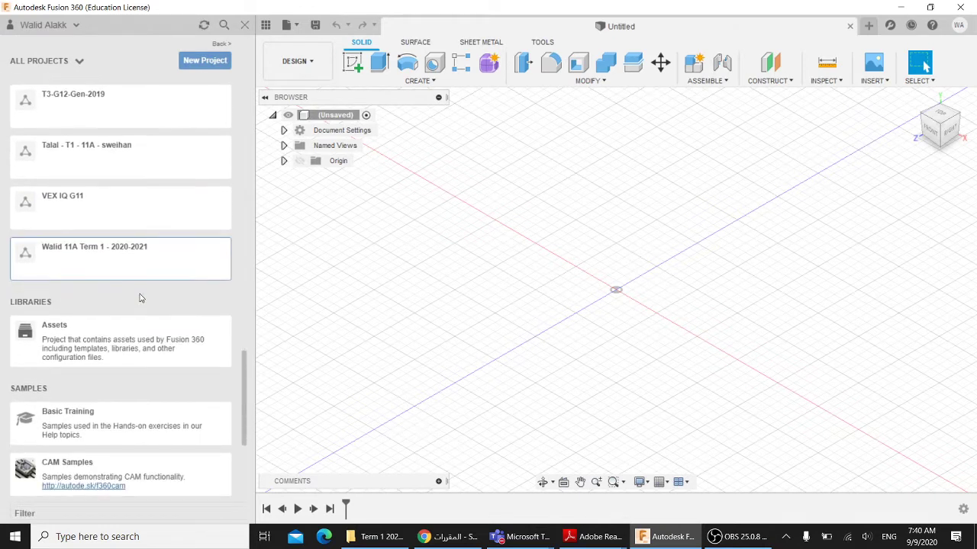
scroll(138, 299, "up", 1)
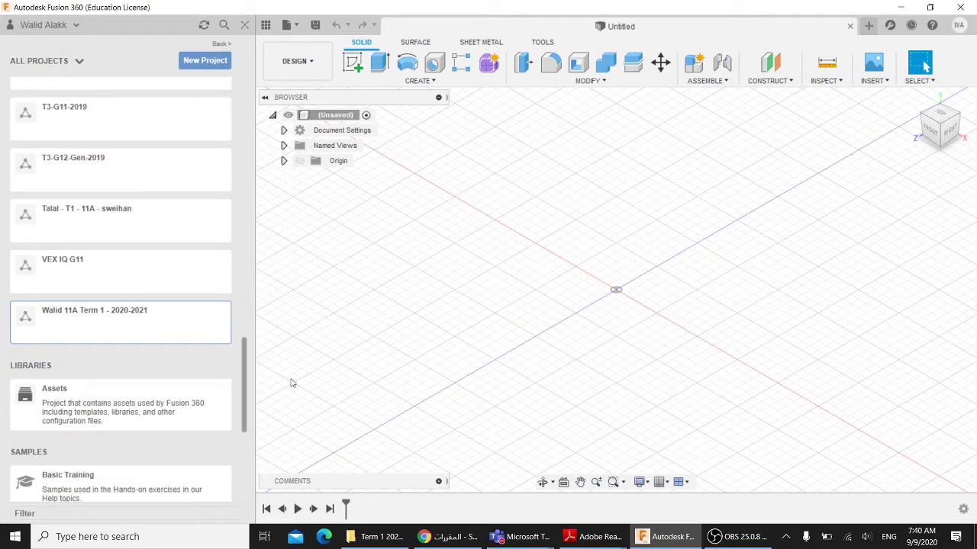
- Post the teacher's e-mail address in the Teams meeting chat, then minimize Teams
mouse_move(523, 537)
left_click(499, 475)
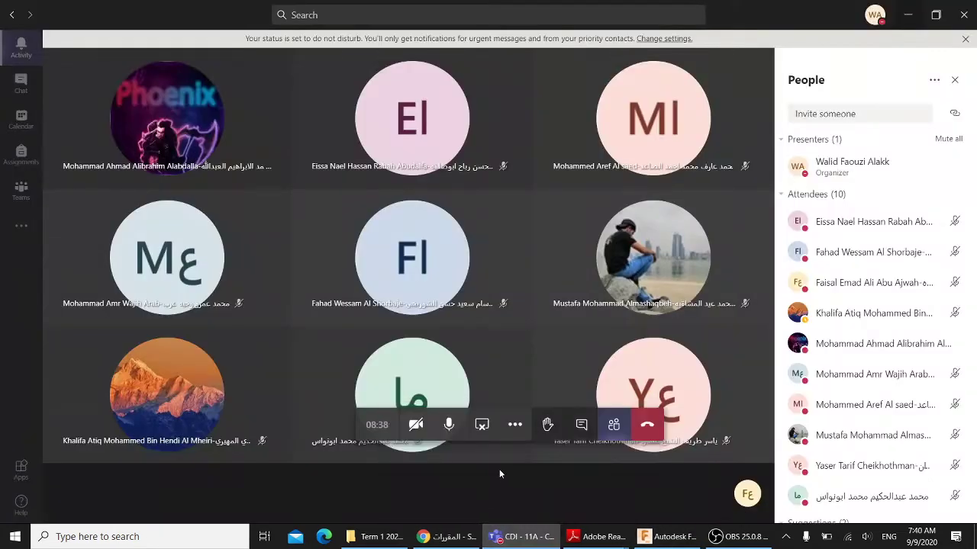
left_click(581, 424)
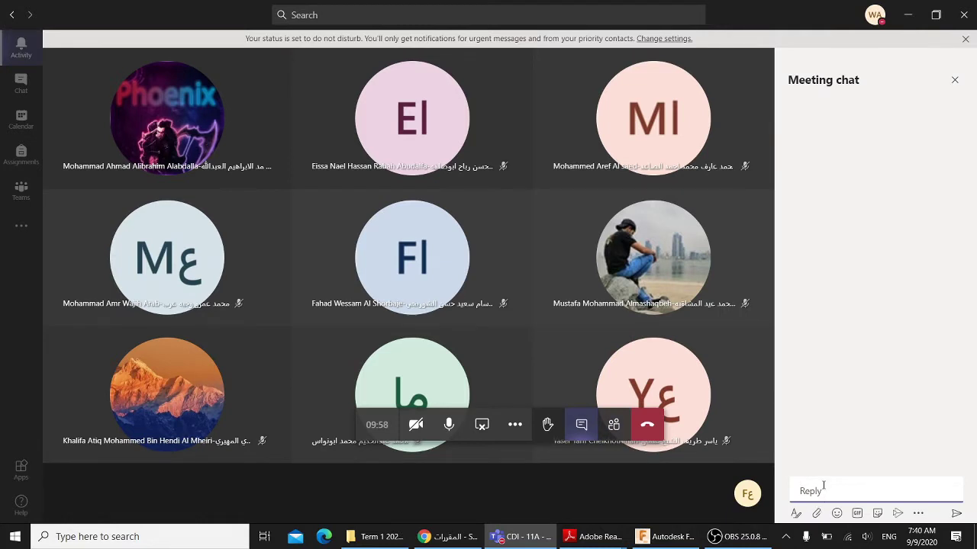
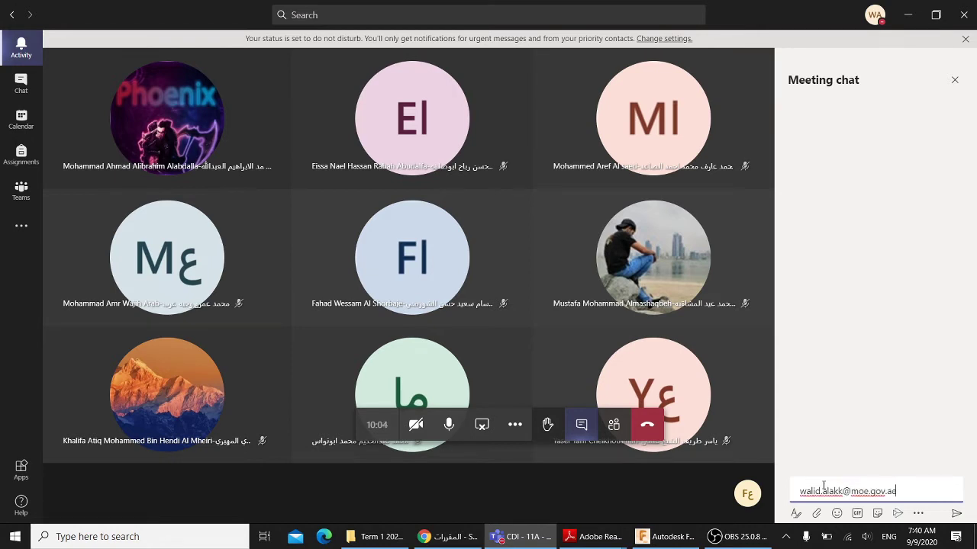
left_click(956, 514)
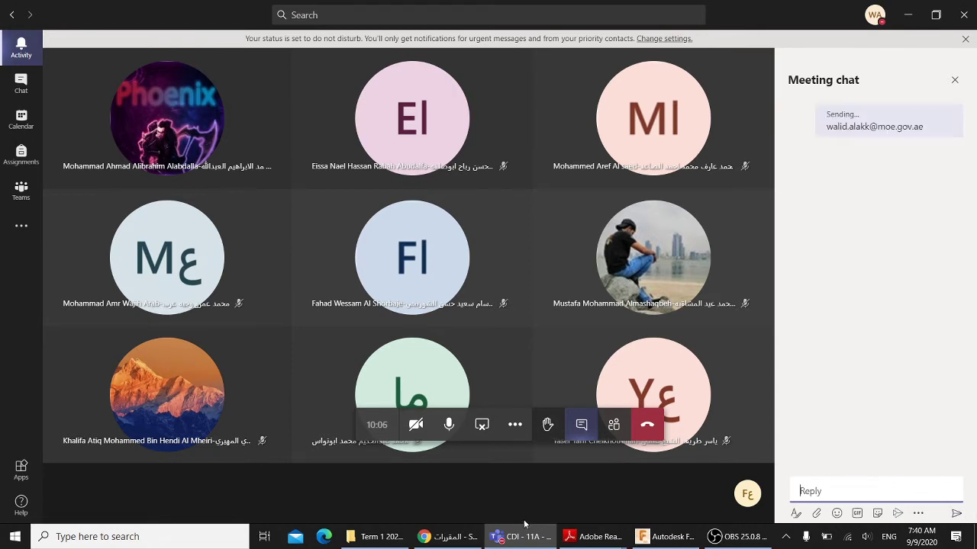
left_click(524, 538)
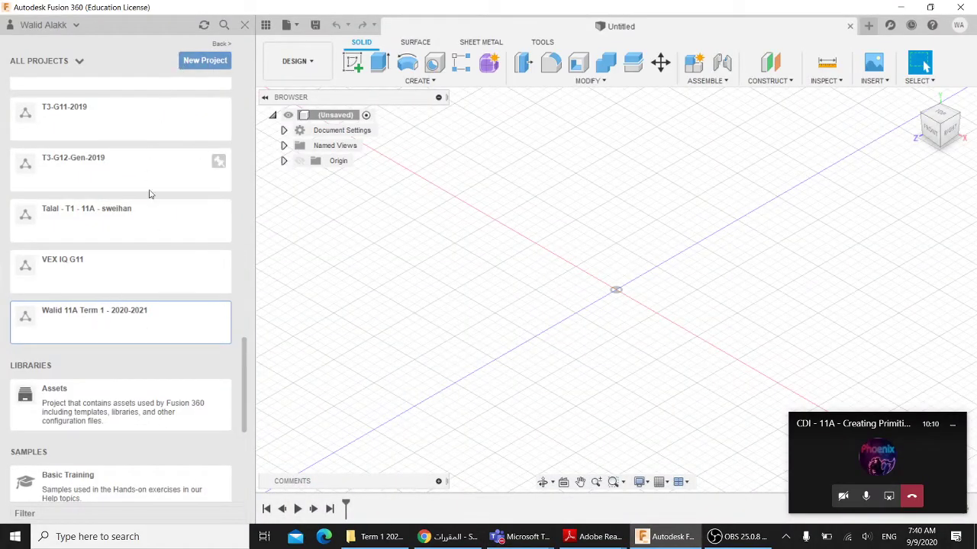
- Open the Term 1 2020-2021 project and toggle the Data panel closed and open again
scroll(138, 222, "up", 1)
scroll(138, 221, "up", 9)
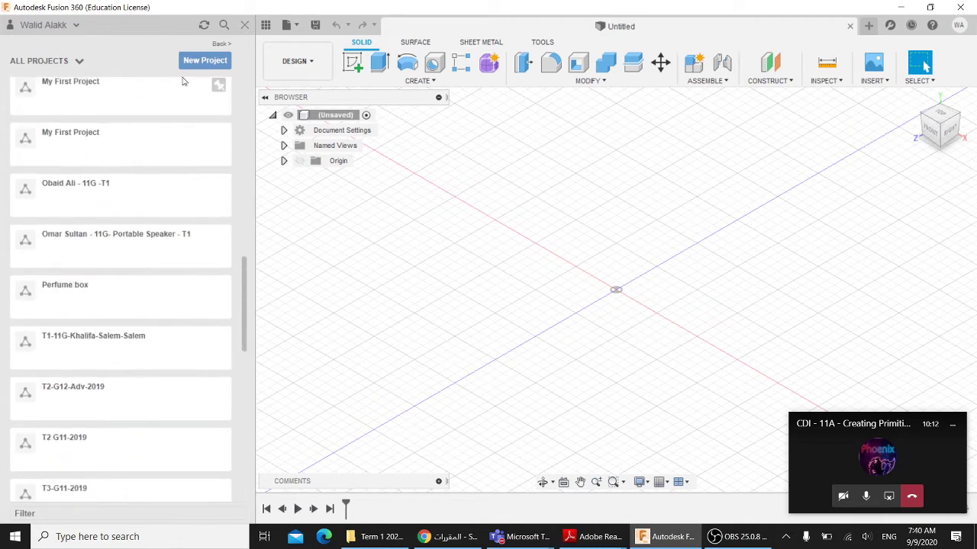
scroll(138, 190, "up", 12)
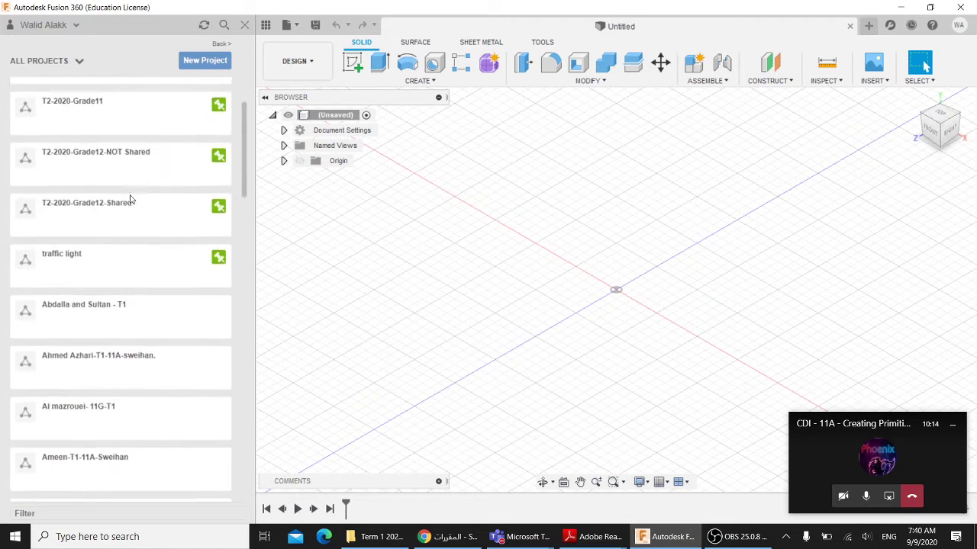
scroll(131, 202, "down", 3)
scroll(131, 207, "down", 20)
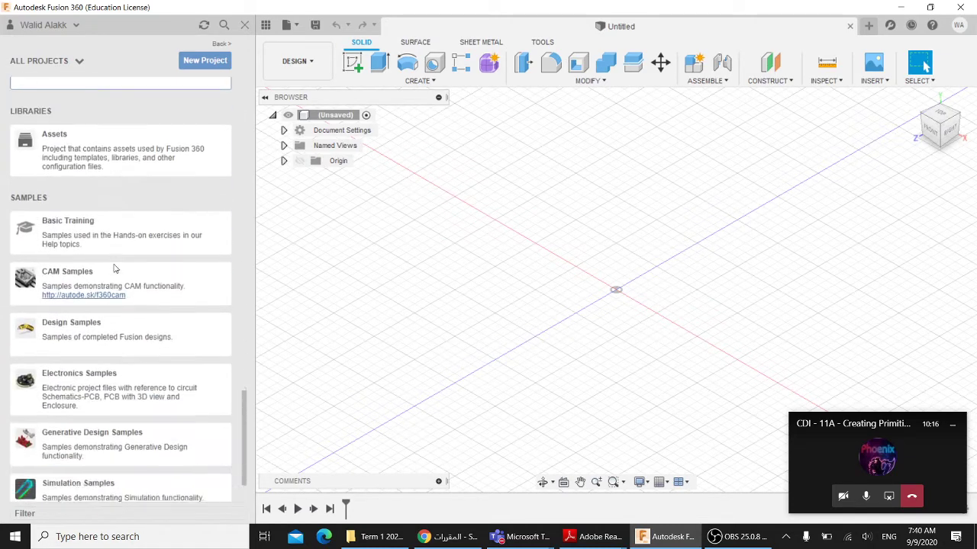
scroll(99, 265, "up", 2)
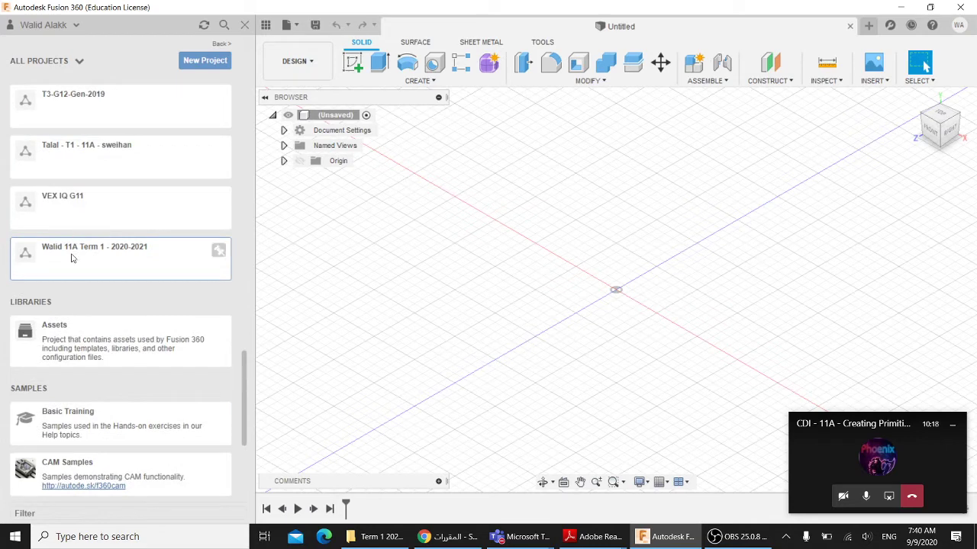
left_click(72, 258)
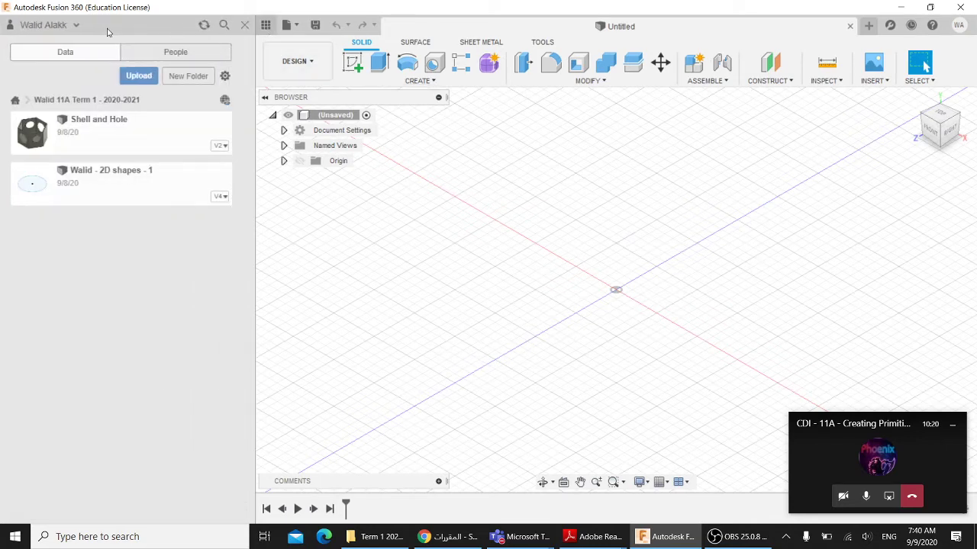
left_click(245, 24)
left_click(10, 26)
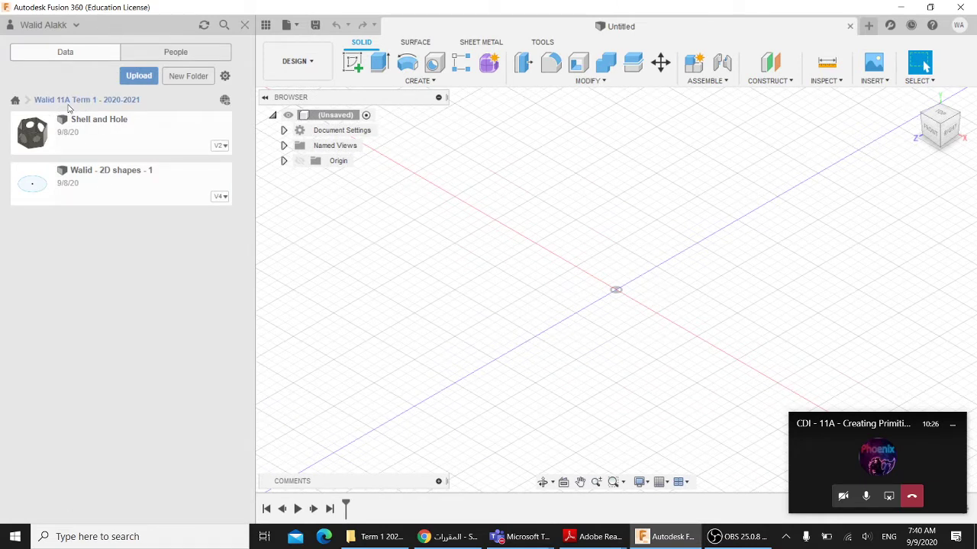
- Go back to All Projects and reopen the Term 1 2020-2021 project
left_click(15, 101)
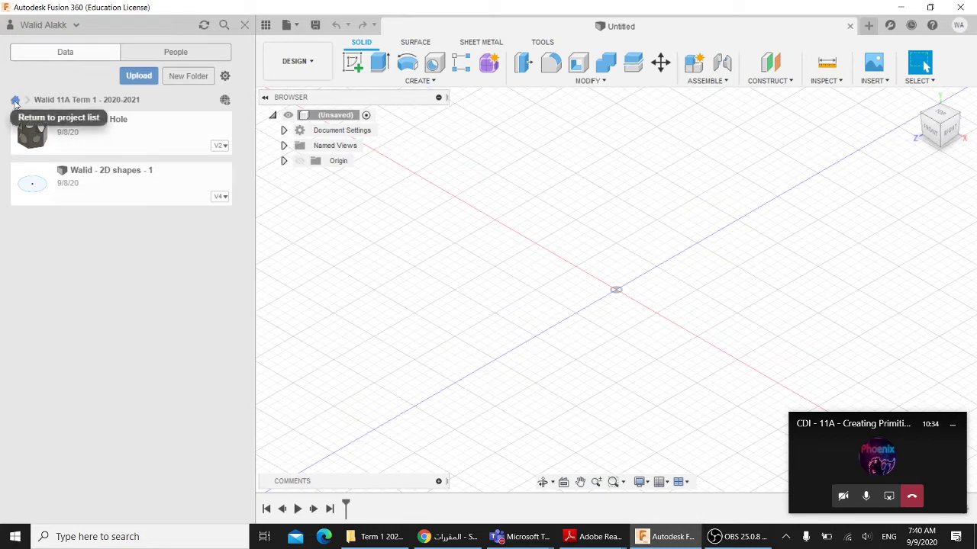
left_click(14, 101)
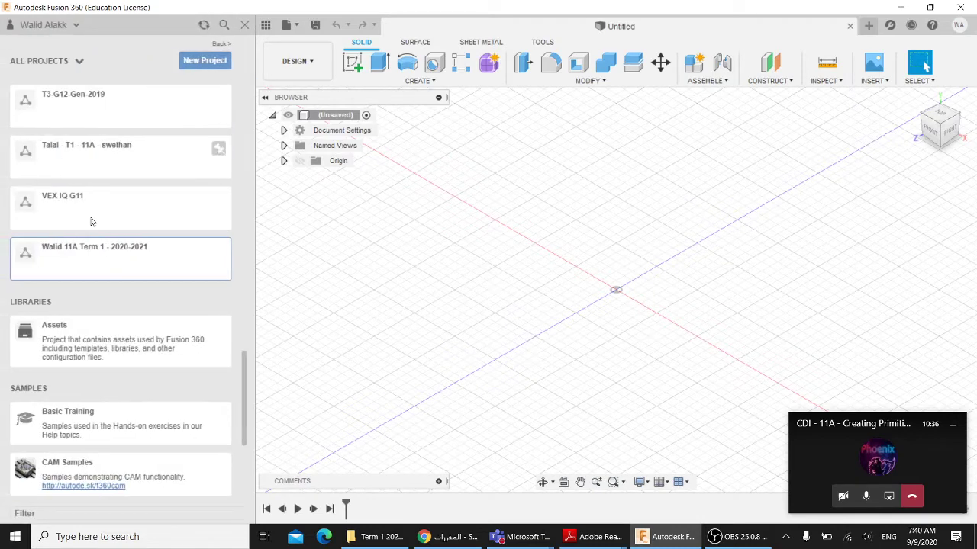
scroll(169, 129, "up", 3)
scroll(169, 129, "up", 1)
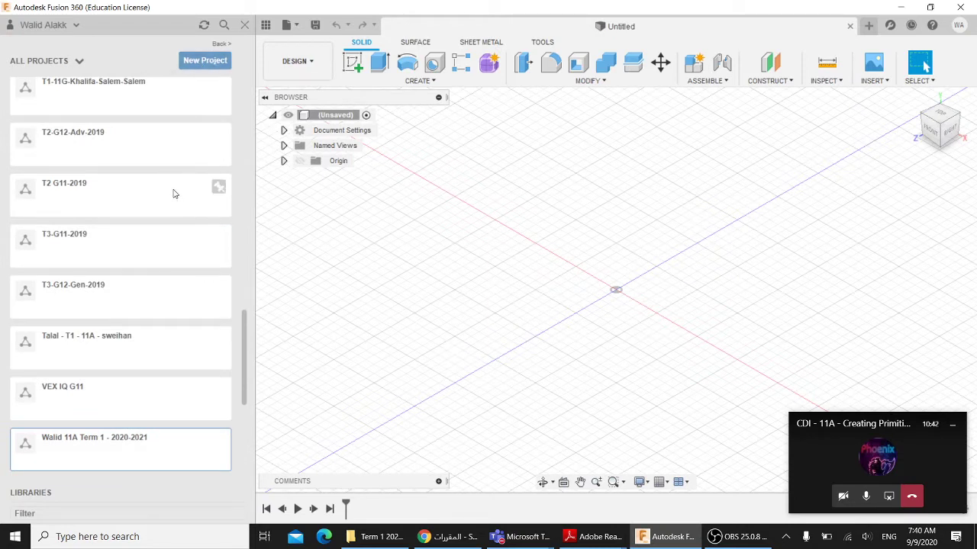
scroll(168, 202, "down", 3)
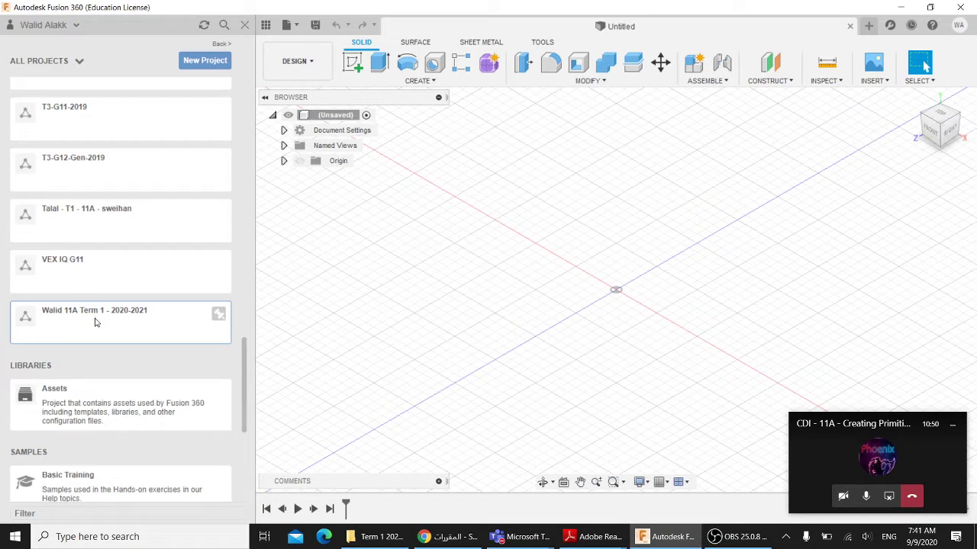
left_click(95, 320)
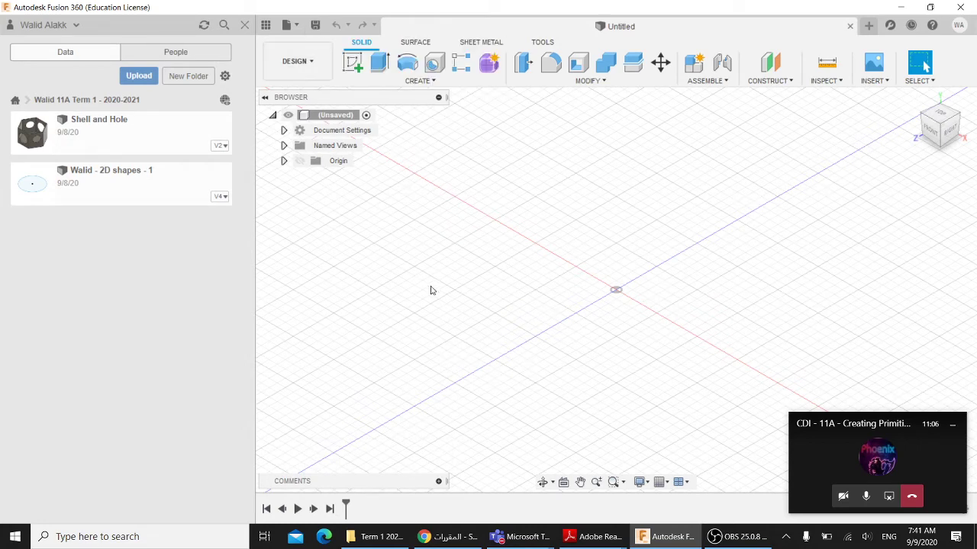
- Save the empty design under the user's name with lesson number 2.1.5
left_click(314, 28)
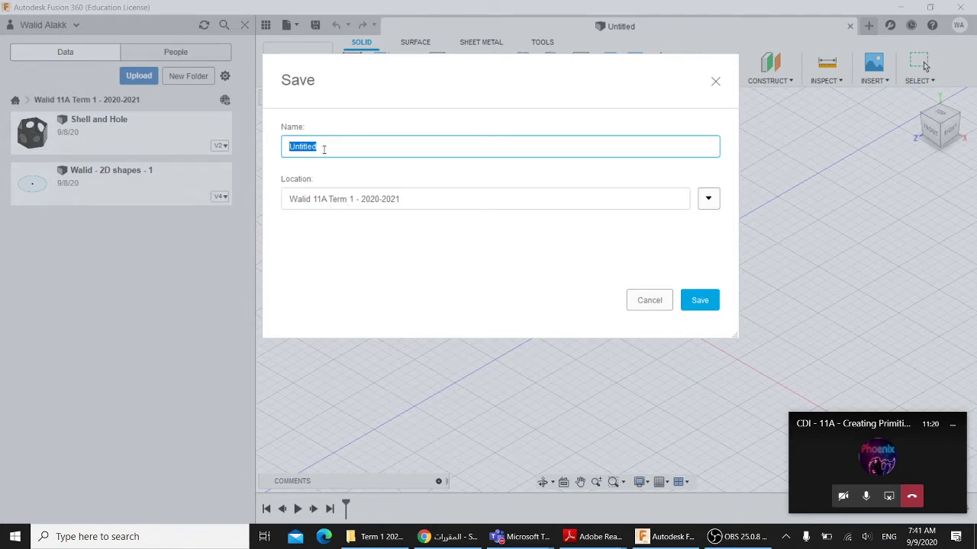
type("Wal")
type("id 2.1.5")
left_click(696, 301)
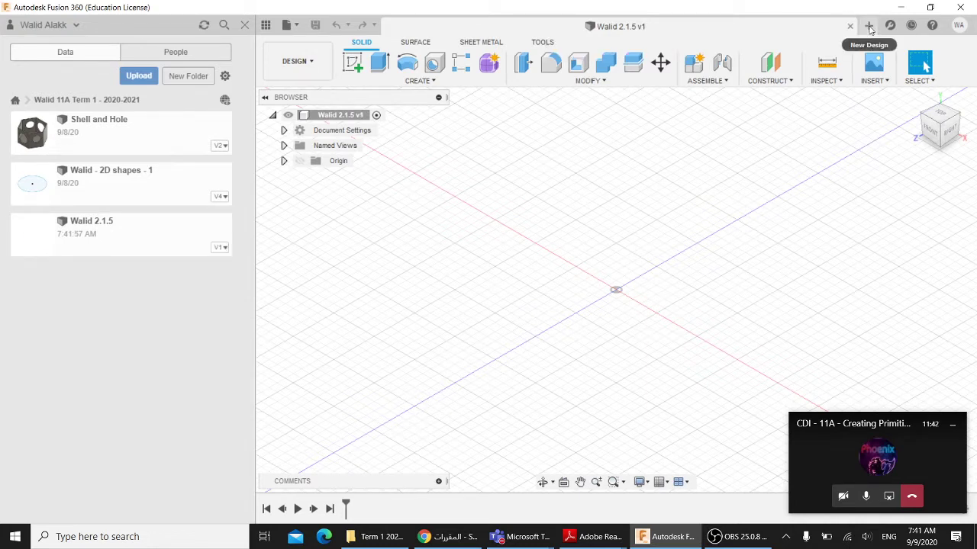
- Create a new design, then close the extra Untitled tab so only 2.1.5 stays open
left_click(869, 27)
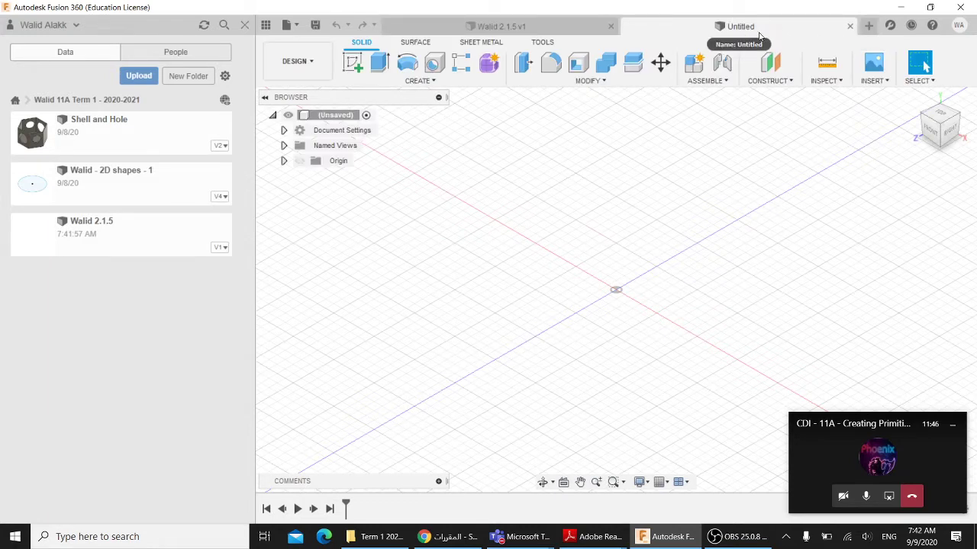
left_click(594, 29)
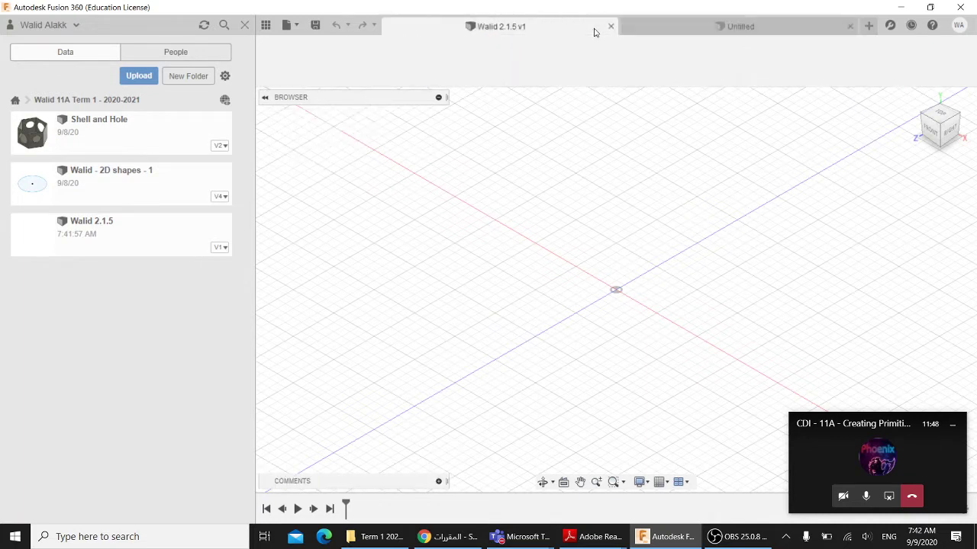
left_click(850, 26)
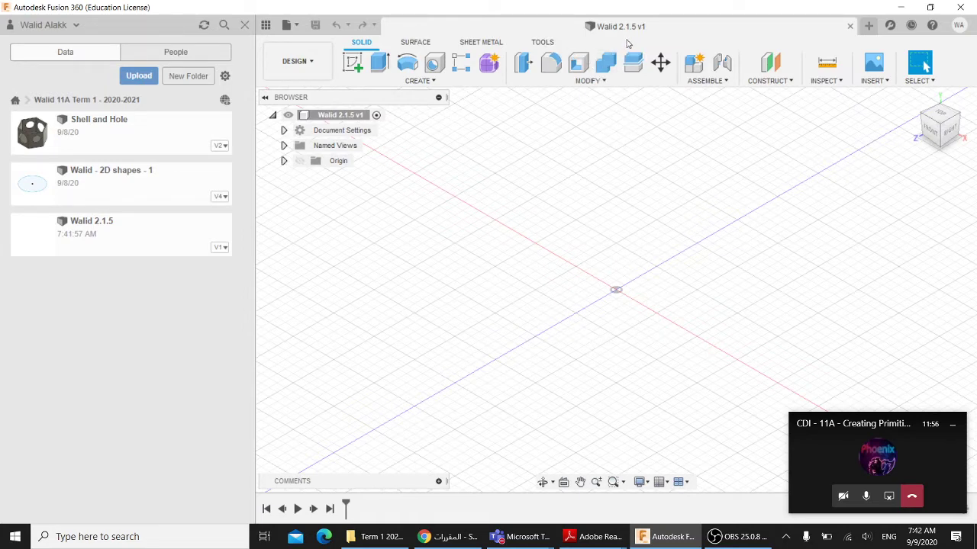
mouse_move(591, 537)
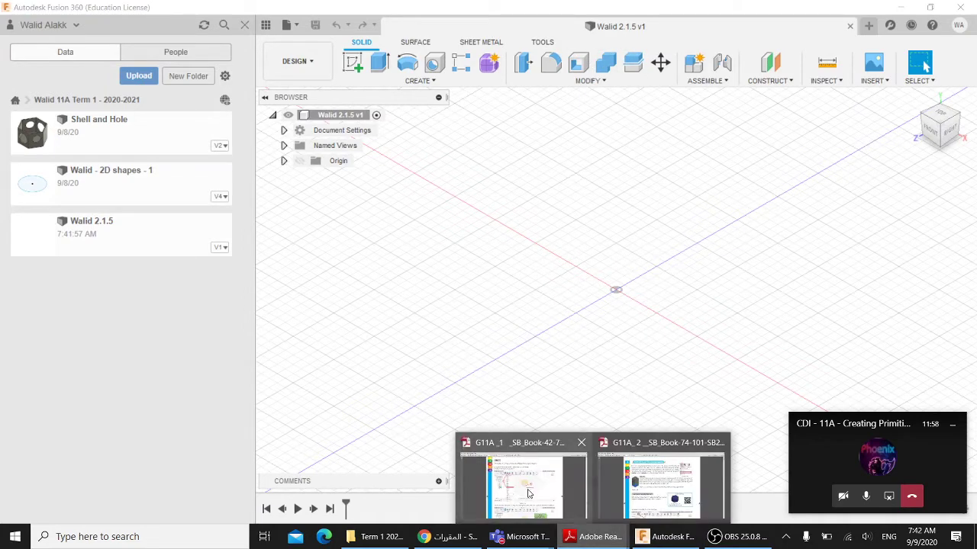
left_click(523, 492)
scroll(482, 374, "down", 2)
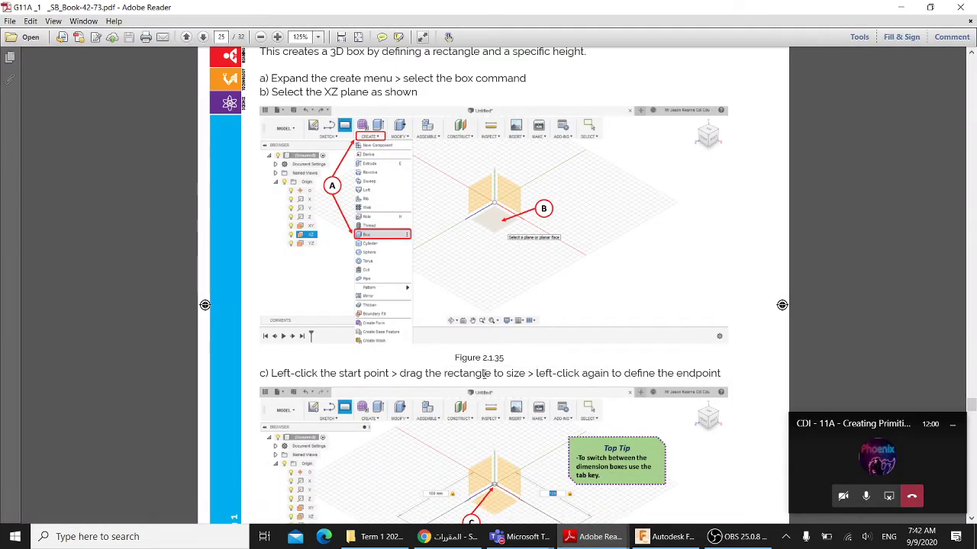
scroll(483, 374, "up", 1)
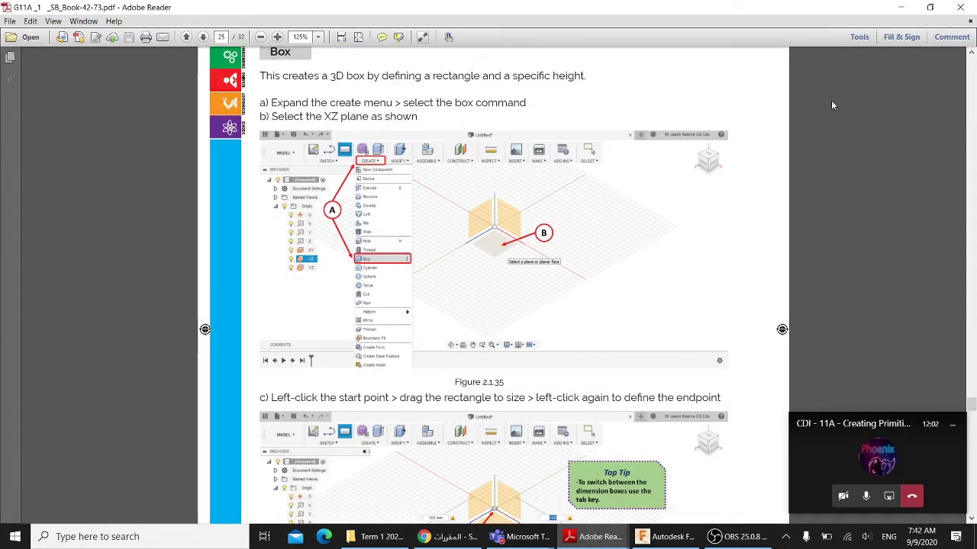
left_click(902, 8)
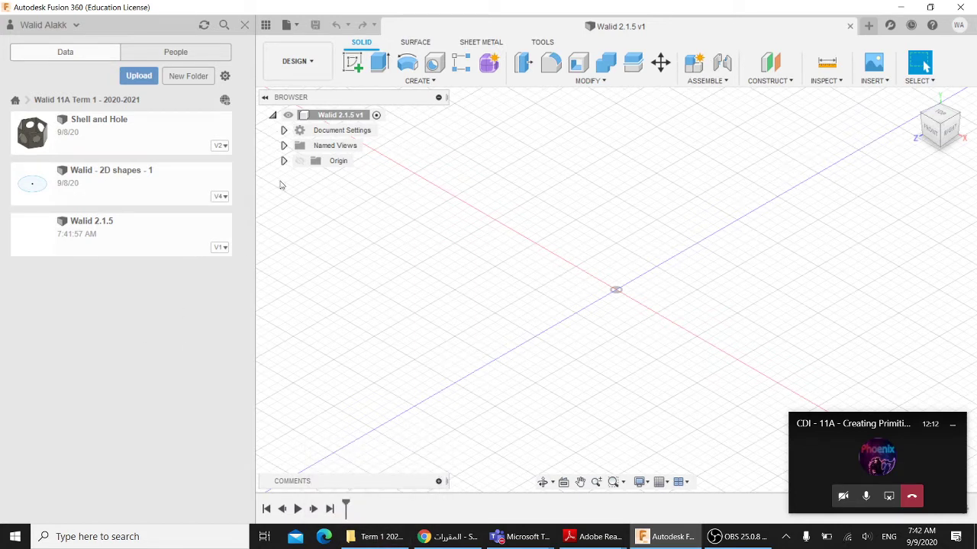
- Save a new blank design as 'primitive shapes' and close the 2.1.5 design
left_click(867, 26)
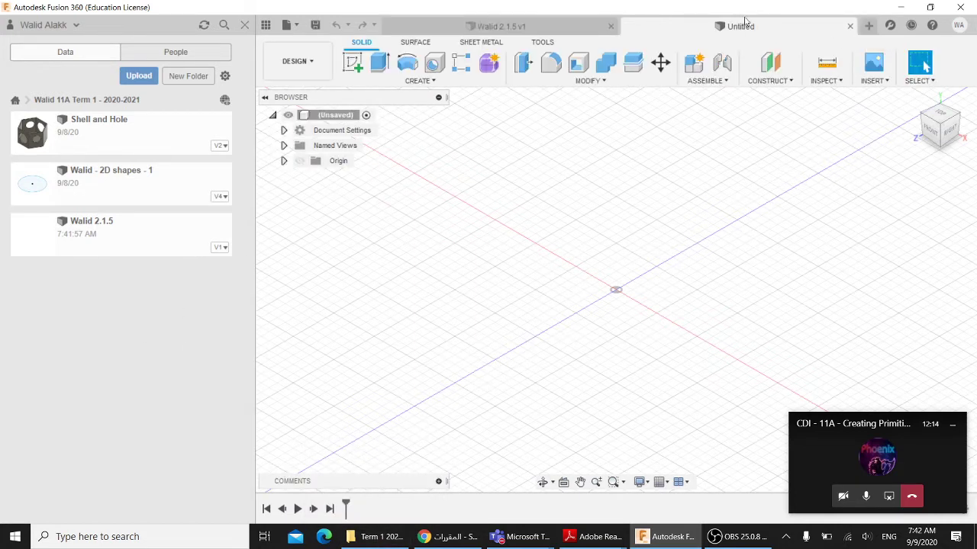
left_click(315, 24)
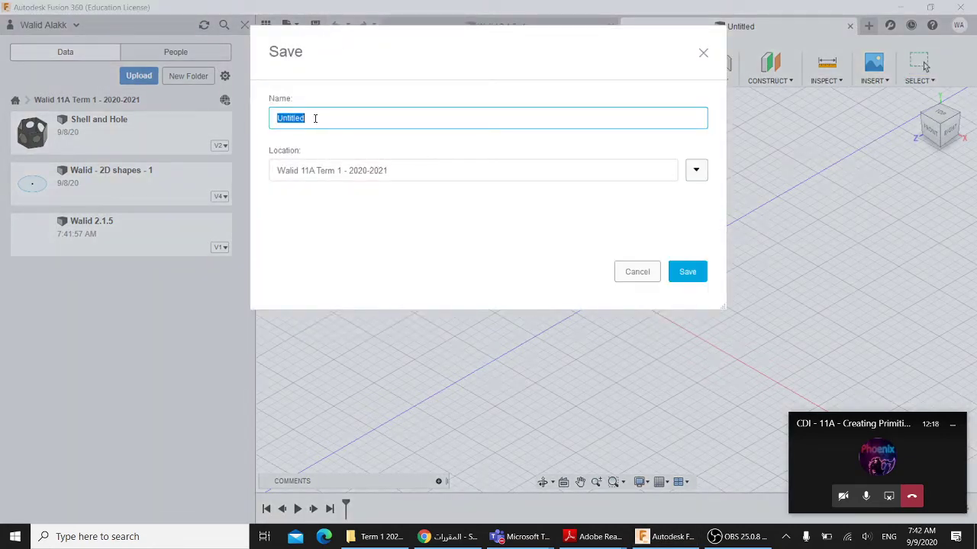
type("primitive shapes")
left_click(682, 272)
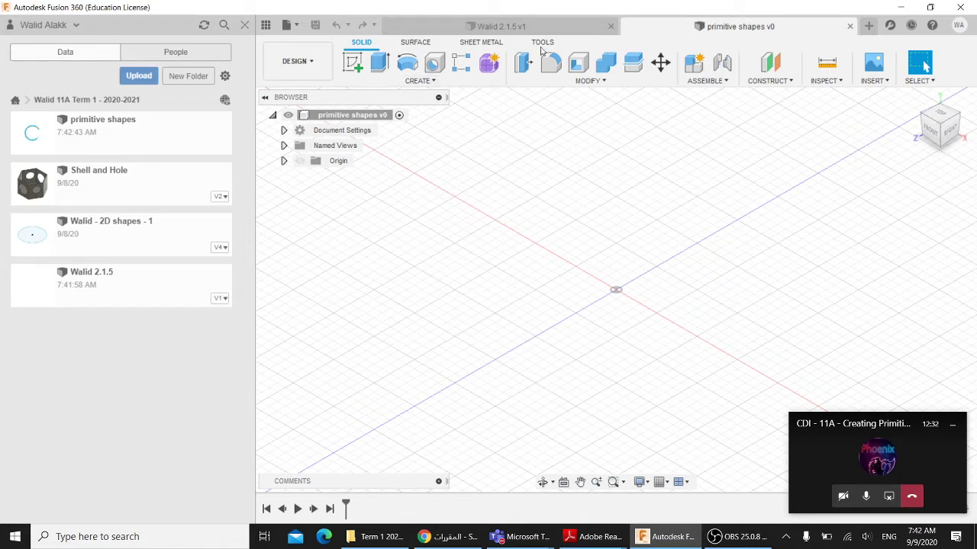
left_click(610, 26)
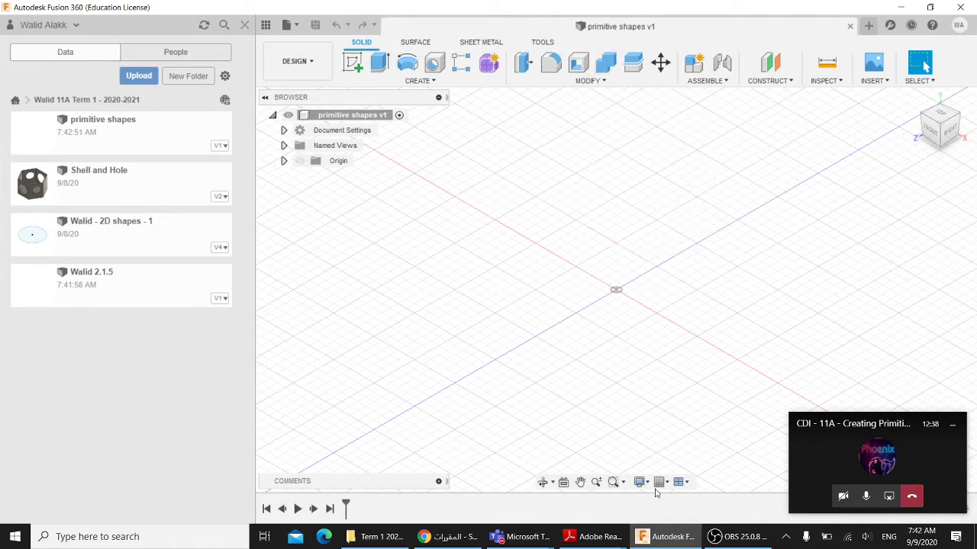
- Read textbook pages 25–32 in Adobe Reader up to the coil types figure, then minimize it
left_click(592, 537)
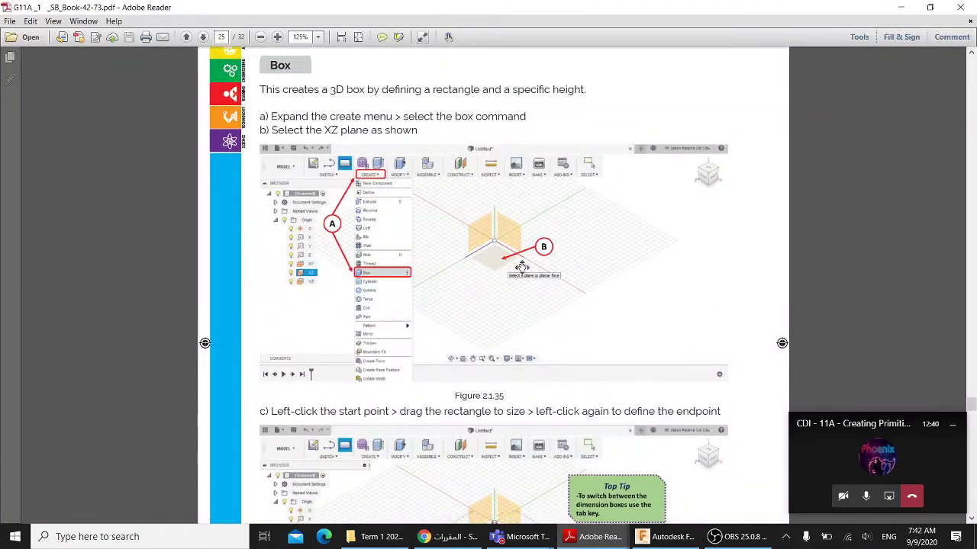
scroll(521, 266, "up", 2)
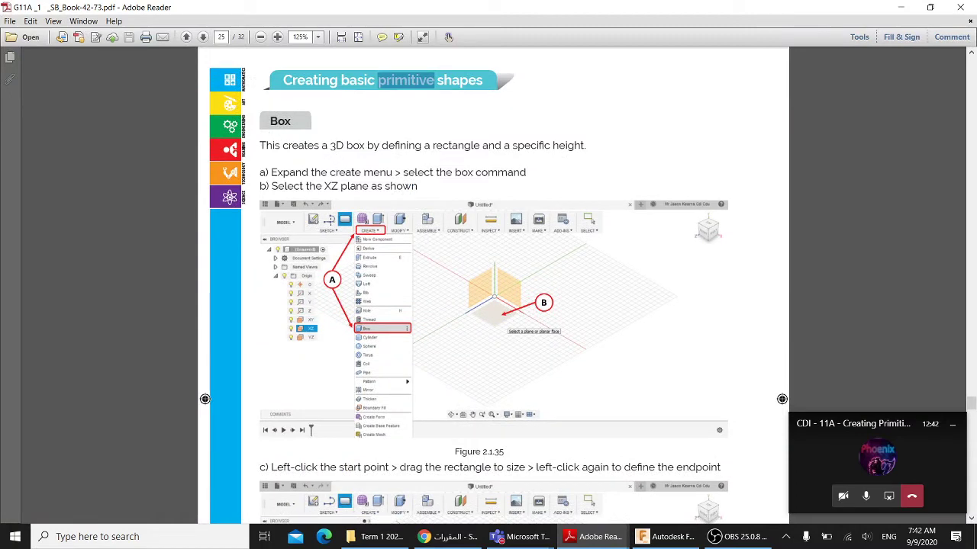
scroll(374, 257, "down", 15)
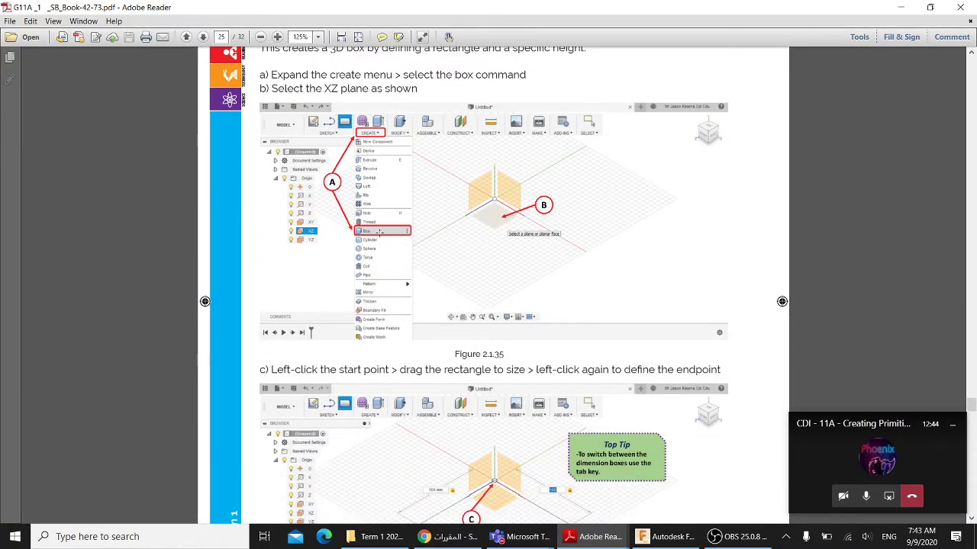
scroll(378, 273, "down", 8)
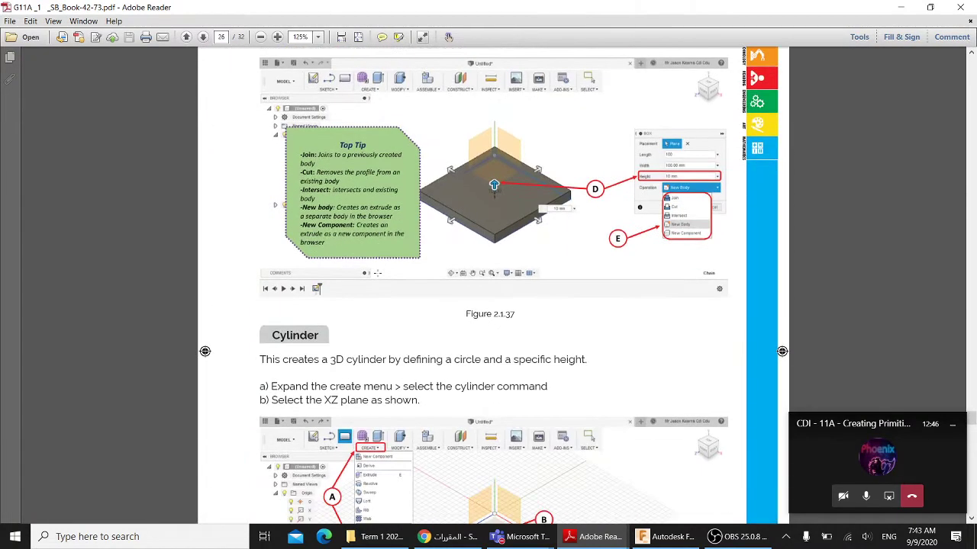
scroll(466, 174, "down", 9)
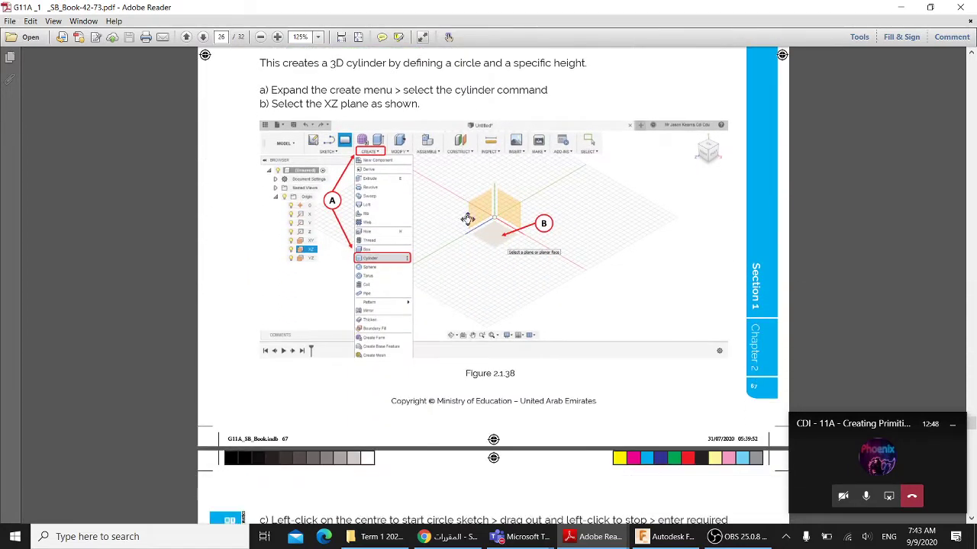
scroll(338, 178, "up", 4)
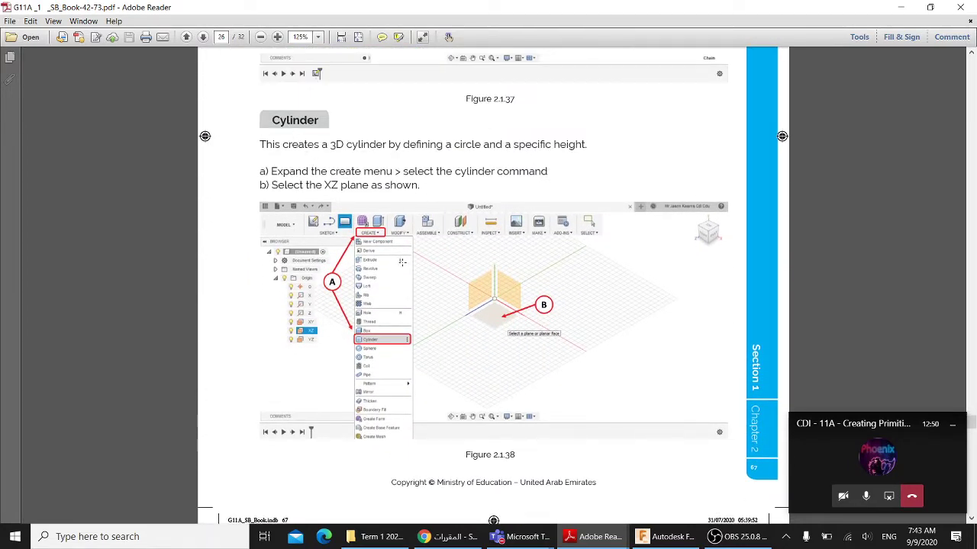
scroll(403, 262, "down", 16)
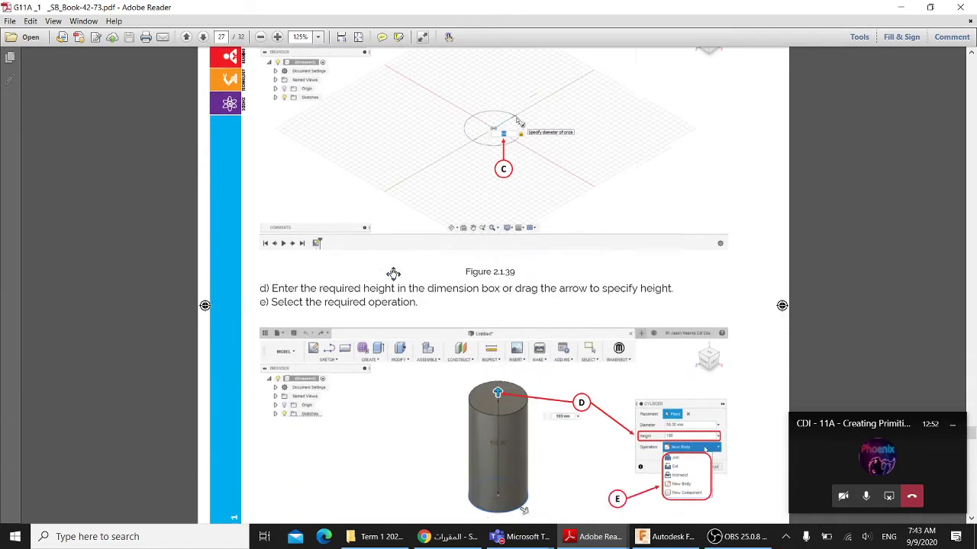
scroll(395, 288, "down", 20)
scroll(408, 218, "up", 8)
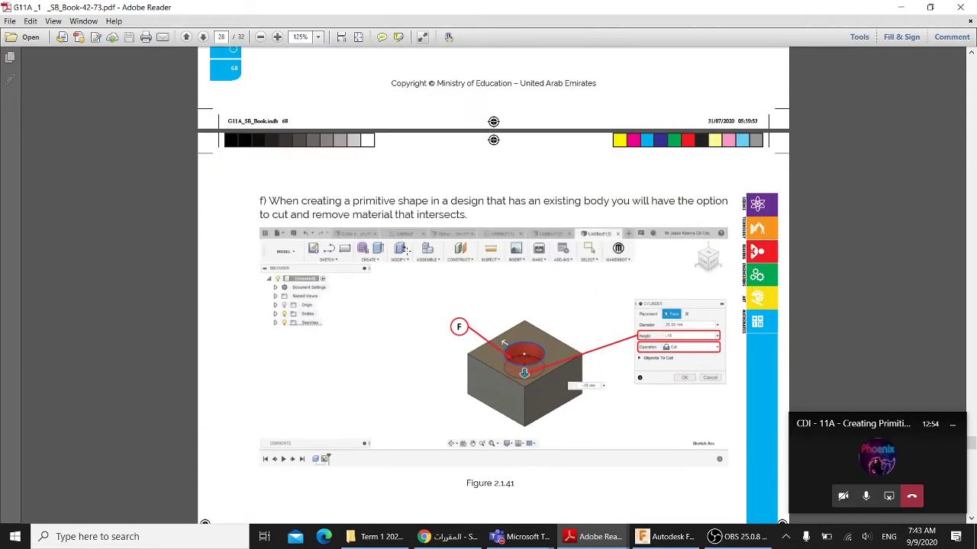
scroll(407, 251, "up", 8)
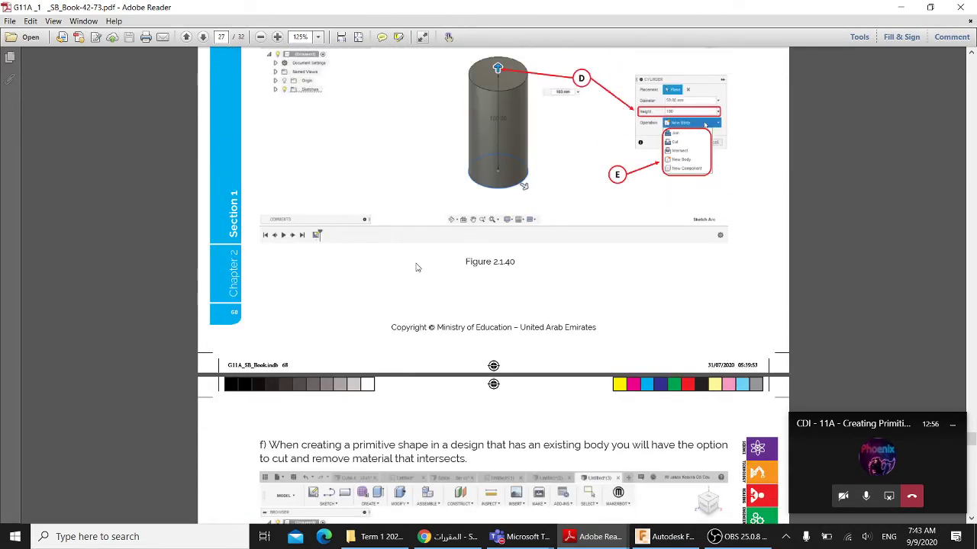
scroll(427, 232, "down", 7)
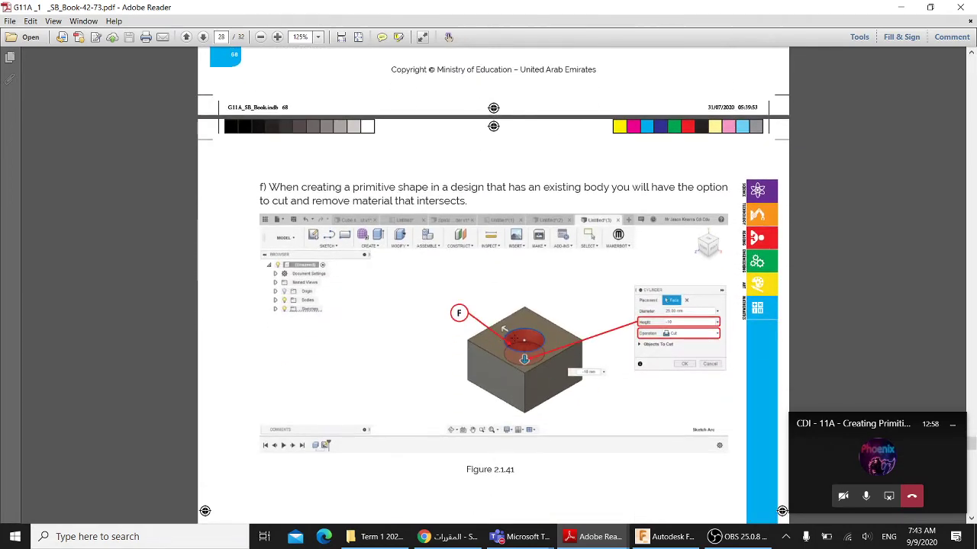
scroll(481, 351, "down", 20)
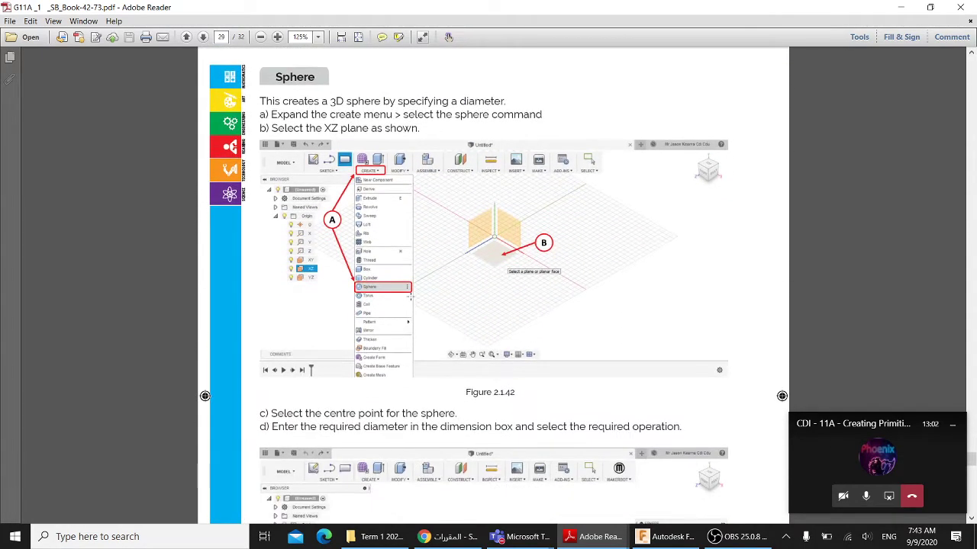
scroll(381, 298, "down", 10)
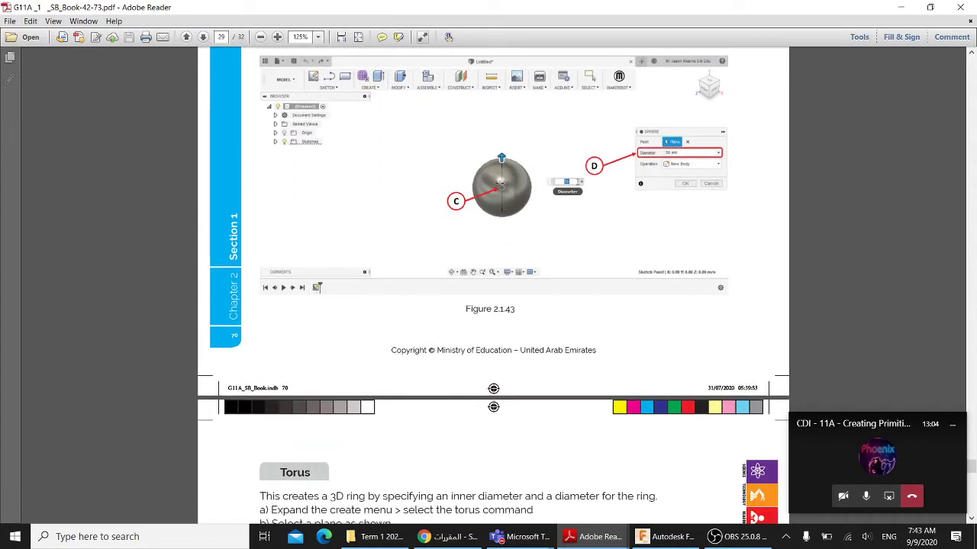
scroll(455, 318, "down", 10)
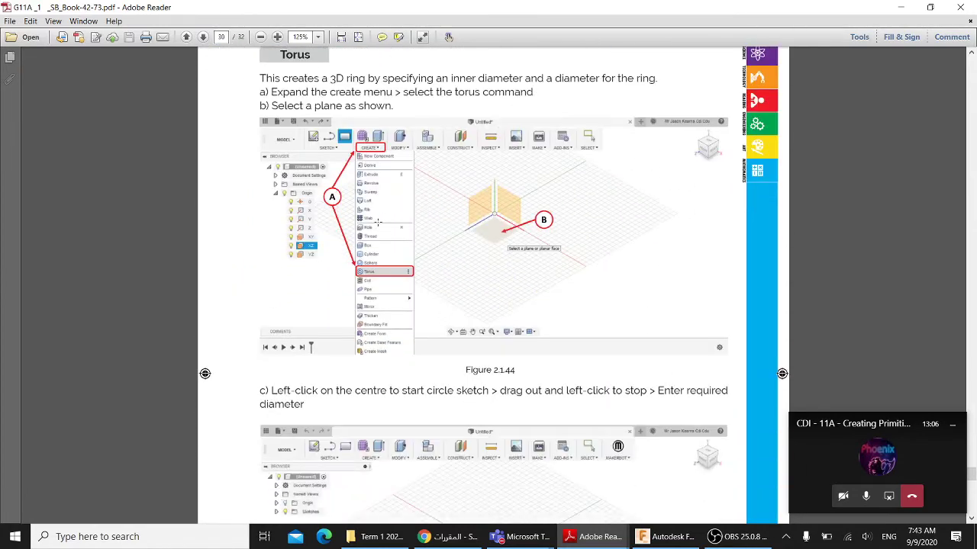
scroll(344, 237, "down", 15)
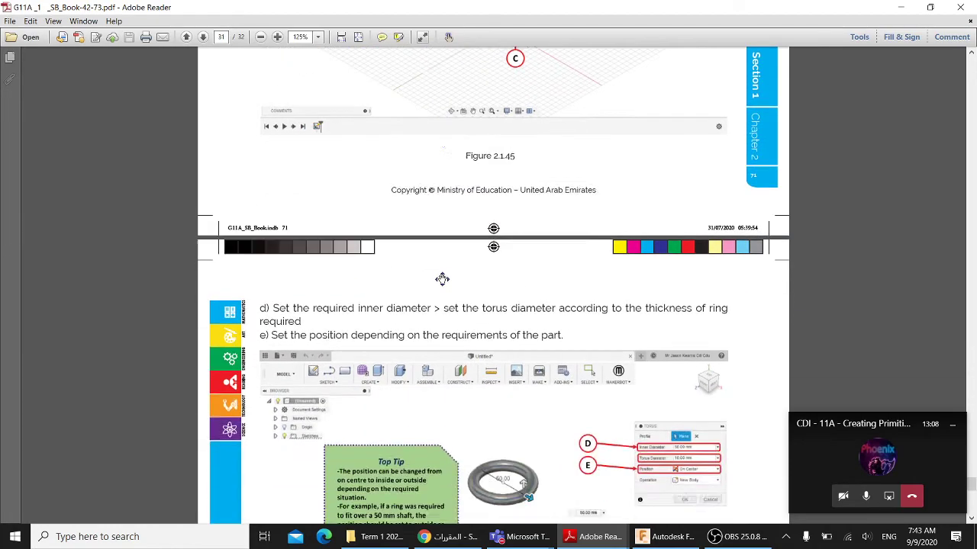
scroll(496, 252, "down", 15)
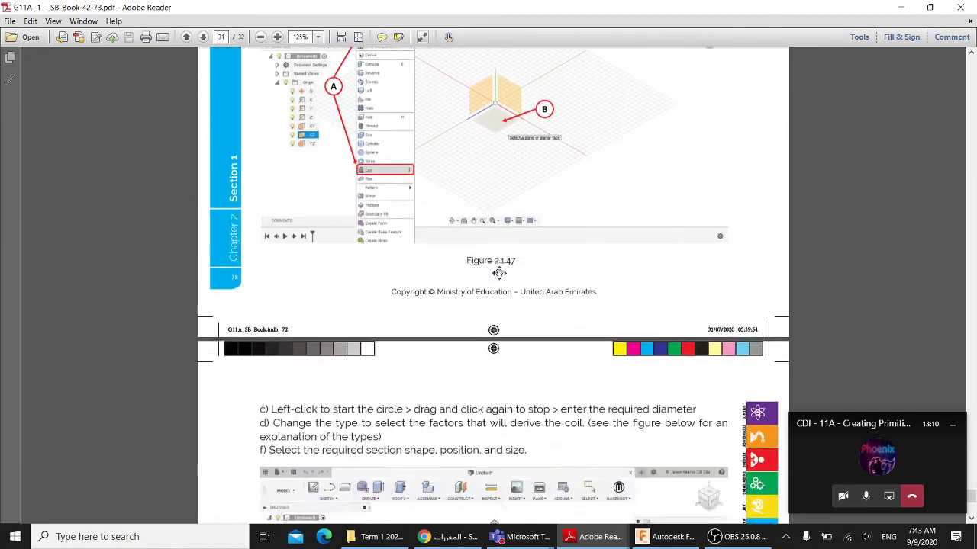
scroll(498, 270, "up", 5)
scroll(499, 267, "up", 10)
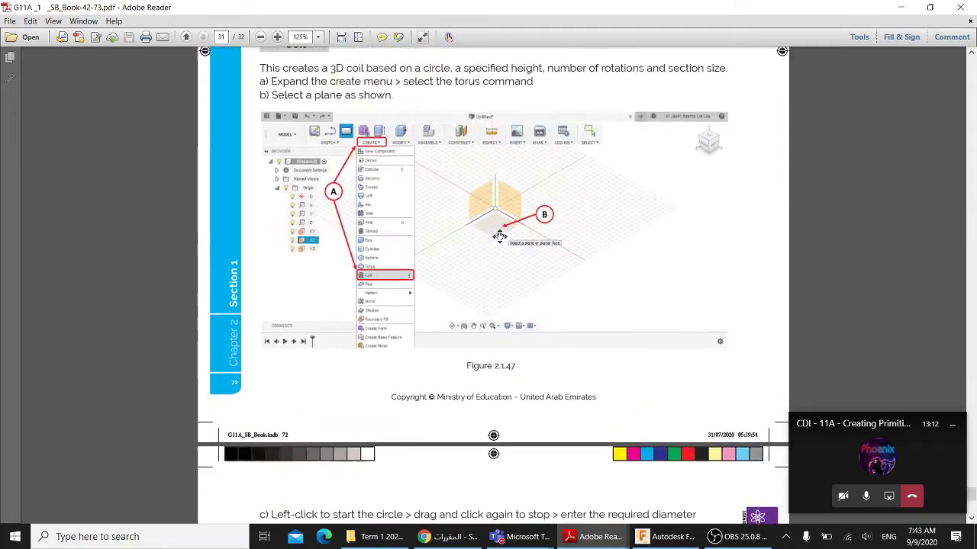
scroll(423, 282, "down", 15)
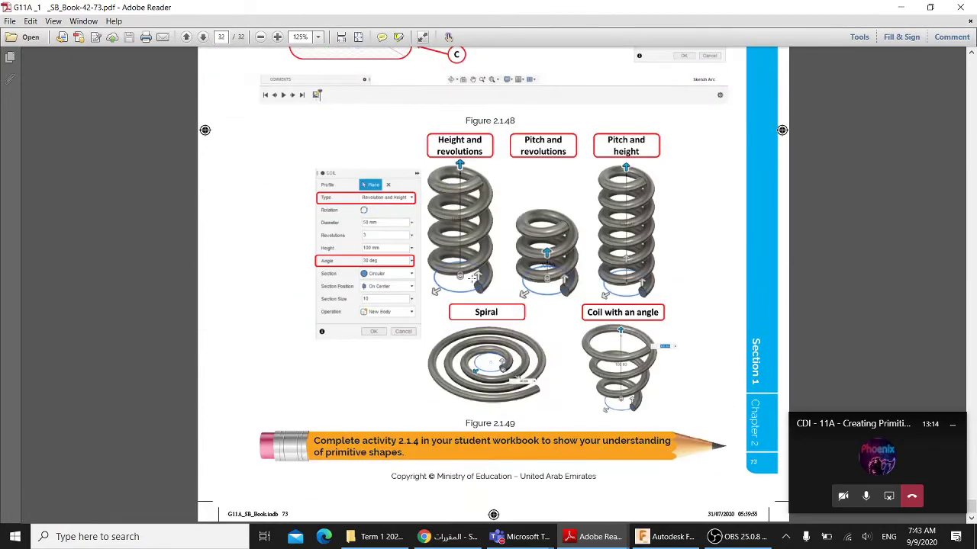
left_click(899, 6)
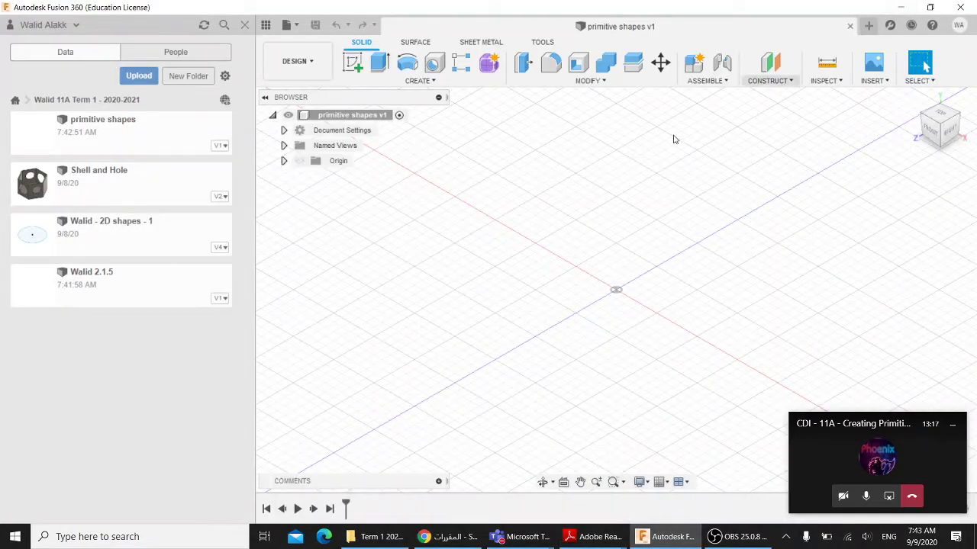
- Hide the Data panel and start the Box primitive from the CREATE menu
left_click(245, 25)
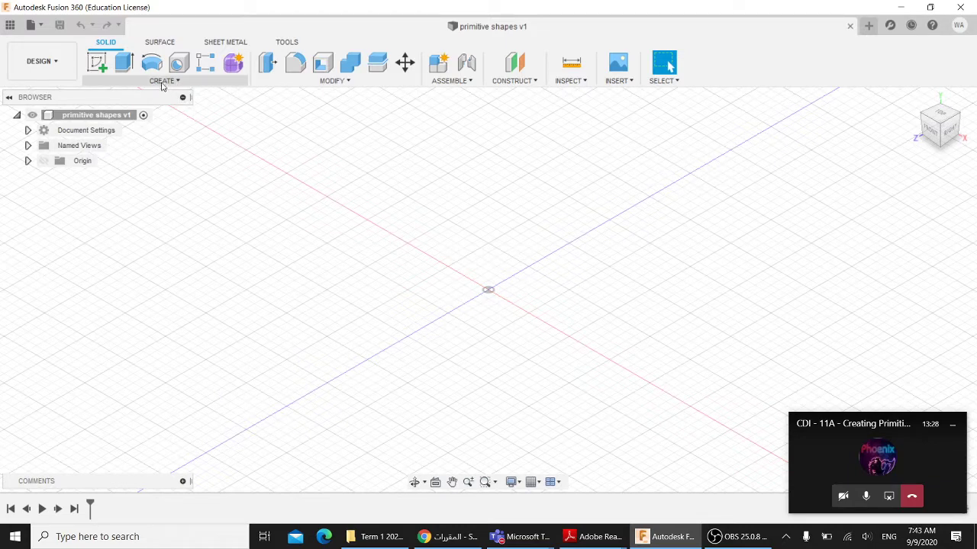
left_click(164, 80)
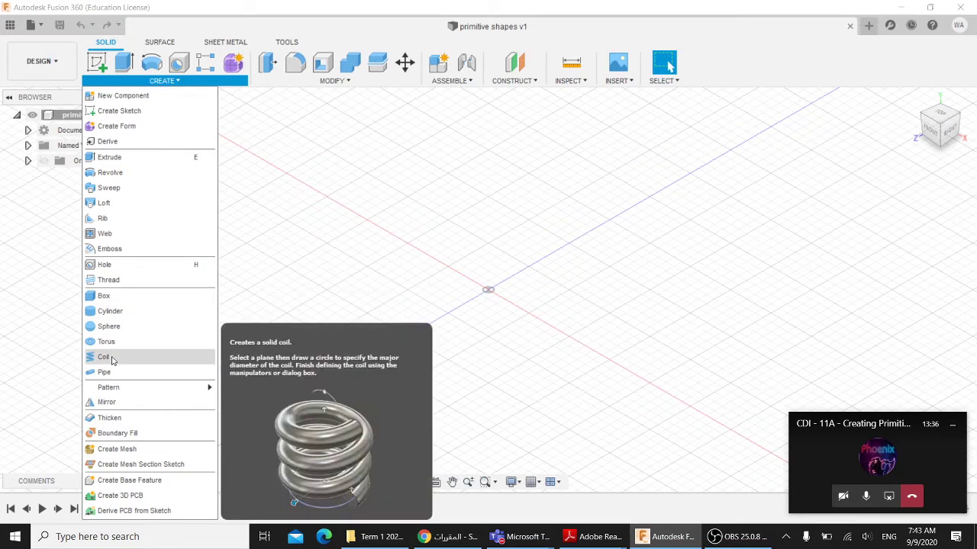
key("Escape")
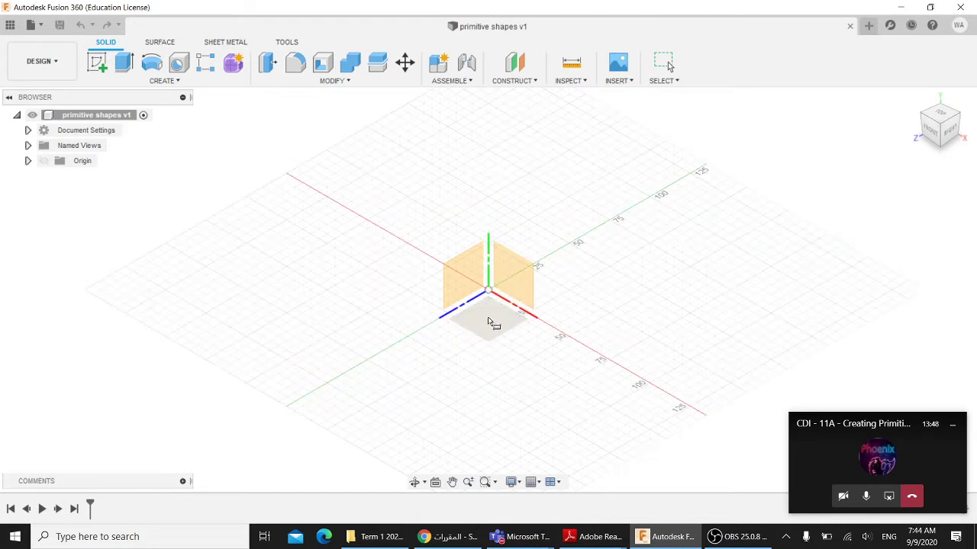
- Draw a 70 × 70 mm box base from the origin on the ground plane
left_click(489, 322)
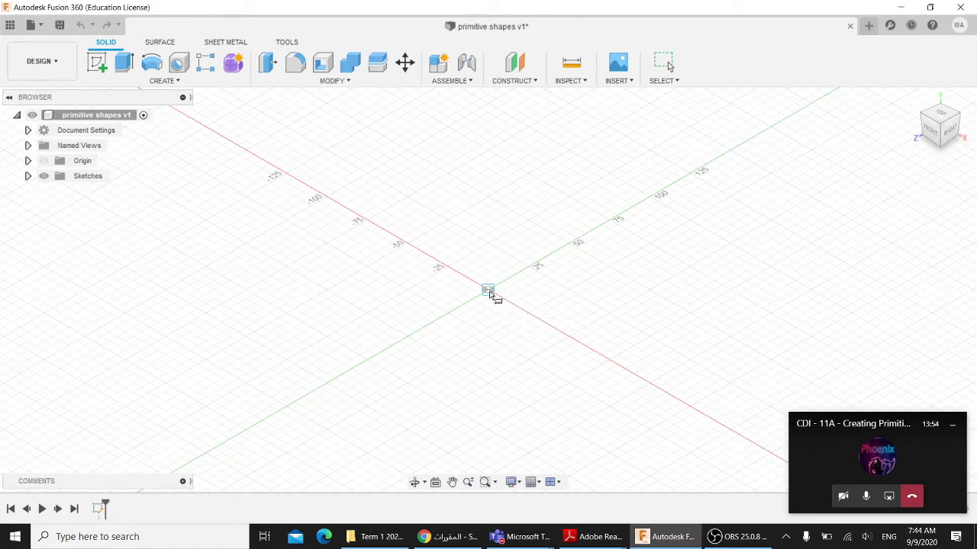
left_click(489, 291)
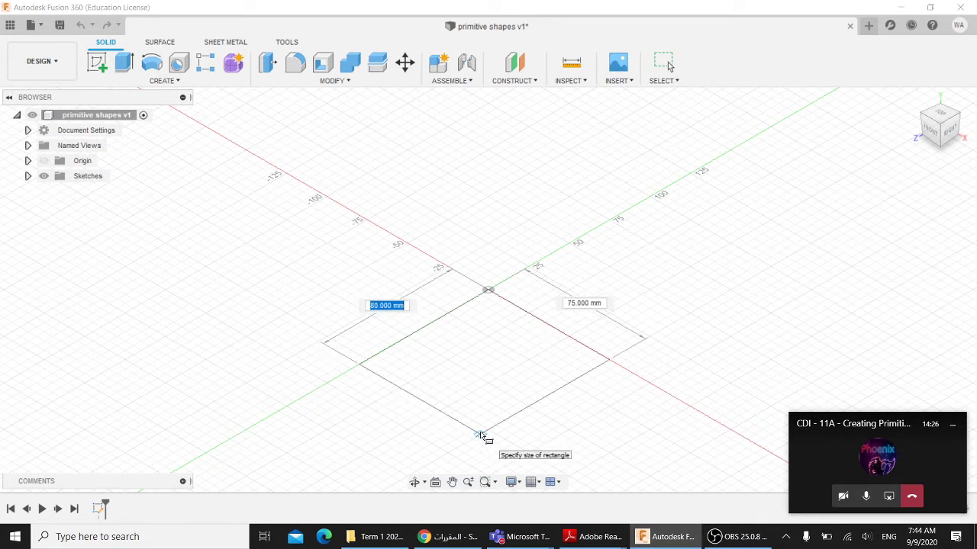
type("70")
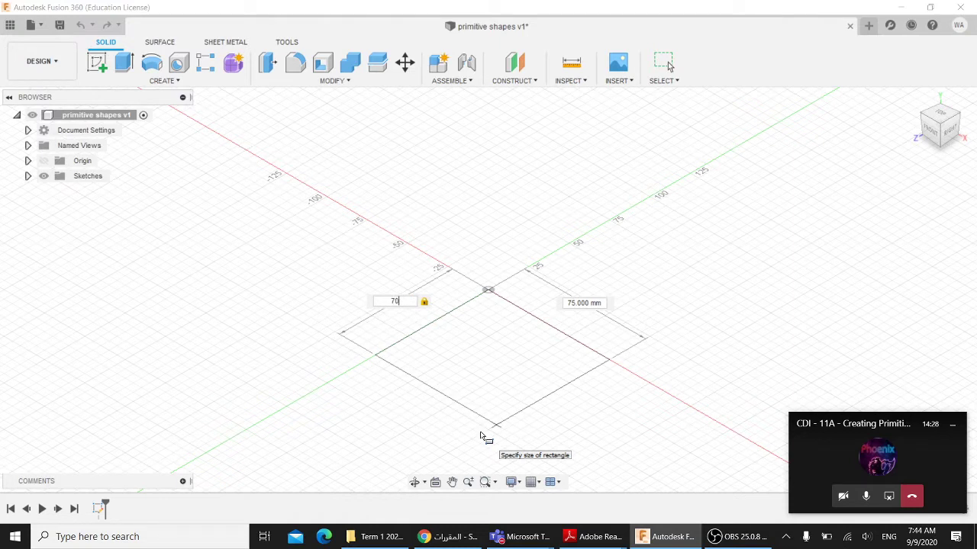
key("Tab")
type("70")
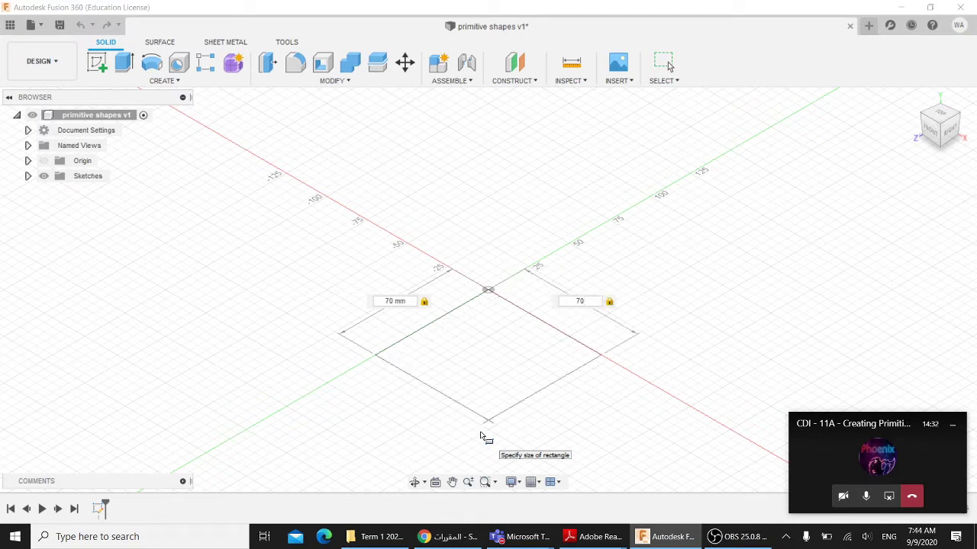
key("Tab")
key("Tab")
key("Tab")
key("Tab")
key("Tab")
key("Tab")
key("Tab")
key("Return")
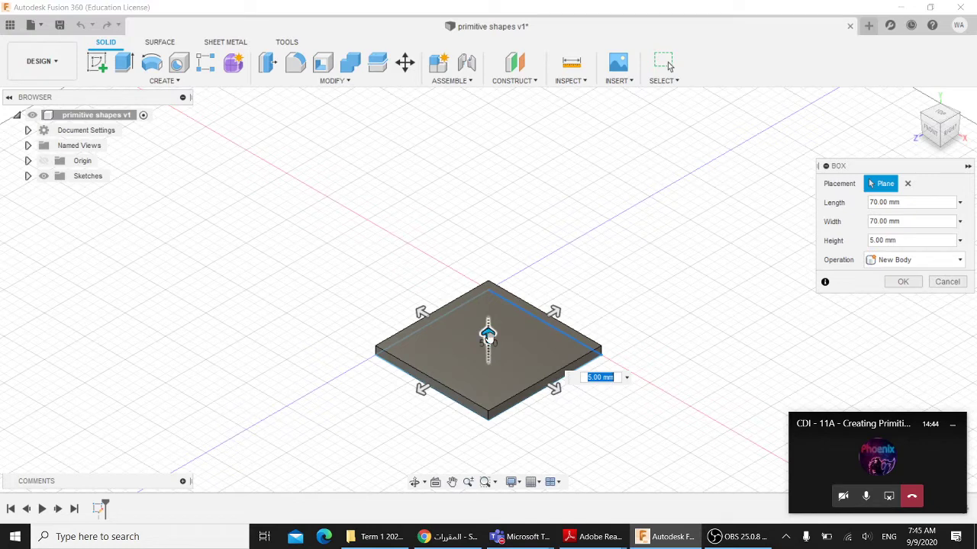
left_click_drag(488, 333, 488, 241)
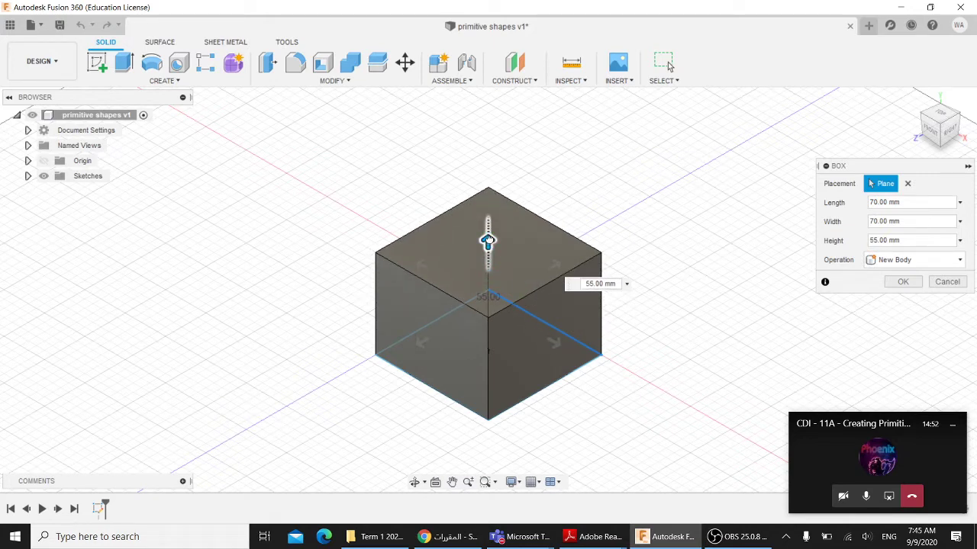
left_click_drag(488, 241, 488, 229)
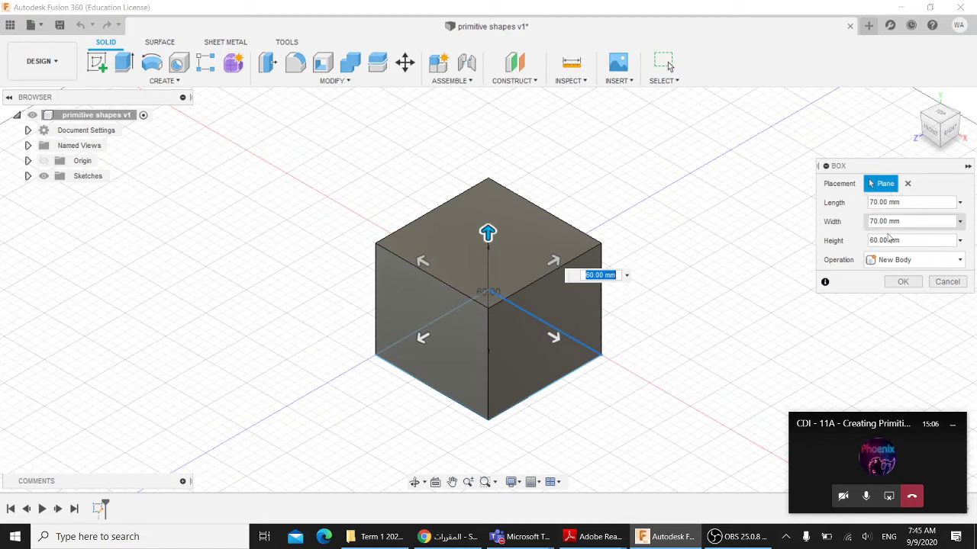
left_click(900, 282)
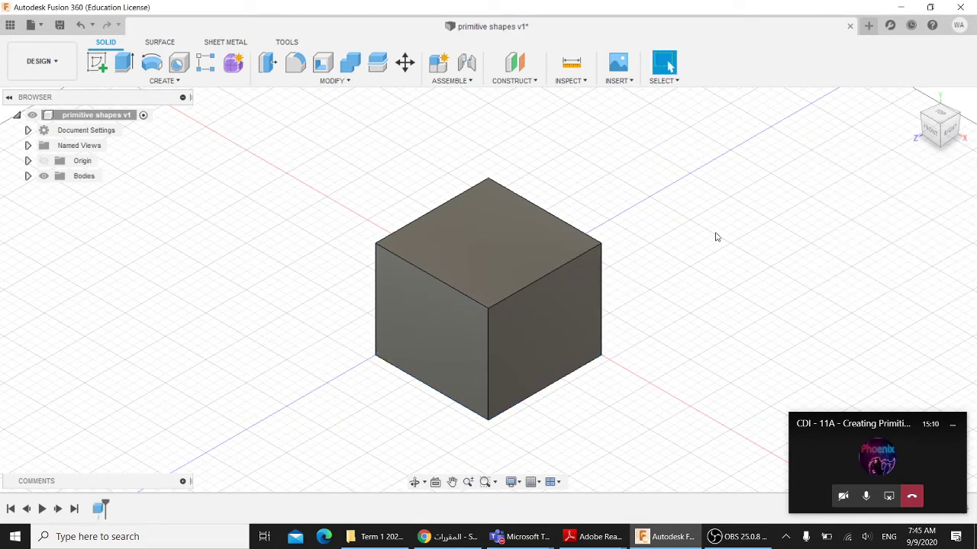
middle_click_drag(729, 225, 697, 221)
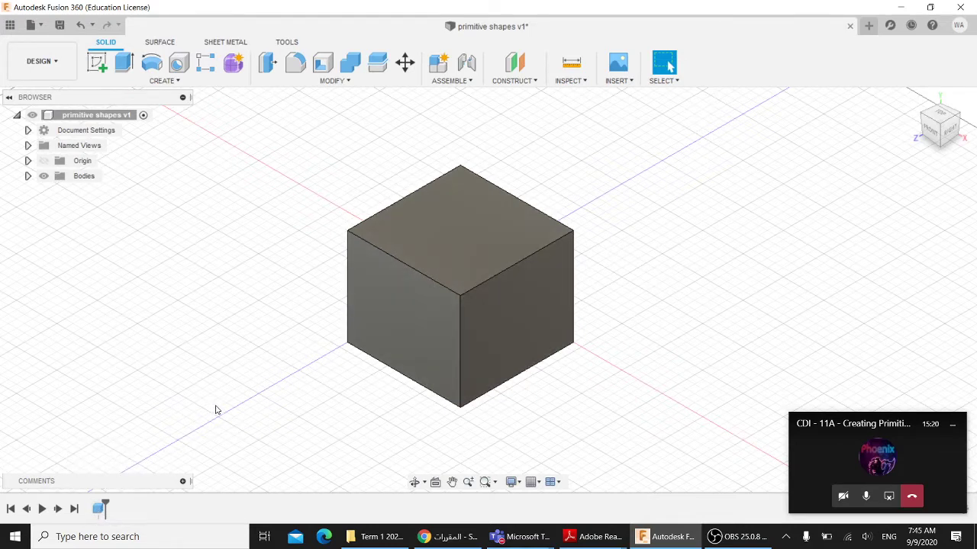
middle_click_drag(214, 407, 276, 412)
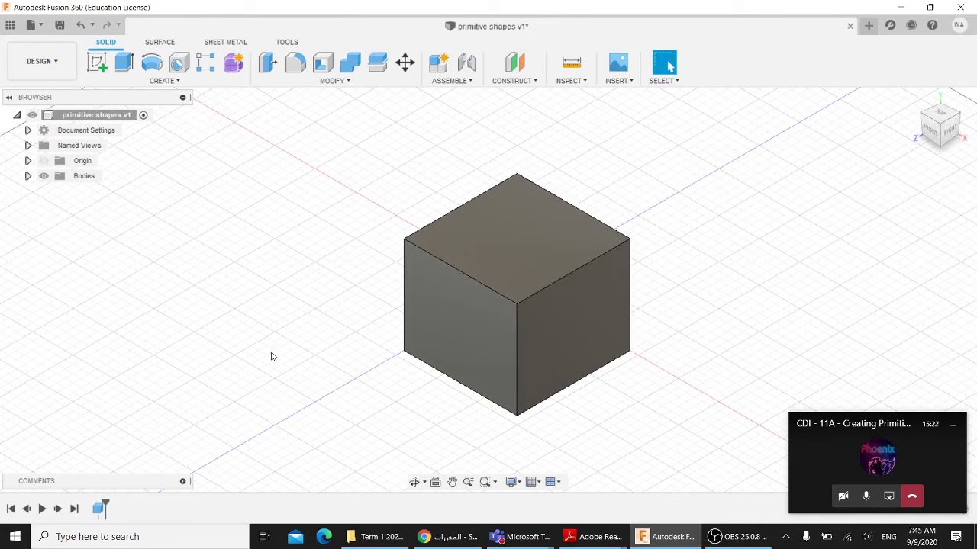
- Start a cylinder on the cube's top face with a 35 mm diameter circle
left_click(165, 81)
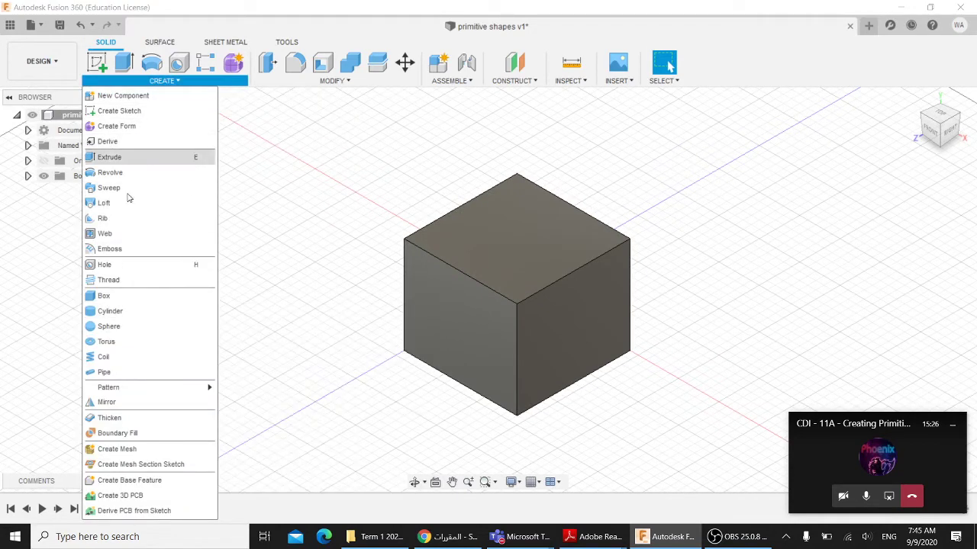
left_click(115, 313)
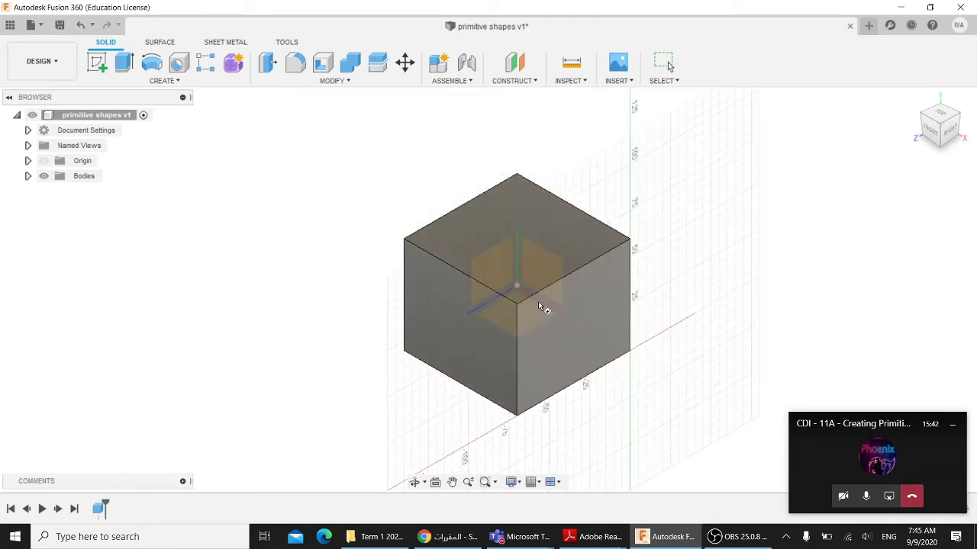
left_click(513, 233)
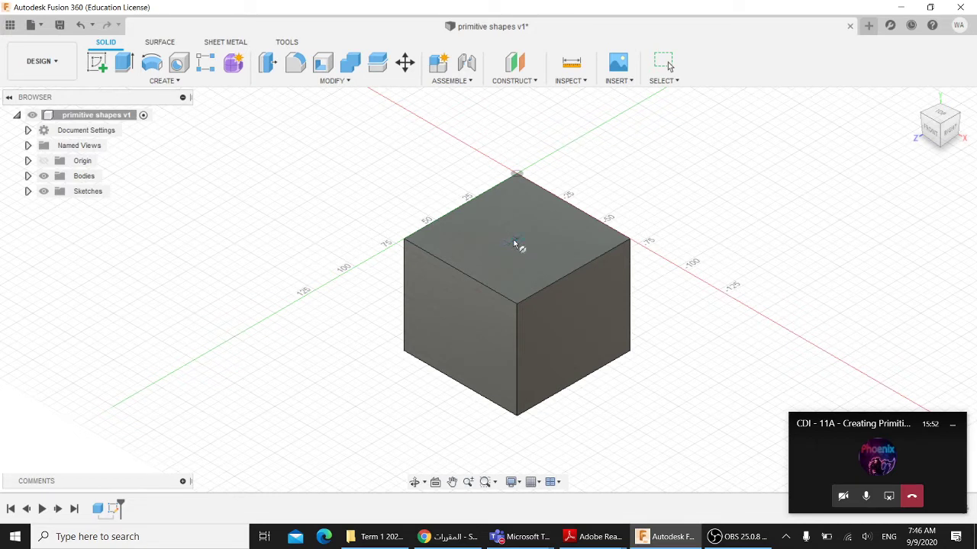
left_click(515, 241)
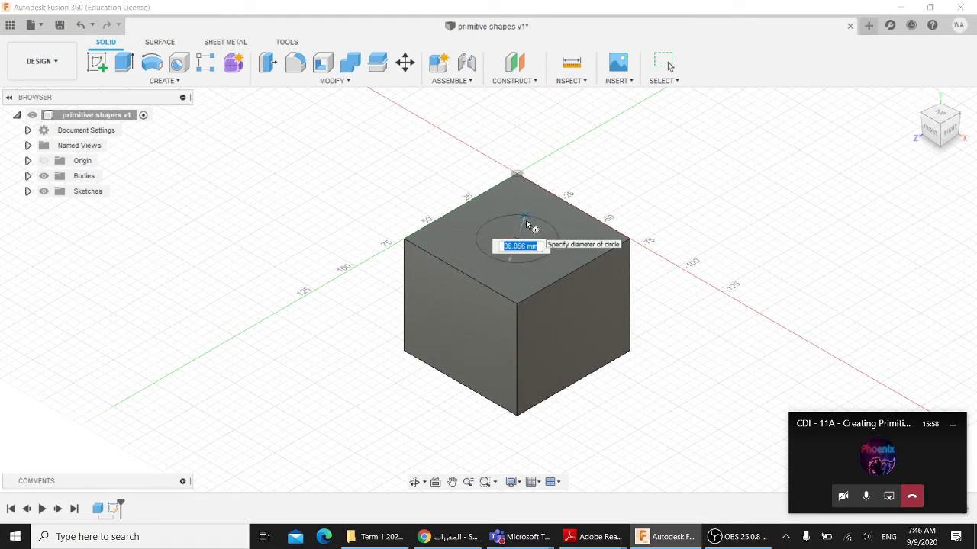
type("35")
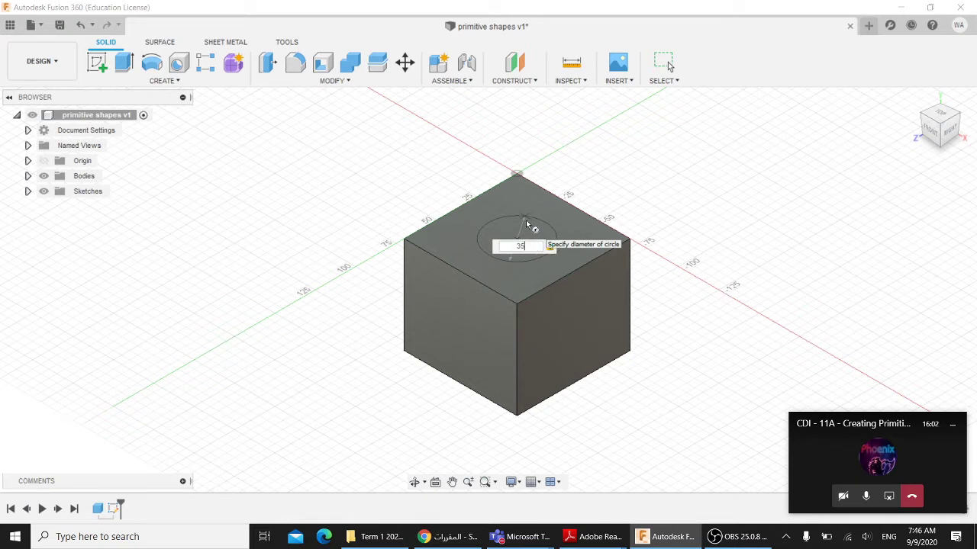
key("Return")
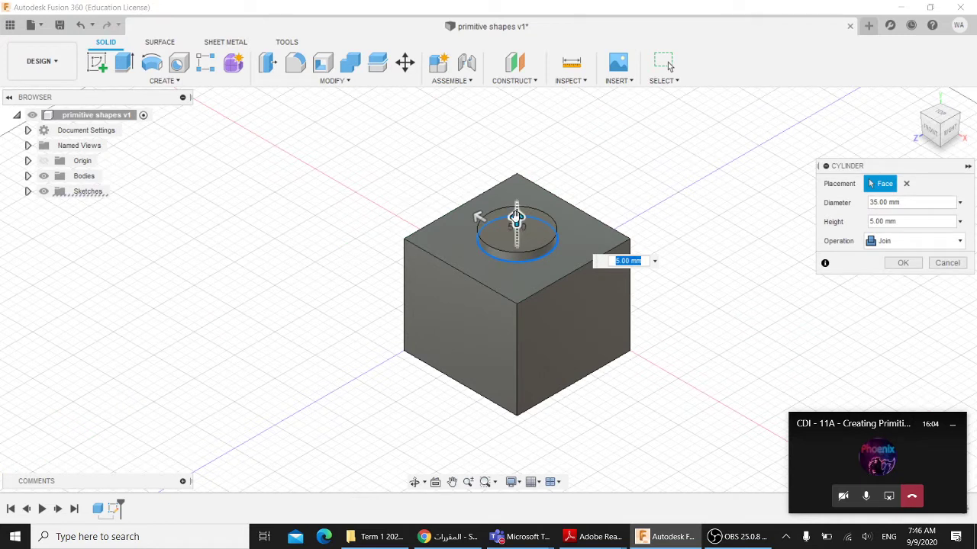
- Stretch the cylinder to 60 mm tall and try the New Body operation
left_click_drag(516, 217, 511, 119)
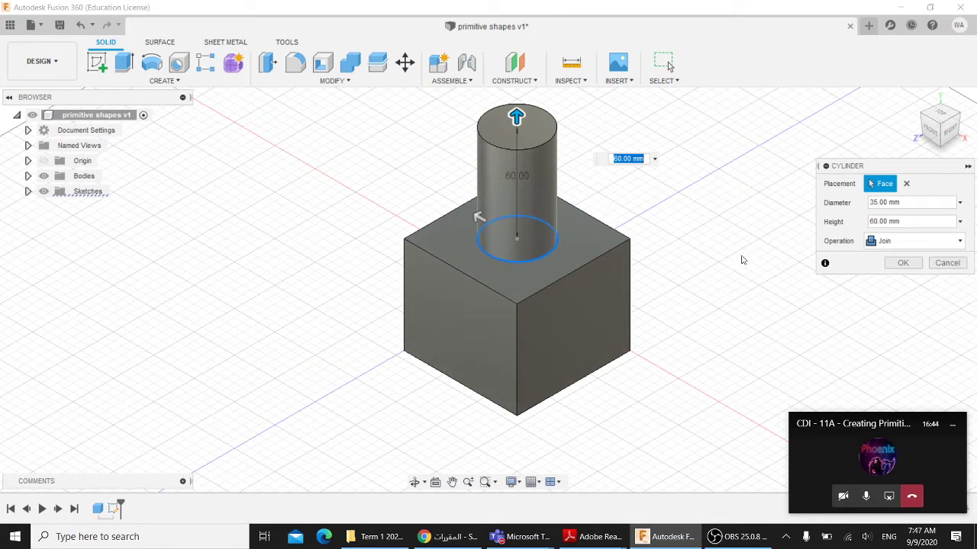
left_click(891, 242)
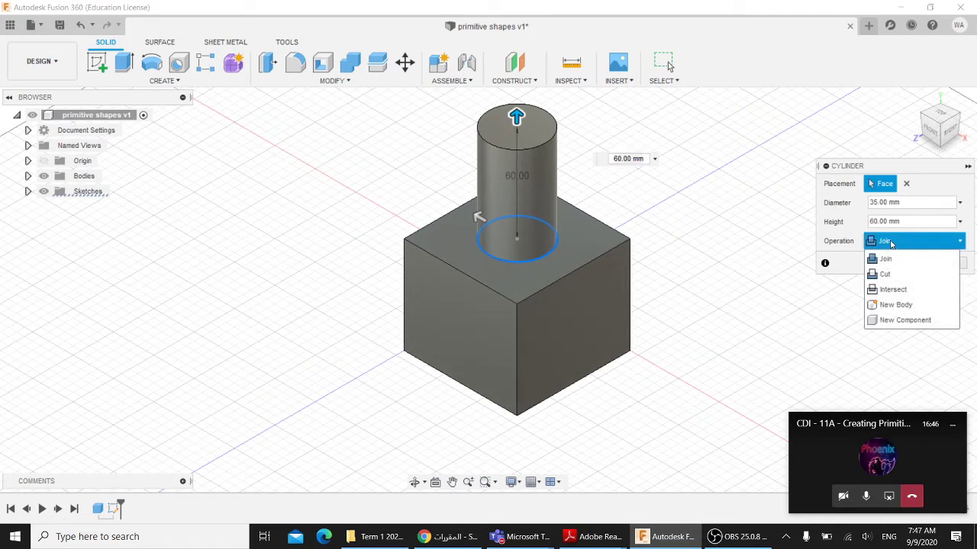
left_click(894, 305)
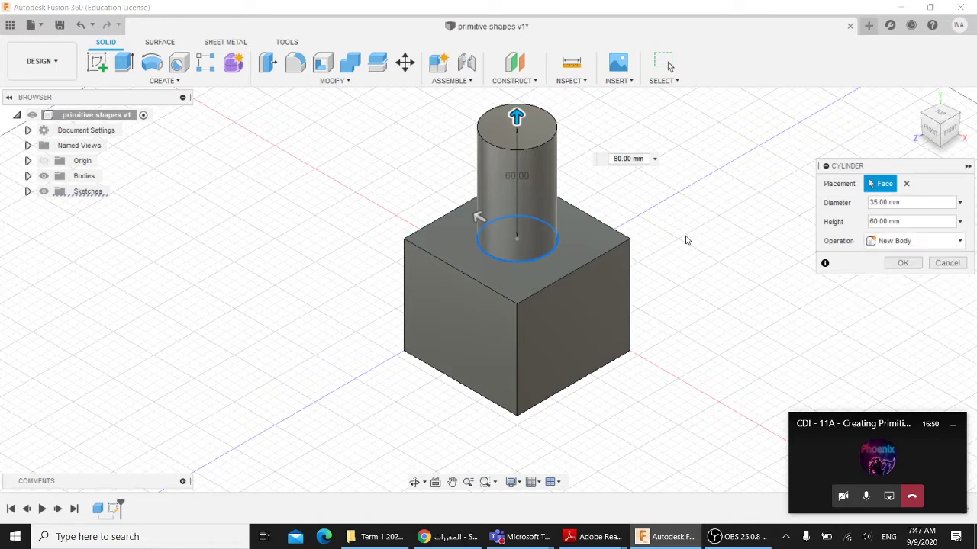
left_click(889, 242)
left_click(888, 243)
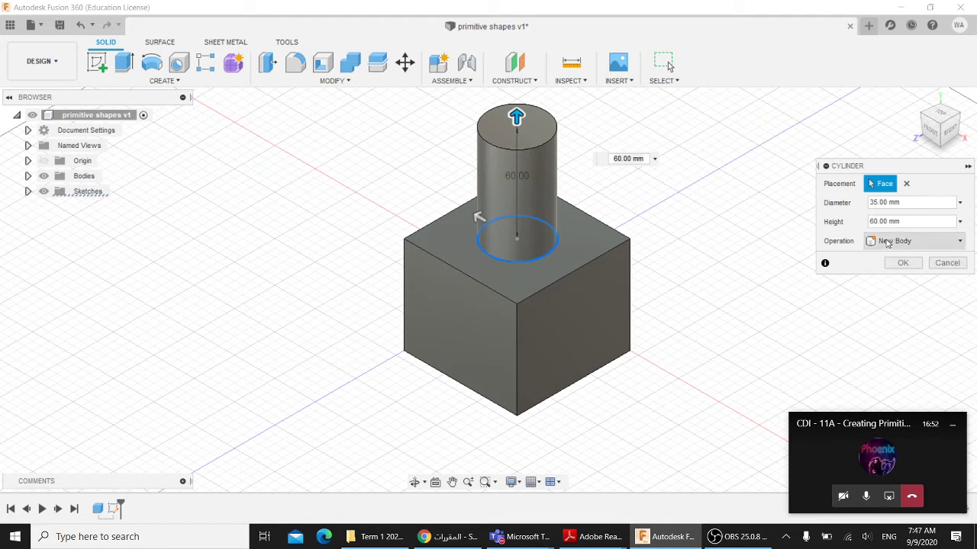
left_click(887, 243)
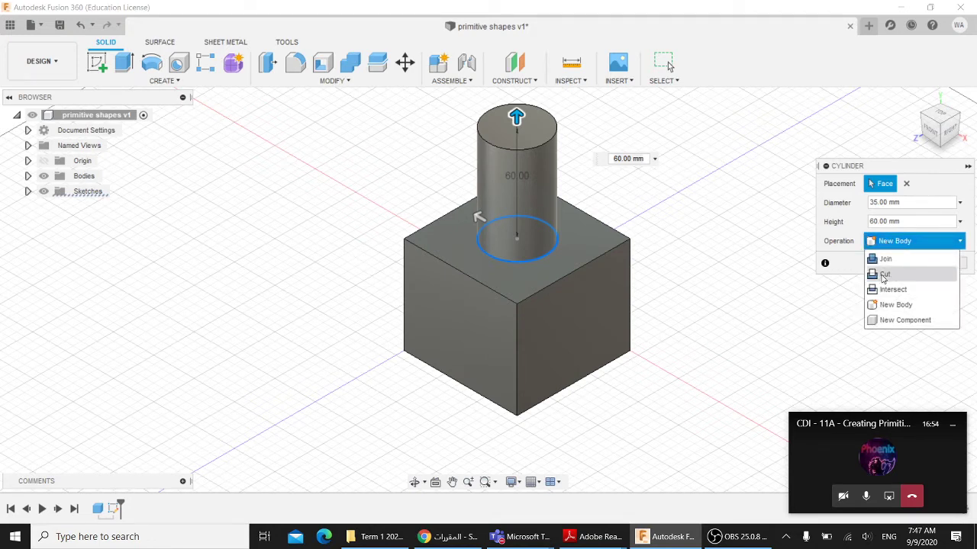
left_click(882, 244)
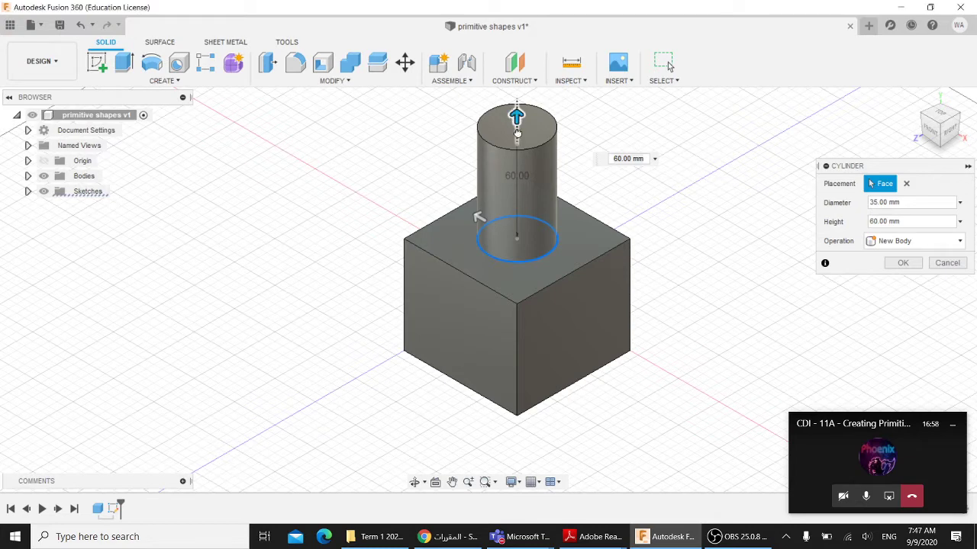
- Push the cylinder to -25 mm into the cube and set the operation to Cut
left_click_drag(517, 116, 517, 273)
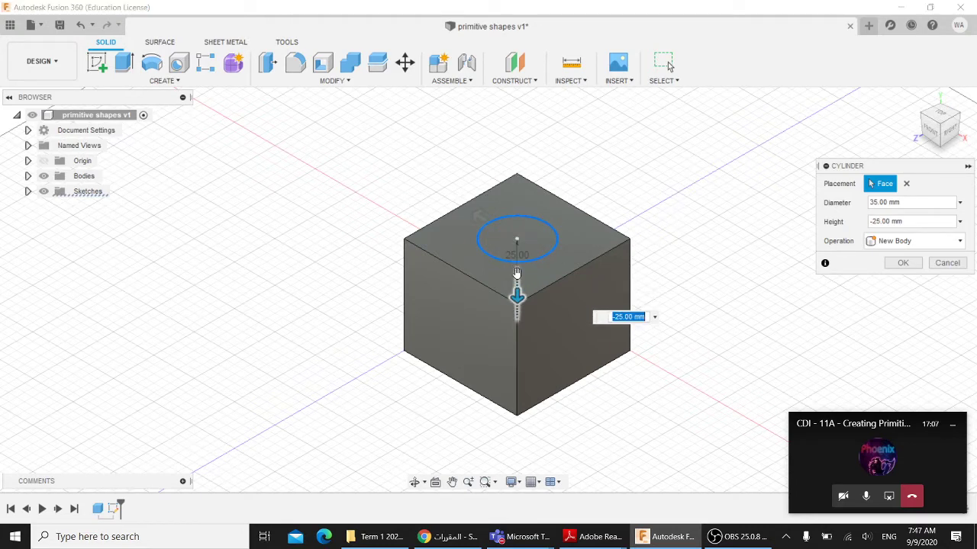
left_click(887, 243)
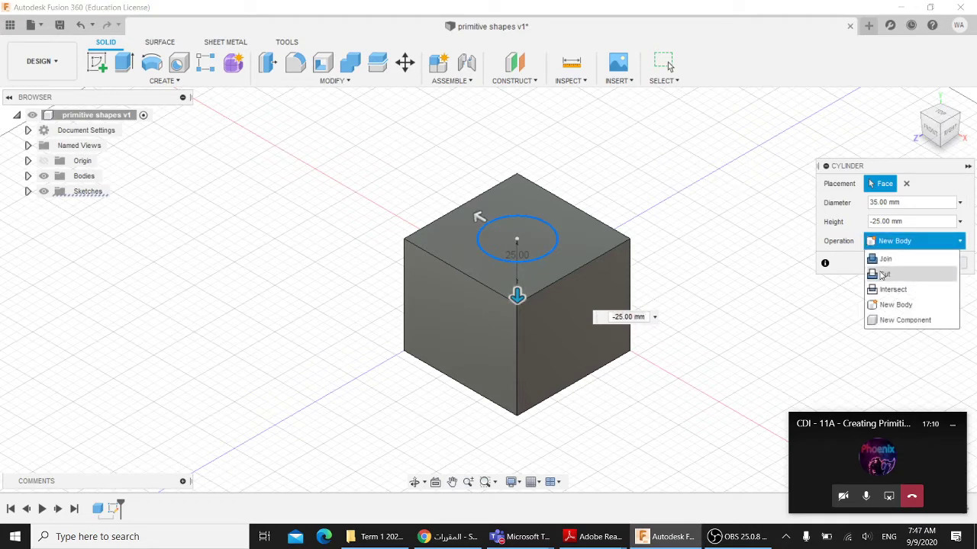
left_click(890, 274)
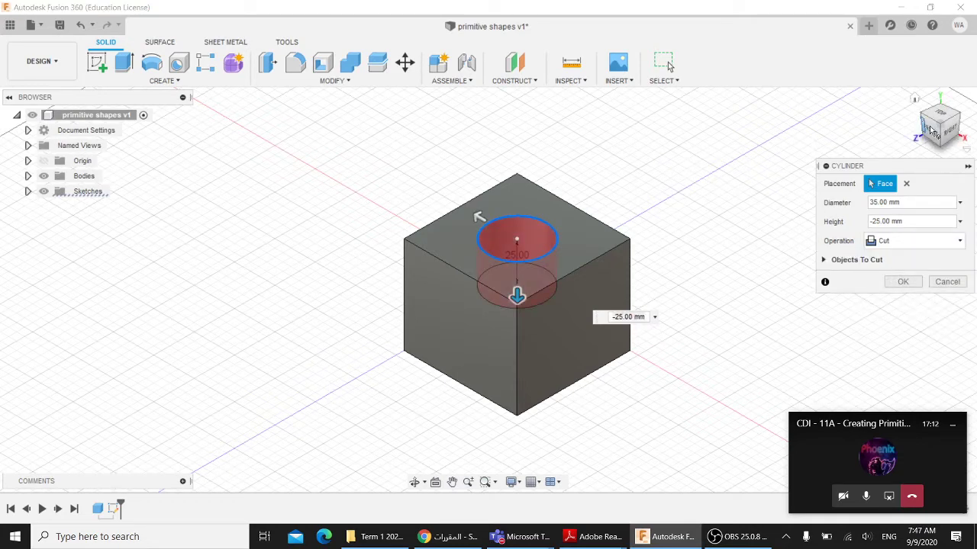
- Deepen the 35 mm hole cut to -85 mm through the cube and inspect its underside
mouse_move(933, 132)
left_mouse_down()
mouse_move(931, 153)
mouse_move(919, 132)
left_mouse_up()
middle_click_drag(601, 226, 631, 151)
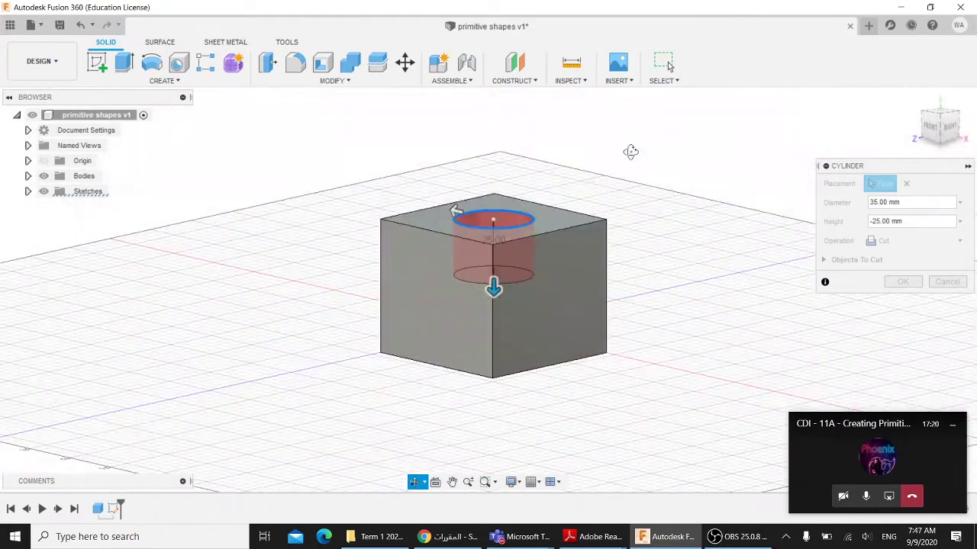
left_click_drag(494, 286, 492, 442)
middle_click_drag(630, 206, 606, 183, "shift")
left_click(902, 282)
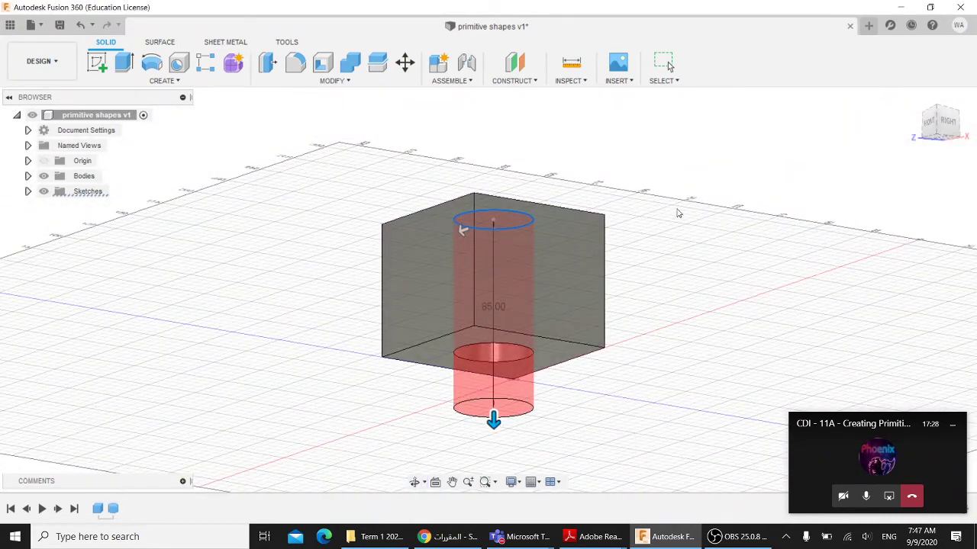
middle_click_drag(660, 207, 638, 299, "shift")
- Look at Figure 2.1.41 on page 28 of the textbook PDF in Adobe Reader
mouse_move(591, 537)
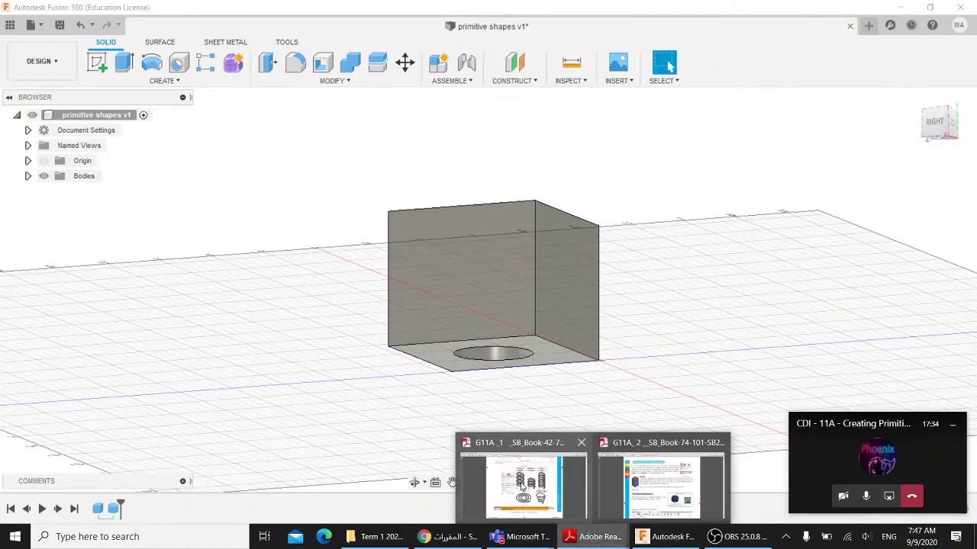
left_click(515, 484)
scroll(523, 187, "up", 20)
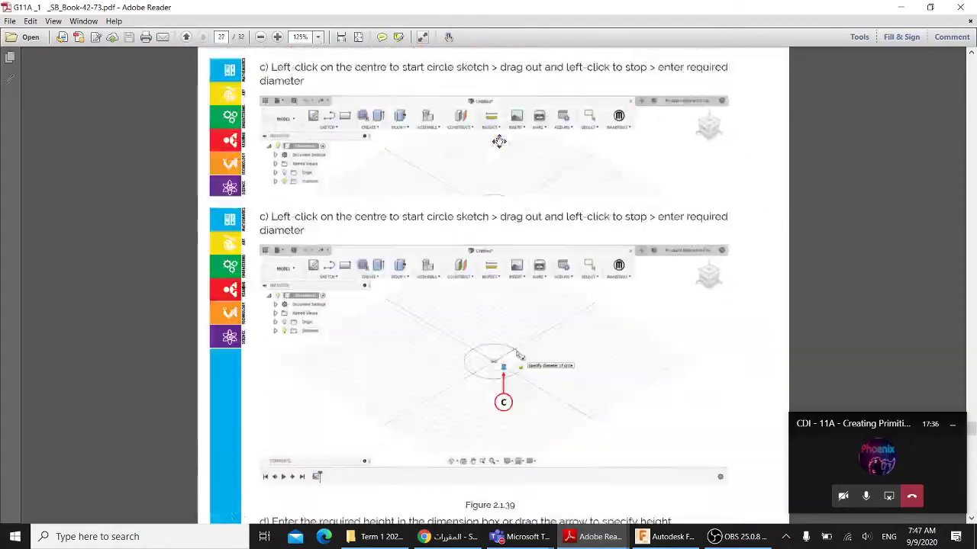
scroll(507, 249, "down", 15)
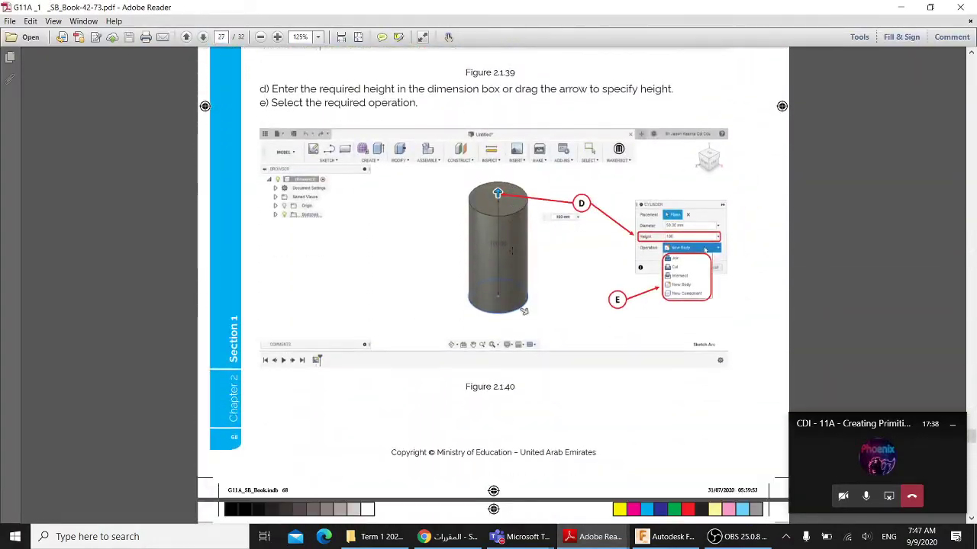
scroll(492, 263, "down", 3)
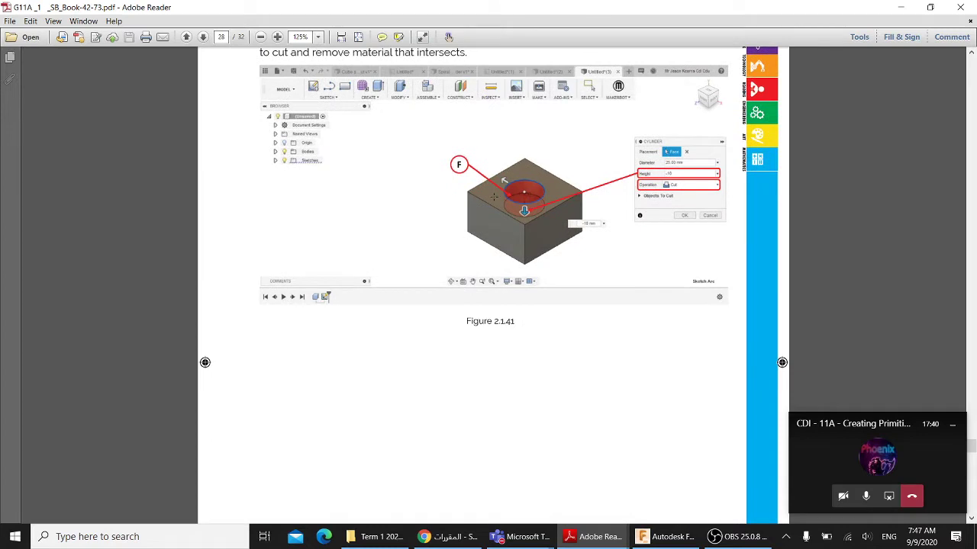
scroll(562, 209, "up", 4, "ctrl")
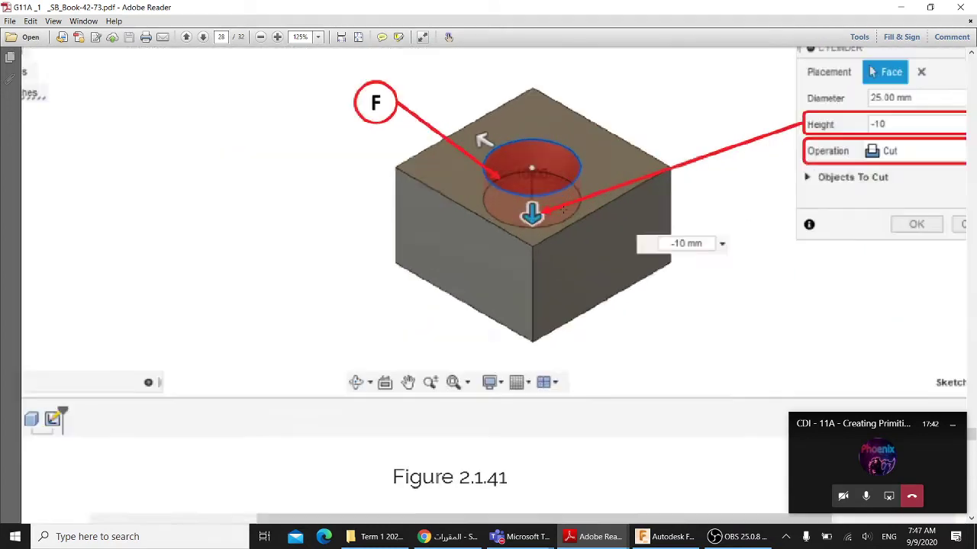
scroll(547, 219, "down", 3, "ctrl")
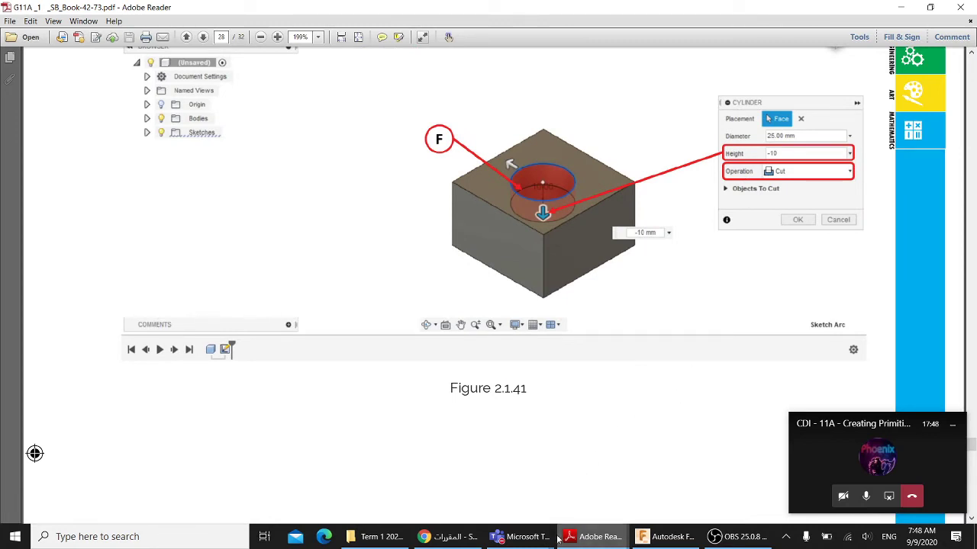
left_click(653, 538)
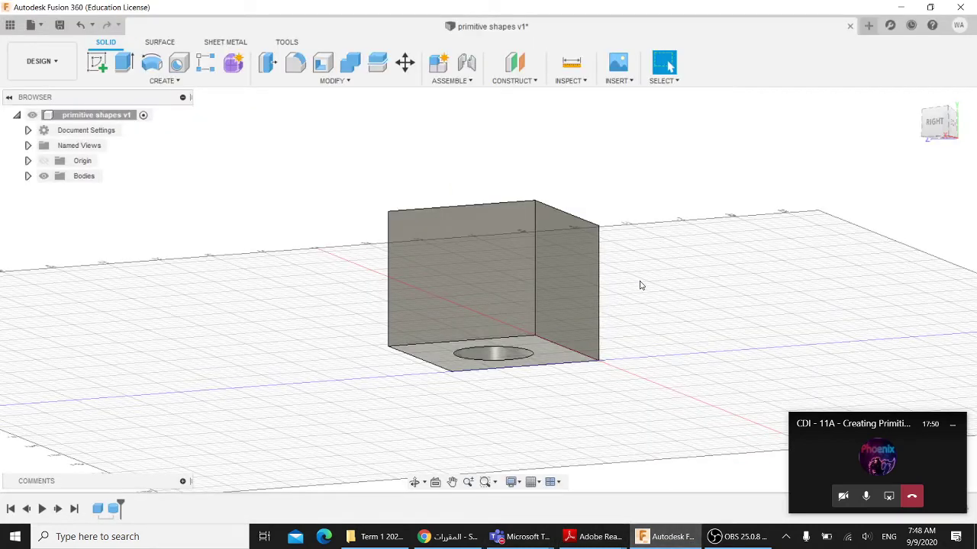
- Undo the through-hole cut so the cube is solid again
middle_click_drag(641, 285, 634, 330, "shift")
key("ctrl+z")
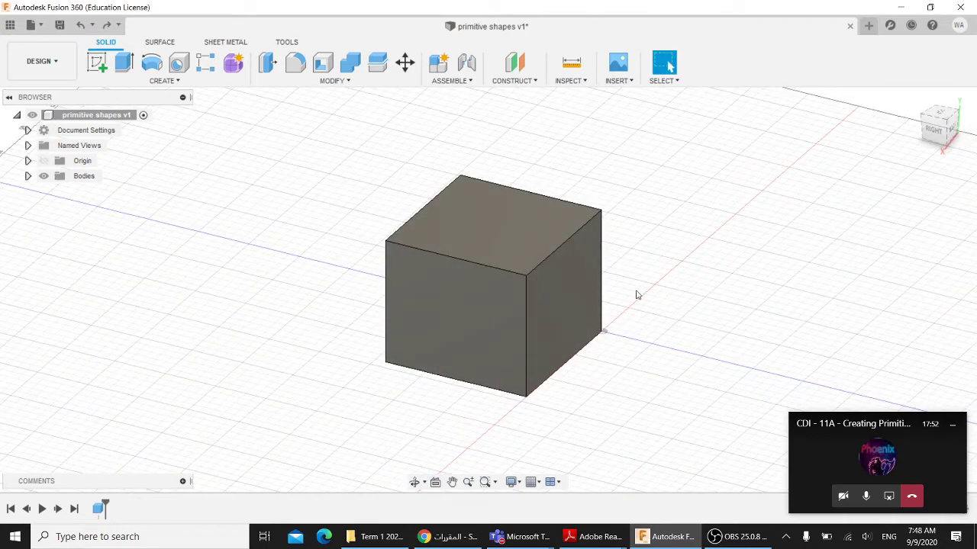
middle_click_drag(637, 295, 623, 303, "shift")
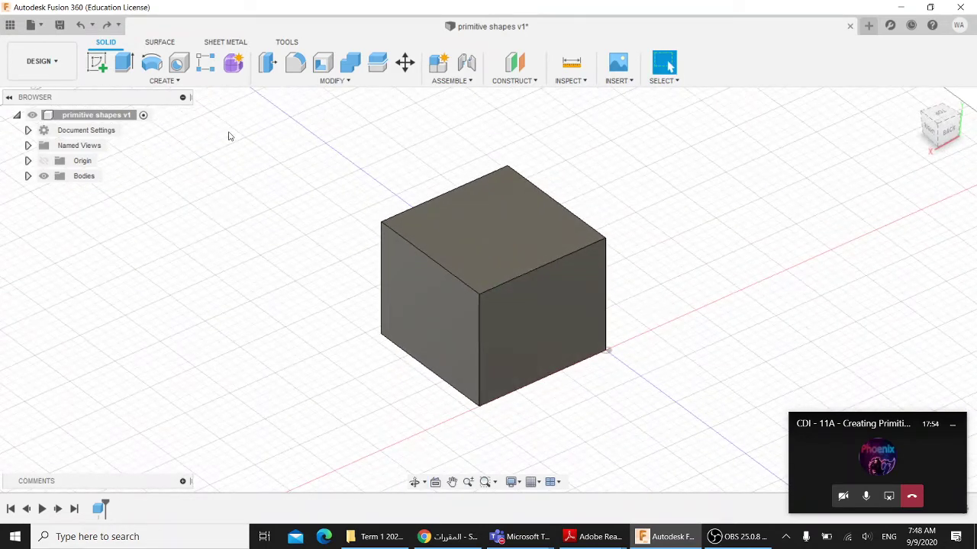
- Sketch a circle about 22 mm in diameter centred on the cube's top face and finish the sketch
left_click(164, 81)
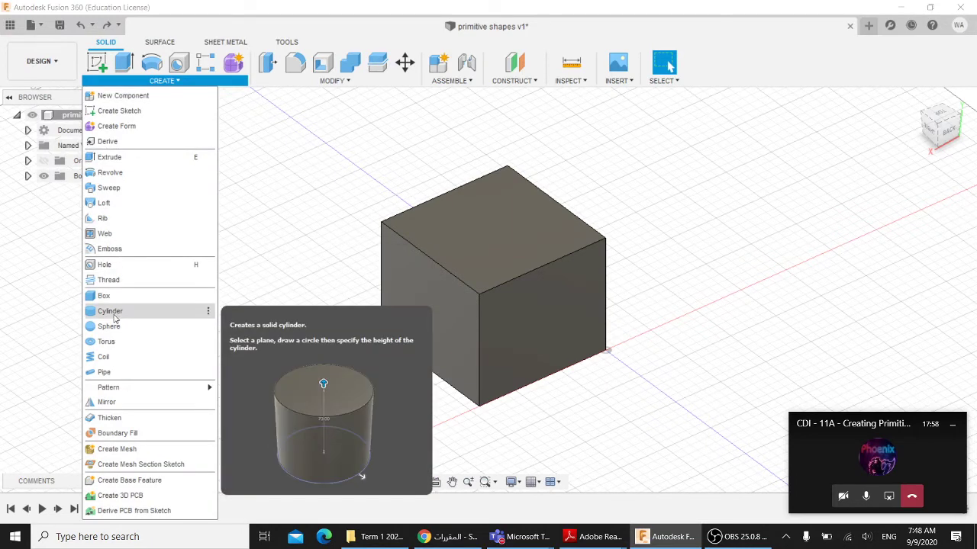
left_click(96, 61)
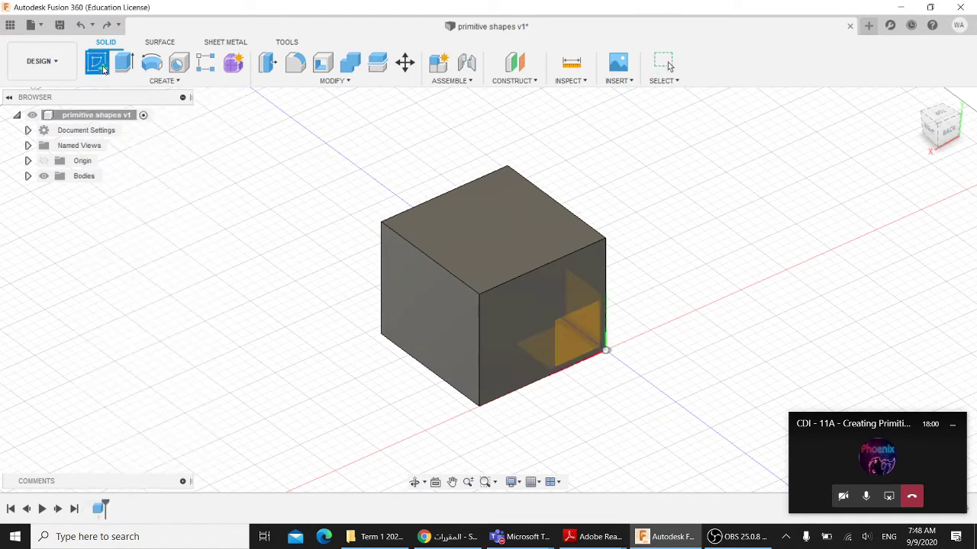
left_click(499, 229)
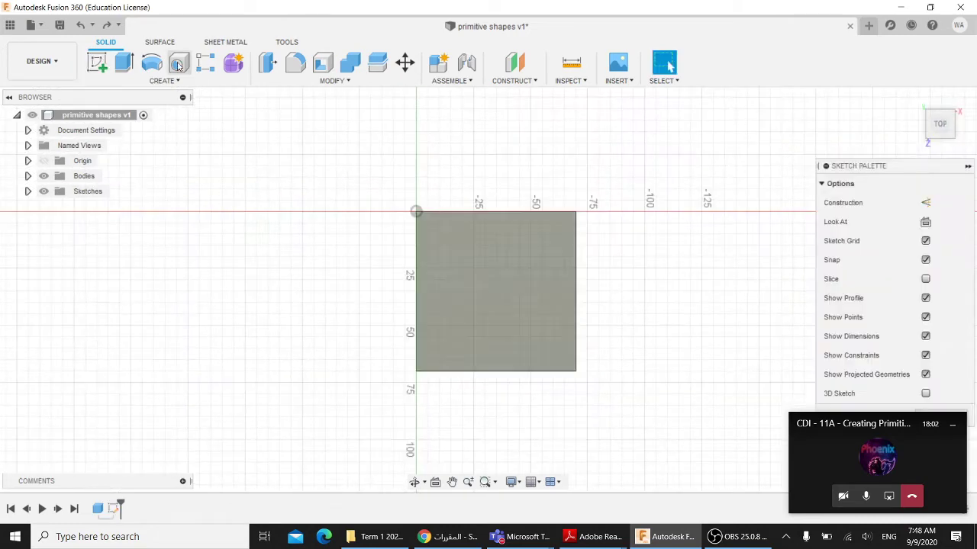
key("c")
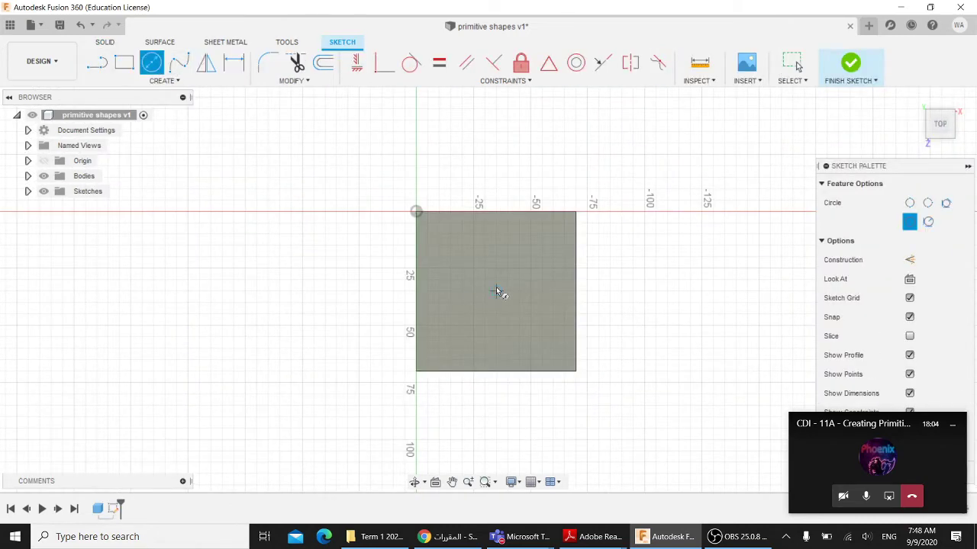
left_click(497, 291)
left_click(509, 270)
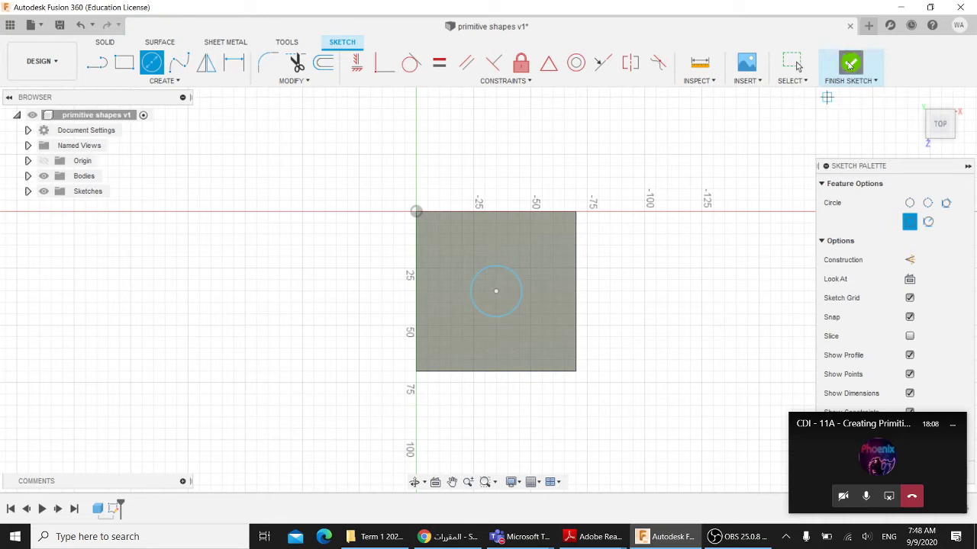
left_click(850, 64)
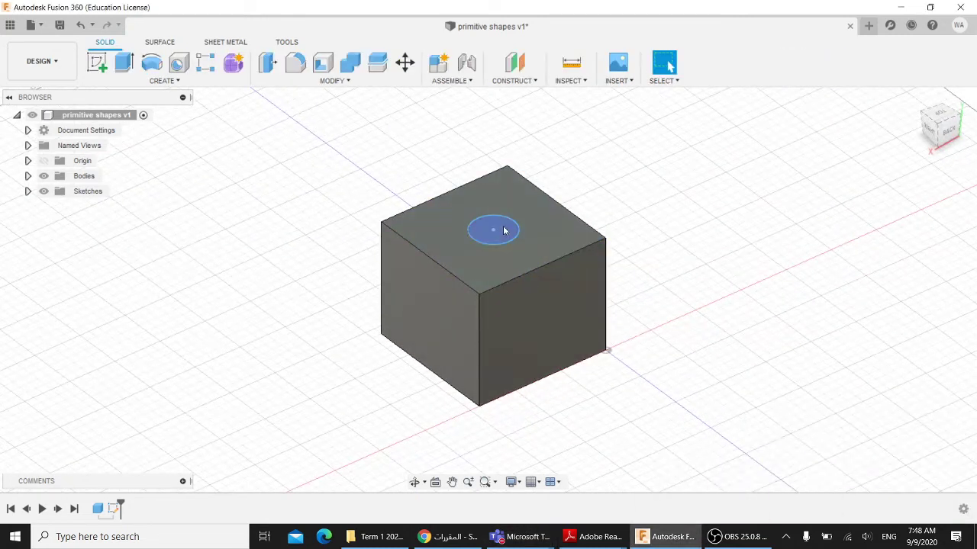
- Extrude the circle profile as a cut 30 mm deep into the cube's top face
left_click(502, 230)
left_click(124, 63)
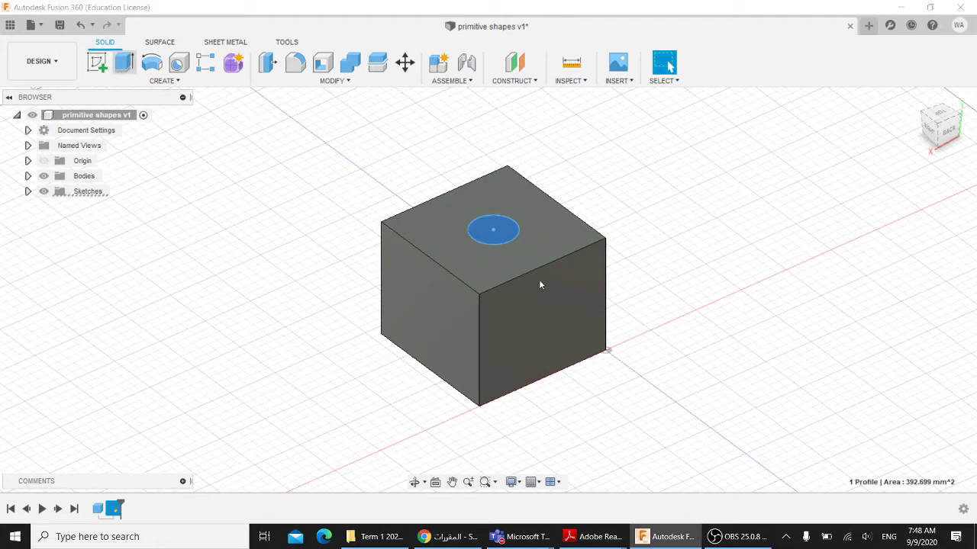
left_click_drag(493, 219, 494, 297)
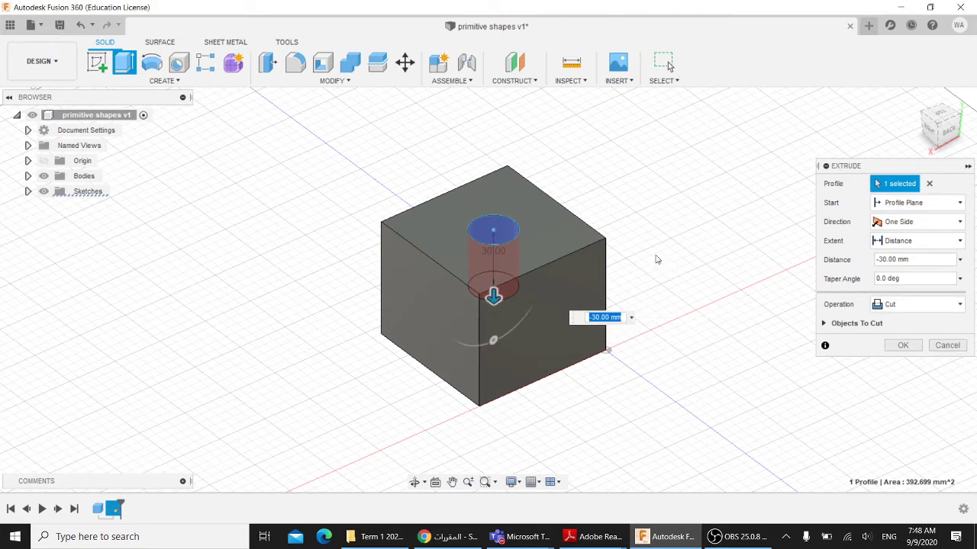
middle_click_drag(657, 259, 643, 231, "shift")
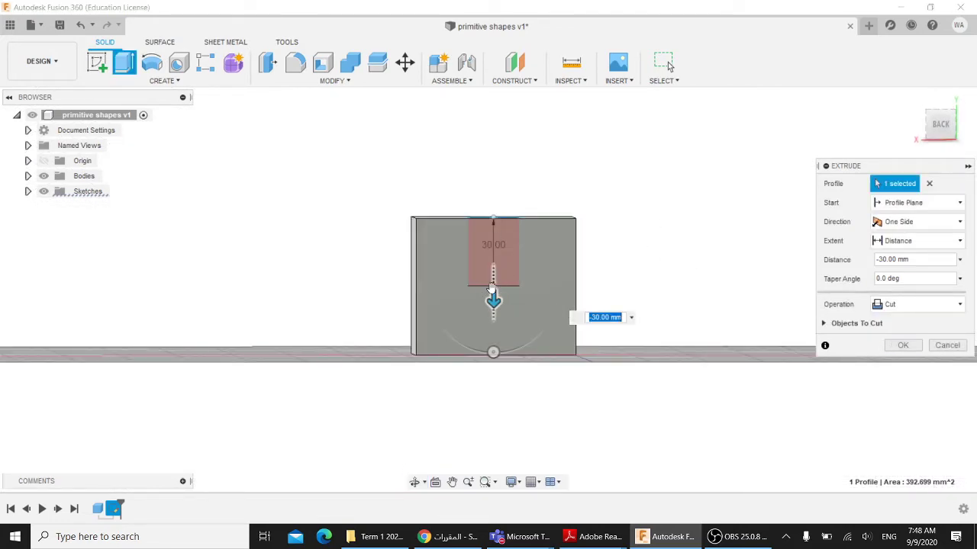
left_click(902, 345)
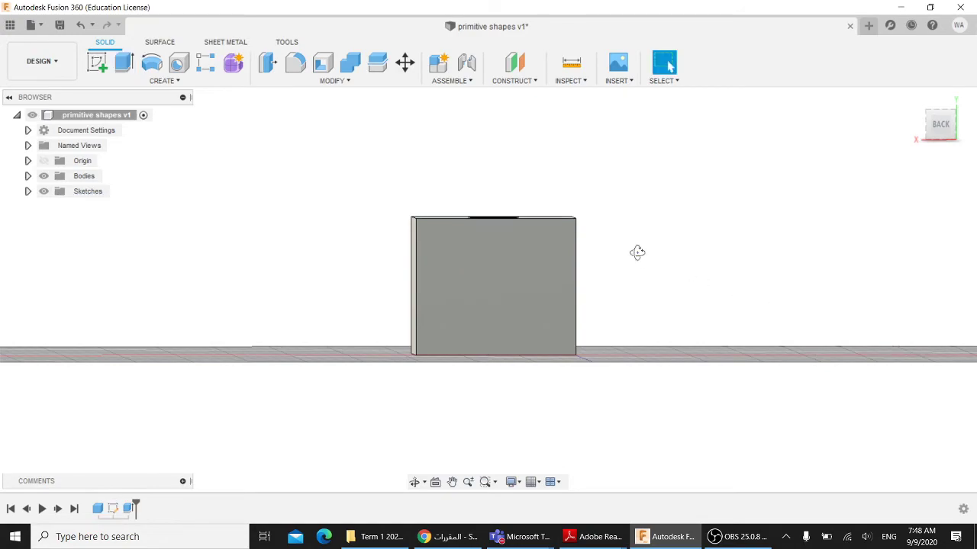
middle_click_drag(636, 251, 636, 338, "shift")
left_click(914, 98)
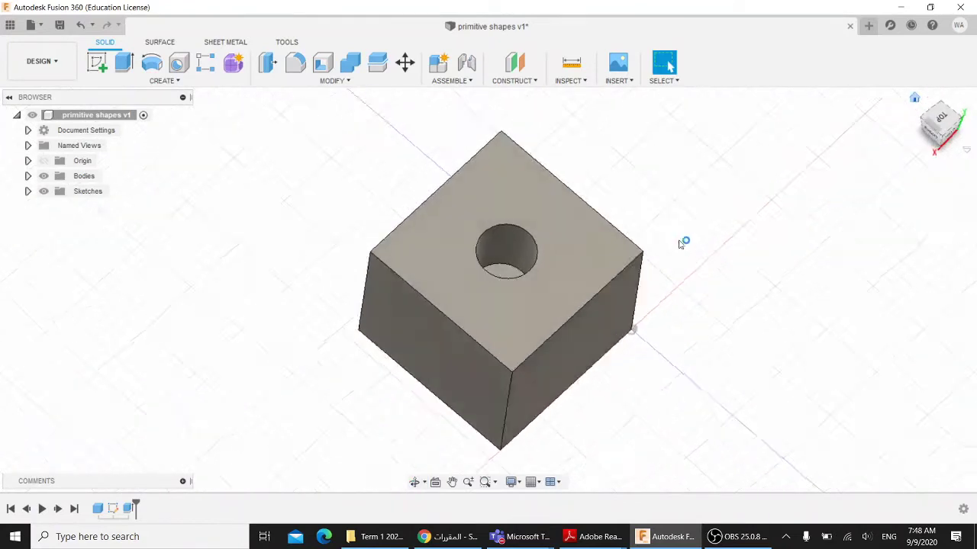
scroll(702, 267, "up", 3)
scroll(704, 271, "down", 5)
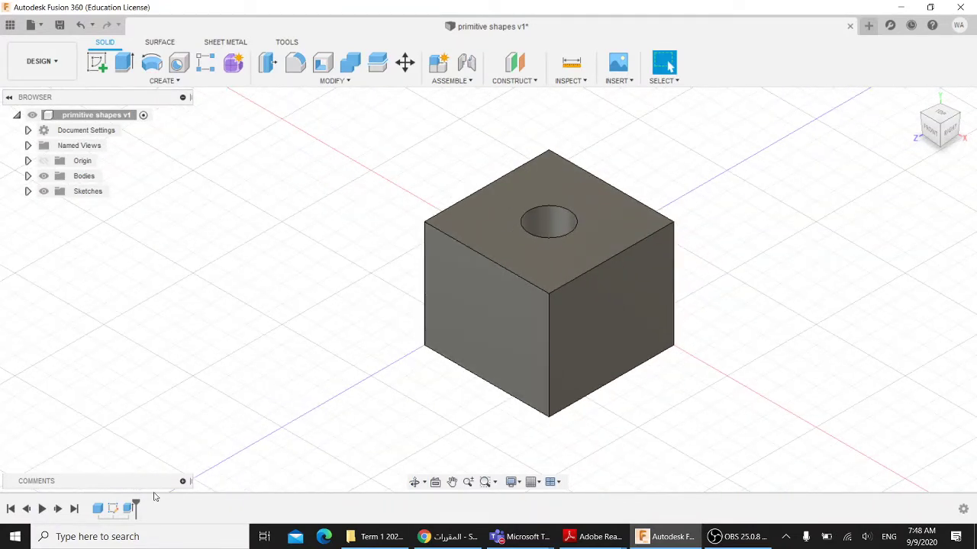
left_click(475, 285)
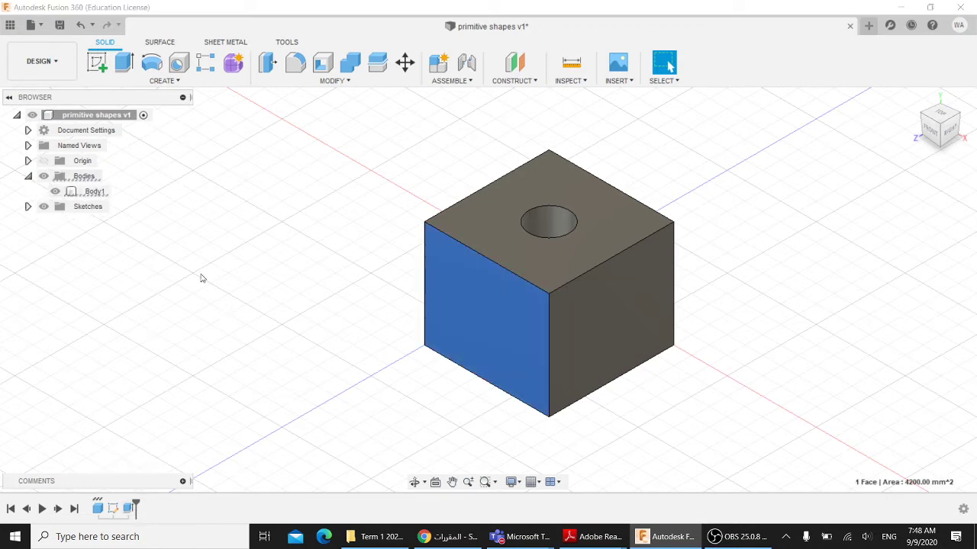
left_click(90, 192)
right_click(90, 194)
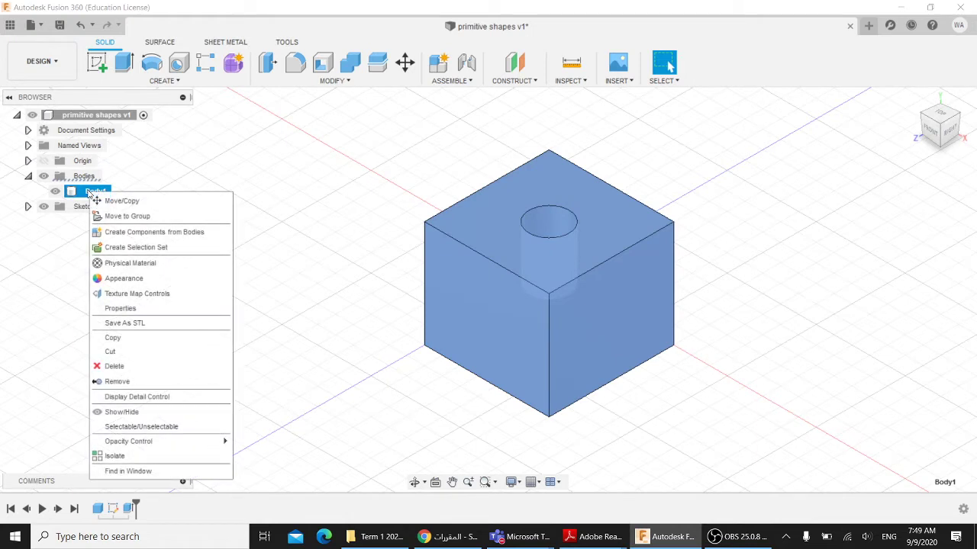
left_click(141, 164)
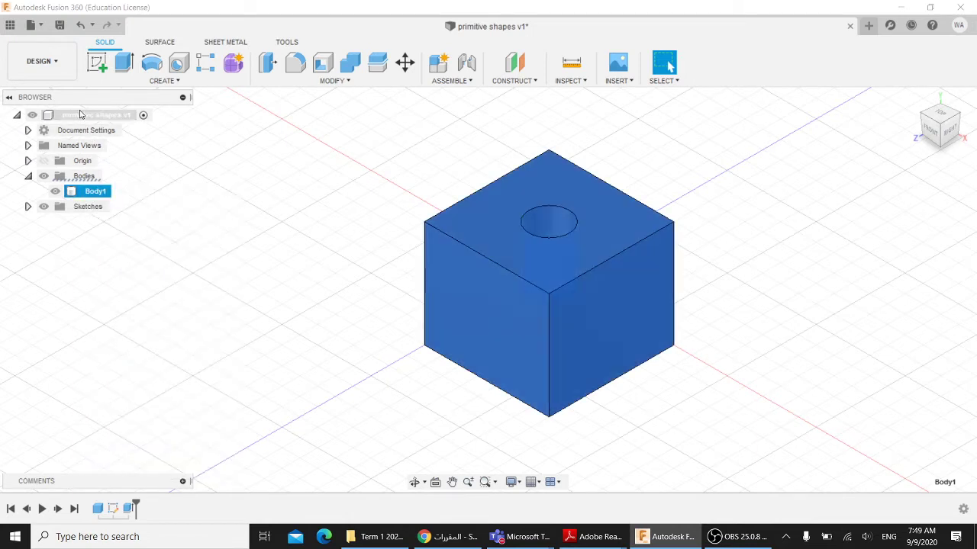
left_click(170, 213)
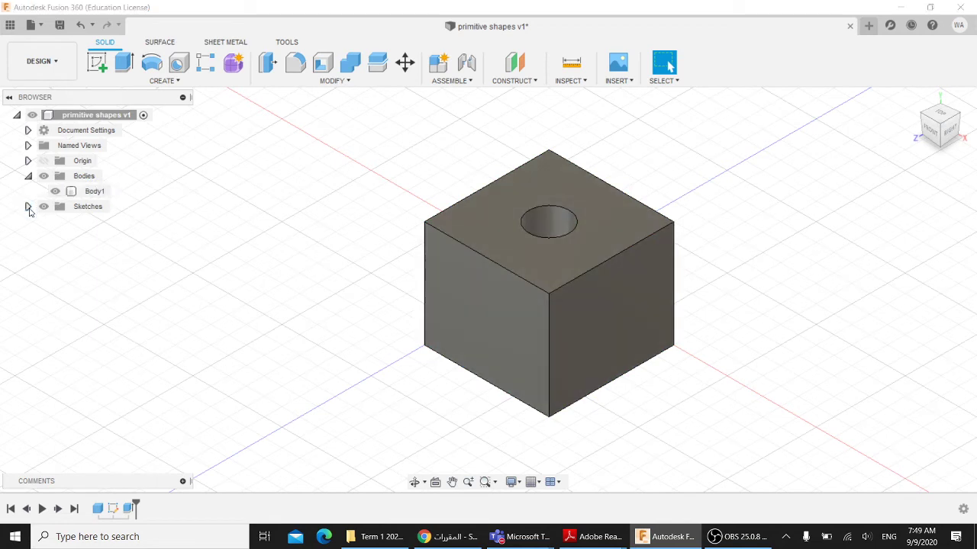
left_click(29, 206)
left_click(56, 223)
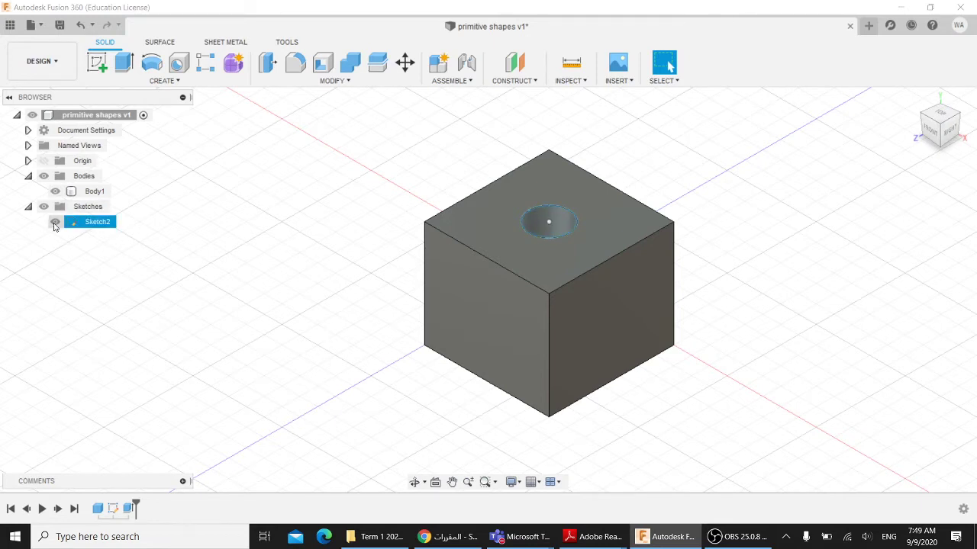
left_click(55, 222)
left_click(55, 222)
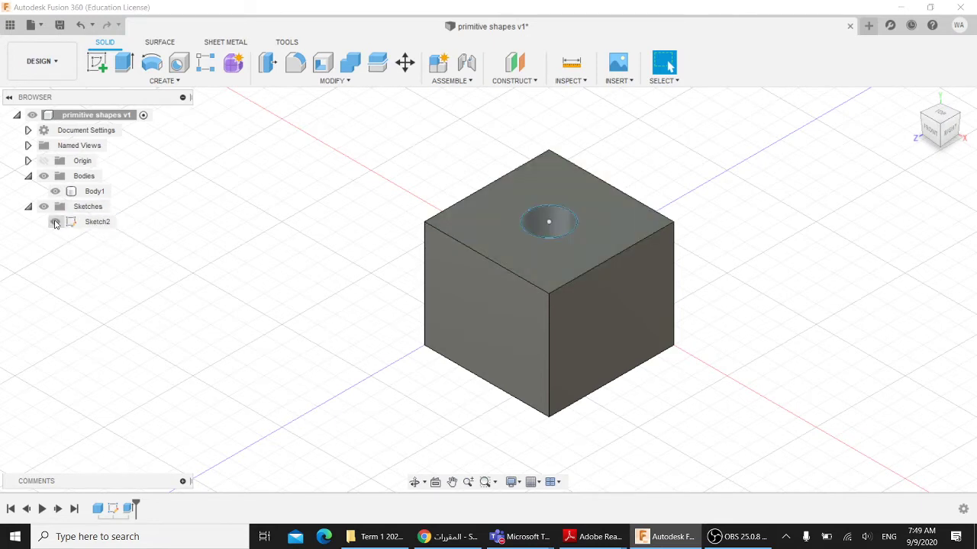
left_click(55, 222)
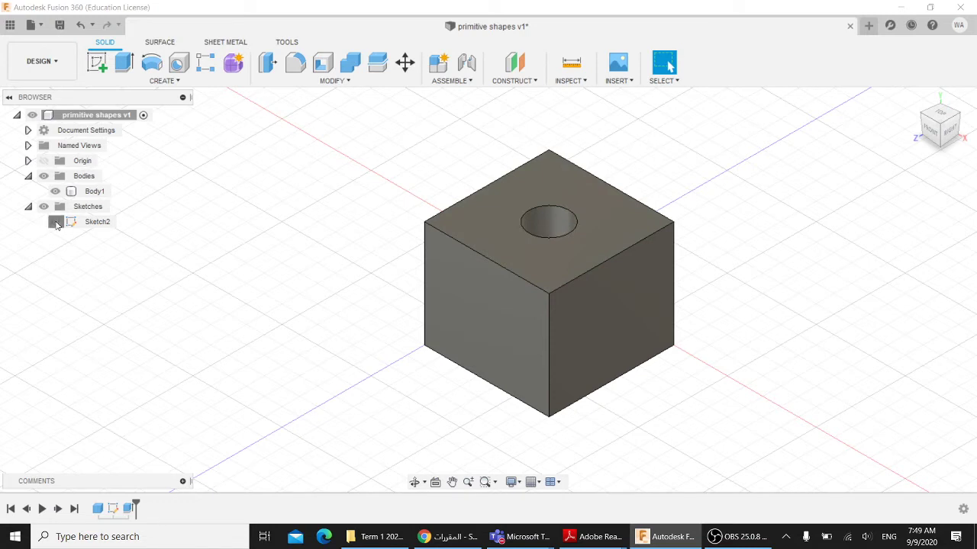
left_click(54, 222)
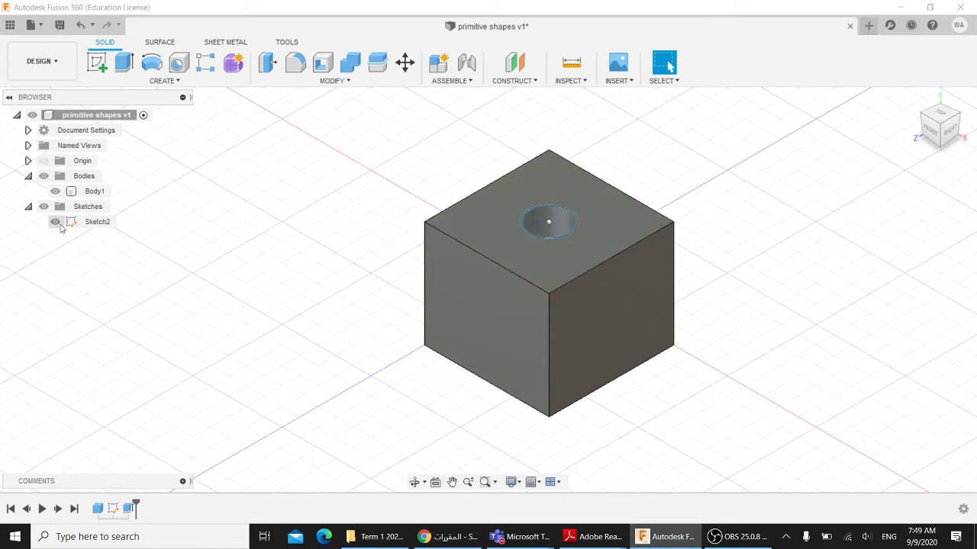
scroll(568, 228, "down", 1)
scroll(551, 230, "up", 5)
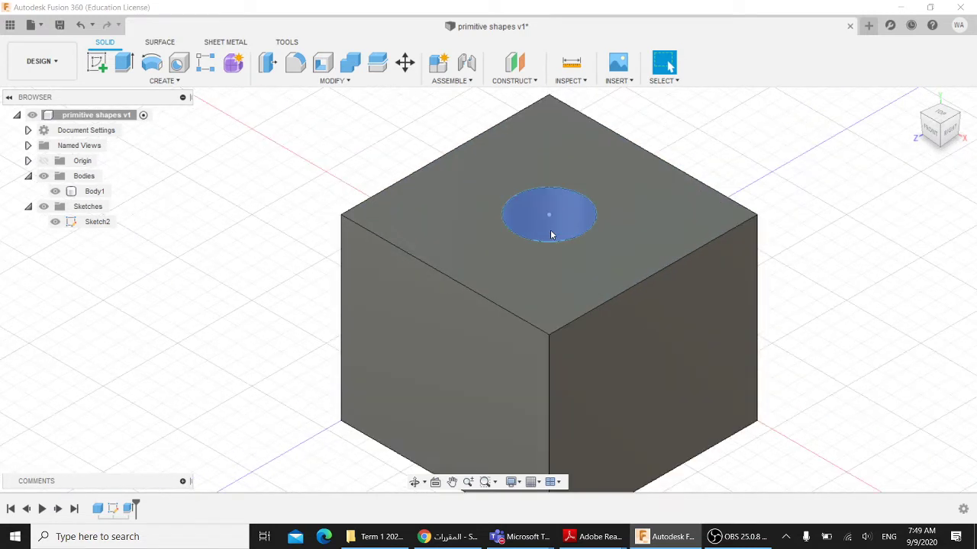
left_click(55, 222)
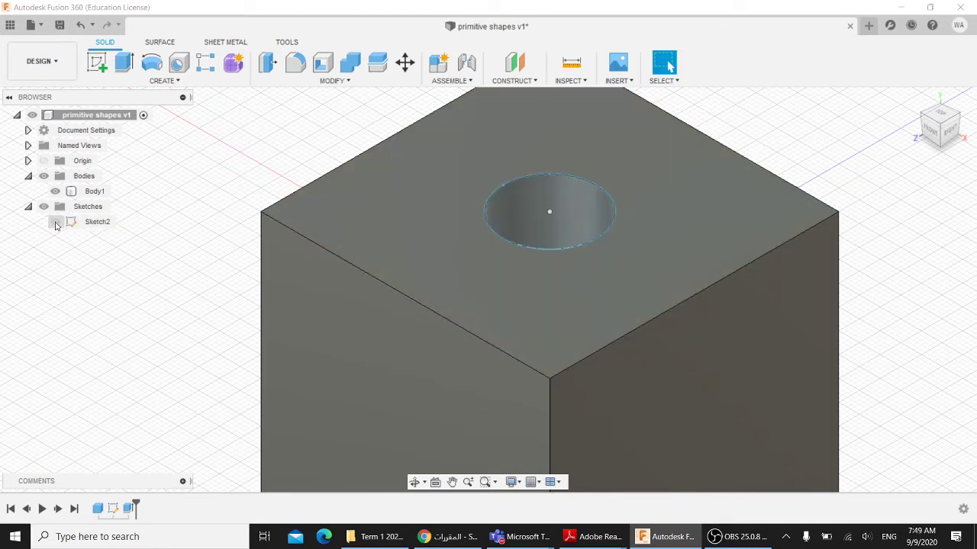
left_click(55, 192)
- Delete the cube body Body1, accepting the deletion warning
right_click(89, 194)
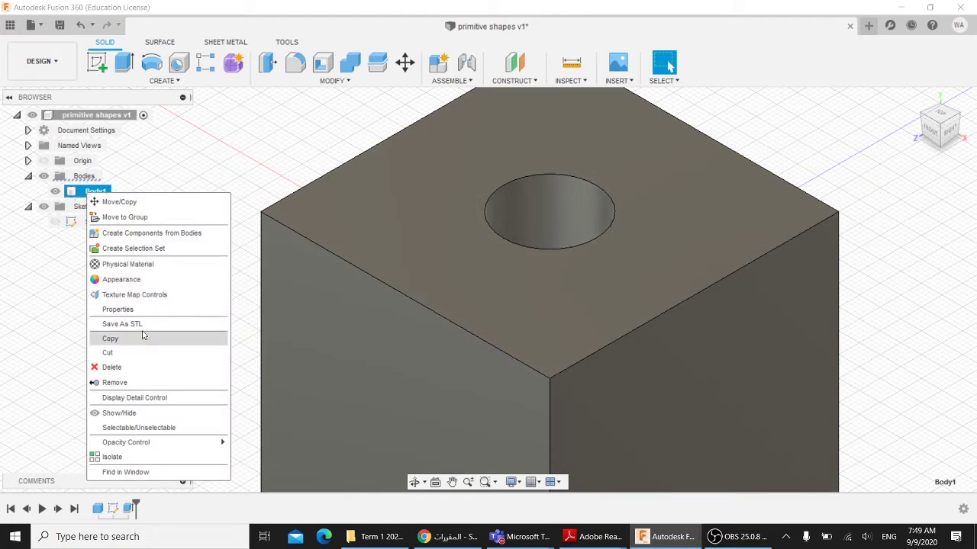
left_click(113, 369)
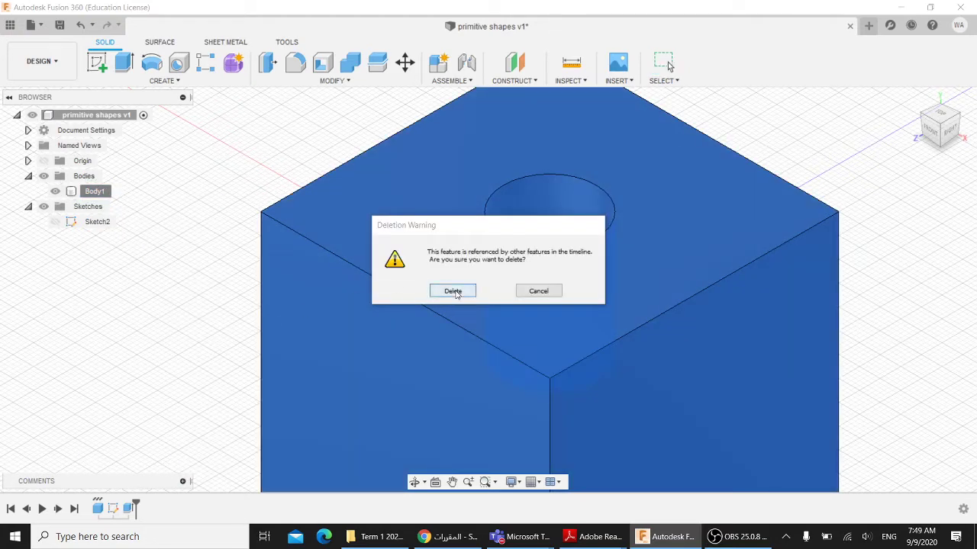
left_click(448, 288)
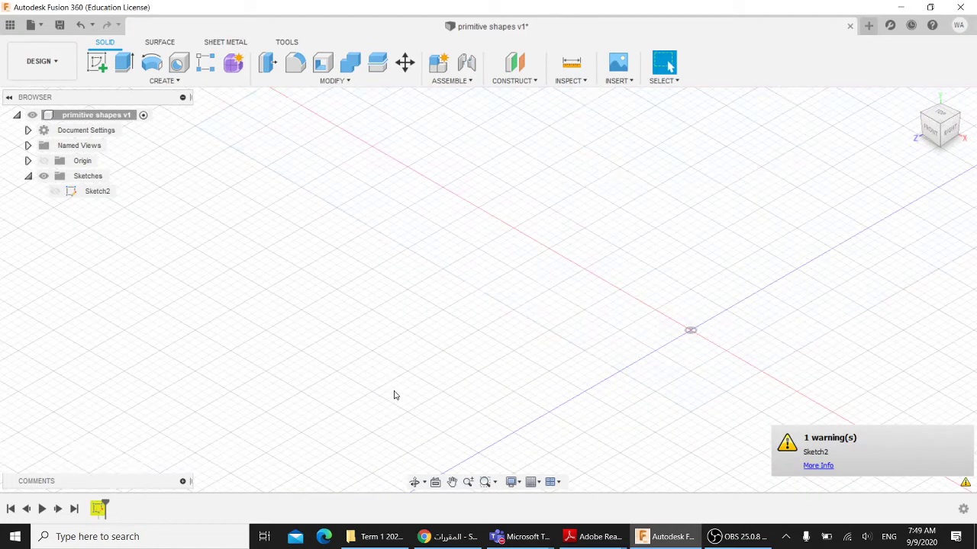
scroll(400, 399, "up", 4)
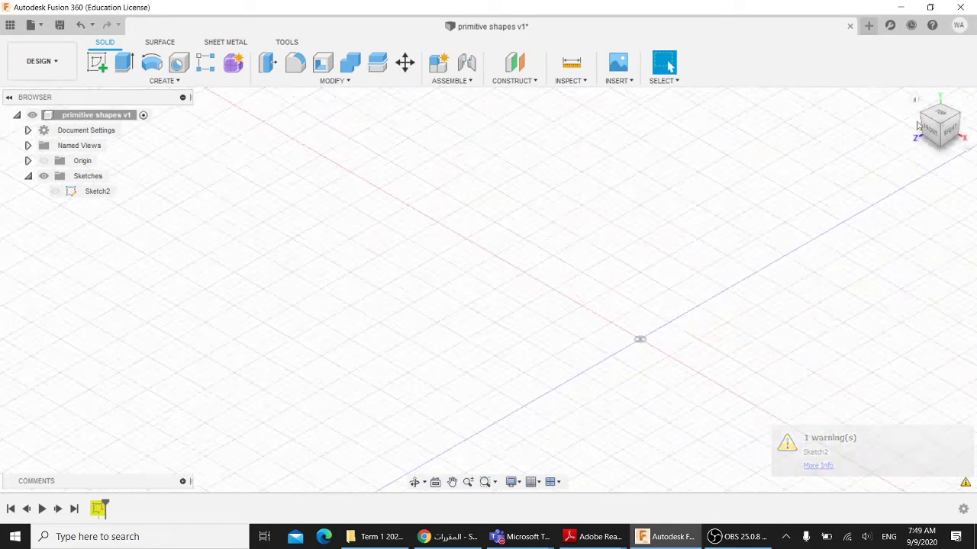
left_click(916, 100)
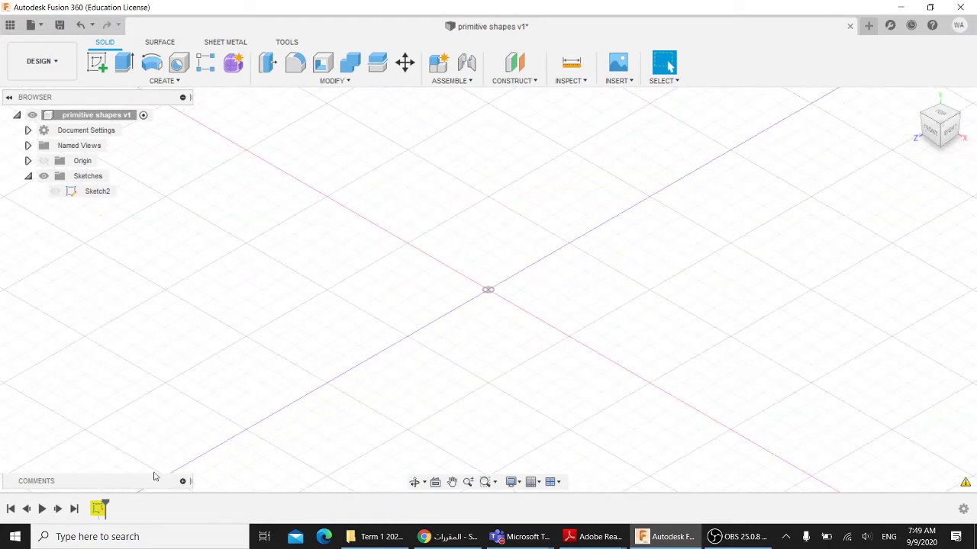
- Delete the leftover circle sketch Sketch2 from the timeline
right_click(98, 511)
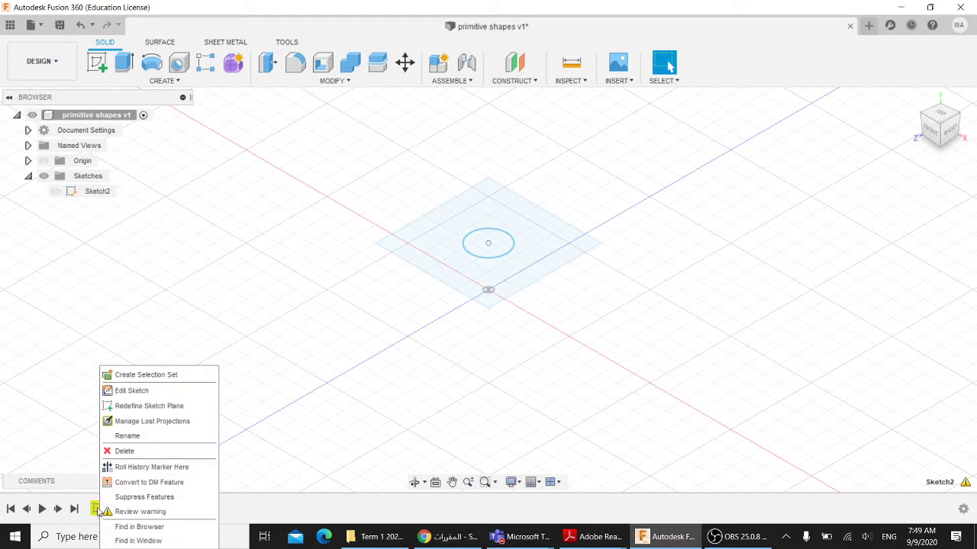
left_click(125, 451)
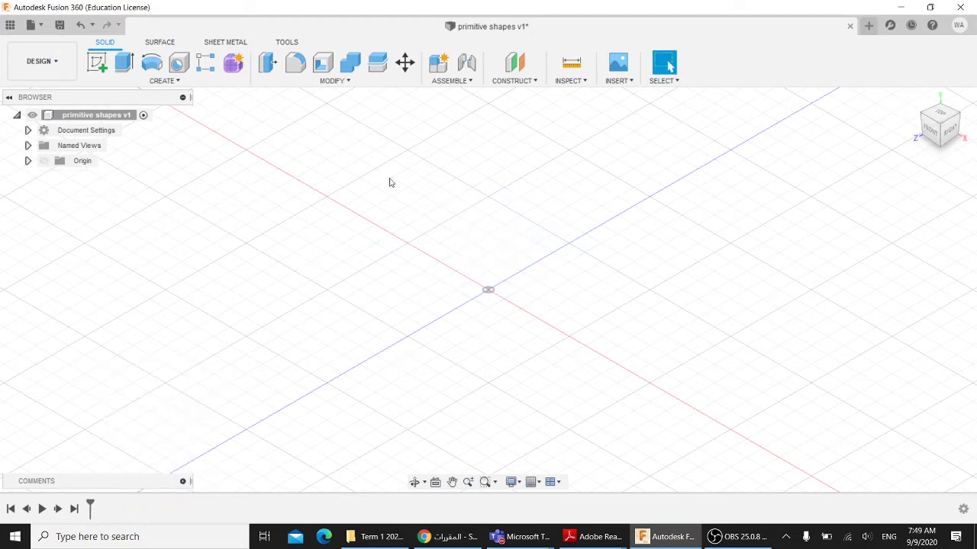
left_click(162, 81)
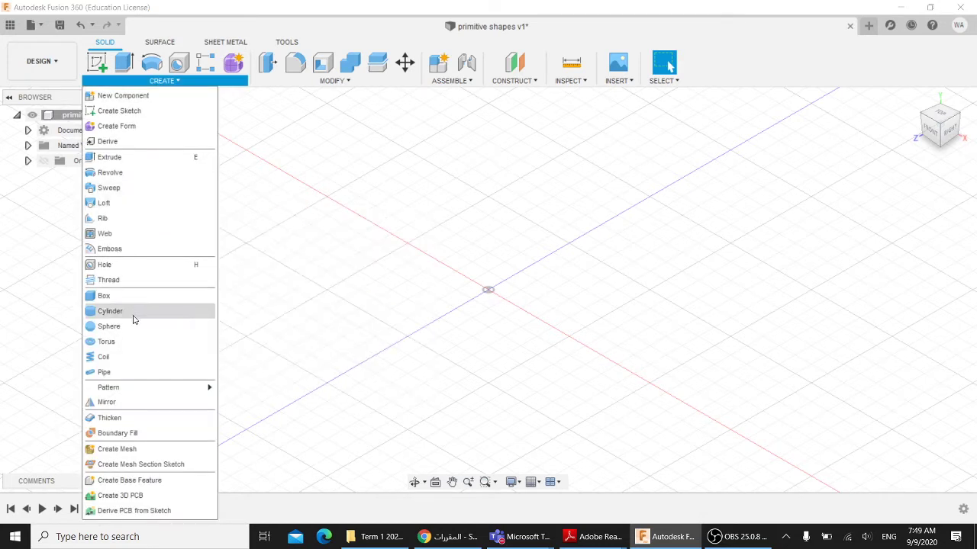
- Preview an 80 mm sphere at the origin on the ground plane, then cancel it
left_click(105, 327)
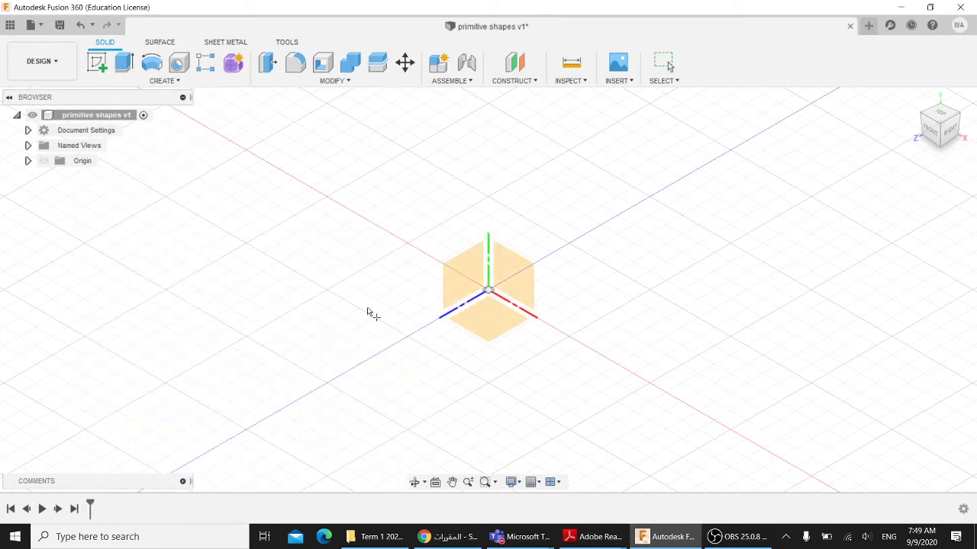
left_click(492, 313)
left_click(491, 289)
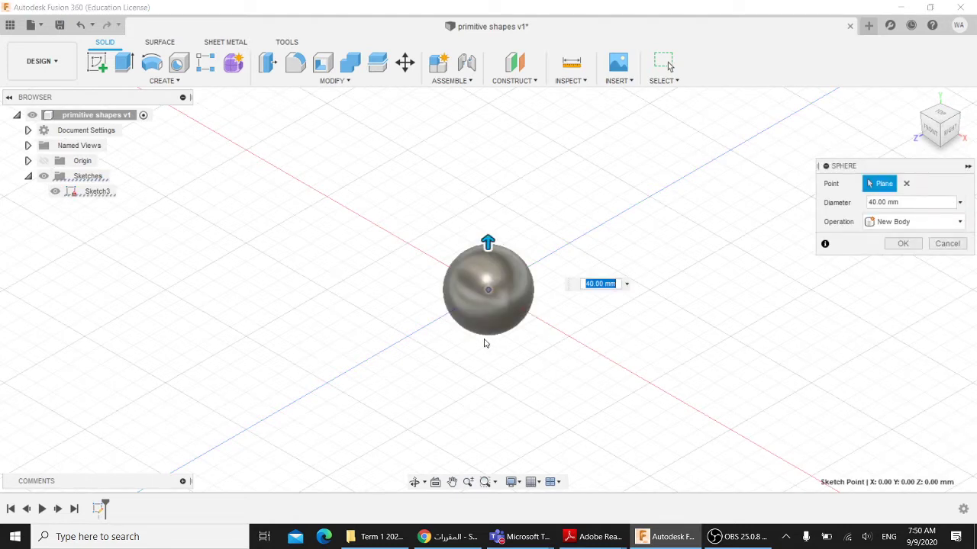
left_click_drag(487, 244, 489, 203)
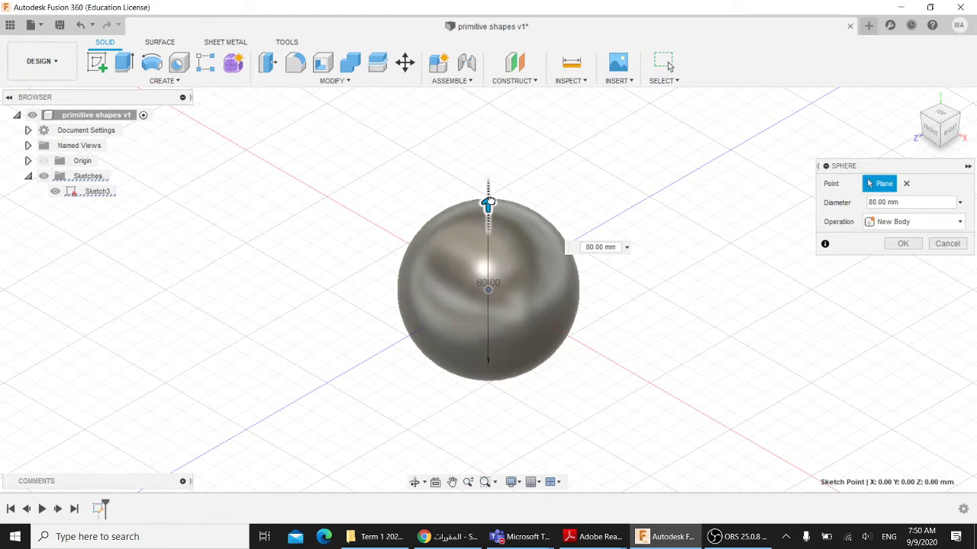
mouse_move(641, 296)
middle_mouse_down("shift")
mouse_move(692, 242)
mouse_move(687, 265)
mouse_move(641, 279)
middle_mouse_up("shift")
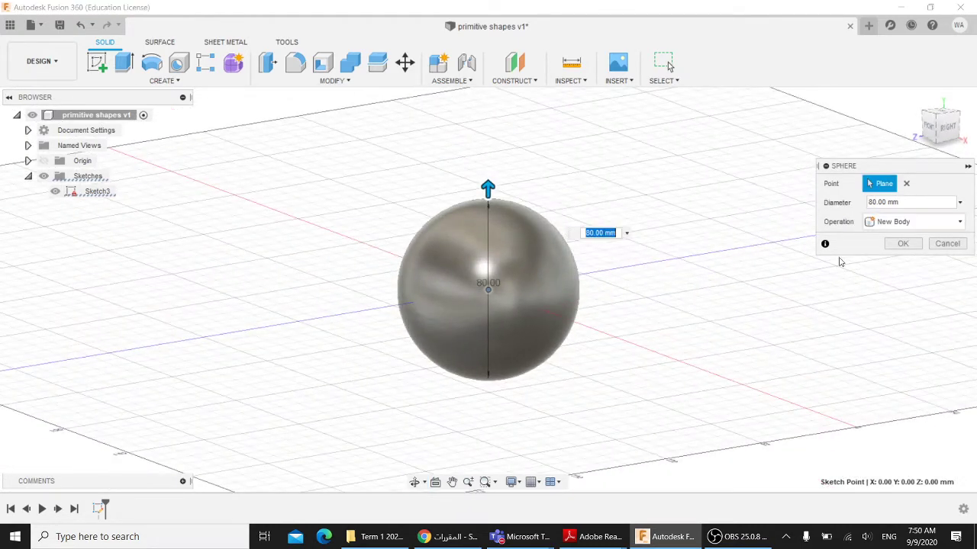
left_click(946, 244)
middle_click_drag(421, 252, 465, 274, "shift")
left_click(162, 80)
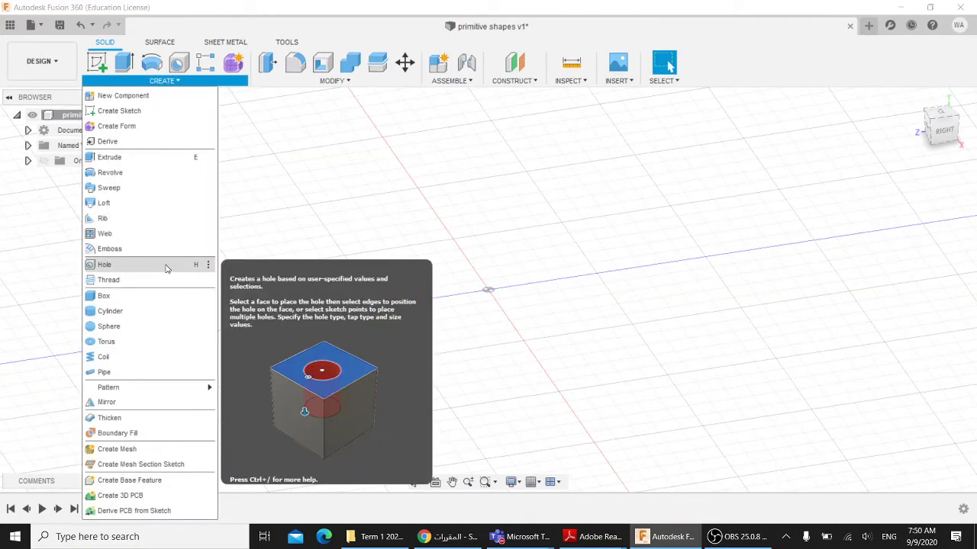
- Start a torus on the ground plane, centred at the origin with an 80 mm inner diameter
left_click(115, 341)
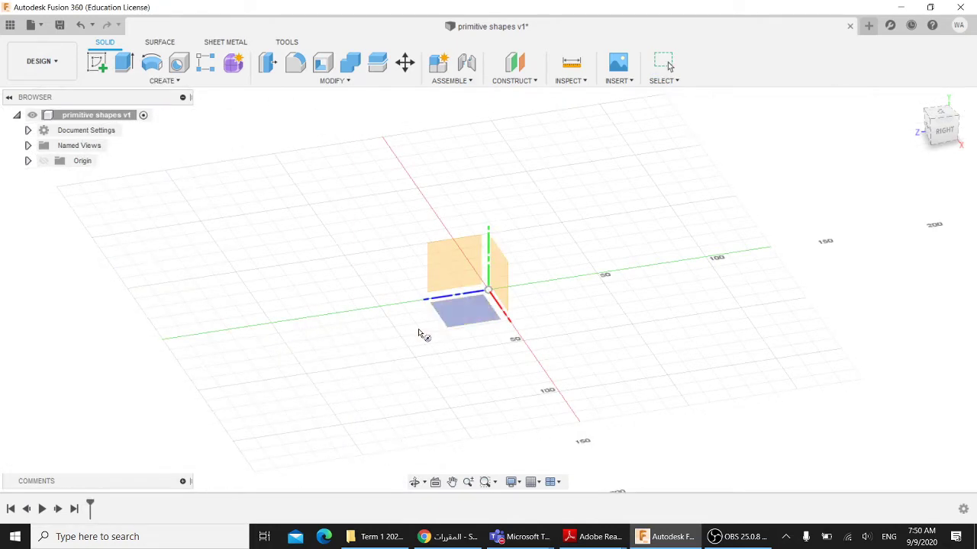
left_click(914, 99)
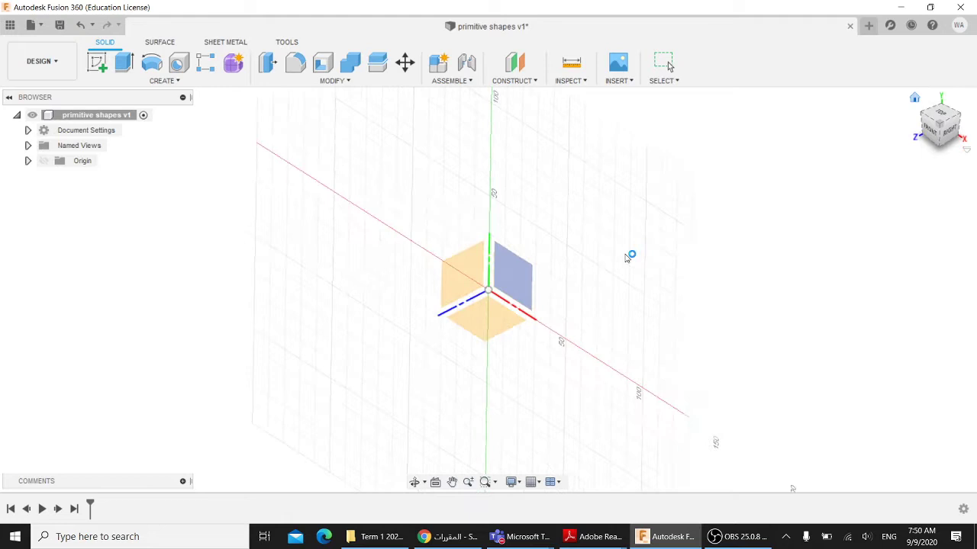
left_click(495, 318)
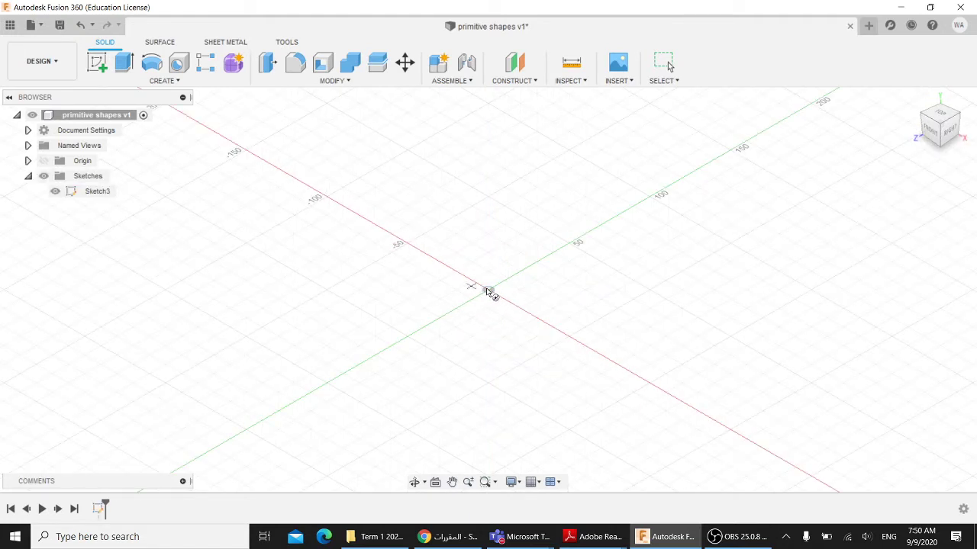
left_click(488, 291)
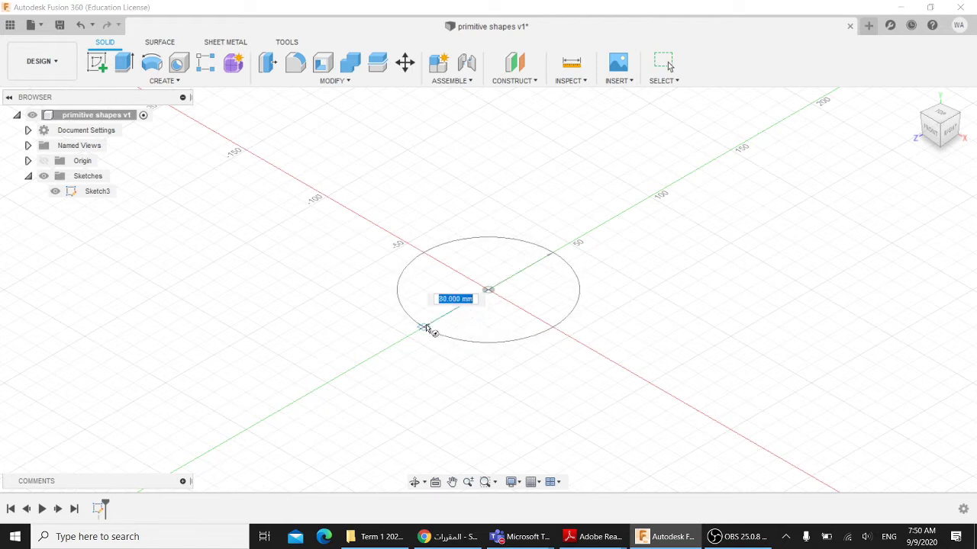
left_click(427, 329)
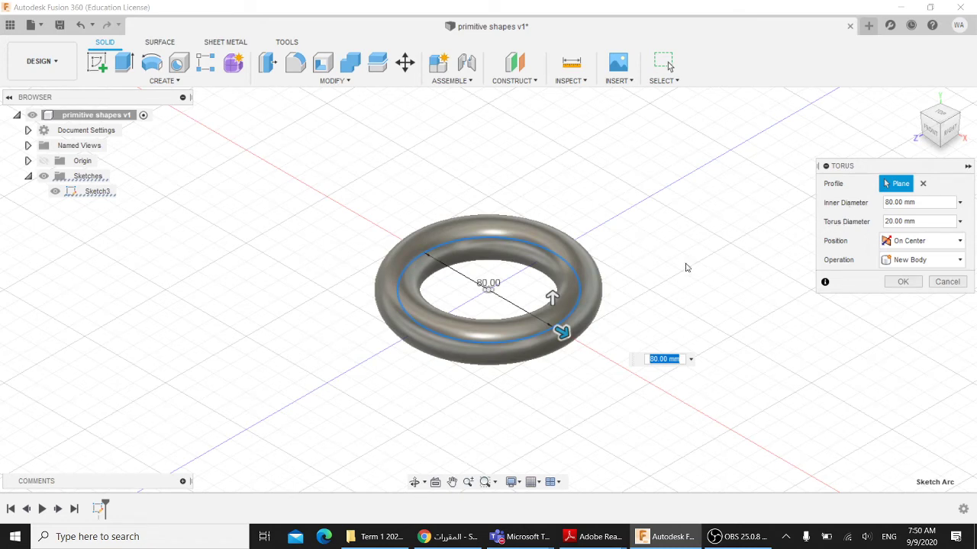
middle_click_drag(674, 252, 667, 251, "shift")
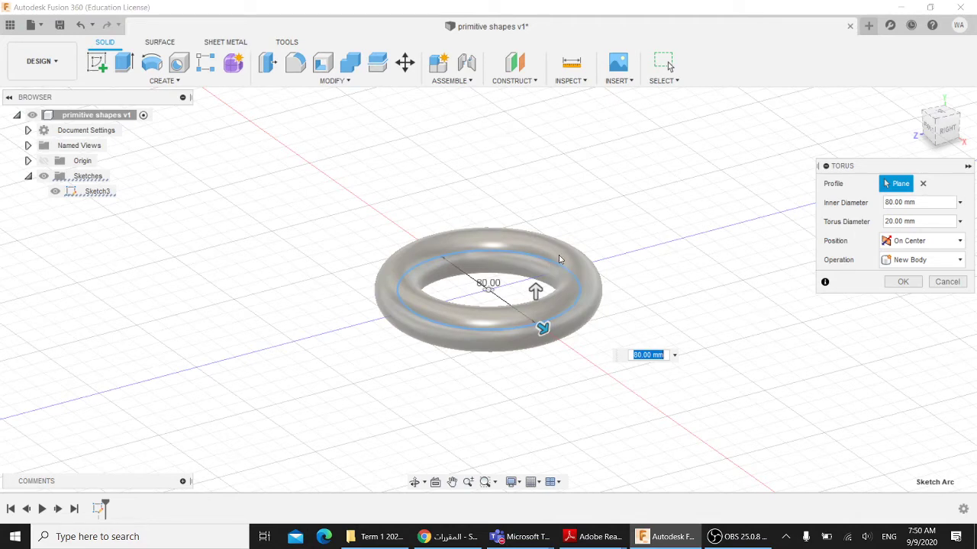
middle_click_drag(614, 326, 564, 336, "shift")
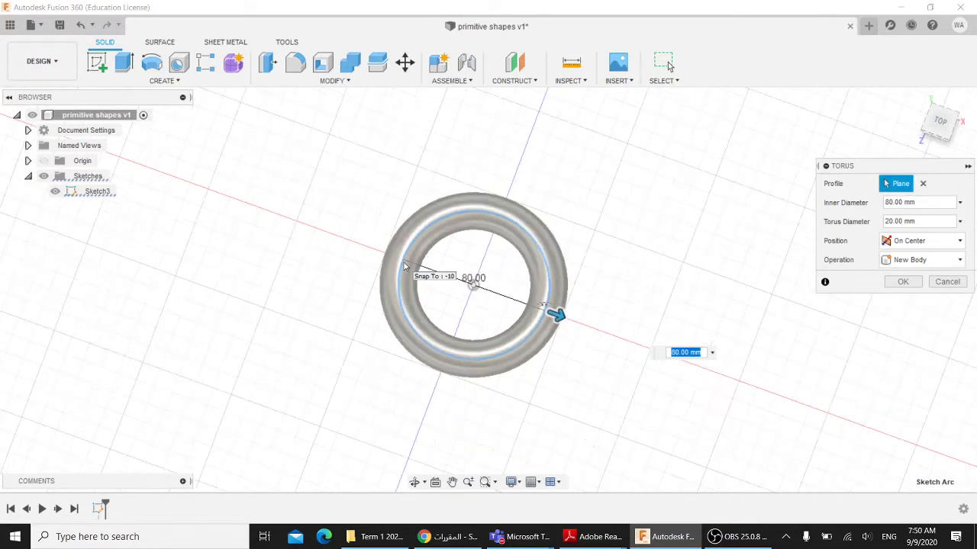
scroll(405, 261, "up", 3)
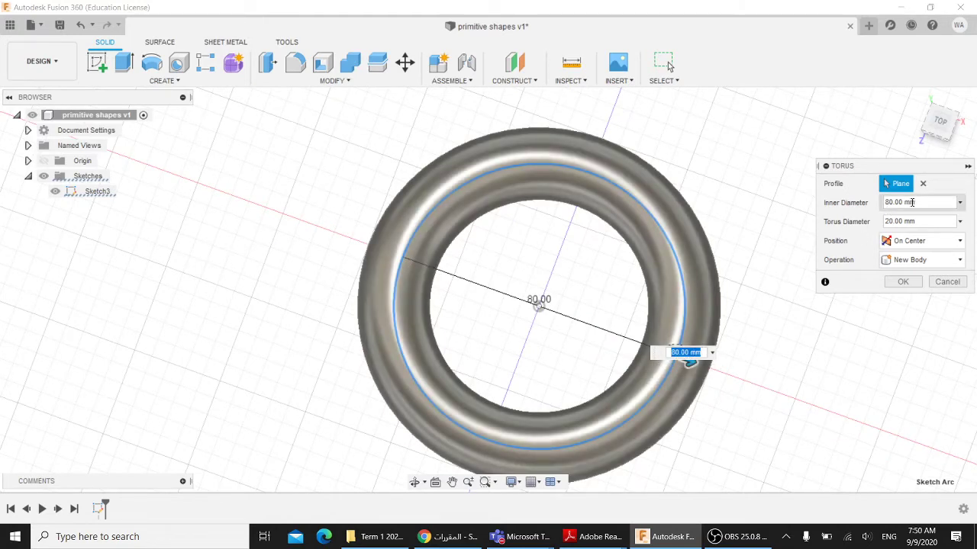
left_click_drag(915, 202, 879, 203)
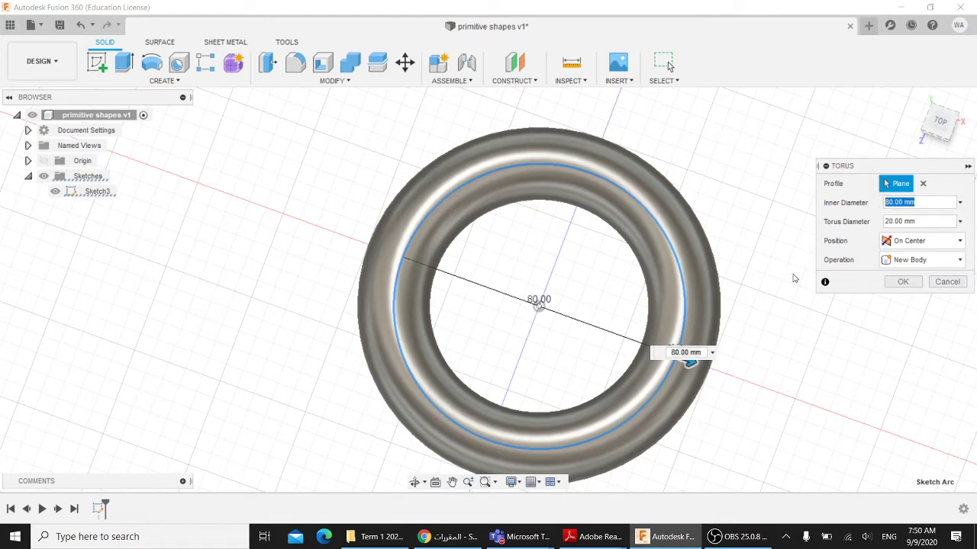
scroll(781, 295, "up", 2)
scroll(774, 301, "down", 3)
middle_click_drag(774, 301, 752, 251, "shift")
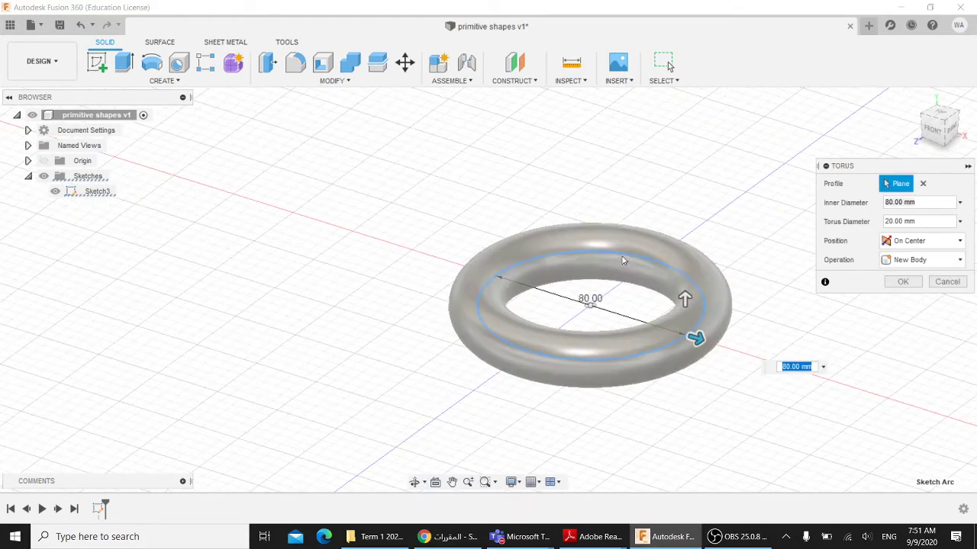
left_click(918, 221)
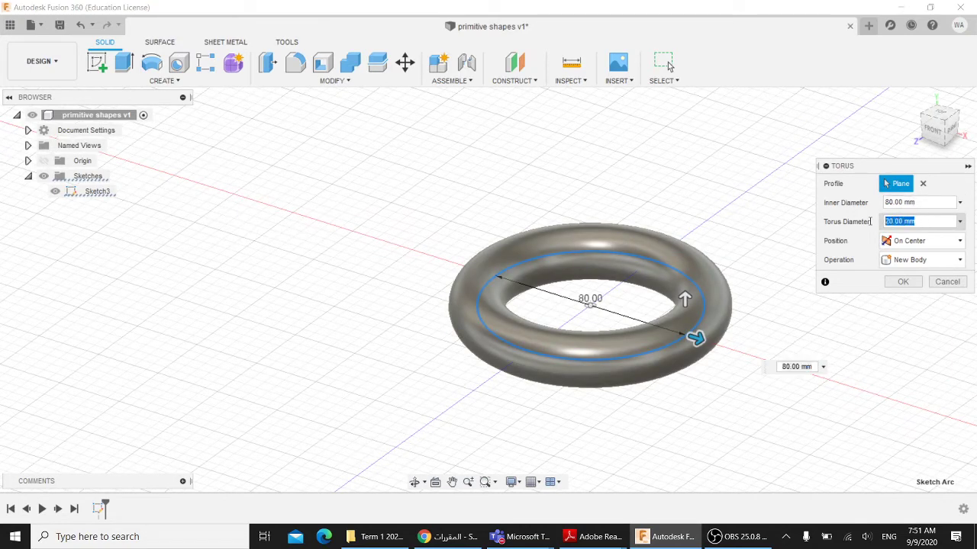
type("40")
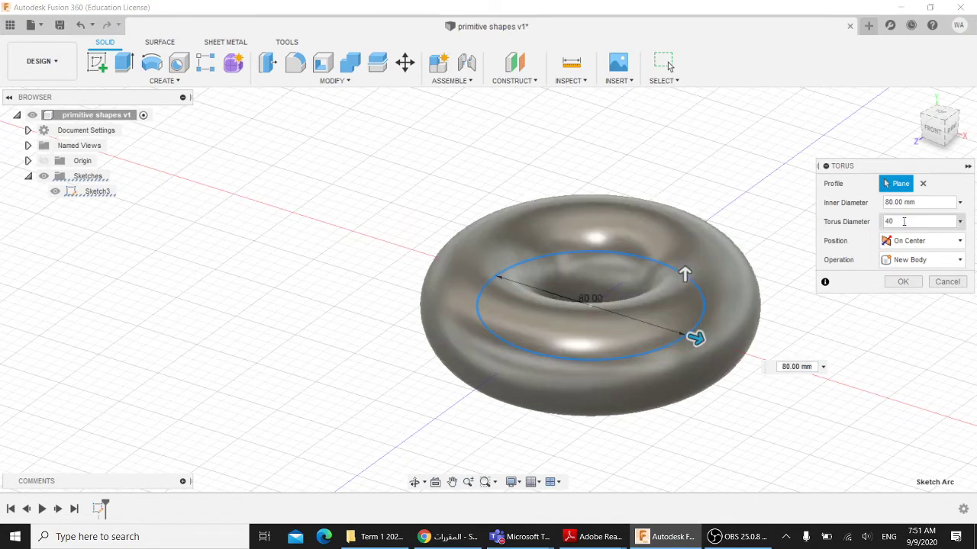
mouse_move(744, 237)
middle_mouse_down("shift")
mouse_move(703, 272)
mouse_move(744, 243)
middle_mouse_up("shift")
left_click(883, 222)
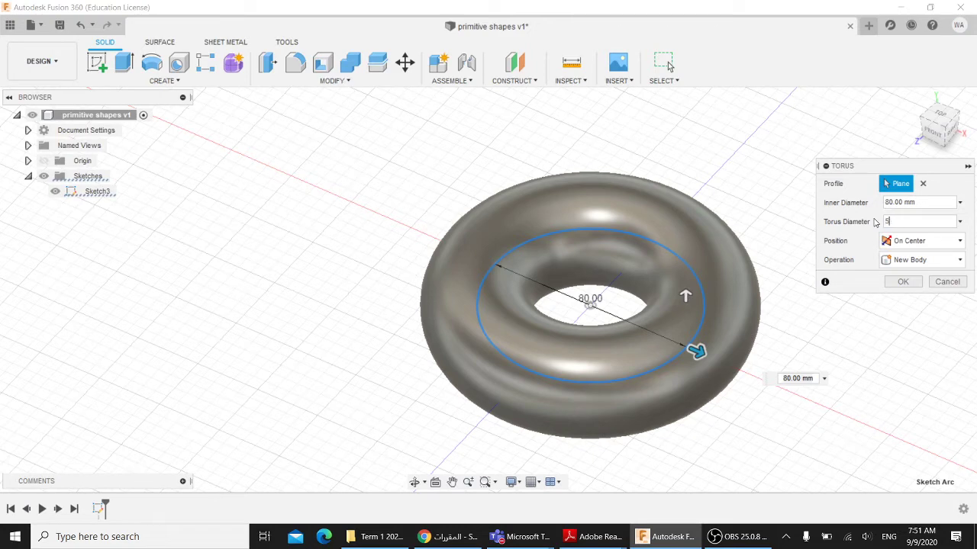
middle_click_drag(741, 229, 705, 308, "shift")
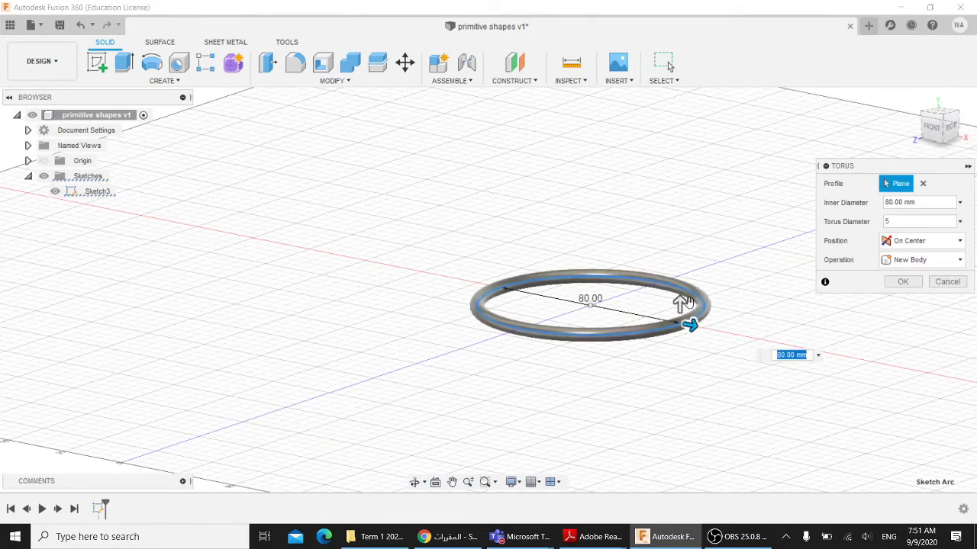
middle_click_drag(768, 264, 730, 274, "shift")
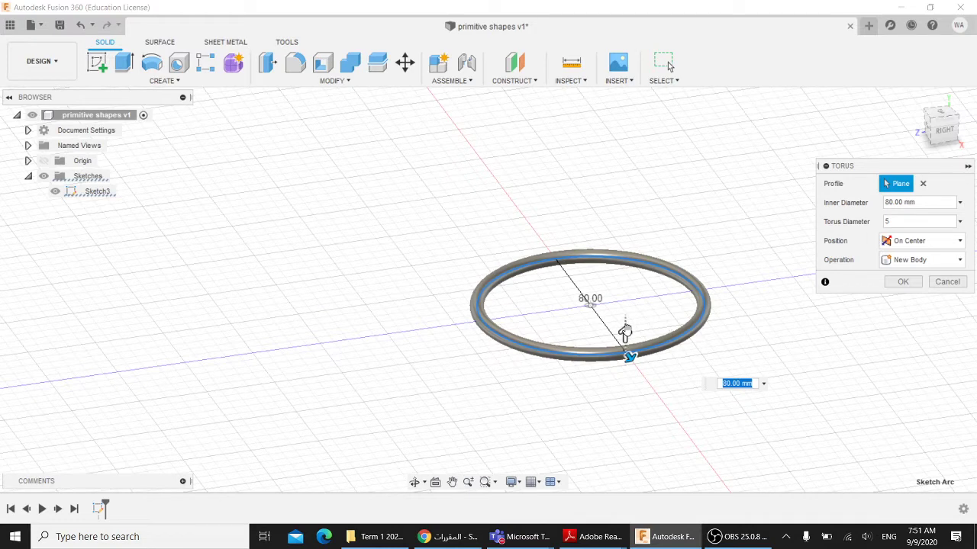
key("Tab")
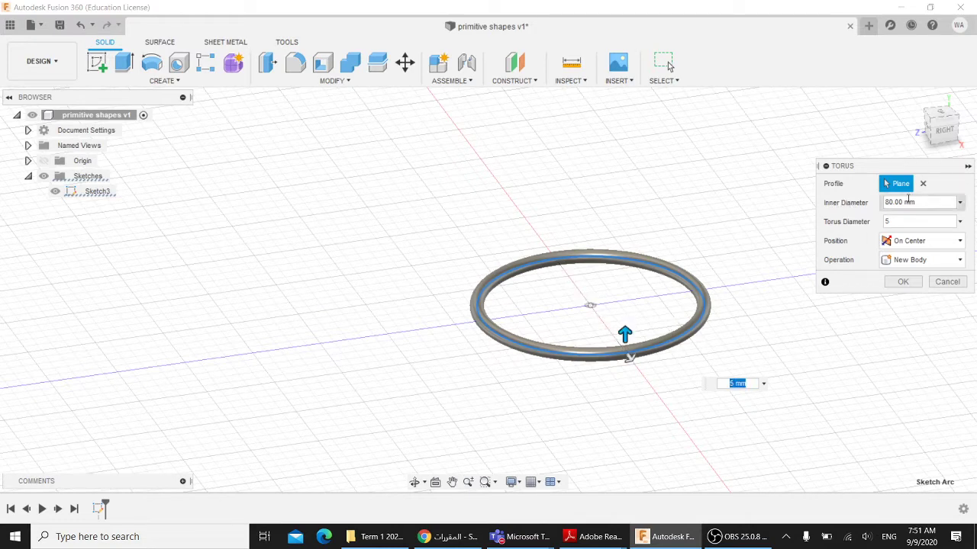
left_click_drag(915, 202, 874, 204)
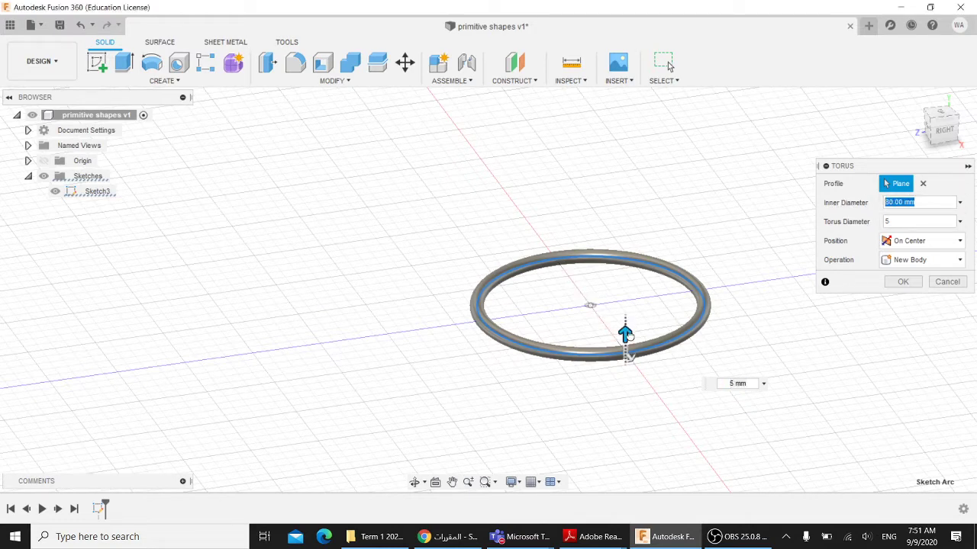
left_click_drag(625, 329, 624, 313)
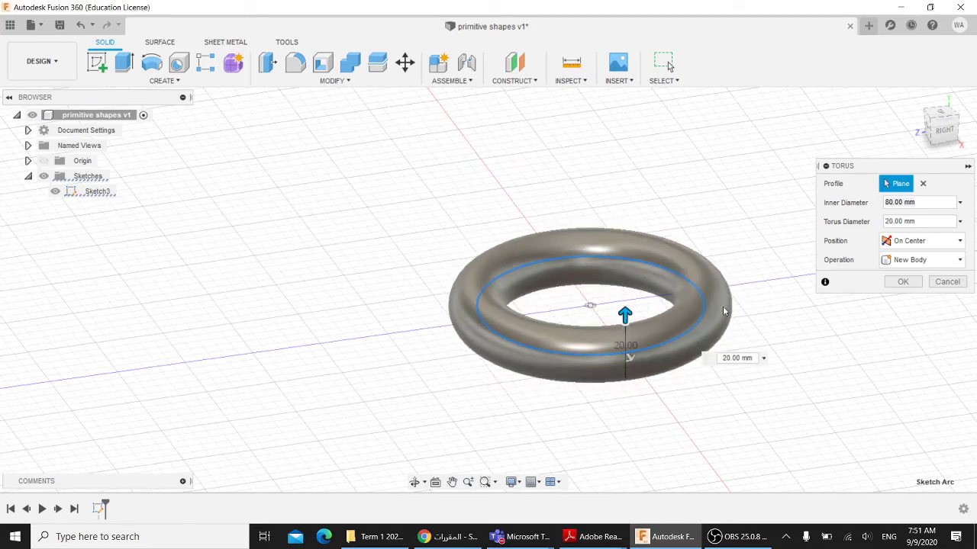
middle_click_drag(761, 298, 779, 276, "shift")
- Compare the torus Position options Inside, On Center and Outside
left_click(911, 244)
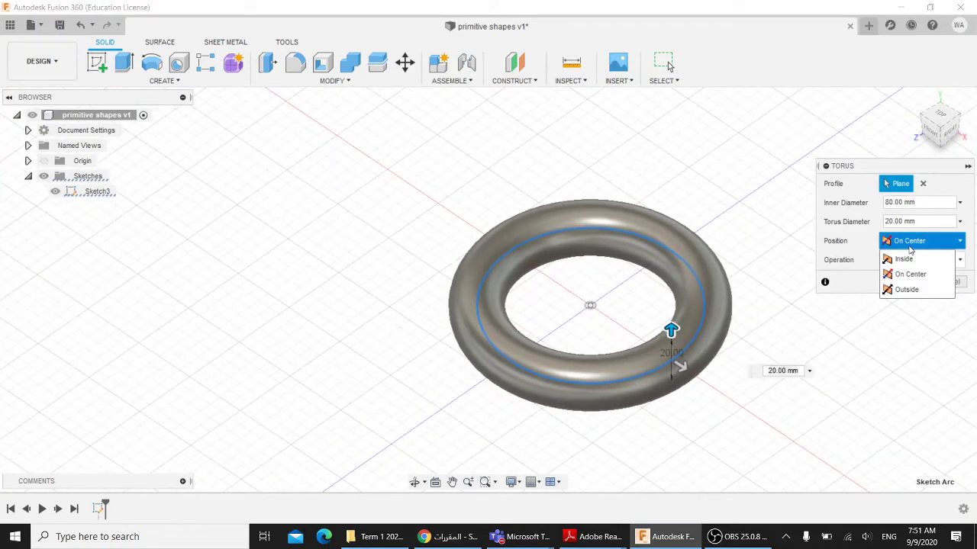
left_click(917, 259)
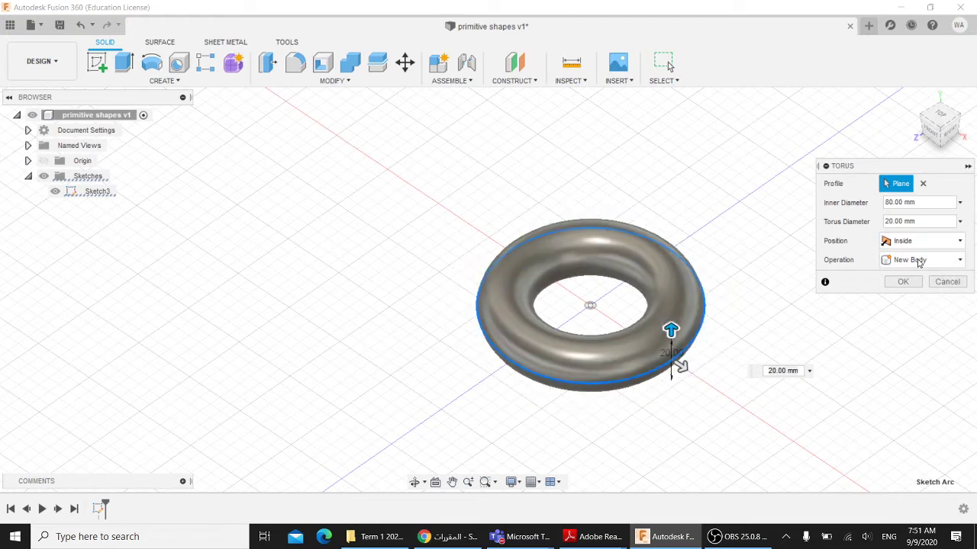
middle_click_drag(765, 265, 794, 298, "shift")
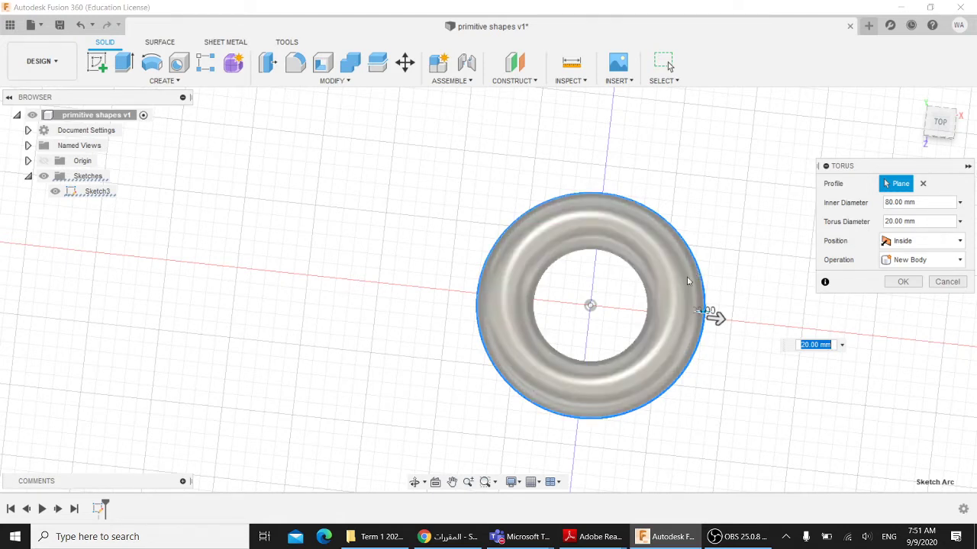
left_click(920, 242)
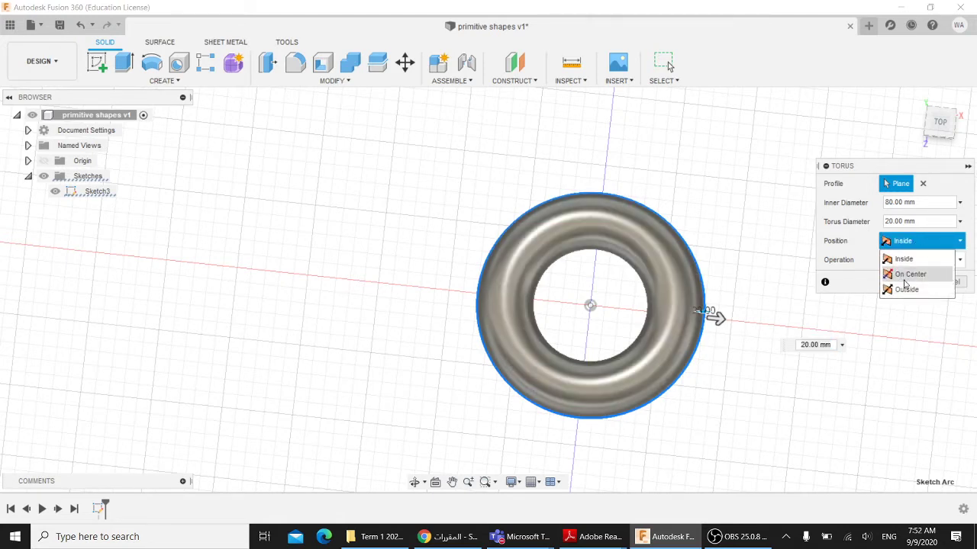
left_click(908, 275)
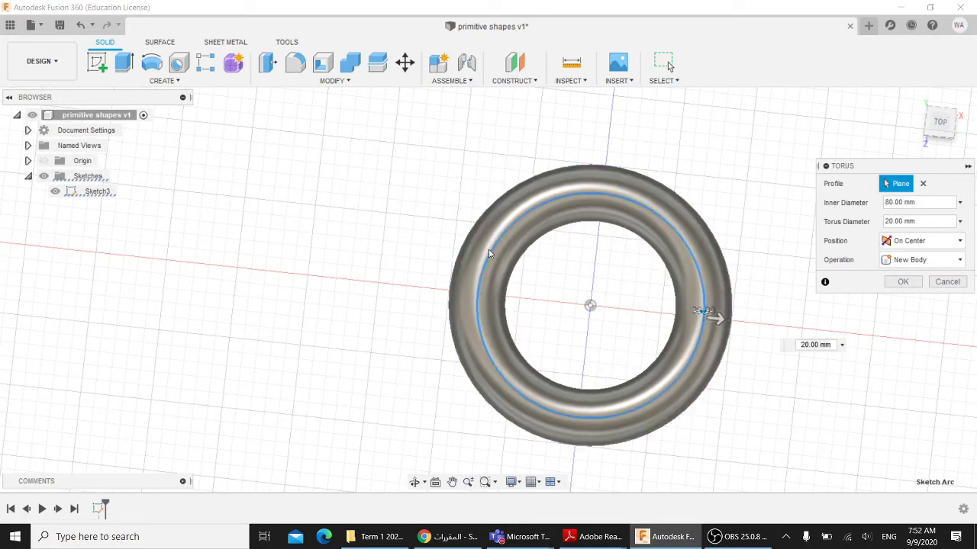
left_click(924, 241)
left_click(906, 290)
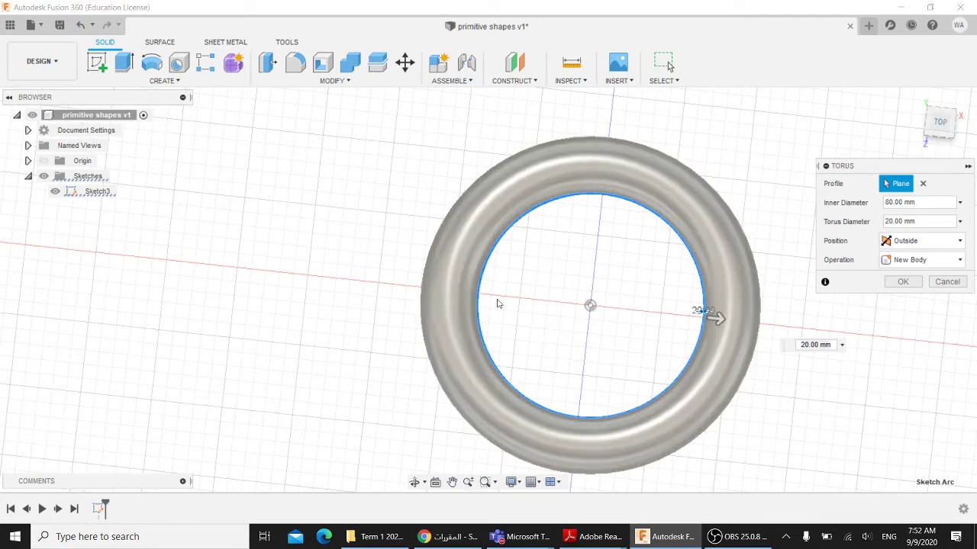
- Set the torus Position back to On Center, then cancel the torus
left_click(919, 242)
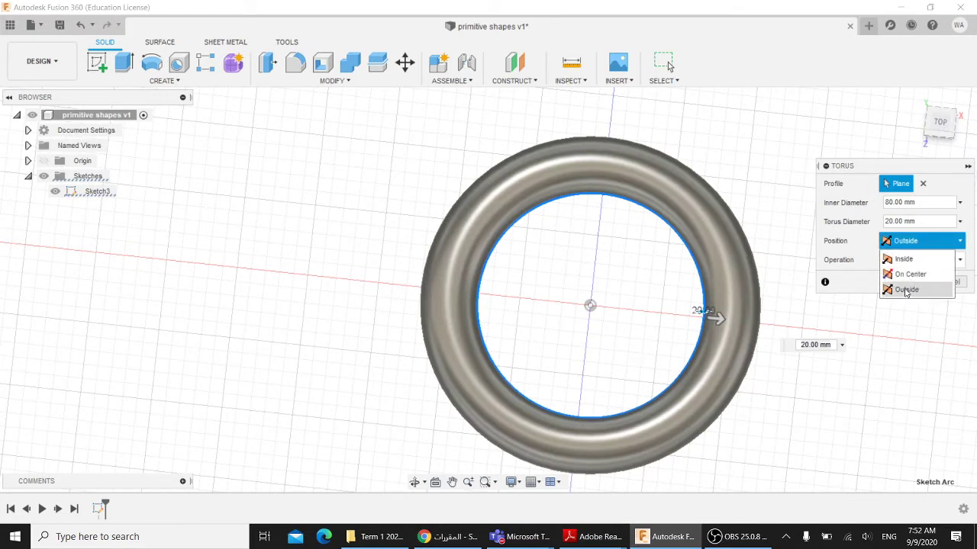
left_click(908, 278)
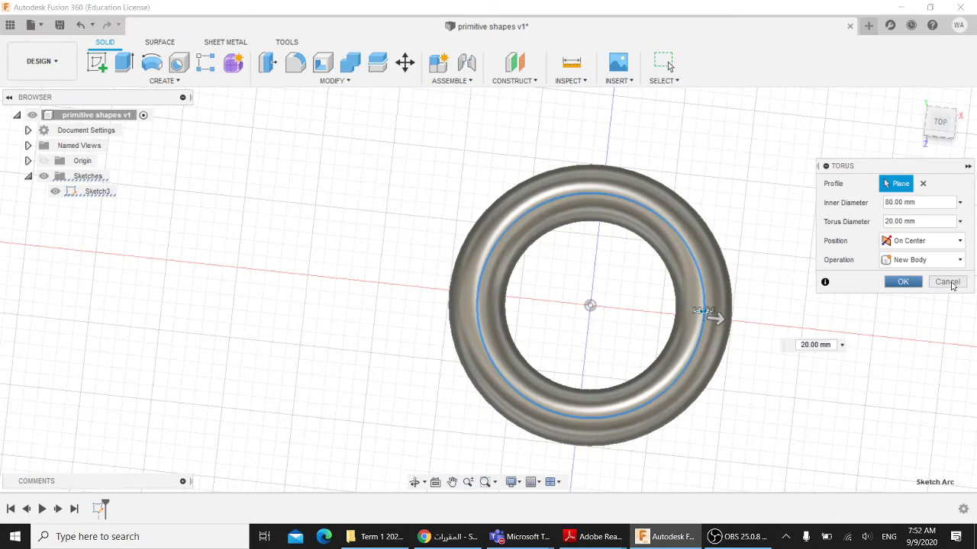
left_click(948, 282)
middle_click_drag(757, 295, 720, 261, "shift")
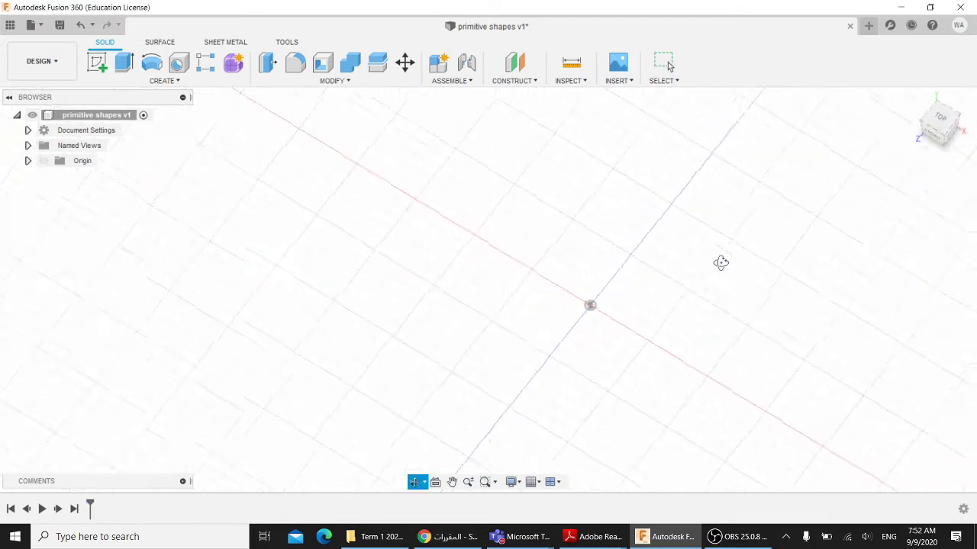
- Start a coil centred at the origin on the ground plane with a 100 mm base diameter
left_click(914, 101)
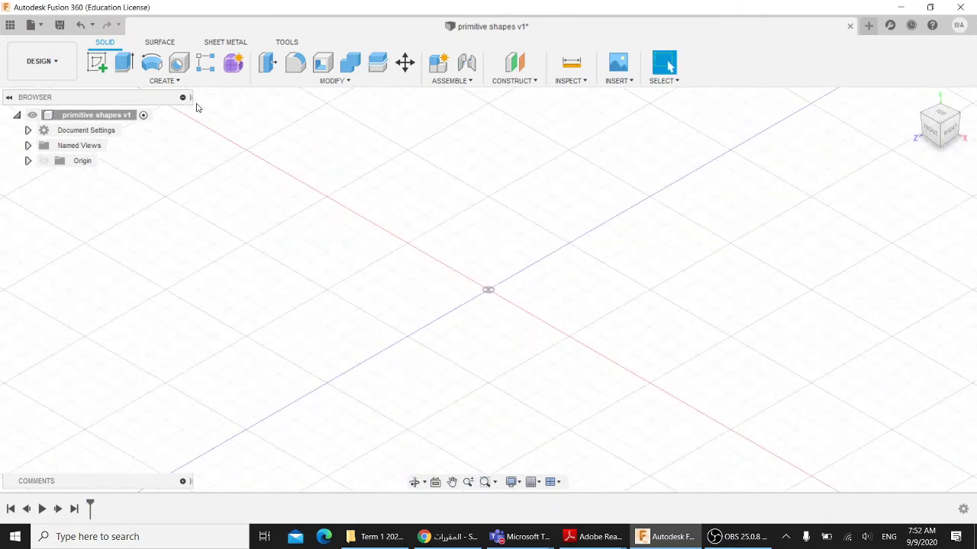
left_click(164, 80)
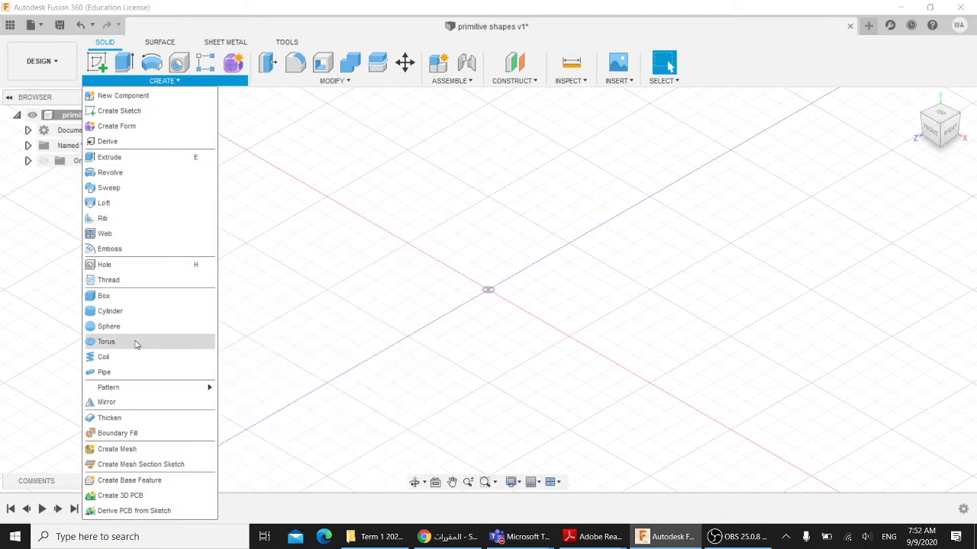
left_click(114, 362)
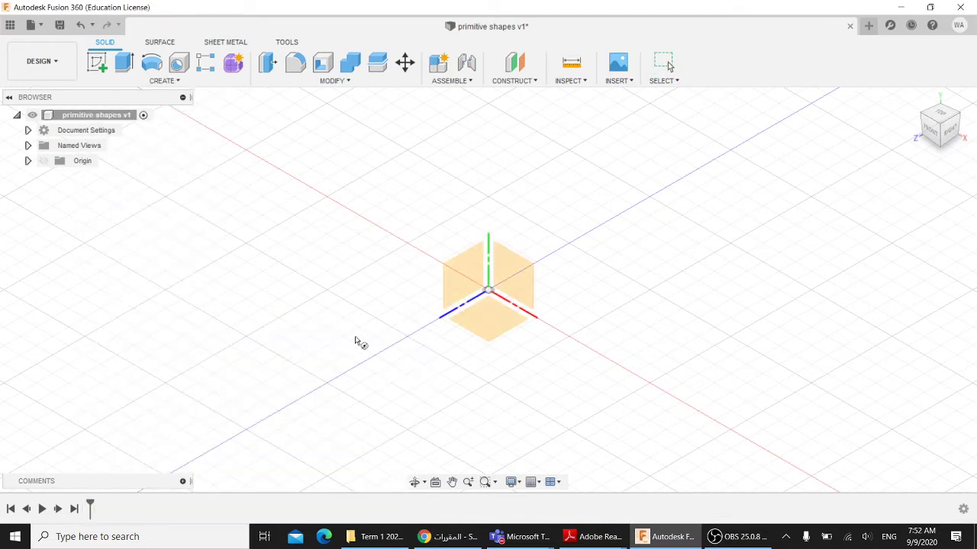
left_click(492, 321)
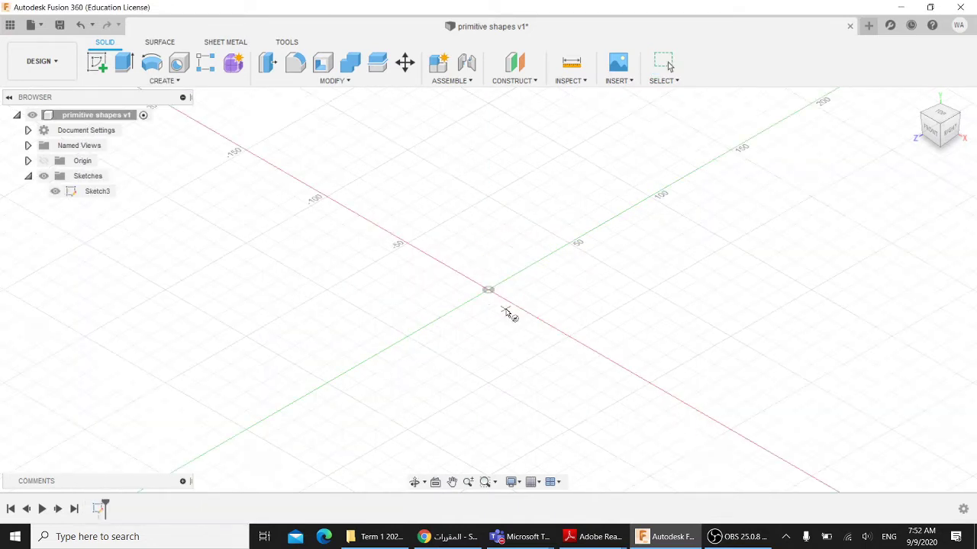
left_click(488, 290)
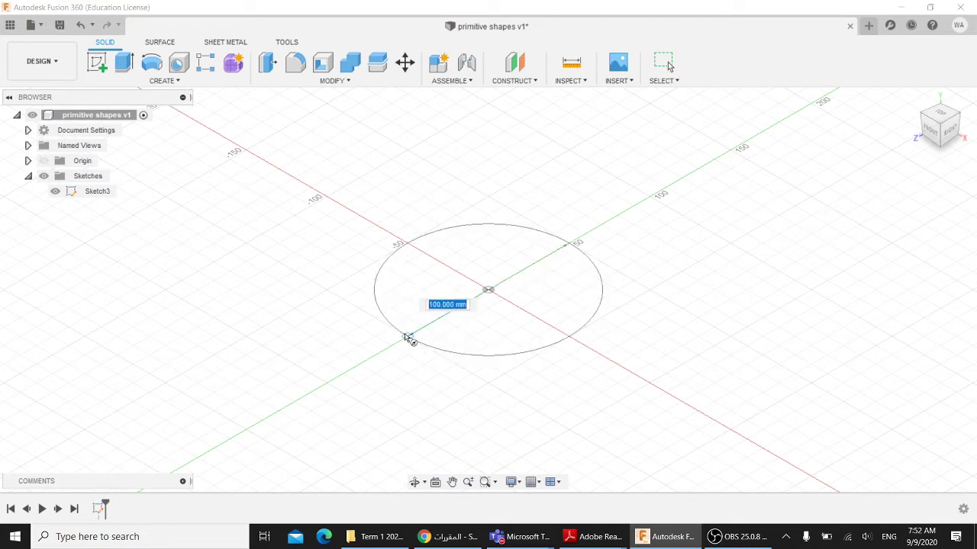
left_click(409, 338)
scroll(610, 328, "down", 2)
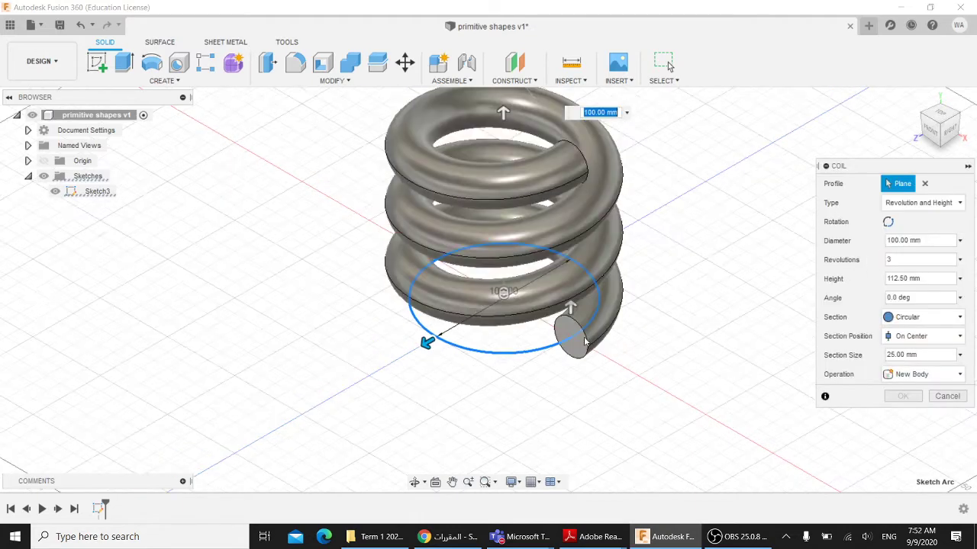
- Orbit, pan and zoom to bring the whole coil preview into view
middle_click_drag(650, 253, 647, 312, "shift")
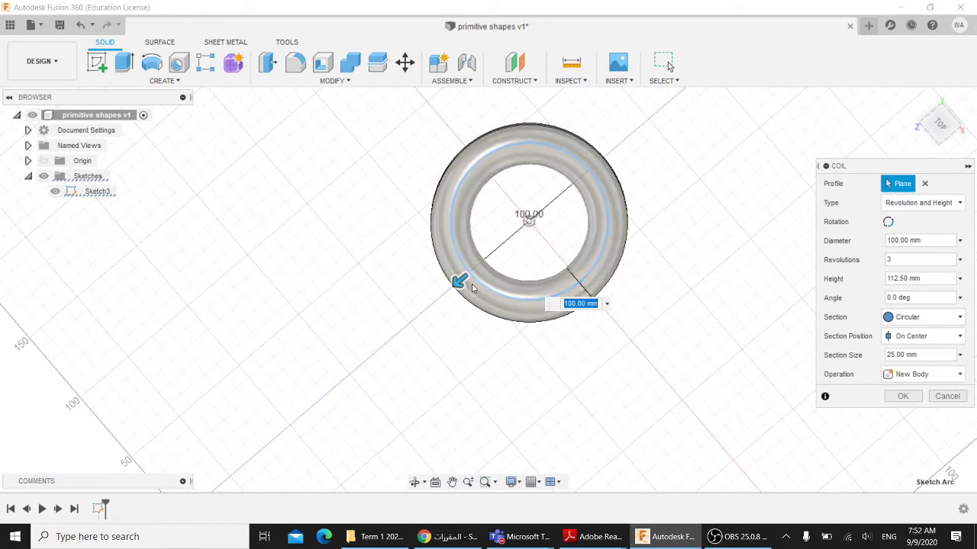
scroll(472, 279, "up", 3)
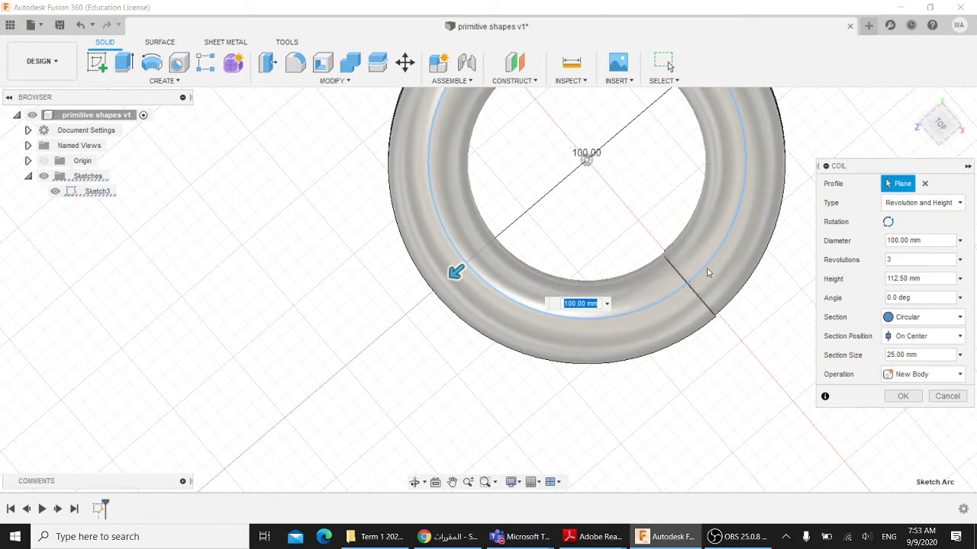
middle_click_drag(707, 269, 641, 338)
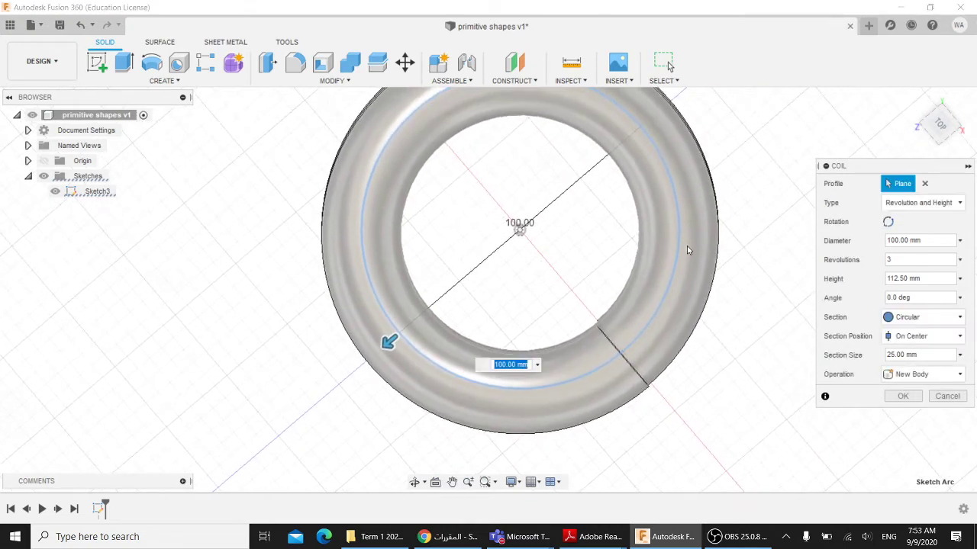
scroll(684, 248, "down", 1)
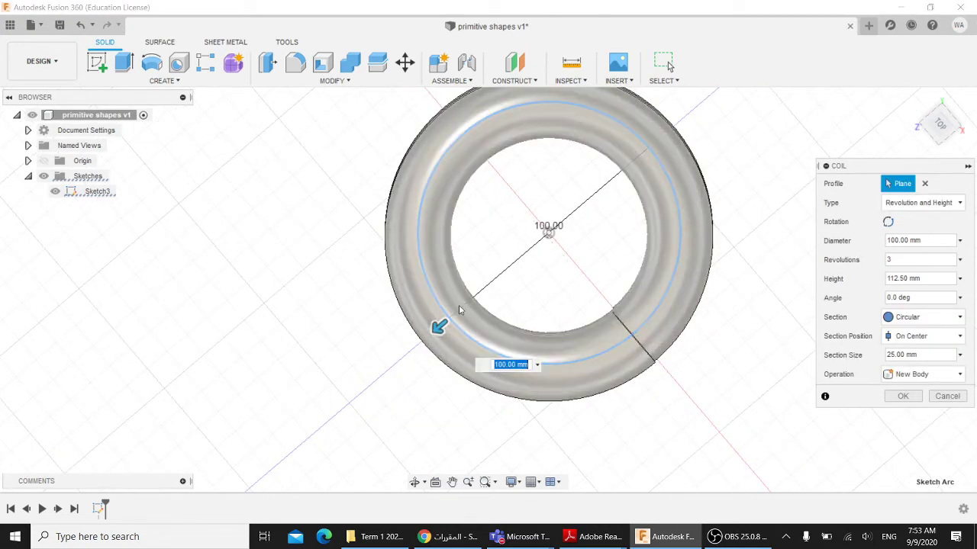
middle_click_drag(518, 304, 677, 304, "shift")
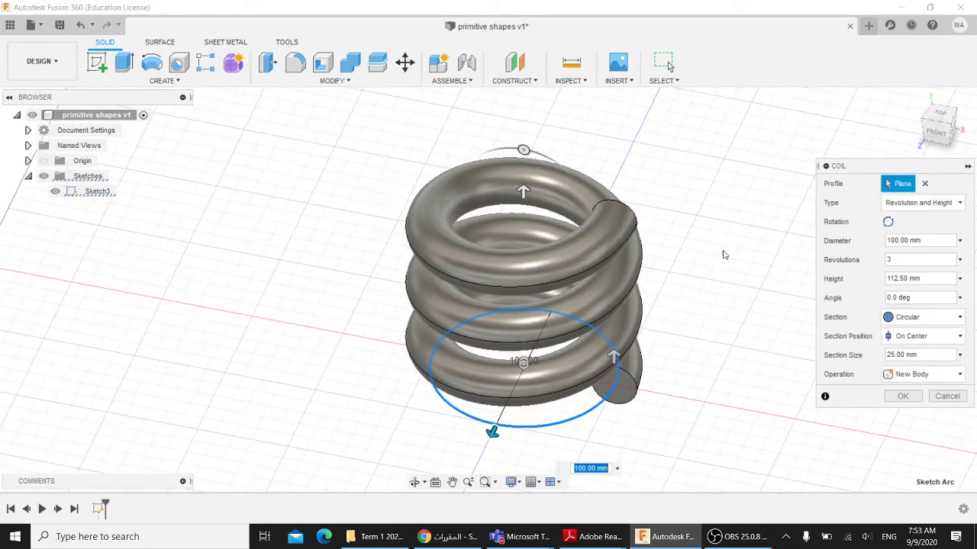
- Stretch the coil height to 220 mm, keeping 3 revolutions and 100 mm diameter
left_click_drag(522, 192, 562, 148)
middle_click_drag(562, 148, 520, 200)
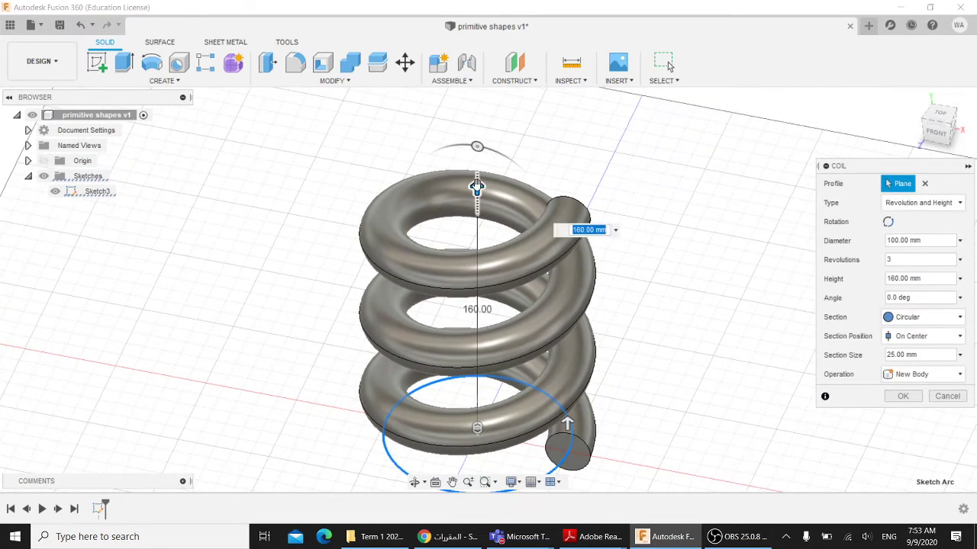
left_click_drag(478, 186, 477, 104)
scroll(620, 274, "up", 2)
scroll(620, 279, "down", 2)
middle_click_drag(620, 279, 603, 236, "shift")
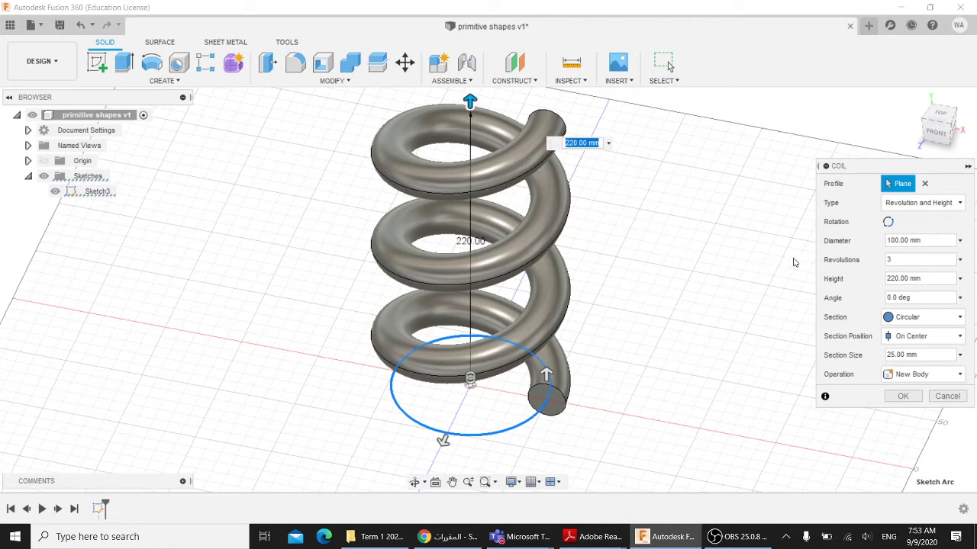
- Set the coil to 7 revolutions with a 10 mm section size
left_click(899, 259)
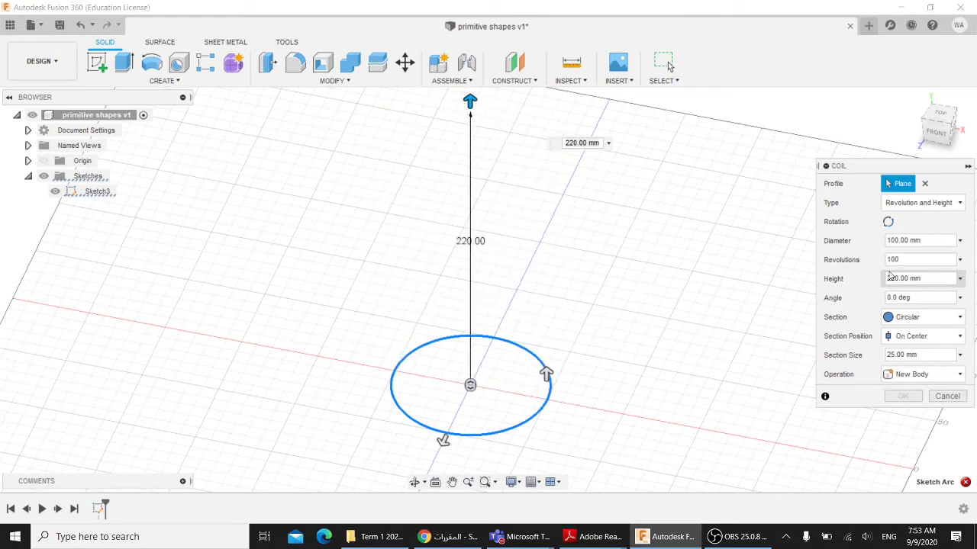
key("BackSpace")
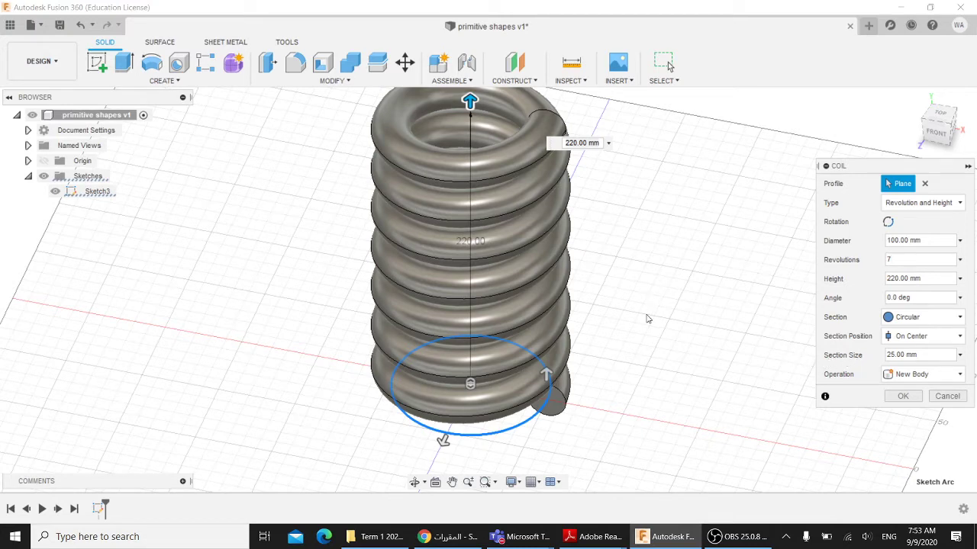
middle_click_drag(648, 315, 647, 295, "shift")
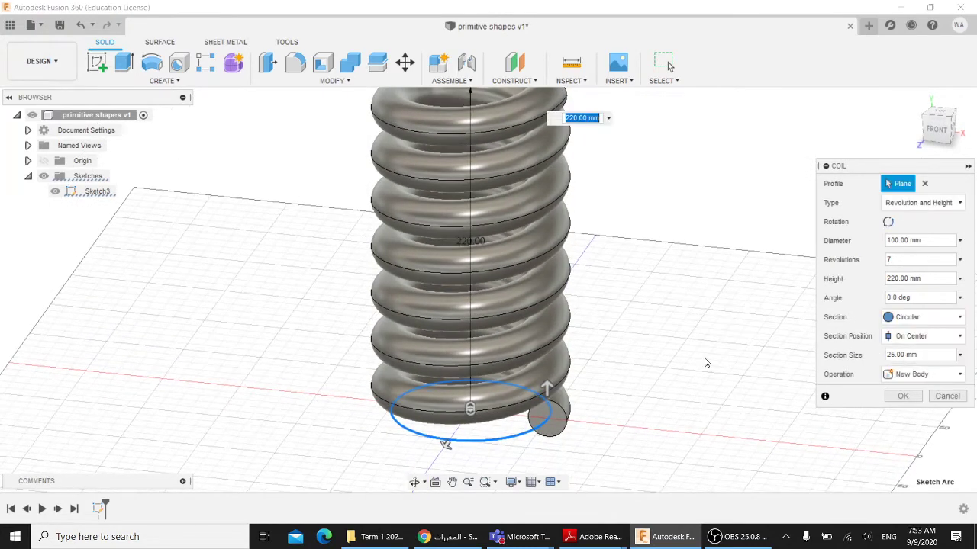
middle_click_drag(707, 361, 708, 320, "shift")
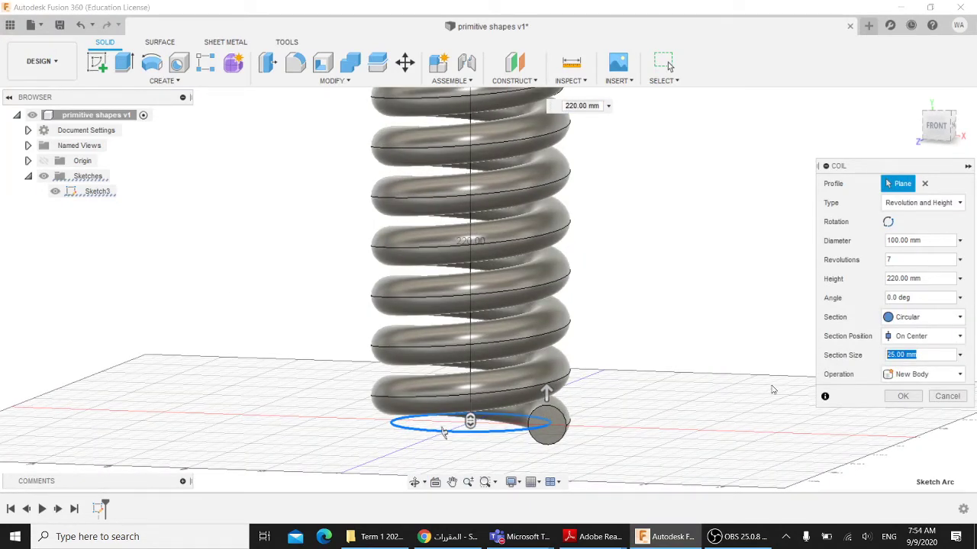
type("10")
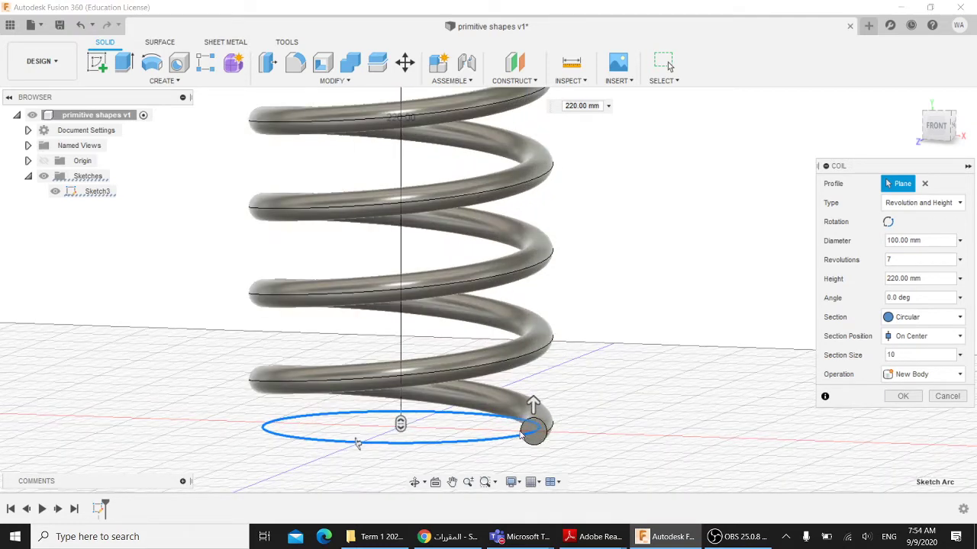
- Drag the coil height down to 200 mm and view it from above
middle_click_drag(584, 398, 582, 369, "shift")
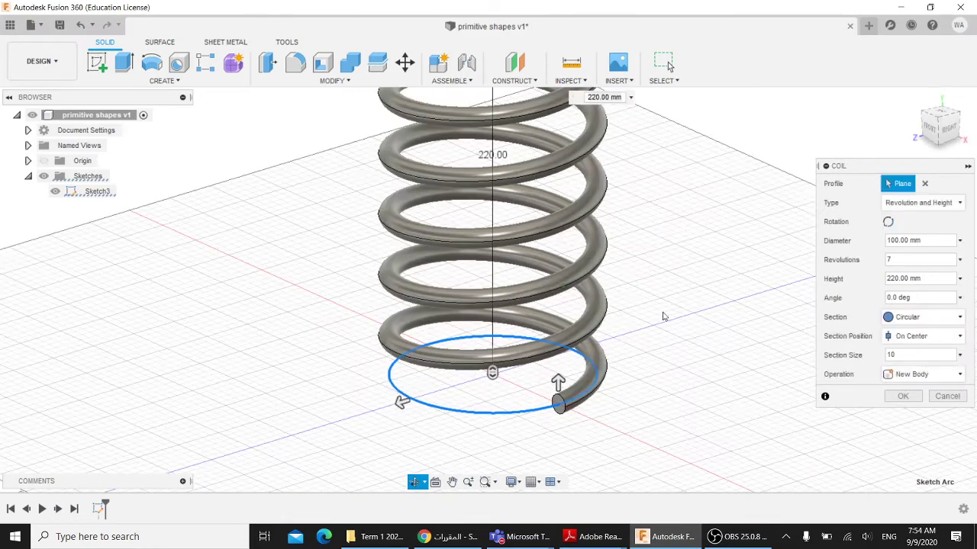
middle_click_drag(663, 316, 613, 353)
scroll(620, 347, "up", 1)
scroll(620, 351, "down", 3)
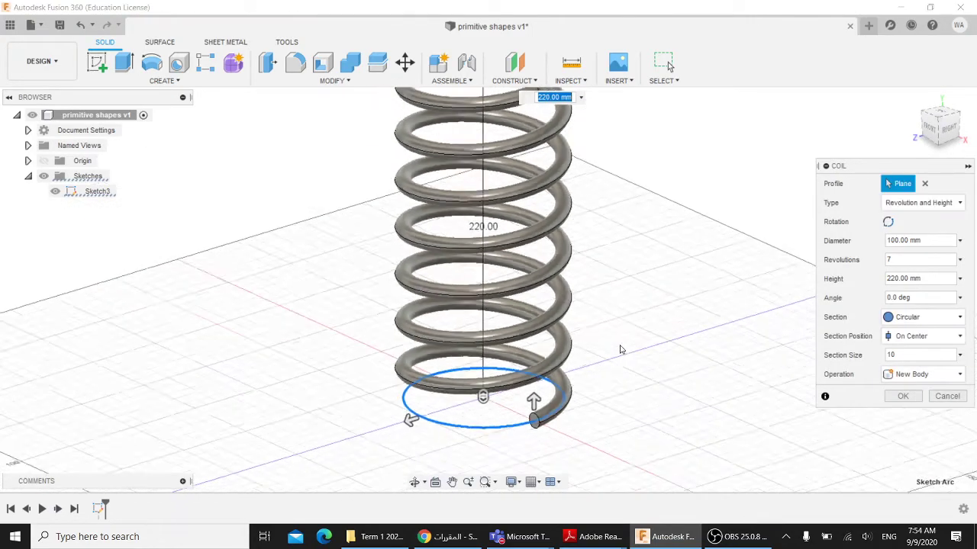
middle_click_drag(654, 313, 628, 319, "shift")
left_click_drag(482, 111, 481, 136)
middle_click_drag(481, 136, 519, 180, "shift")
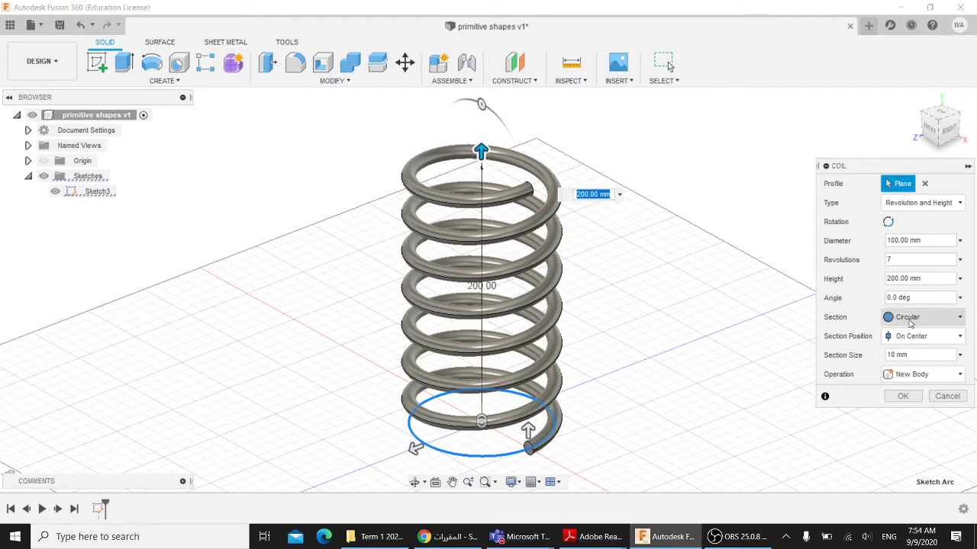
left_click(910, 321)
left_click(899, 352)
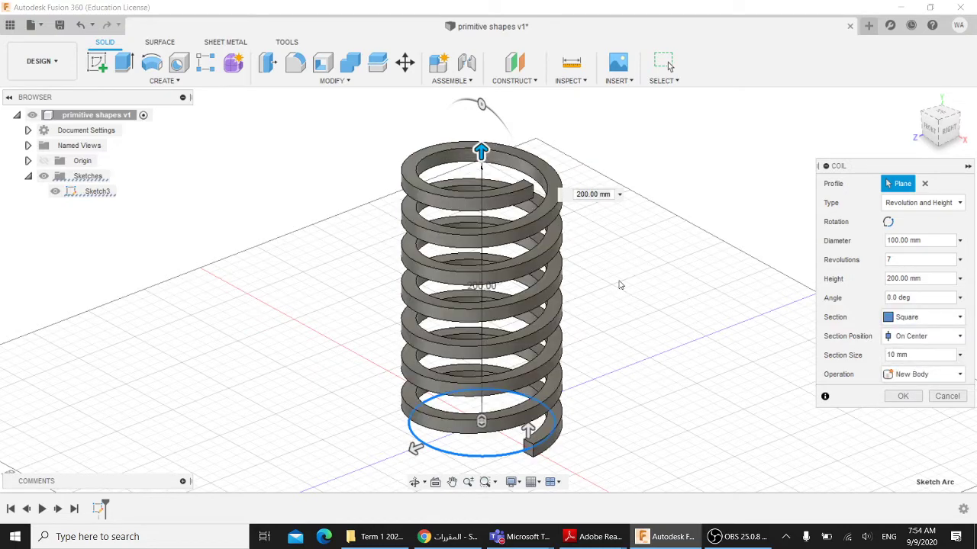
middle_click_drag(620, 284, 427, 267, "shift")
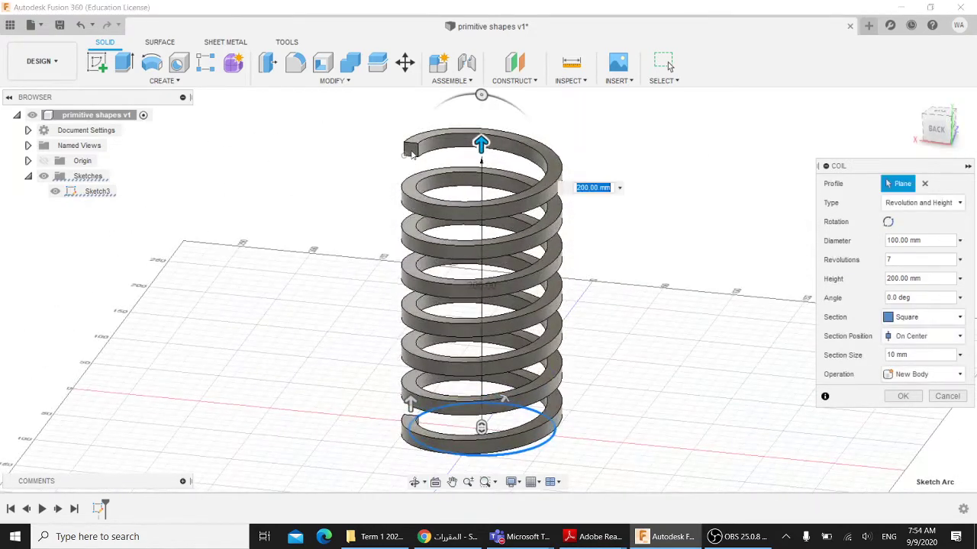
scroll(411, 154, "up", 3)
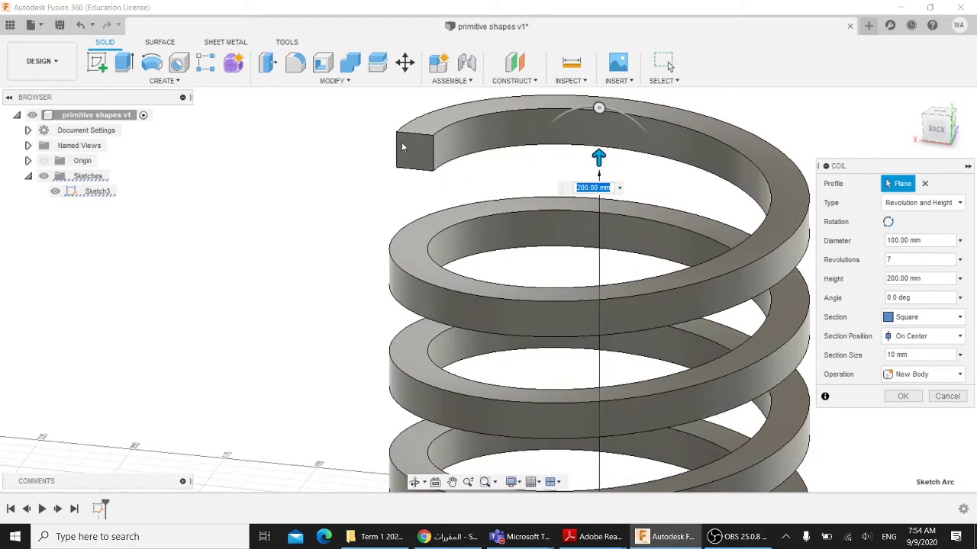
scroll(385, 182, "down", 4)
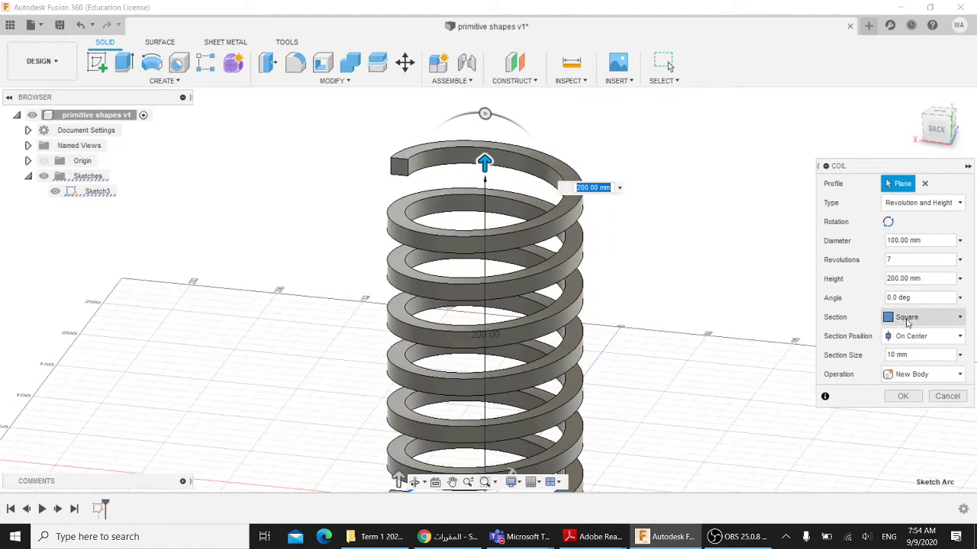
left_click(906, 319)
left_click(901, 369)
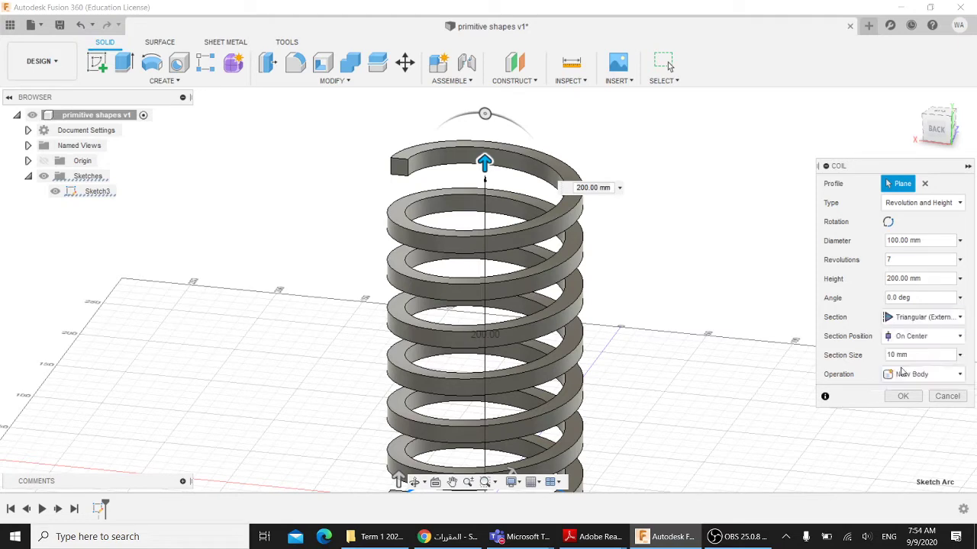
left_click(905, 320)
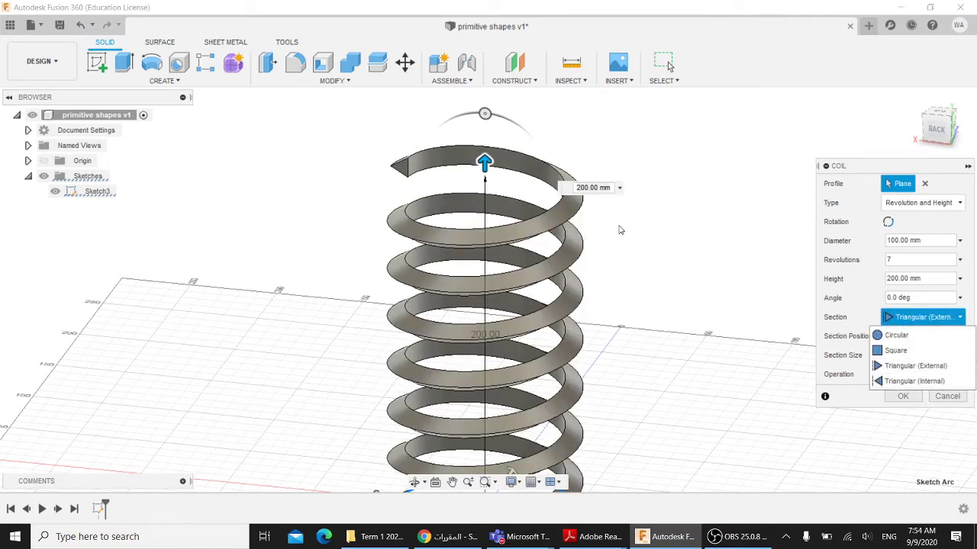
middle_click_drag(629, 228, 565, 216)
scroll(488, 197, "up", 5)
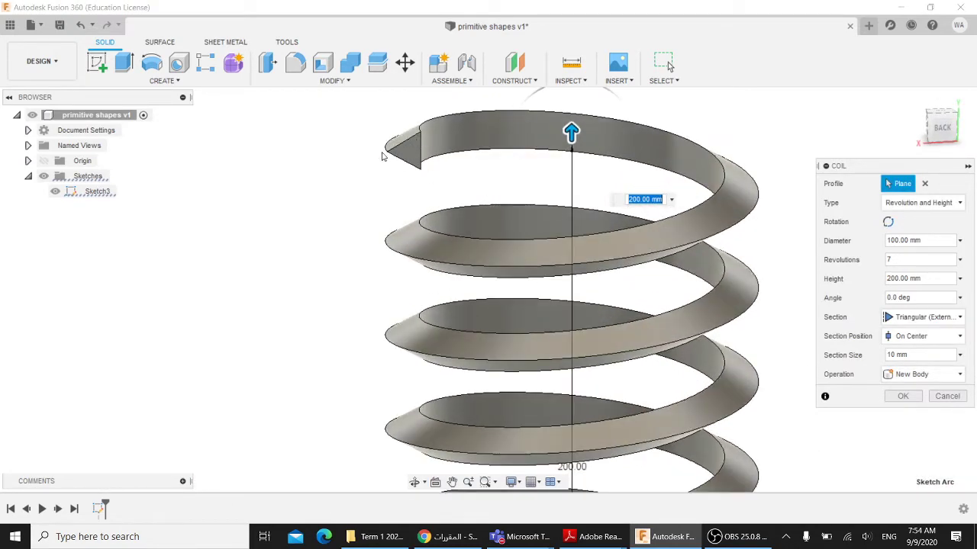
left_click(906, 318)
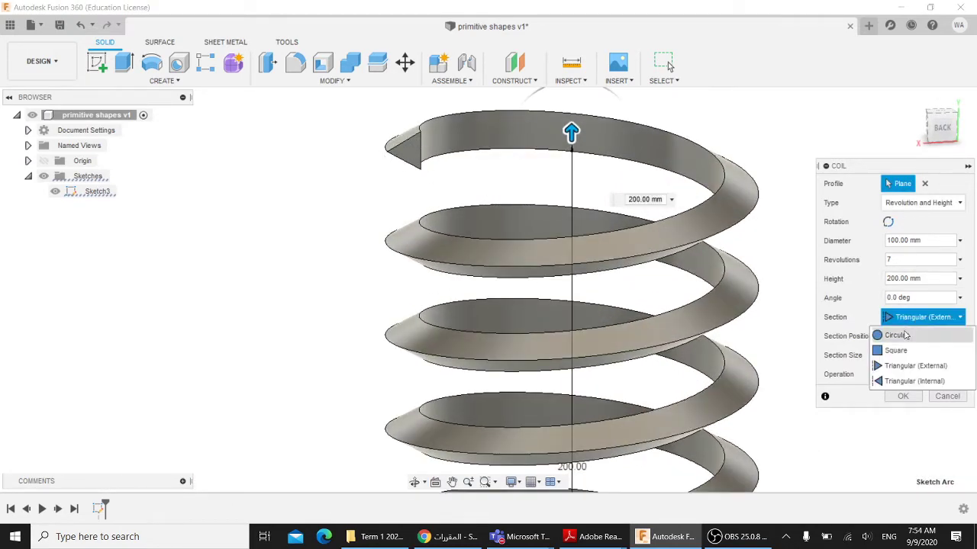
left_click(908, 378)
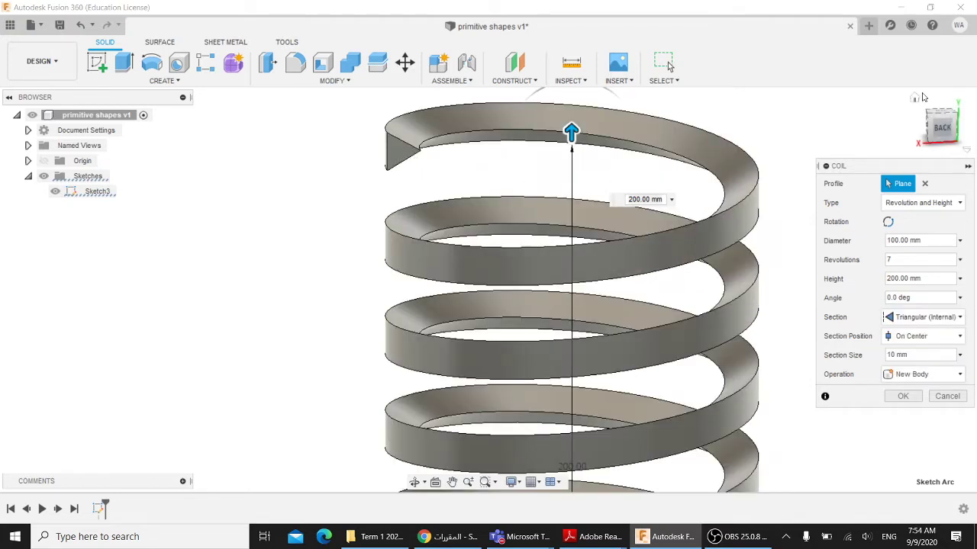
left_click(914, 100)
left_click(920, 318)
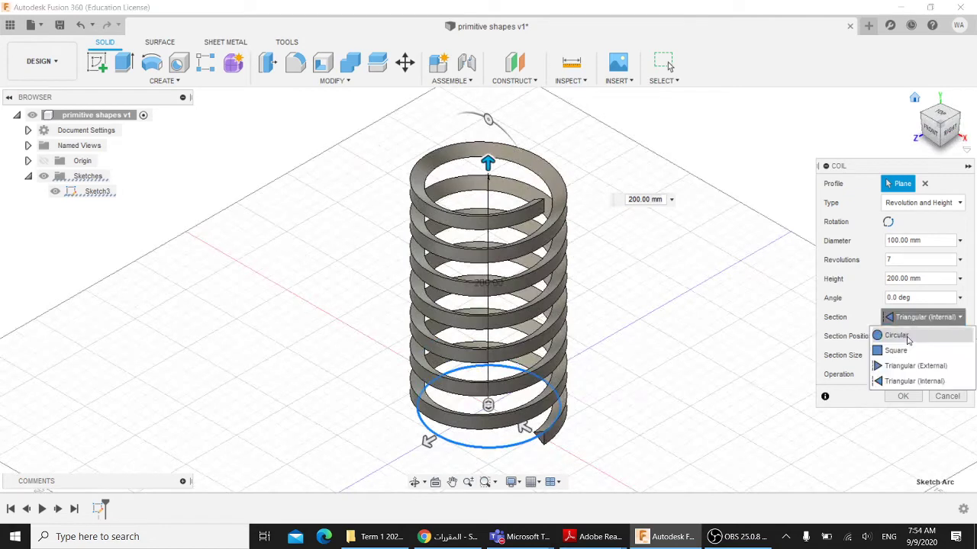
left_click(896, 335)
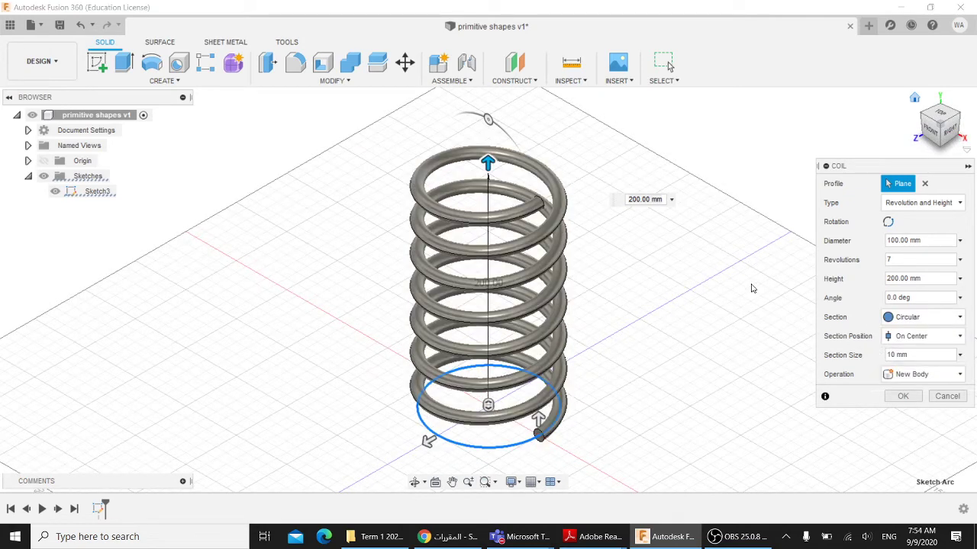
- Change the coil's Section Position from Inside to Outside, then return to the isometric home view
middle_click_drag(655, 253, 653, 295, "shift")
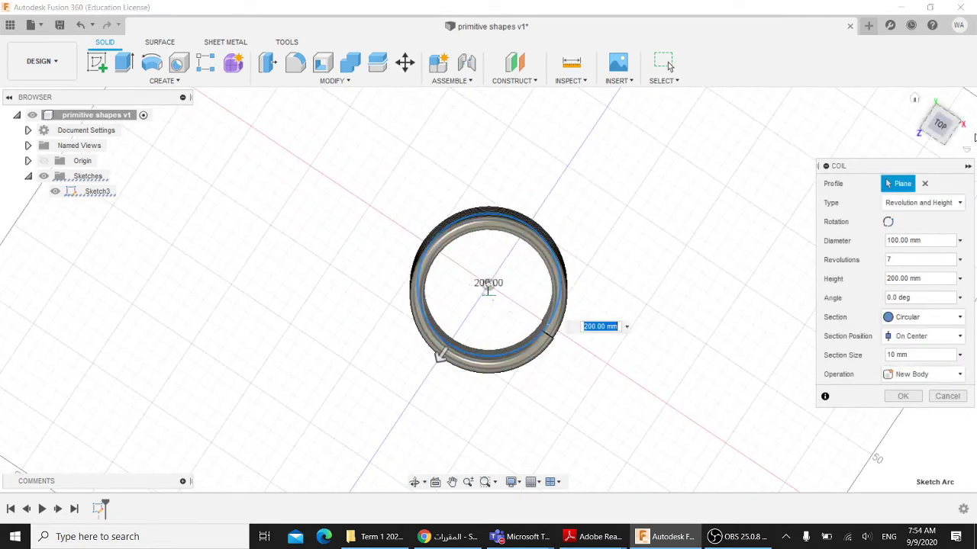
scroll(536, 276, "up", 4)
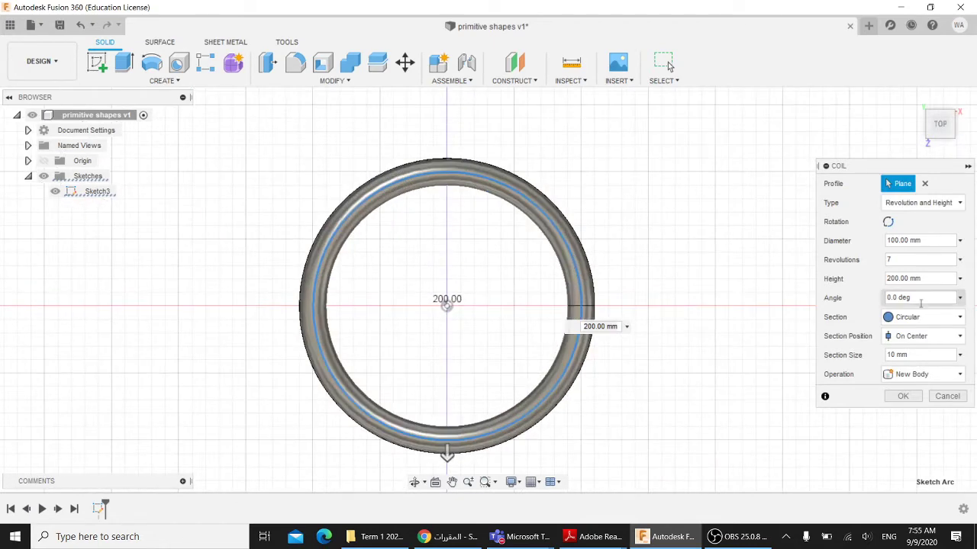
left_click(922, 336)
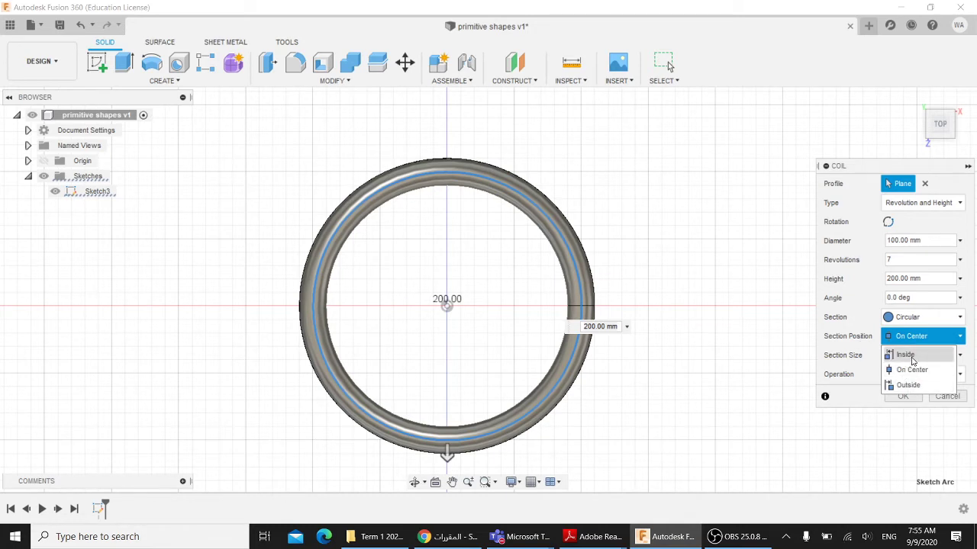
left_click(906, 355)
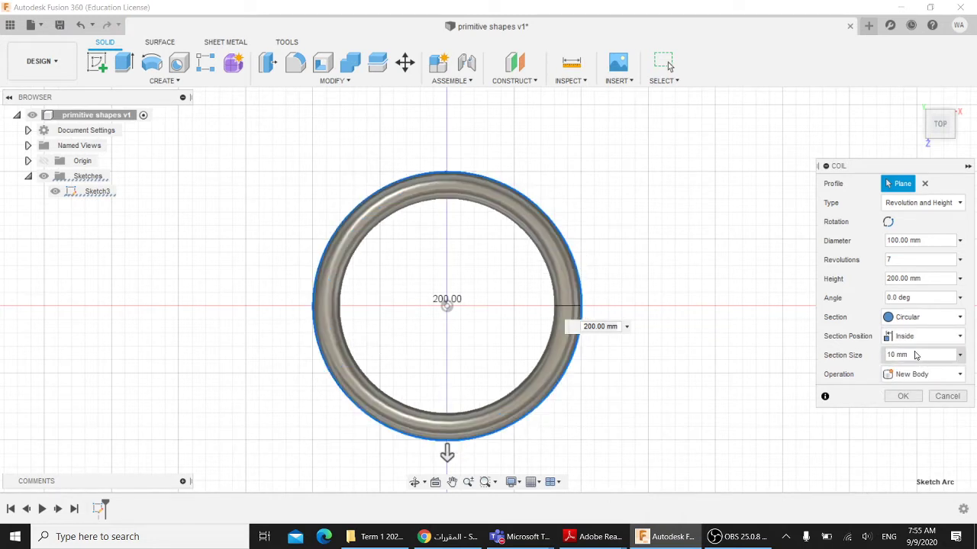
left_click(915, 356)
left_click(913, 338)
left_click(912, 386)
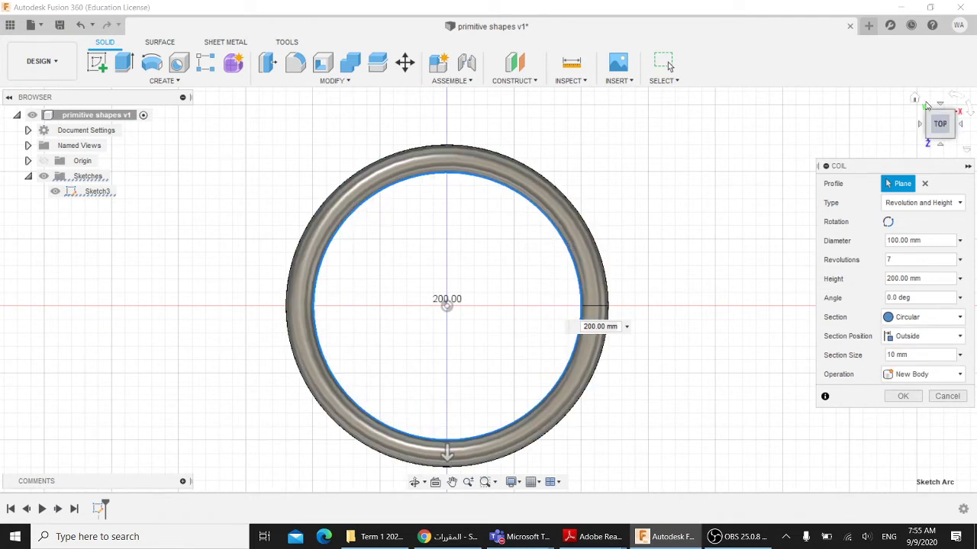
left_click(914, 101)
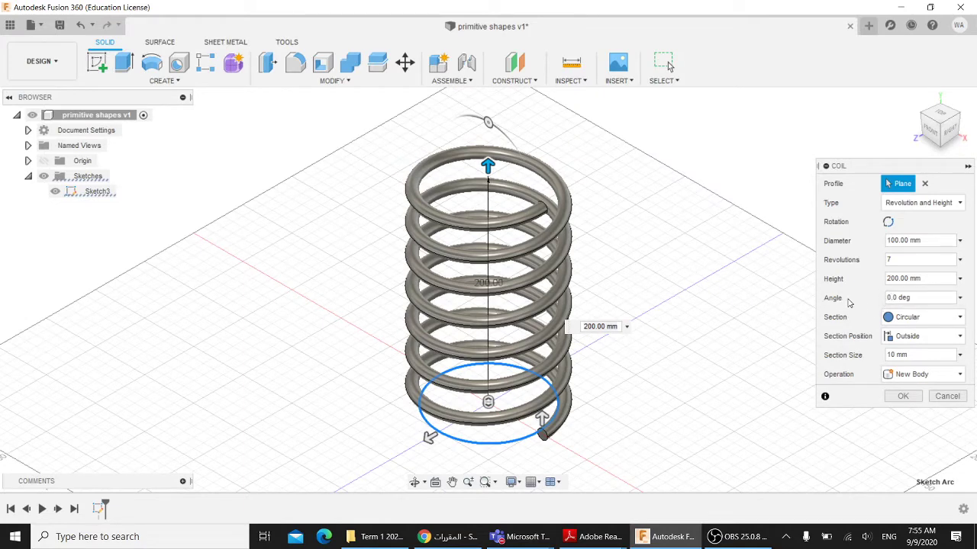
- Set the coil taper angle to 45 and view the tapered coil side-on
scroll(652, 334, "up", 1)
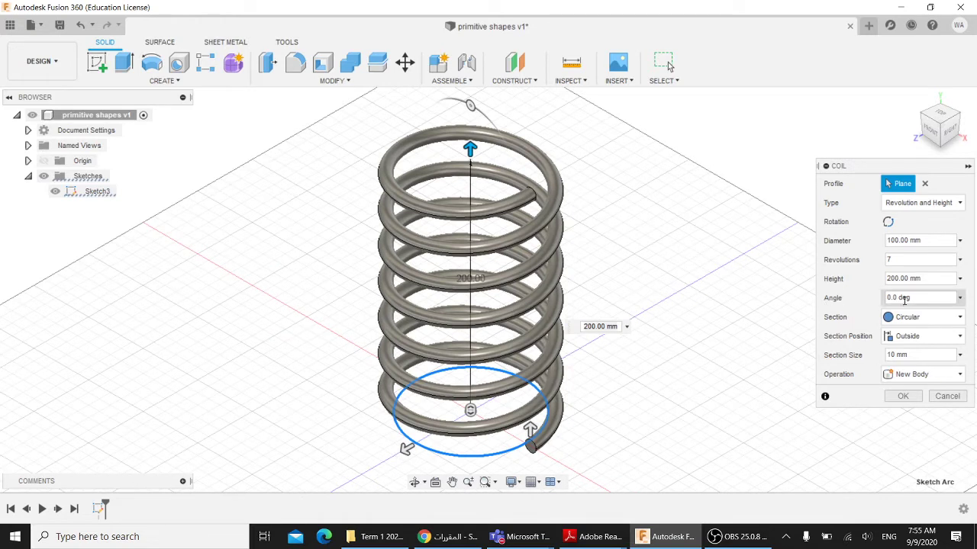
left_click(906, 298)
double_click(916, 297)
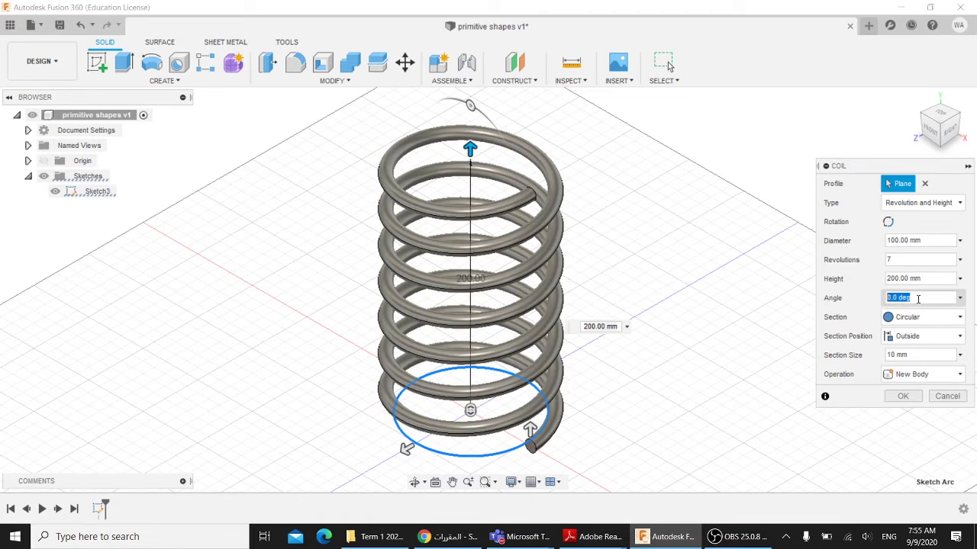
type("45")
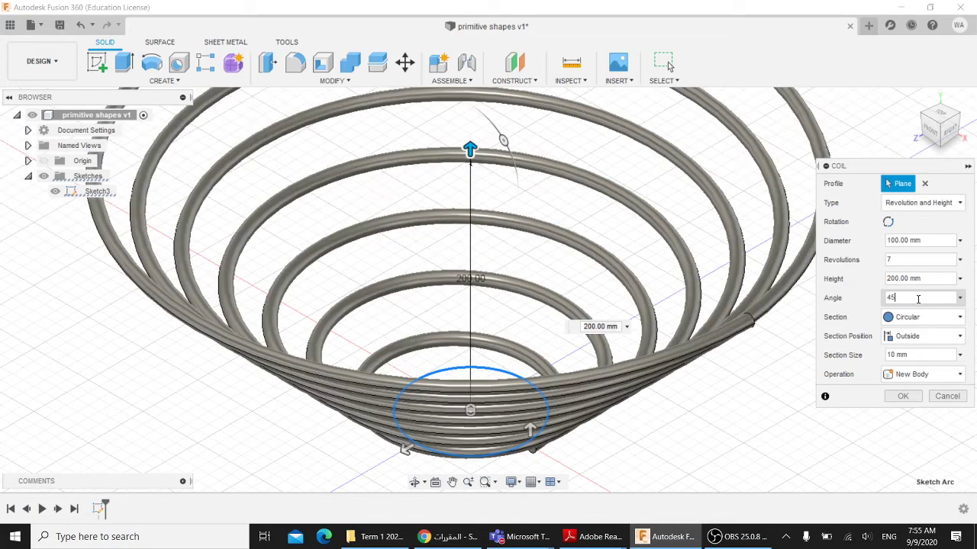
scroll(724, 358, "down", 3)
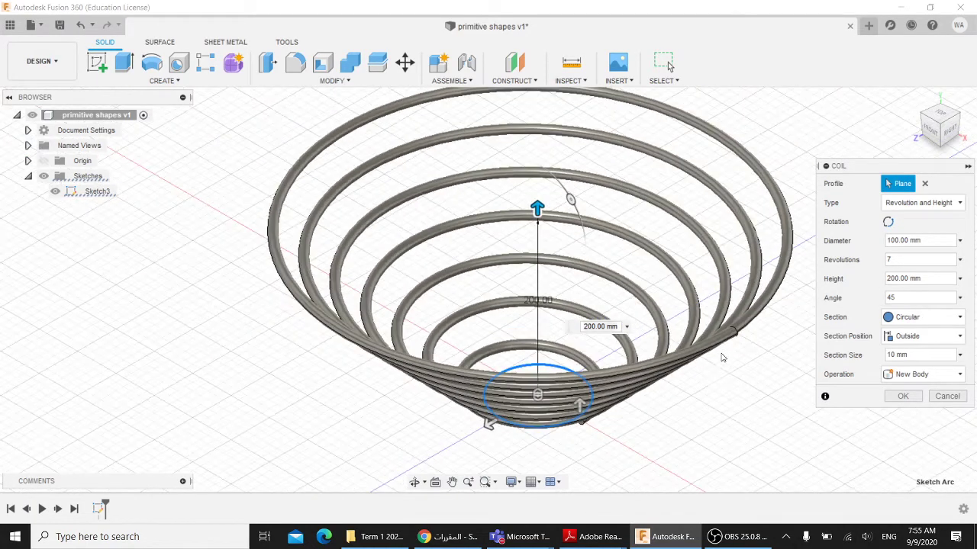
middle_click_drag(719, 379, 718, 255, "shift")
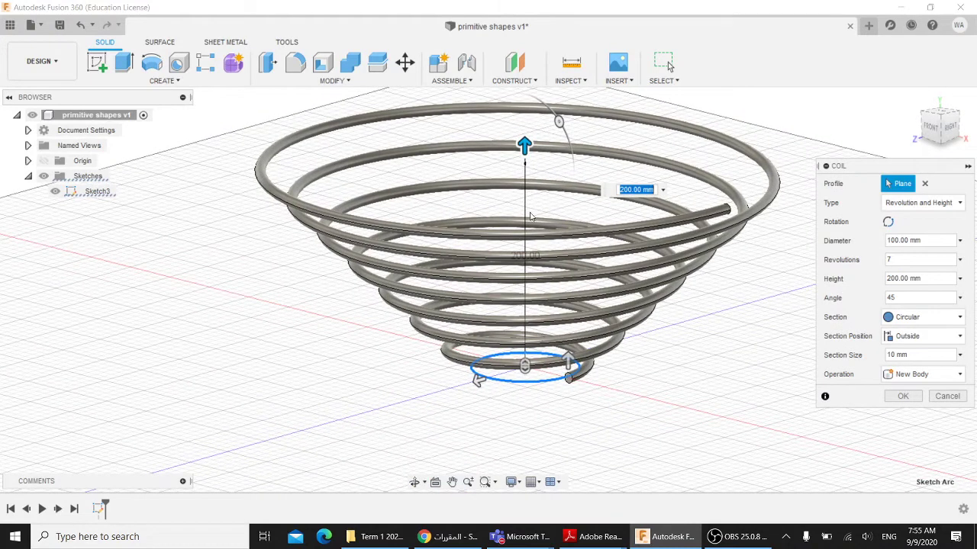
- Stretch the coil to 220 mm tall, try a 10 angle, then reset it to 0
left_click_drag(525, 145, 524, 123)
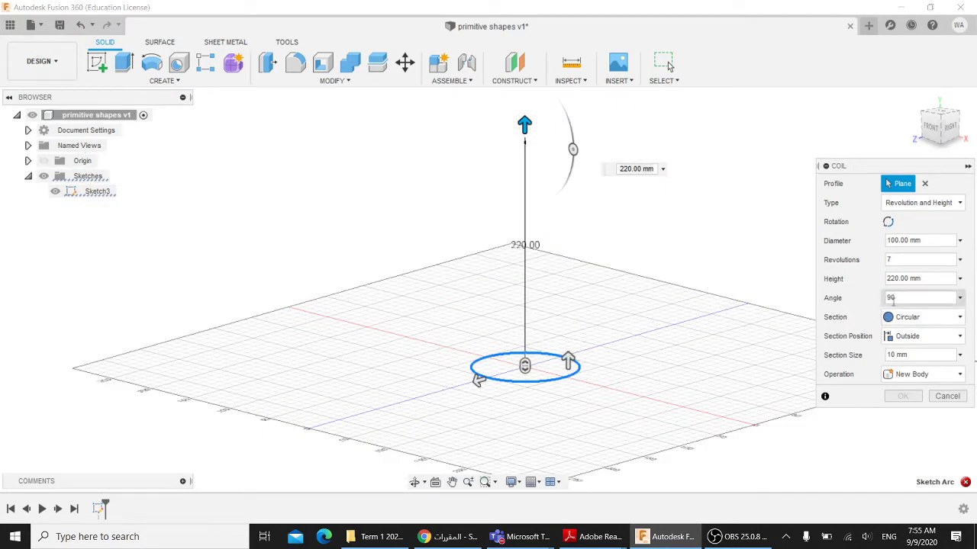
left_click_drag(896, 298, 878, 297)
type("10")
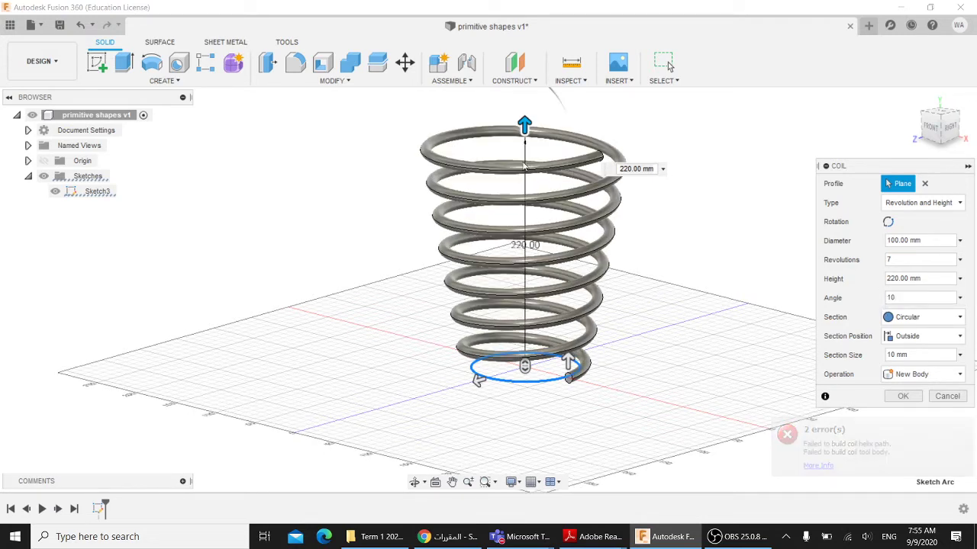
left_click_drag(899, 297, 865, 299)
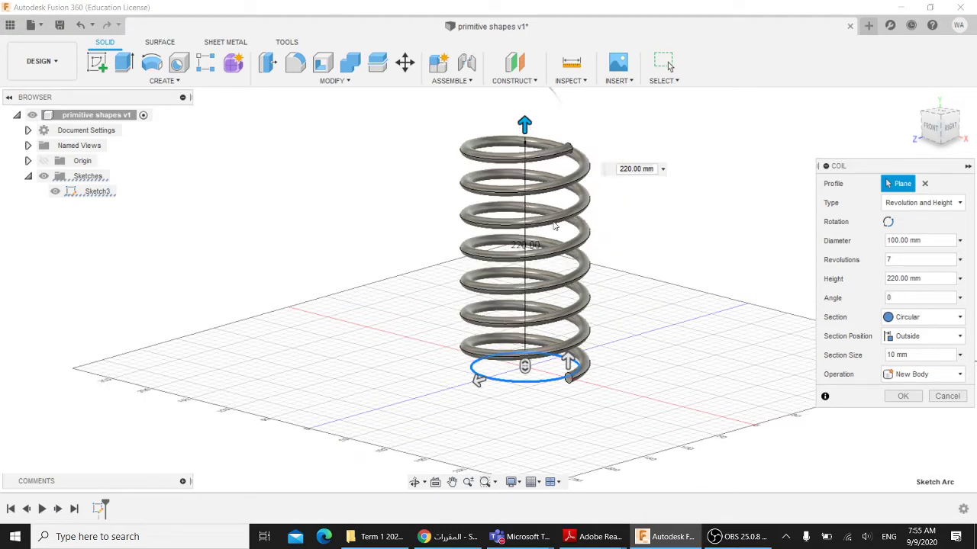
- Change the Coil Type to Spiral and view the flat spiral from above
left_click(934, 203)
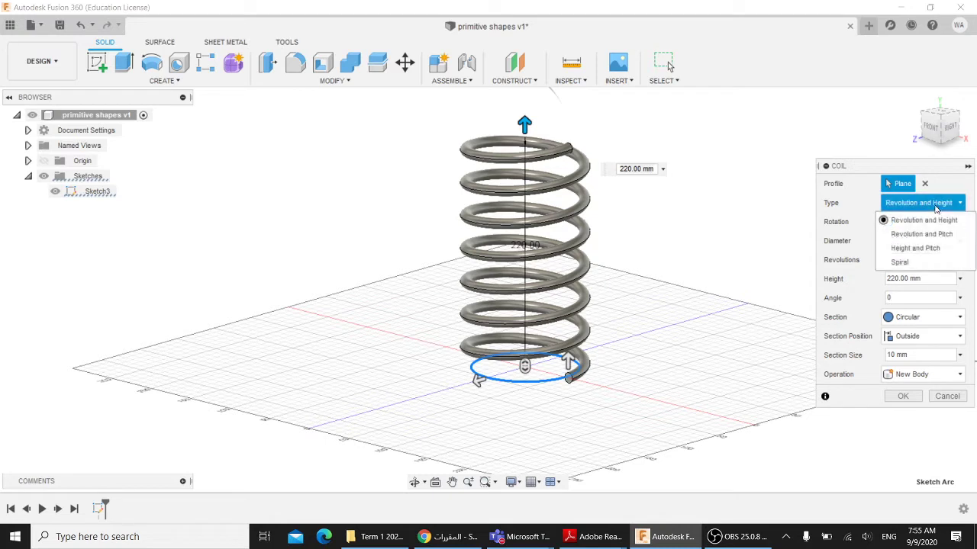
left_click(897, 206)
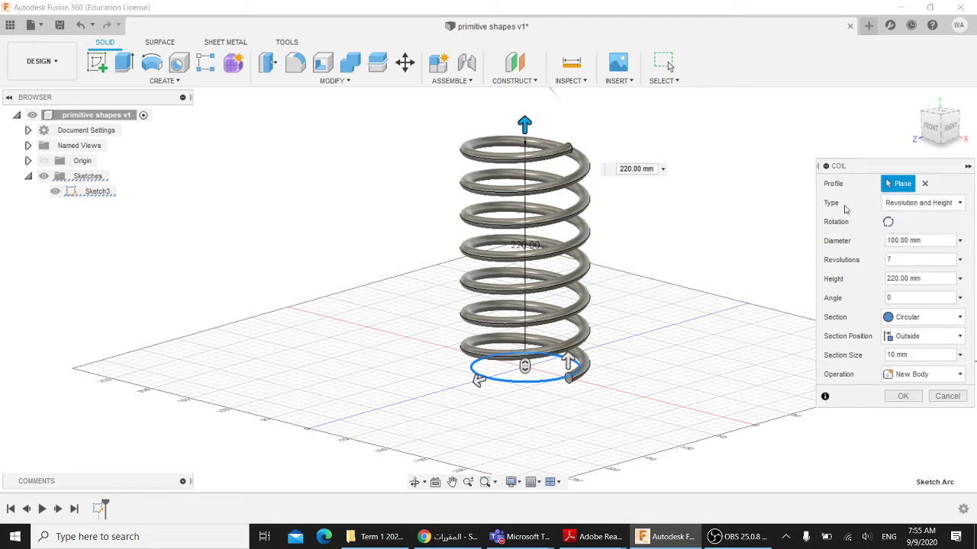
left_click(901, 204)
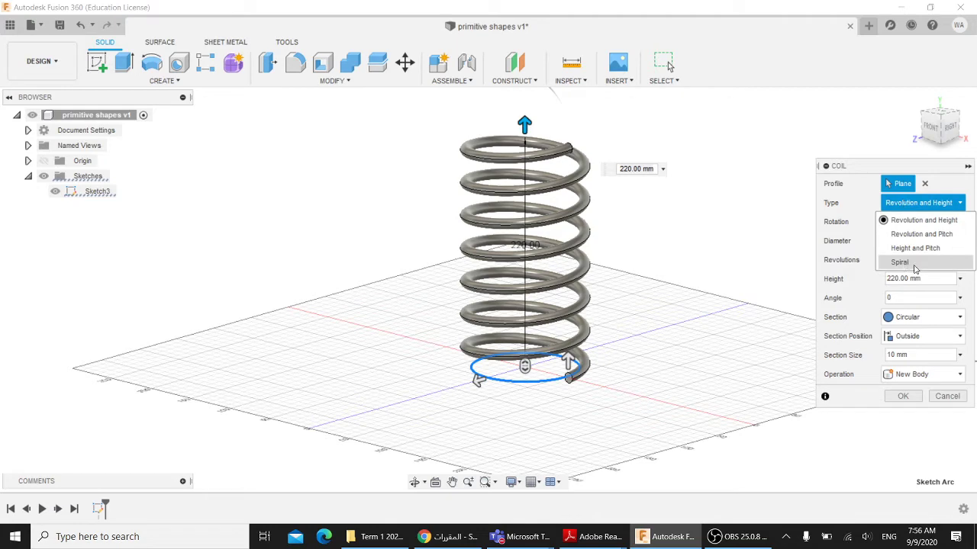
left_click(900, 263)
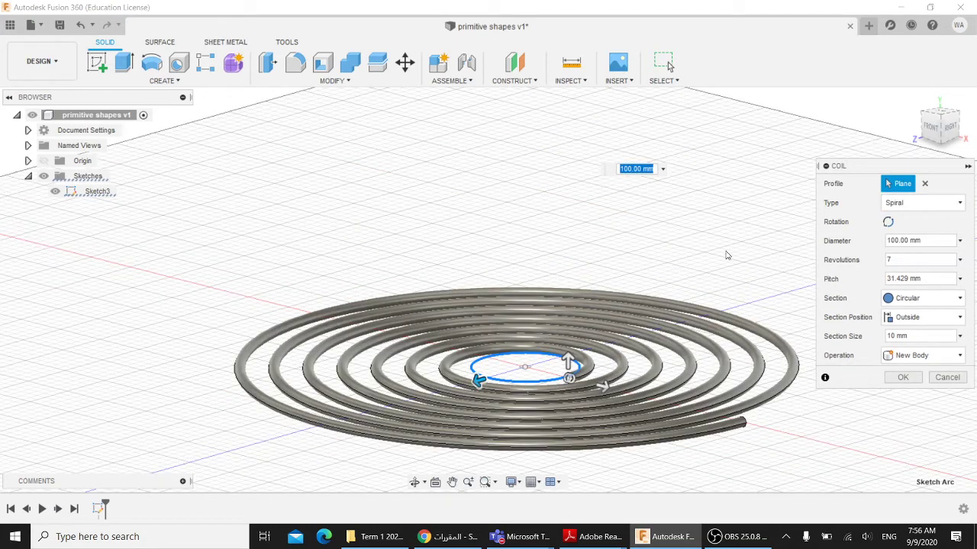
middle_click_drag(725, 254, 703, 221, "shift")
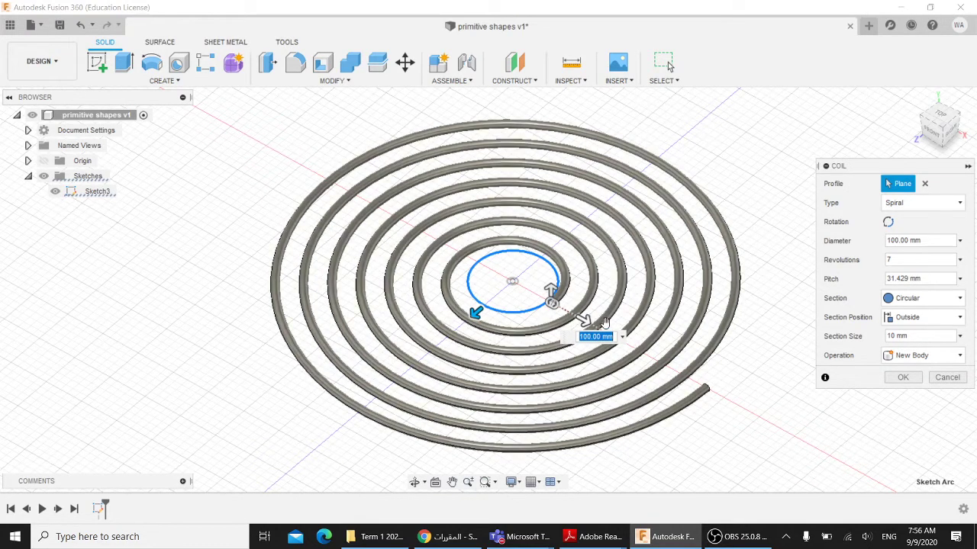
- Try 2 and then 7 spiral revolutions, then cancel the coil
left_click(886, 260)
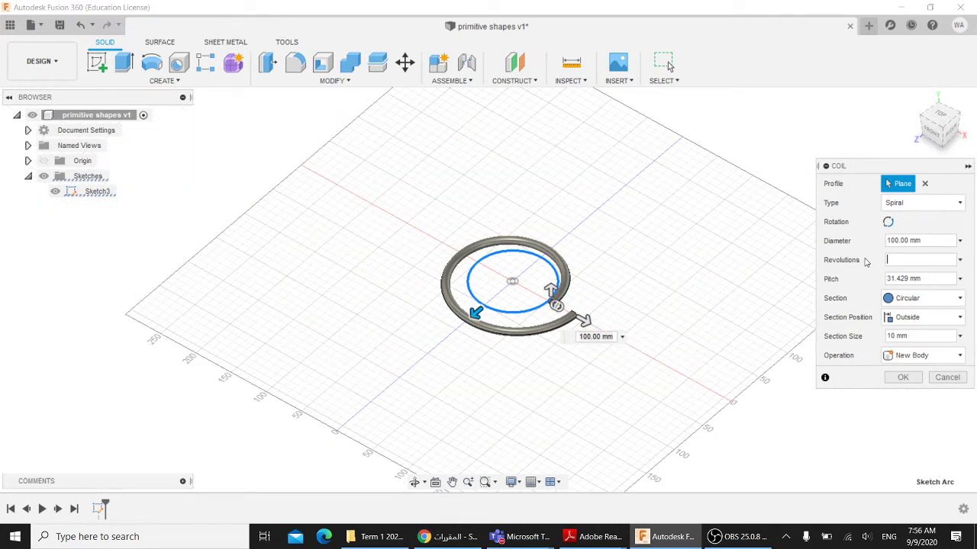
key("Return")
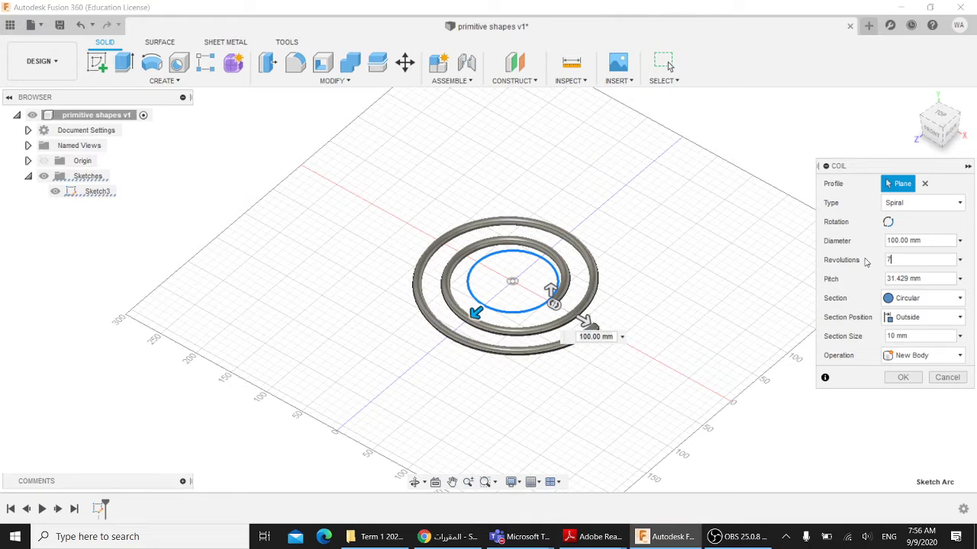
key("Return")
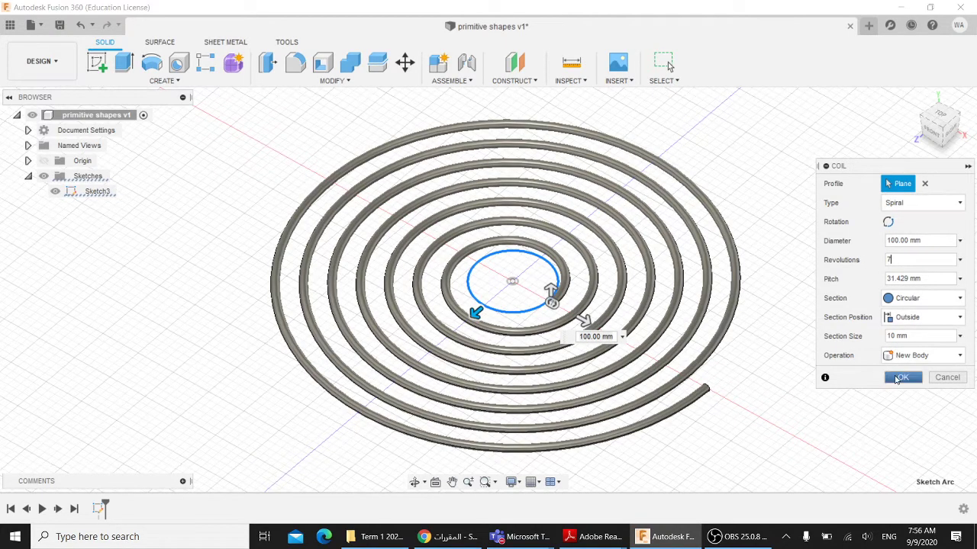
left_click(946, 377)
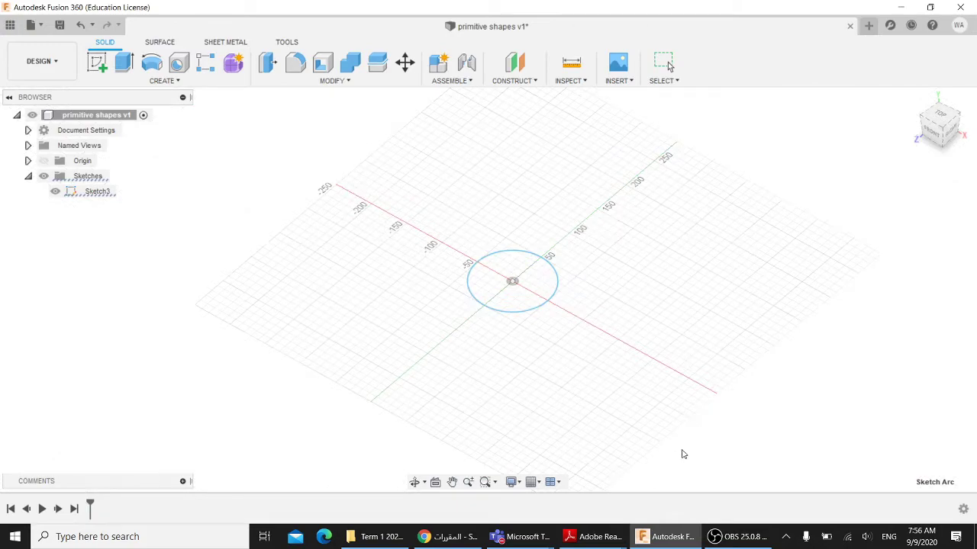
- Bring up the first textbook PDF and scroll through its Torus and Coil pages
mouse_move(573, 538)
left_click(528, 425)
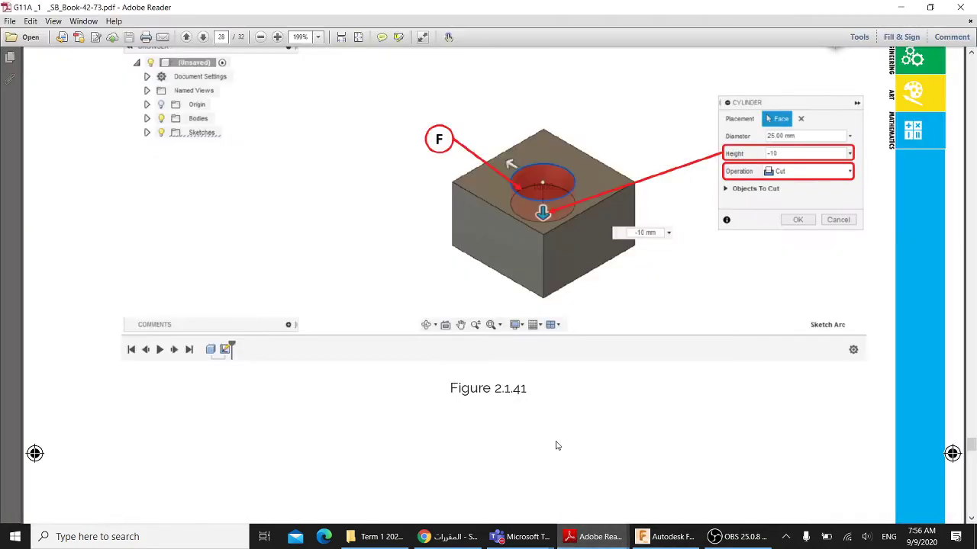
scroll(536, 388, "down", 5)
scroll(536, 416, "down", 15)
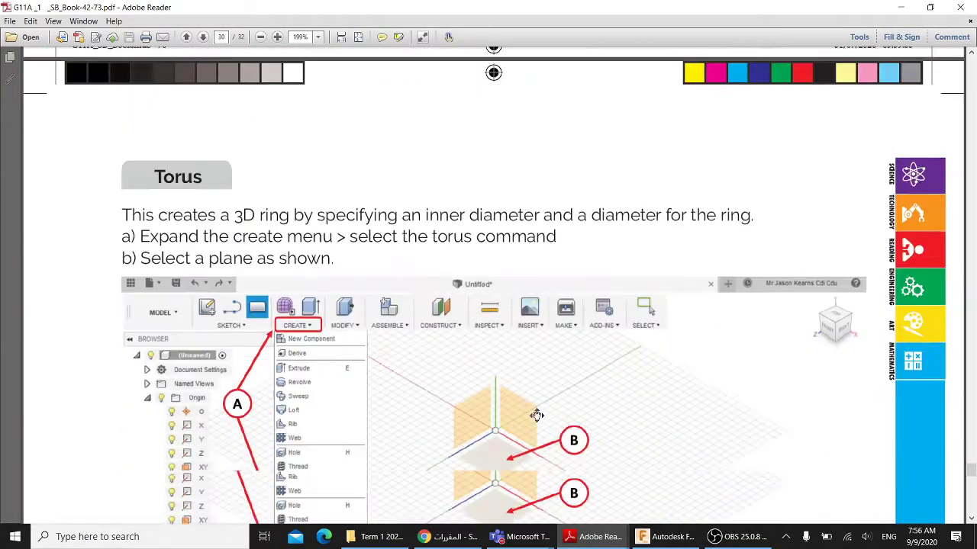
scroll(547, 431, "down", 15)
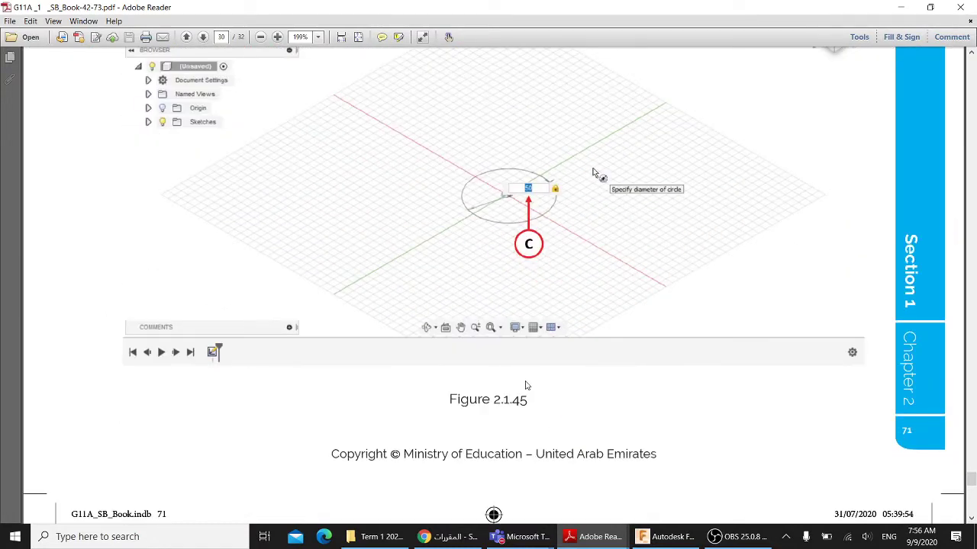
scroll(525, 385, "down", 2, "ctrl")
scroll(534, 388, "down", 10)
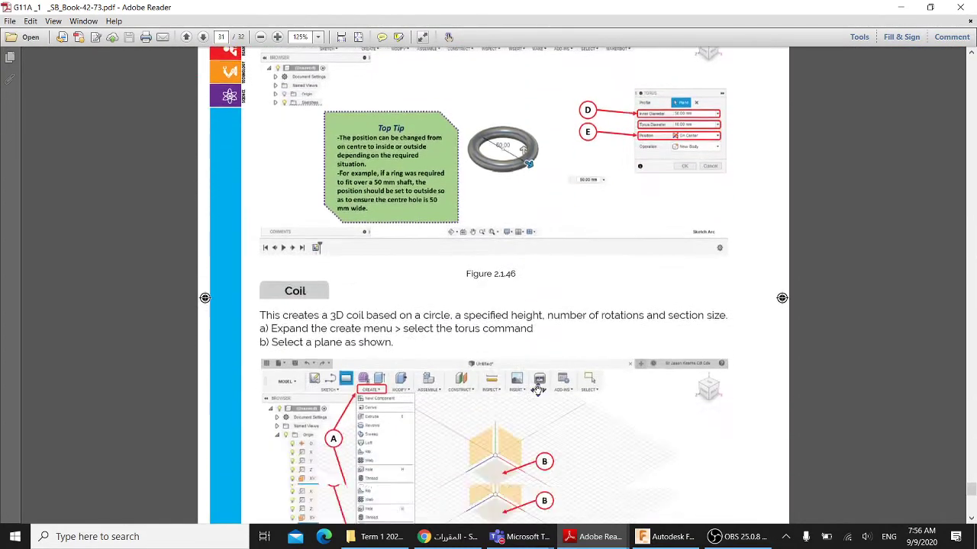
scroll(538, 391, "down", 10)
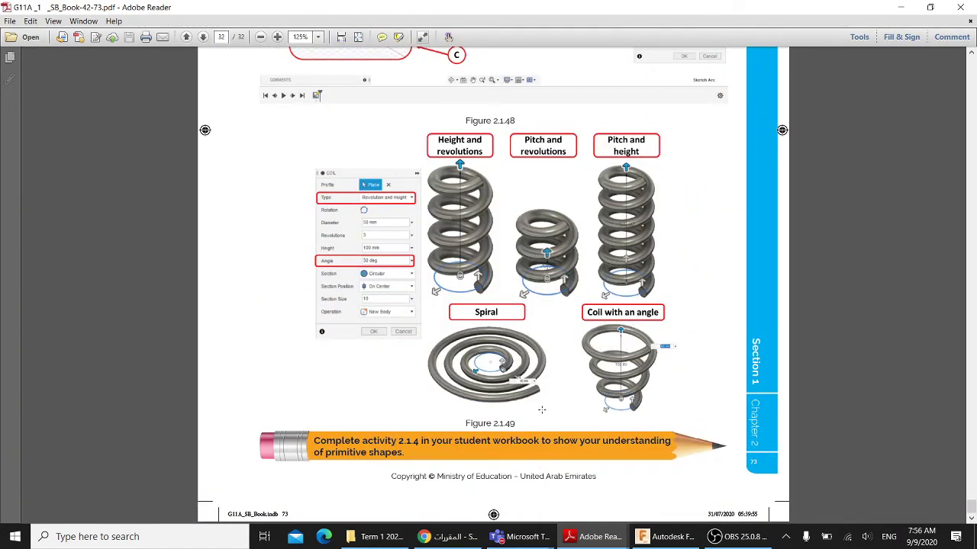
scroll(541, 409, "up", 1)
scroll(541, 397, "down", 1)
scroll(538, 381, "up", 2)
scroll(531, 382, "down", 1)
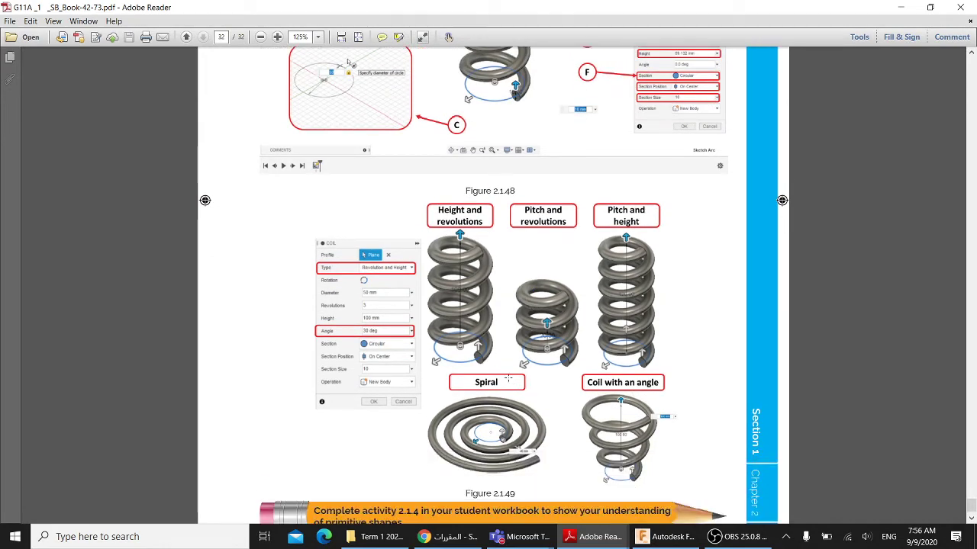
scroll(510, 380, "down", 1)
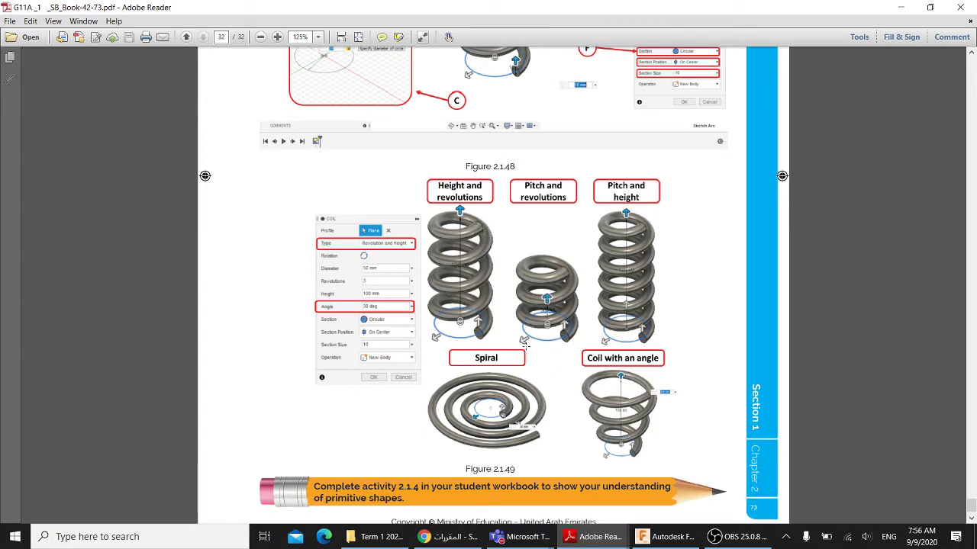
scroll(525, 345, "up", 15)
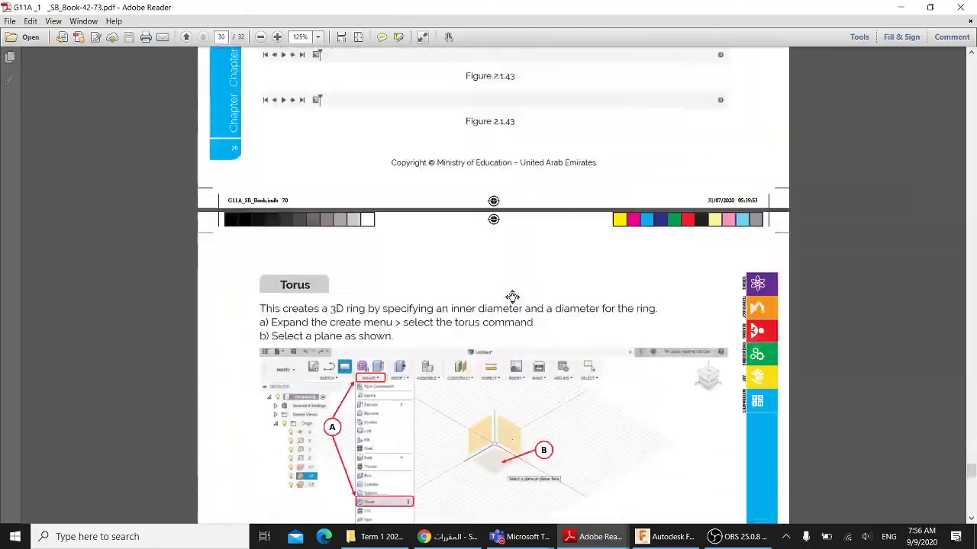
scroll(512, 297, "down", 12)
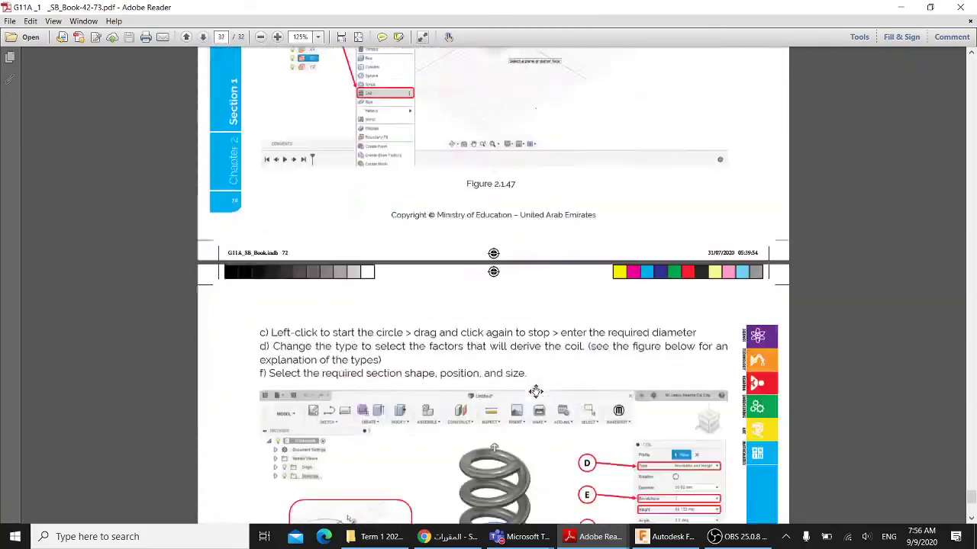
scroll(536, 391, "down", 5)
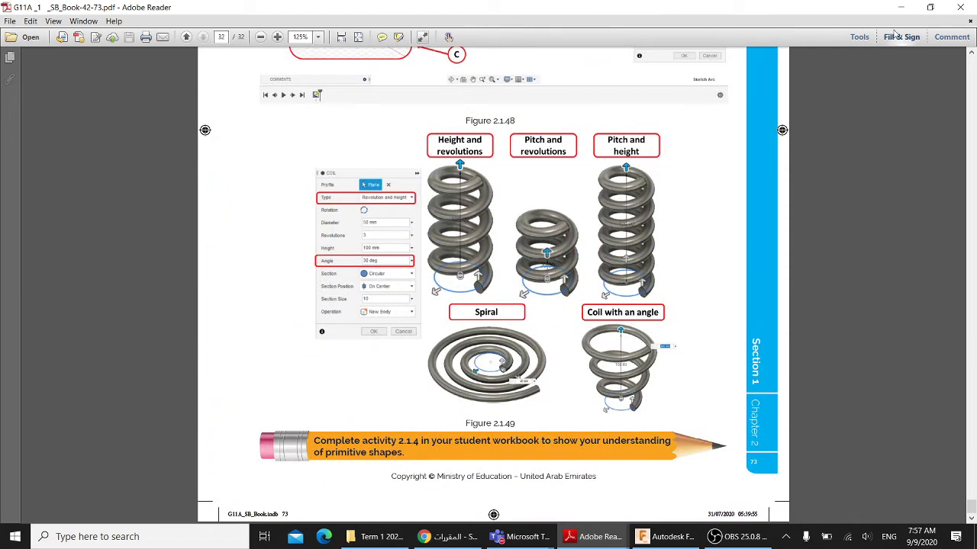
- Show the second textbook's extrude feature section, then switch to the course page in the browser
mouse_move(601, 526)
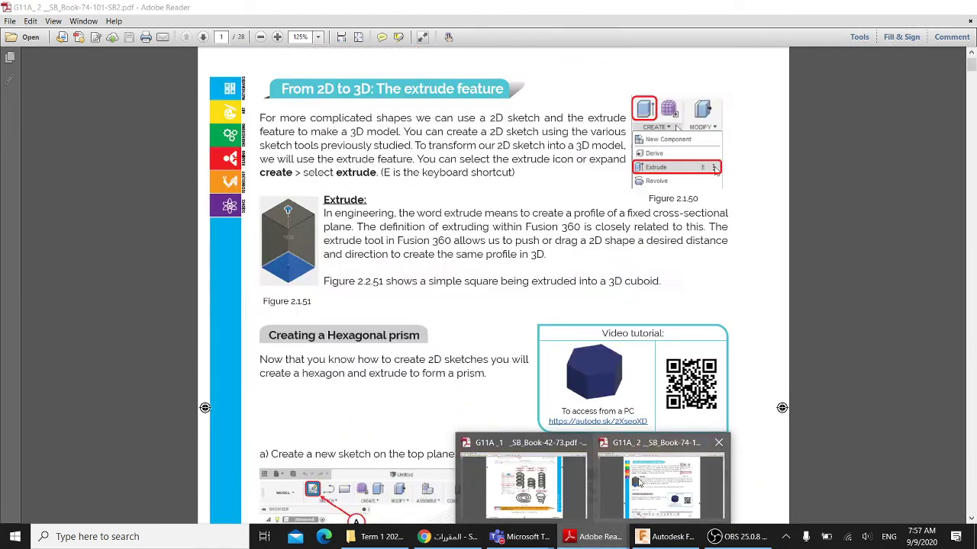
left_click(640, 488)
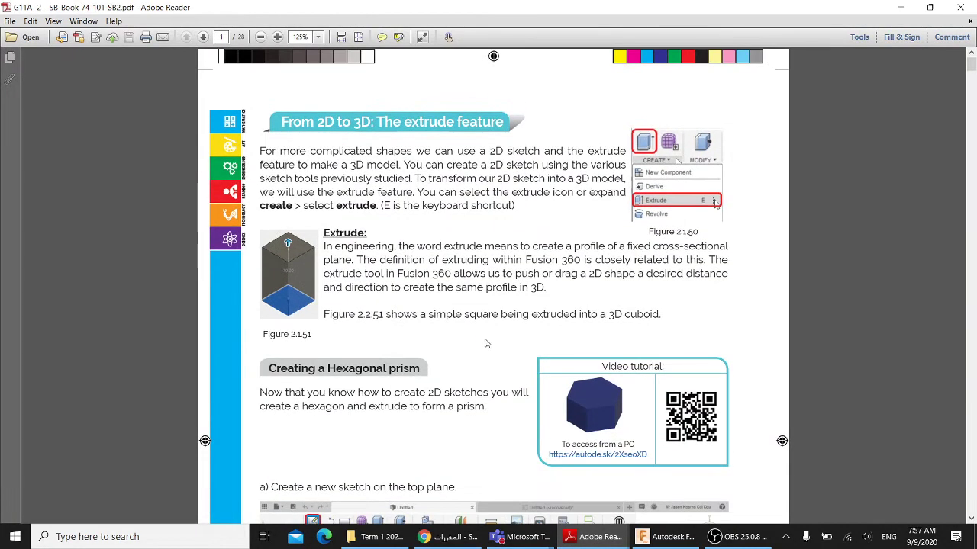
scroll(488, 345, "down", 10)
scroll(468, 356, "up", 2)
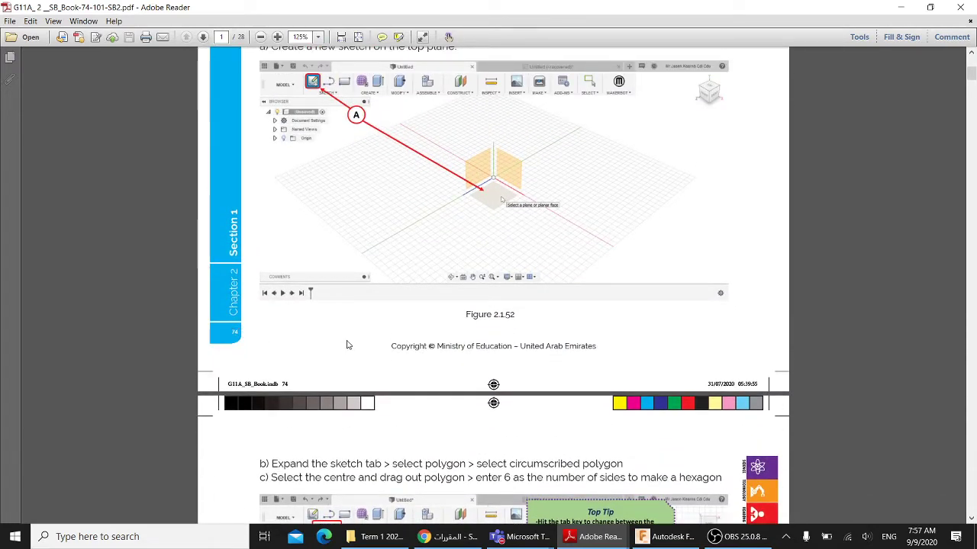
scroll(346, 345, "up", 11)
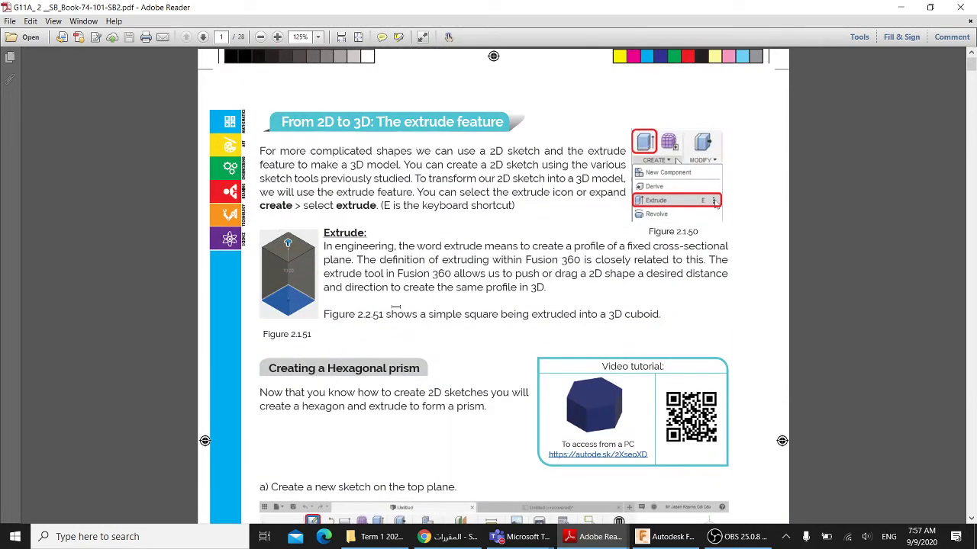
mouse_move(519, 536)
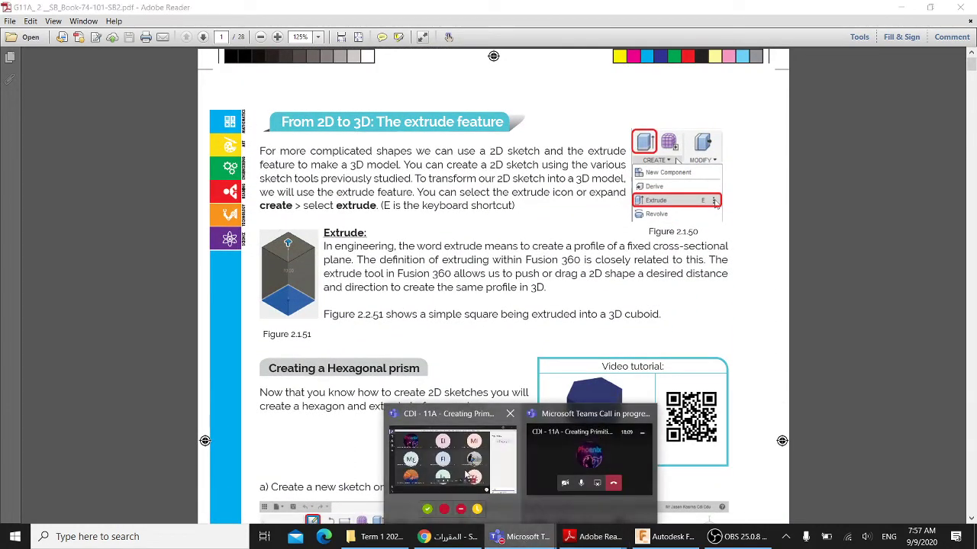
left_click(567, 431)
- Open the الخطة plan view, expand Chapter 2: 3D Design Realisation and open LP 2
scroll(620, 368, "up", 3)
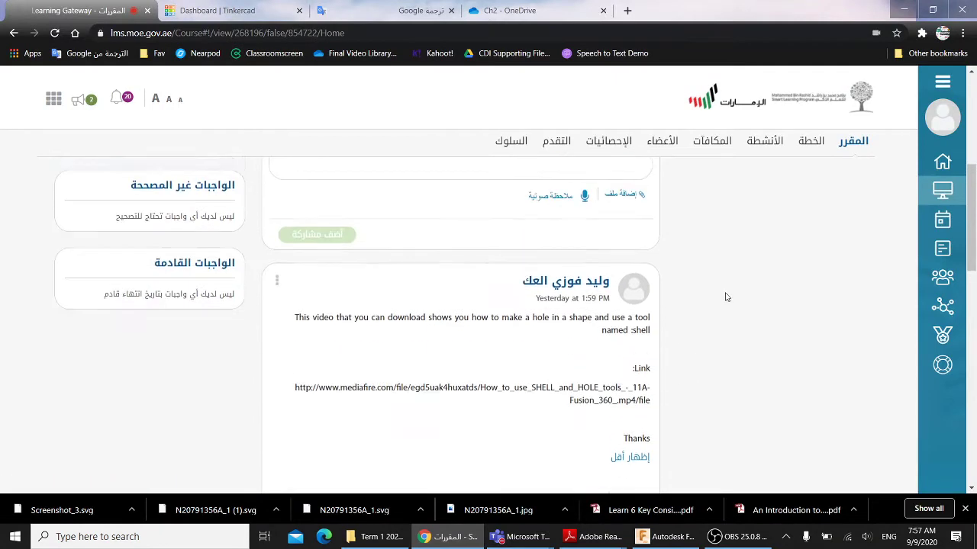
left_click(806, 152)
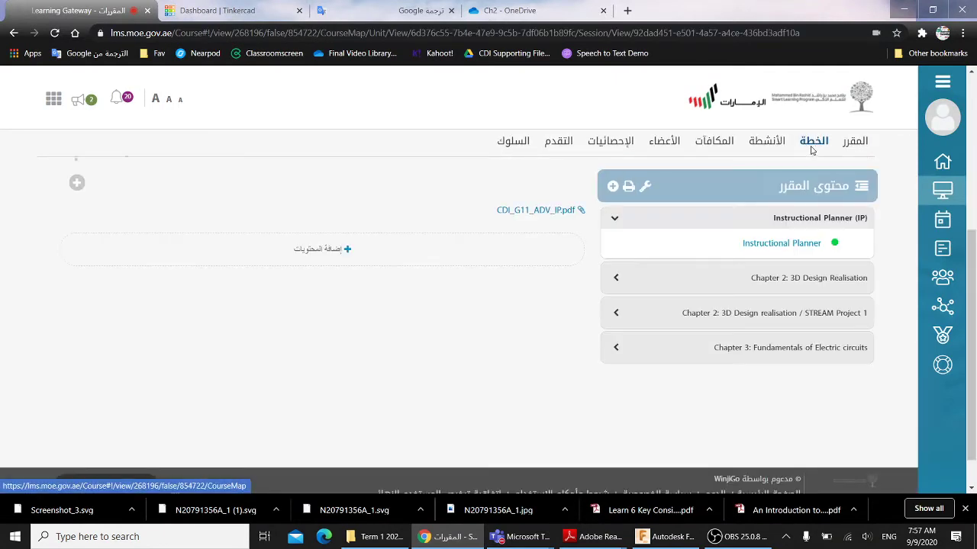
left_click(697, 279)
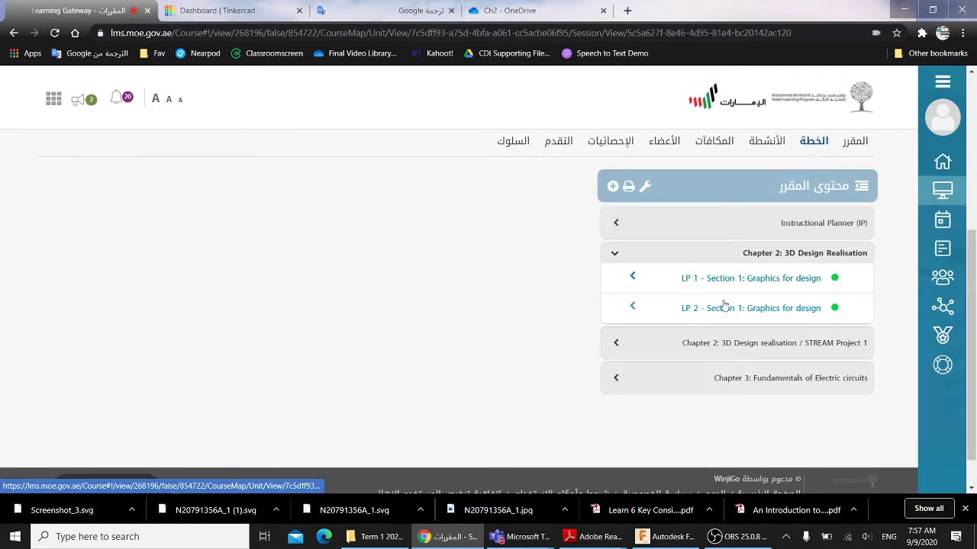
left_click(709, 311)
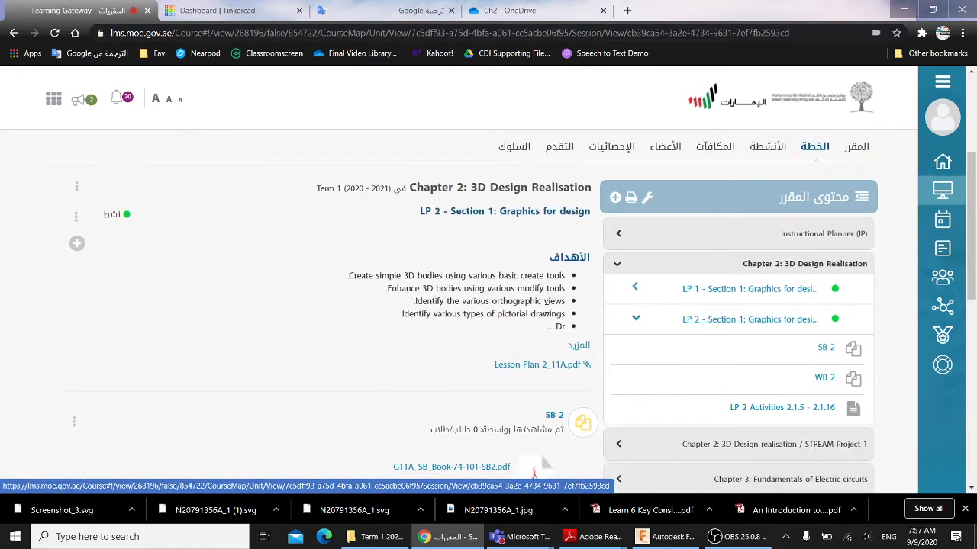
- Scroll through LP 2's SB 2, WB 2 and Activities 2.1.5–2.1.16 posts
scroll(519, 306, "down", 2)
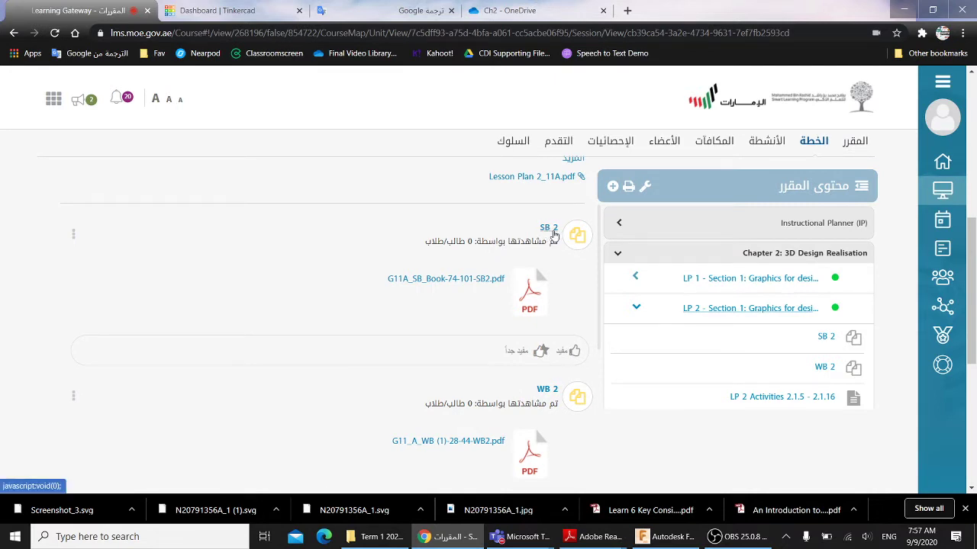
scroll(549, 270, "down", 3)
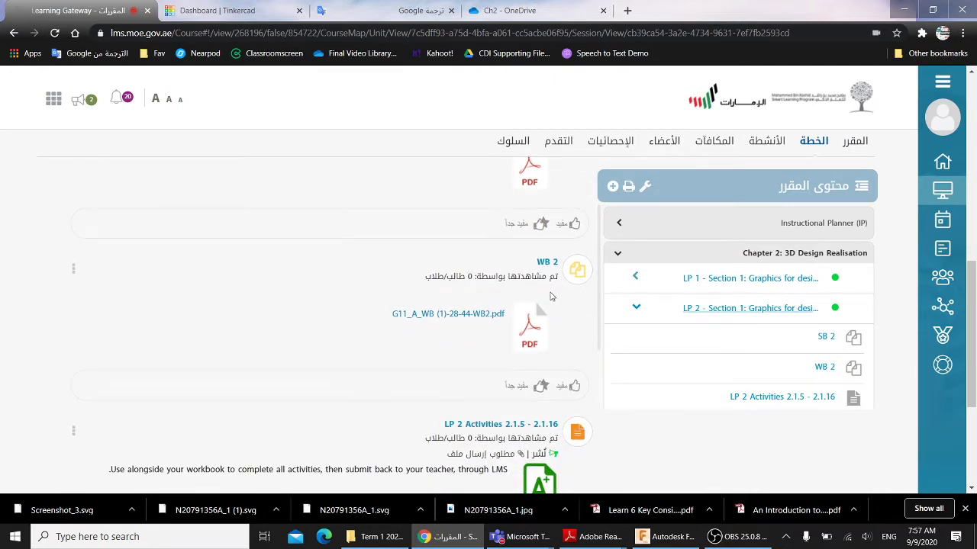
scroll(545, 267, "down", 2)
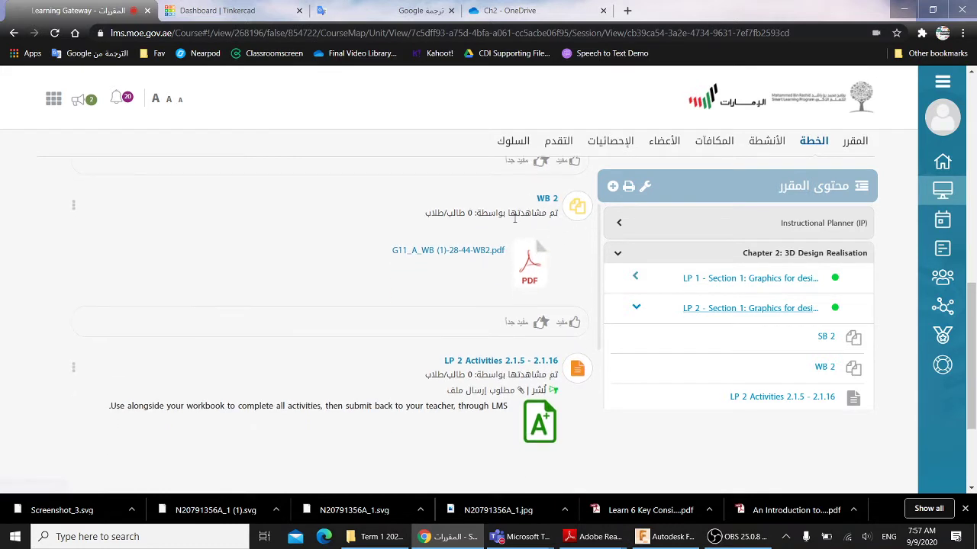
scroll(551, 267, "down", 3)
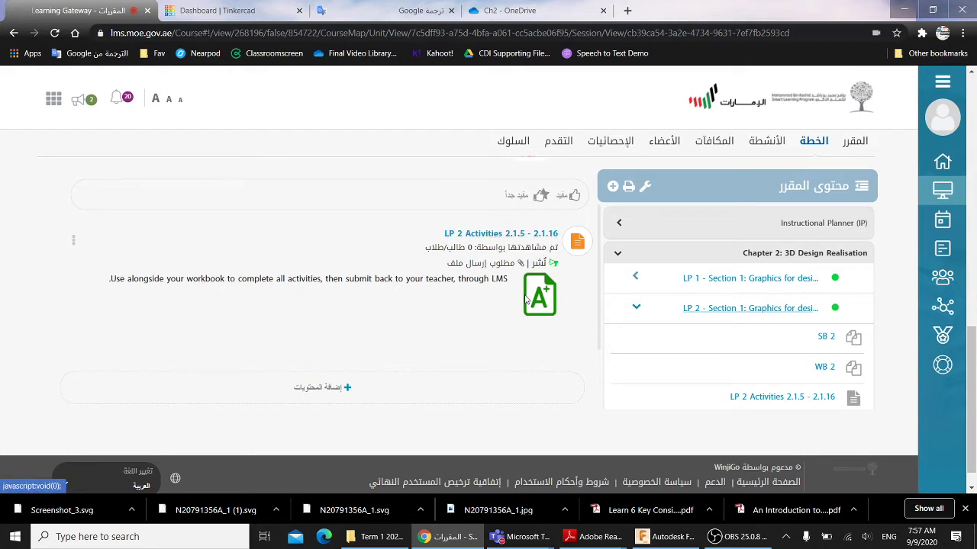
scroll(534, 305, "down", 1)
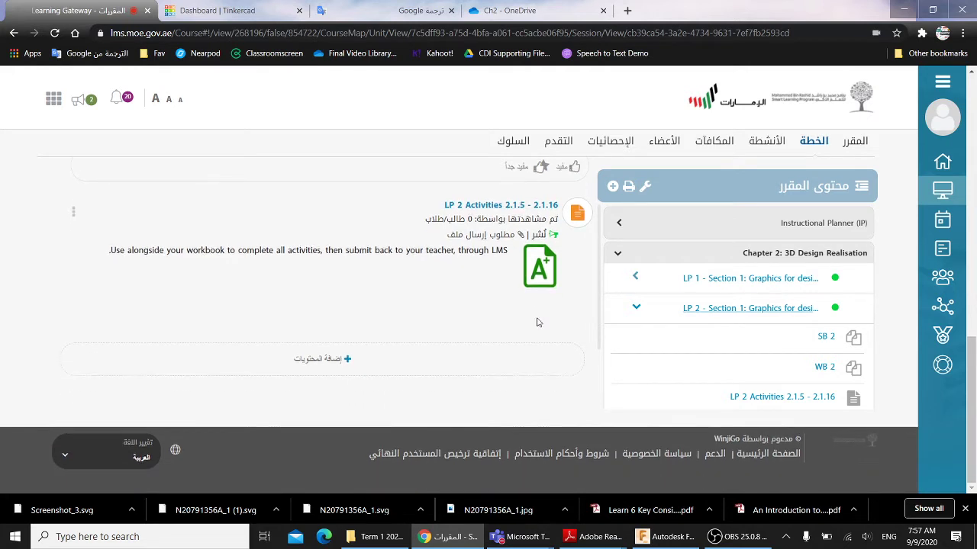
scroll(660, 337, "up", 2)
scroll(724, 349, "down", 1)
scroll(492, 336, "up", 1)
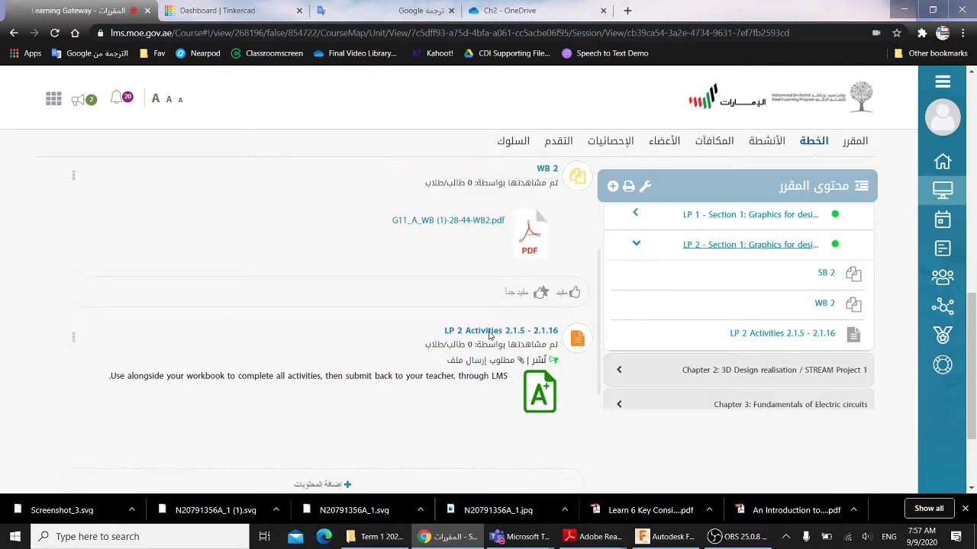
scroll(449, 382, "up", 3)
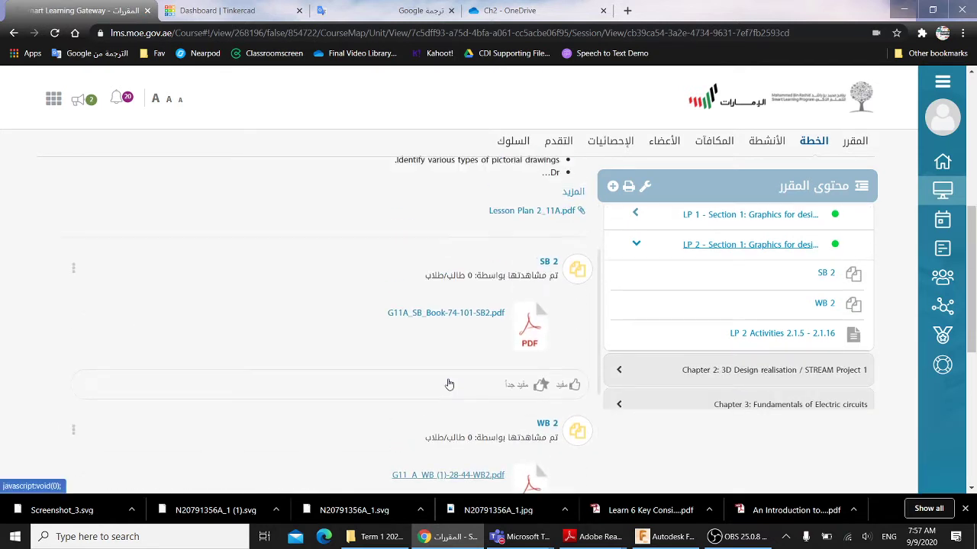
scroll(391, 359, "down", 2)
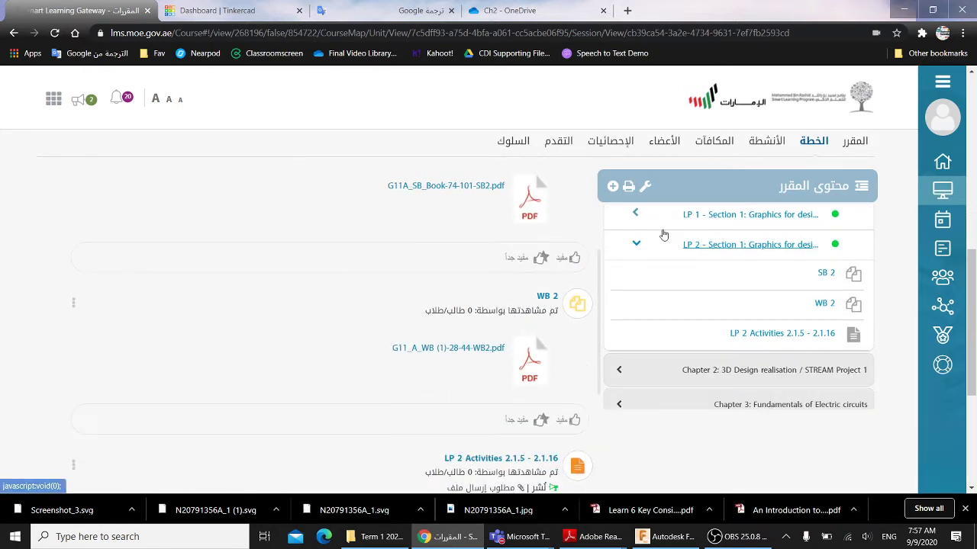
left_click(643, 244)
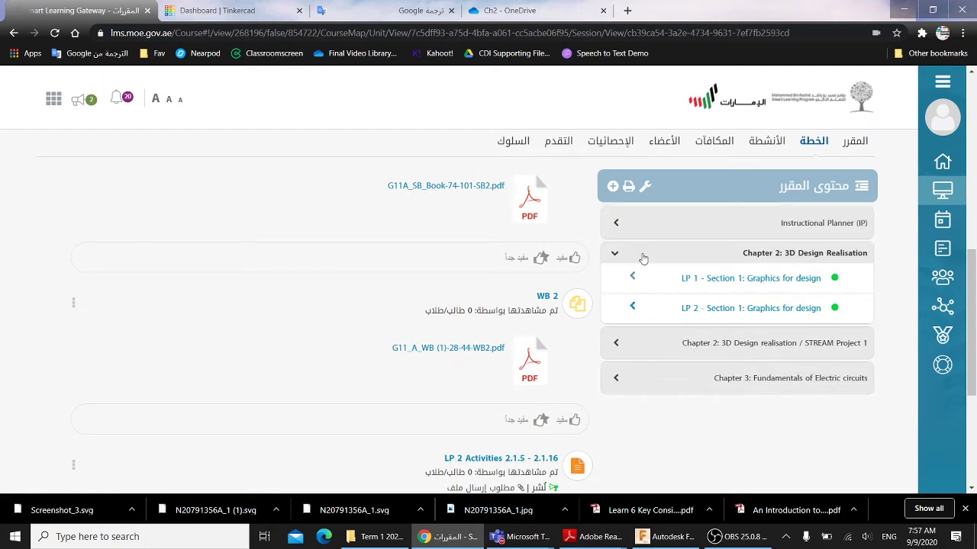
left_click(691, 310)
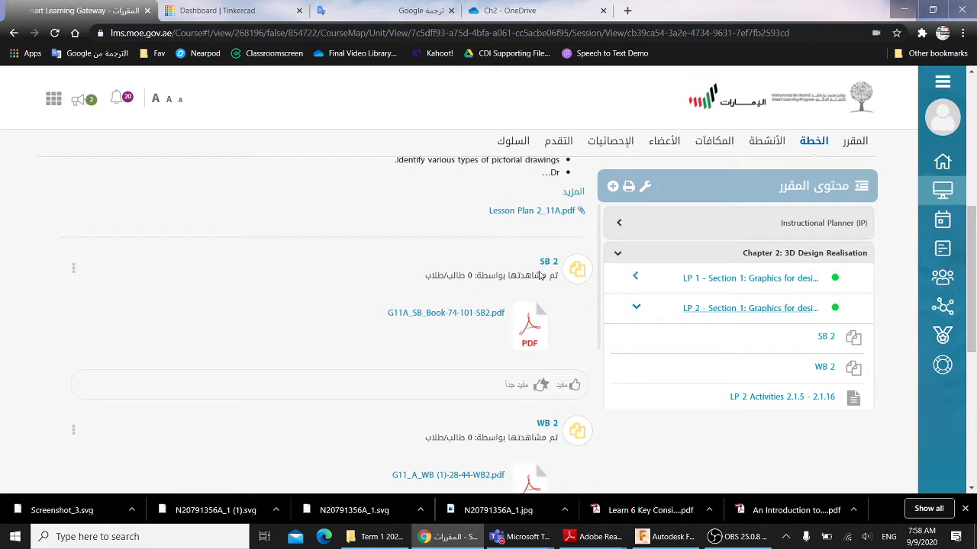
- Read the textbook's hexagonal prism steps down to Figure 2.1.55
mouse_move(593, 538)
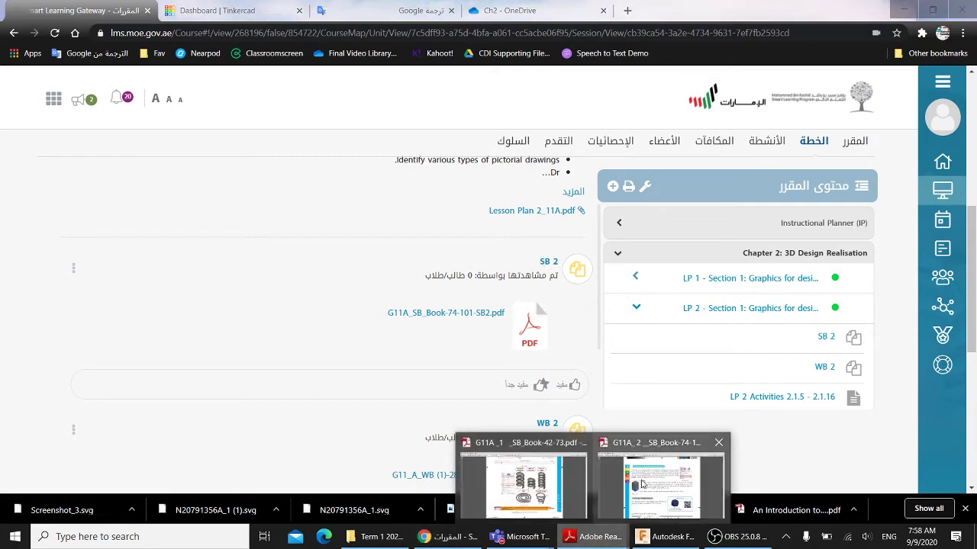
left_click(644, 484)
scroll(502, 336, "down", 3)
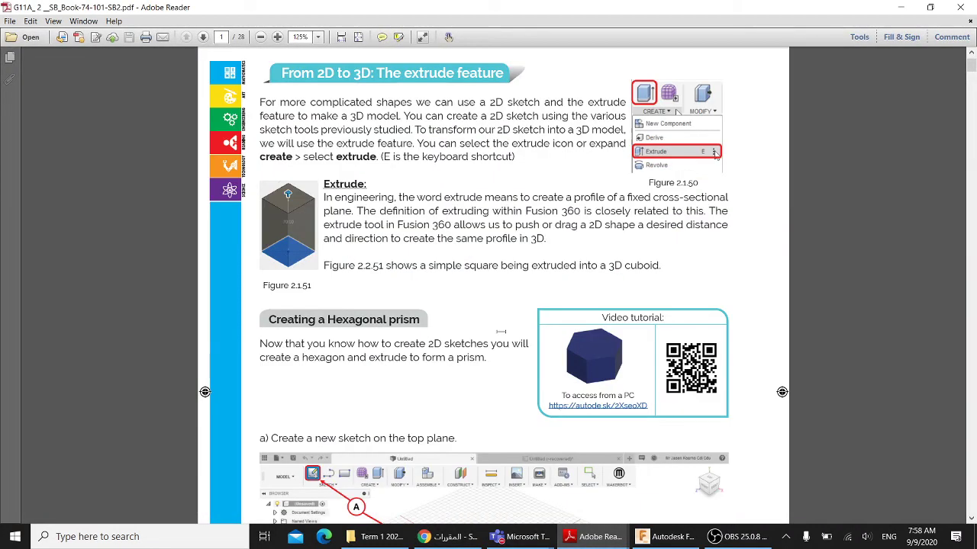
scroll(502, 335, "down", 4)
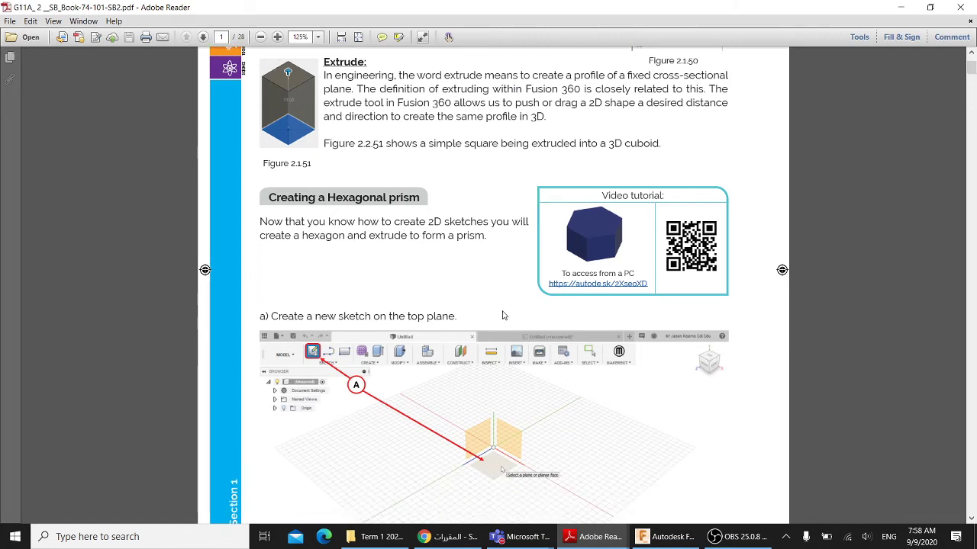
scroll(504, 317, "up", 1)
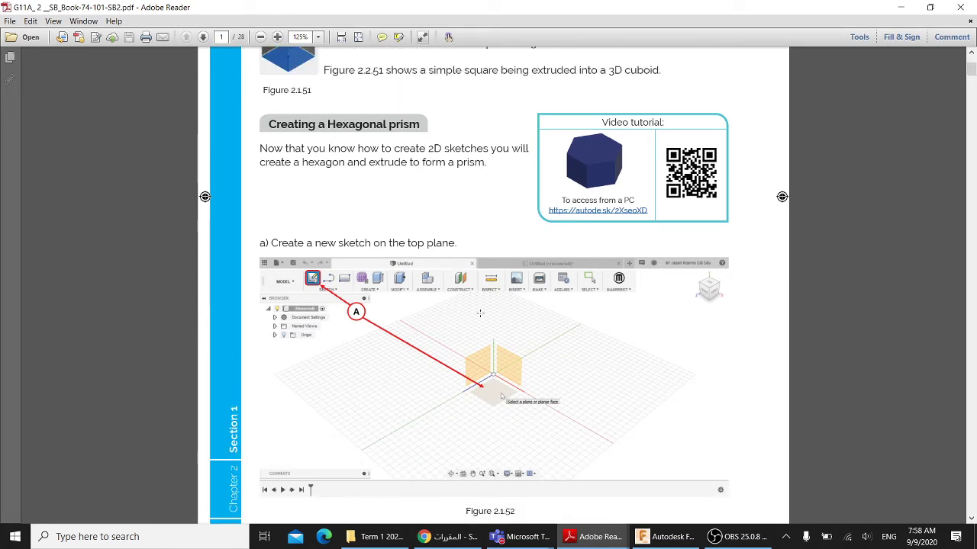
scroll(408, 242, "down", 1)
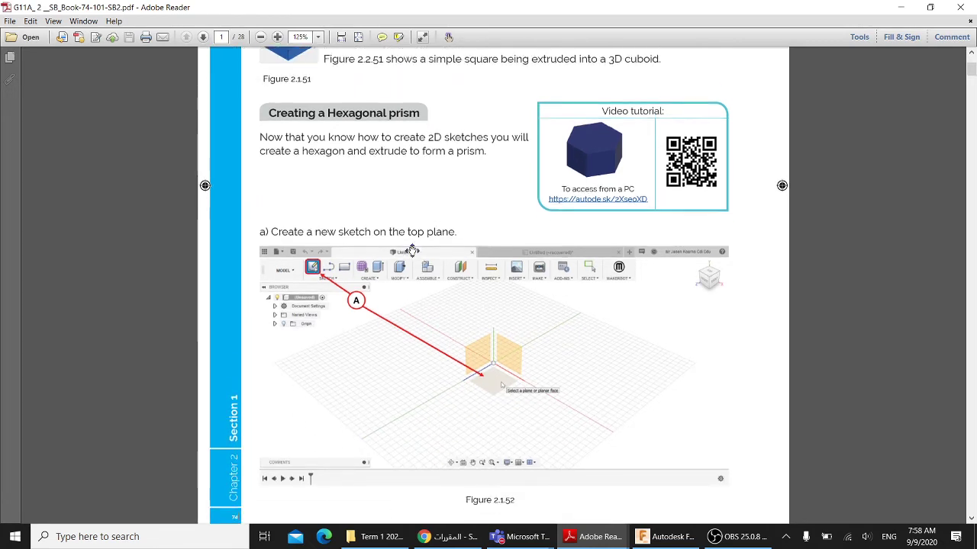
scroll(427, 246, "up", 2)
scroll(423, 232, "down", 1)
scroll(423, 233, "down", 12)
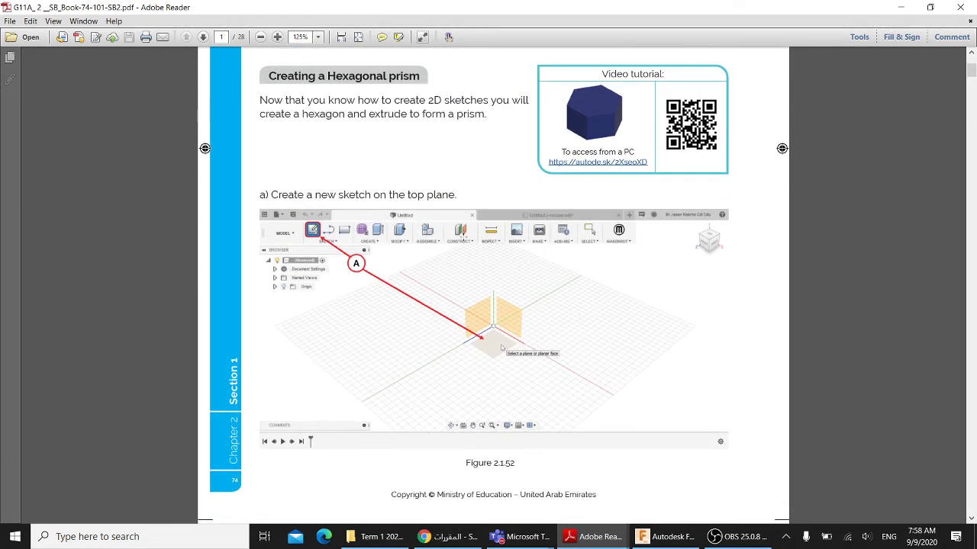
scroll(458, 242, "down", 3)
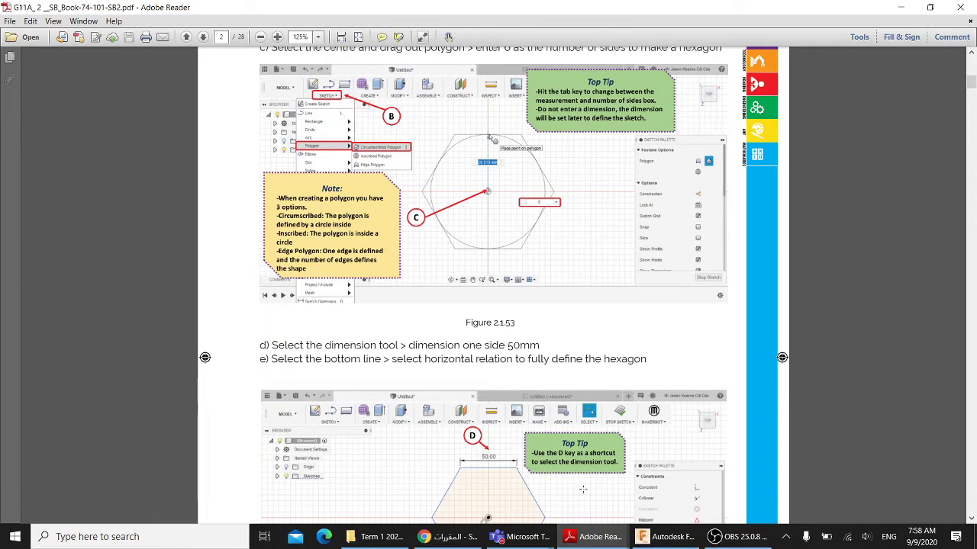
scroll(545, 420, "down", 5)
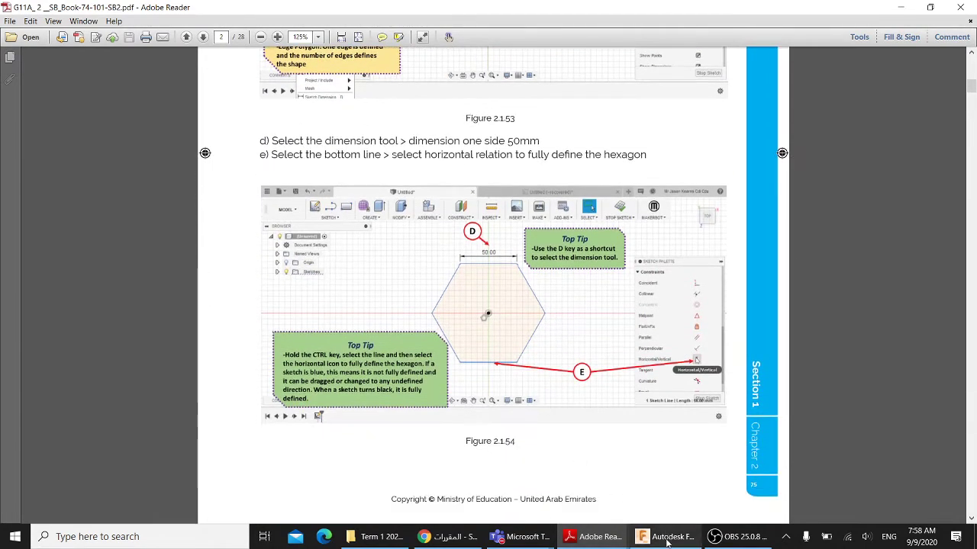
scroll(635, 500, "down", 1)
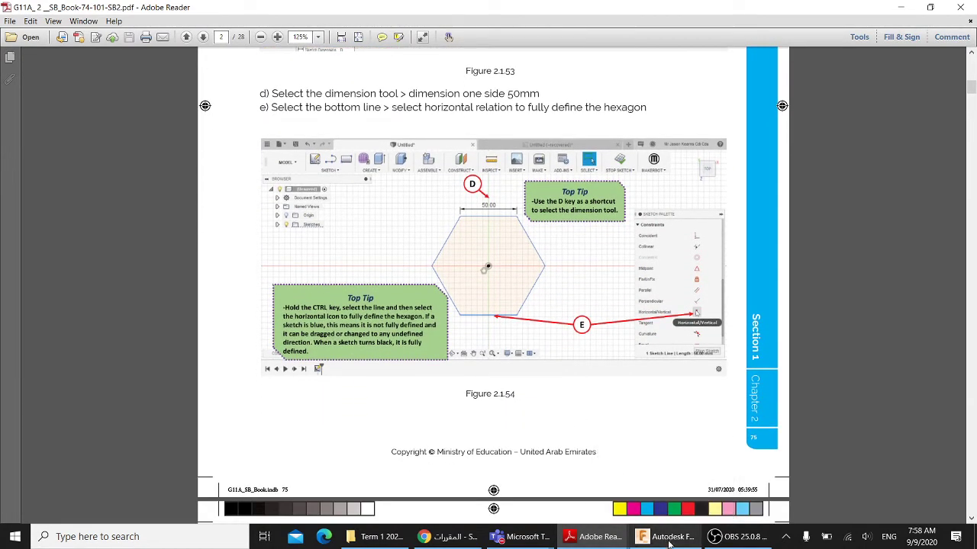
scroll(534, 359, "down", 4)
scroll(538, 370, "down", 6)
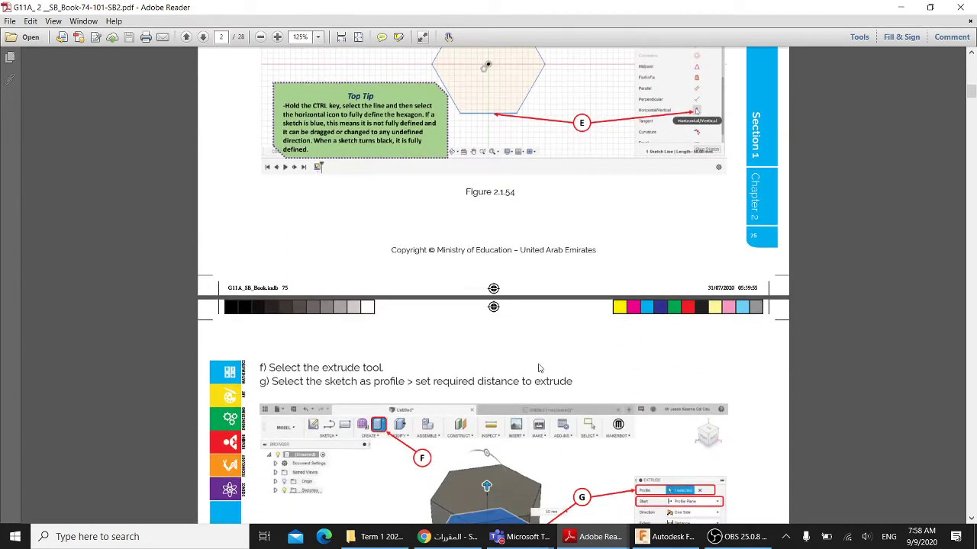
- Return to the course page and open LP 1's SB 1, WB 1 and activities
left_click(450, 536)
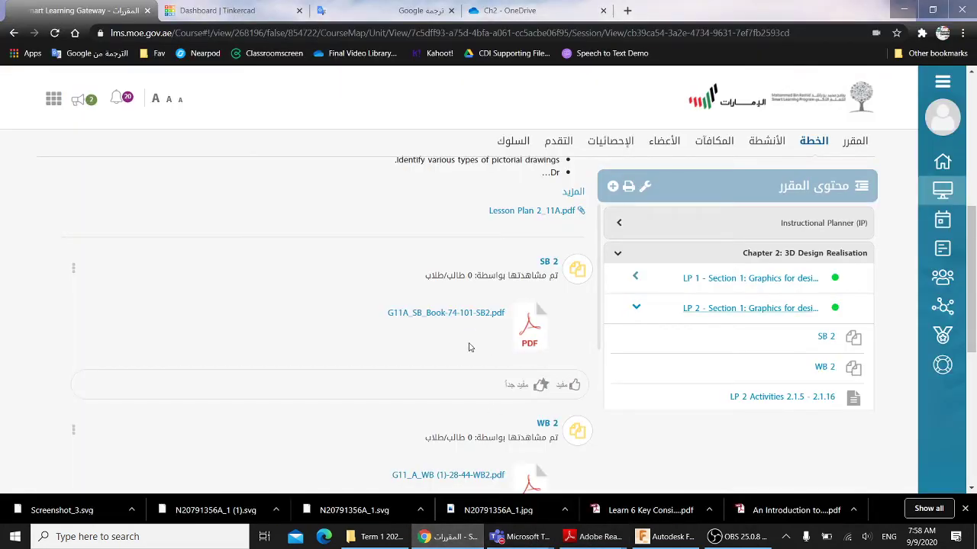
scroll(471, 351, "up", 5)
left_click(693, 323)
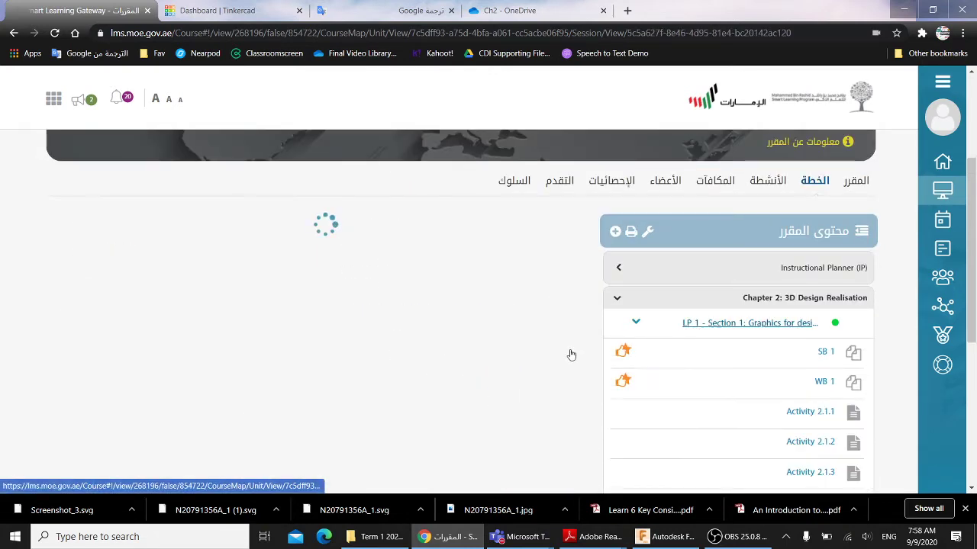
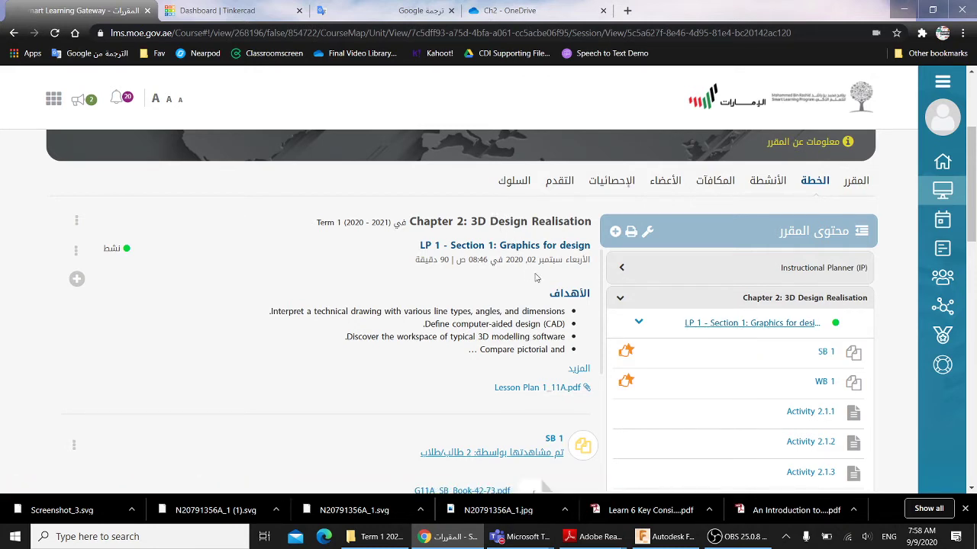
- Scroll the LP 1 course page and bring the G11A_1 student book PDF forward
left_click_drag(500, 245, 577, 247)
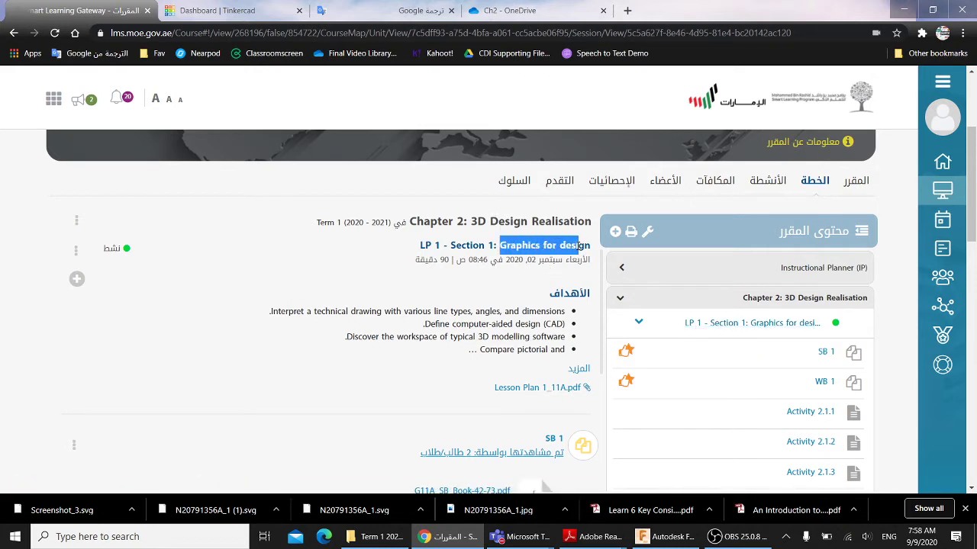
scroll(569, 256, "down", 3)
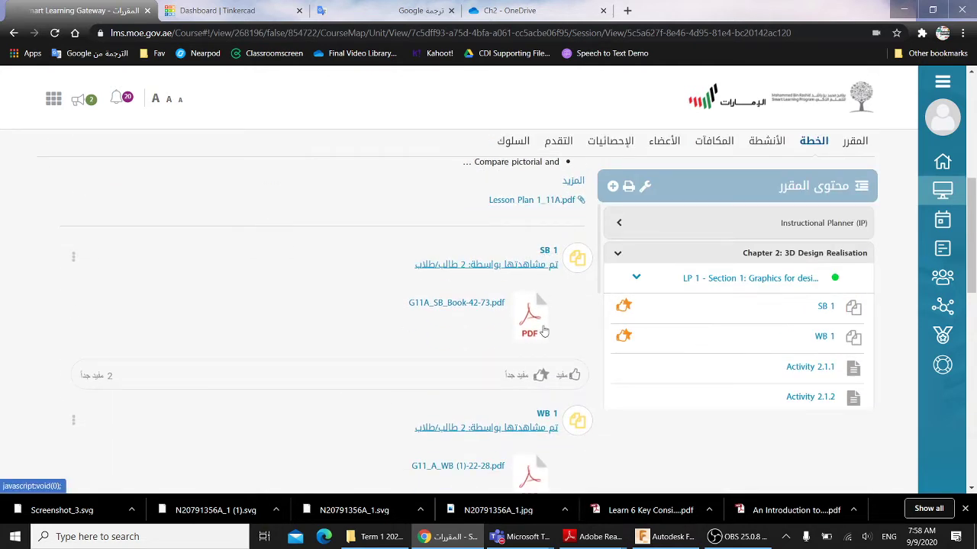
mouse_move(597, 535)
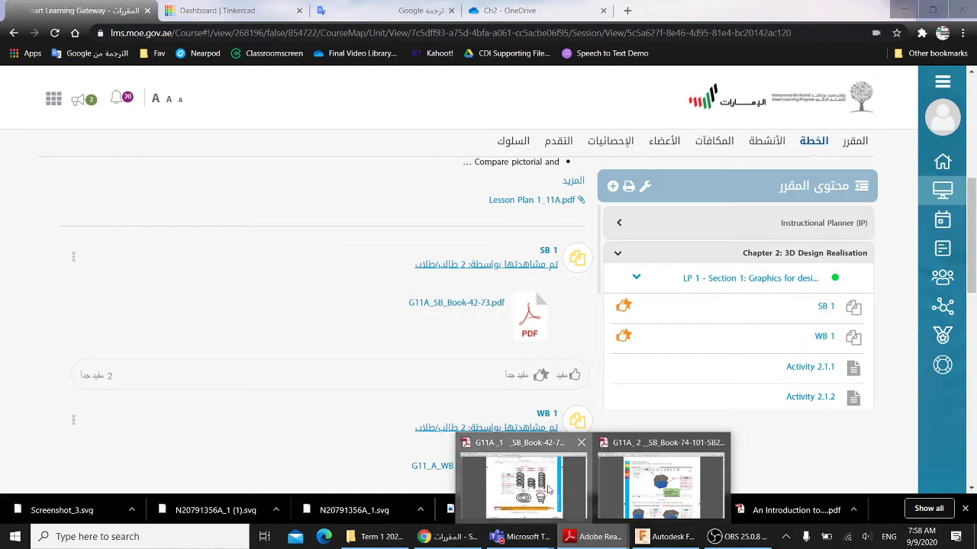
left_click(548, 489)
- Scroll back up through the student book PDF and minimize Adobe Reader
scroll(538, 416, "up", 10)
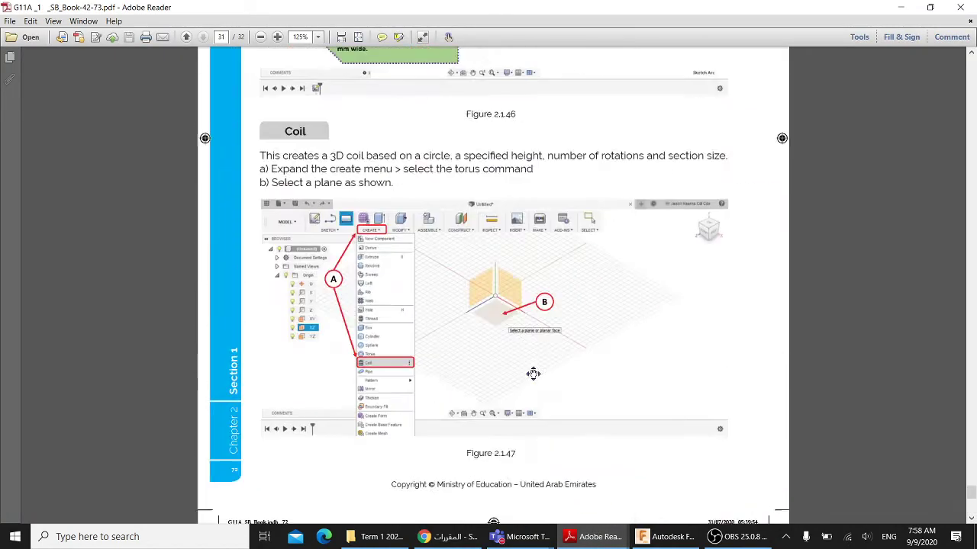
scroll(533, 373, "up", 20)
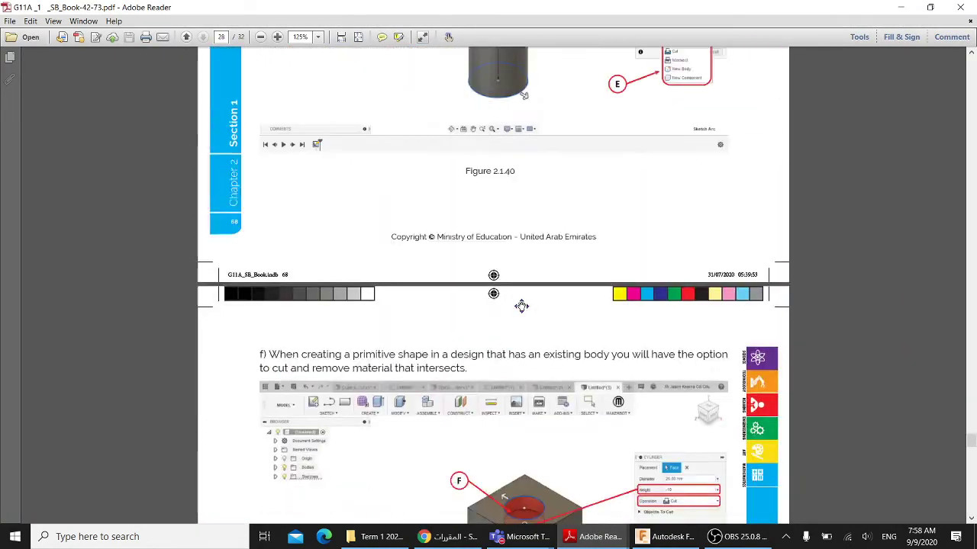
scroll(522, 305, "up", 15)
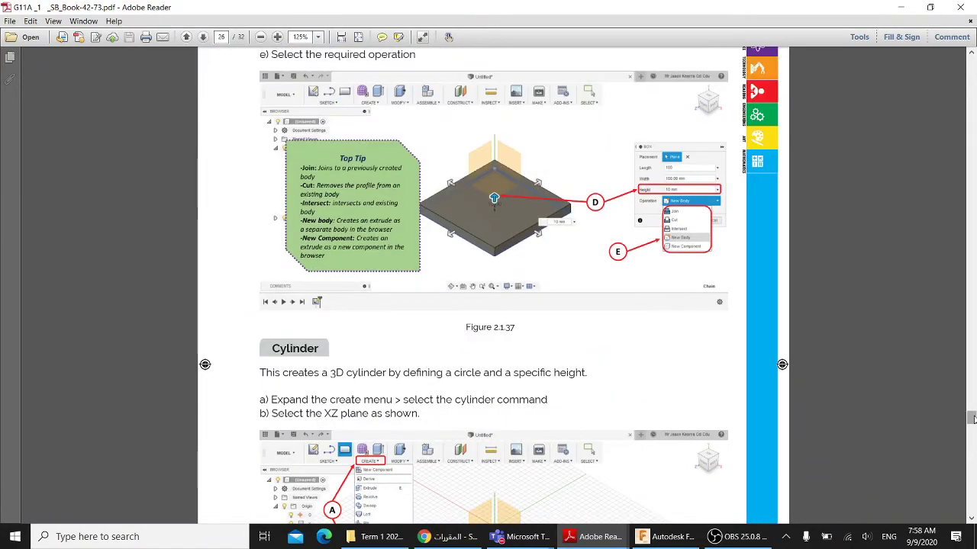
left_click_drag(971, 418, 971, 105)
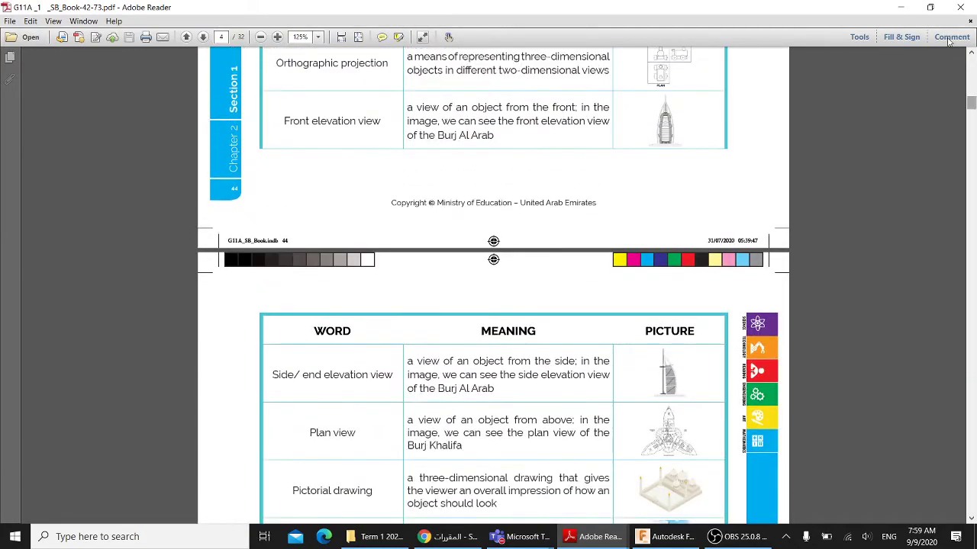
left_click(901, 7)
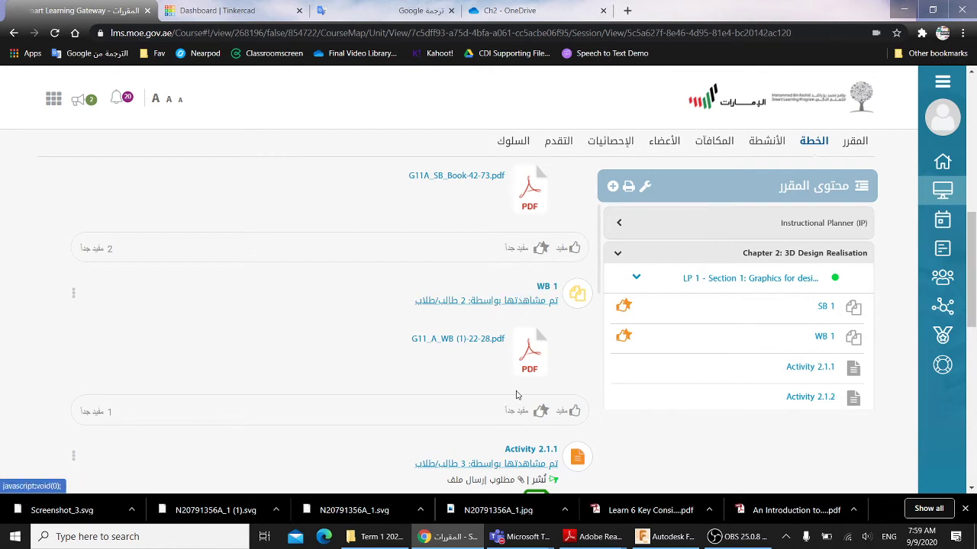
- Open 'G11A_1 _WB (1)-22-28.pdf' from the BOOKS > G11 A folder
left_click(394, 543)
left_click(394, 543)
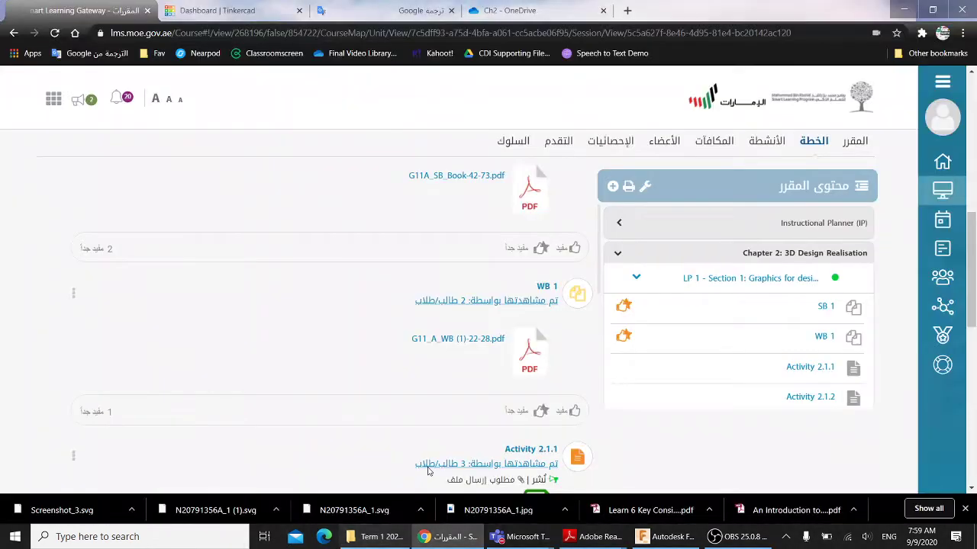
scroll(510, 368, "down", 3)
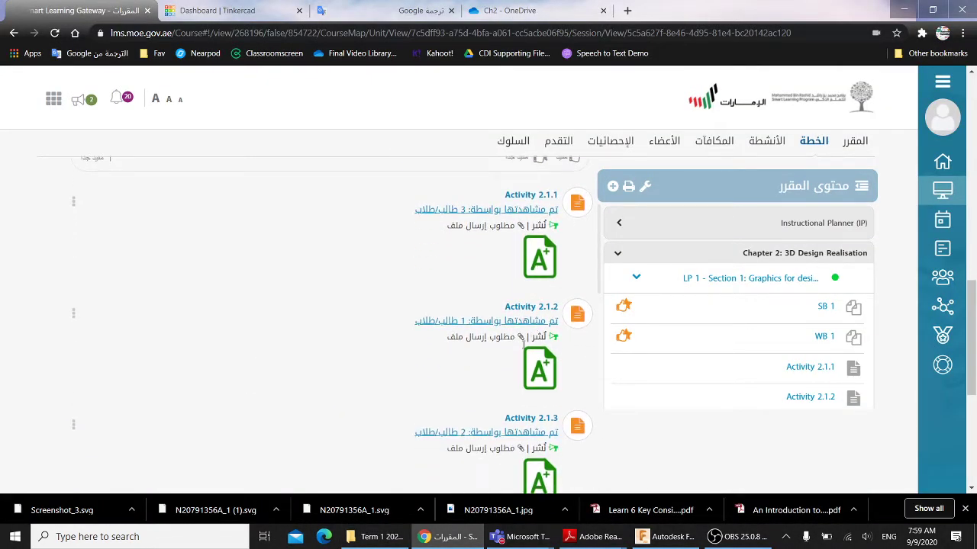
left_click(382, 537)
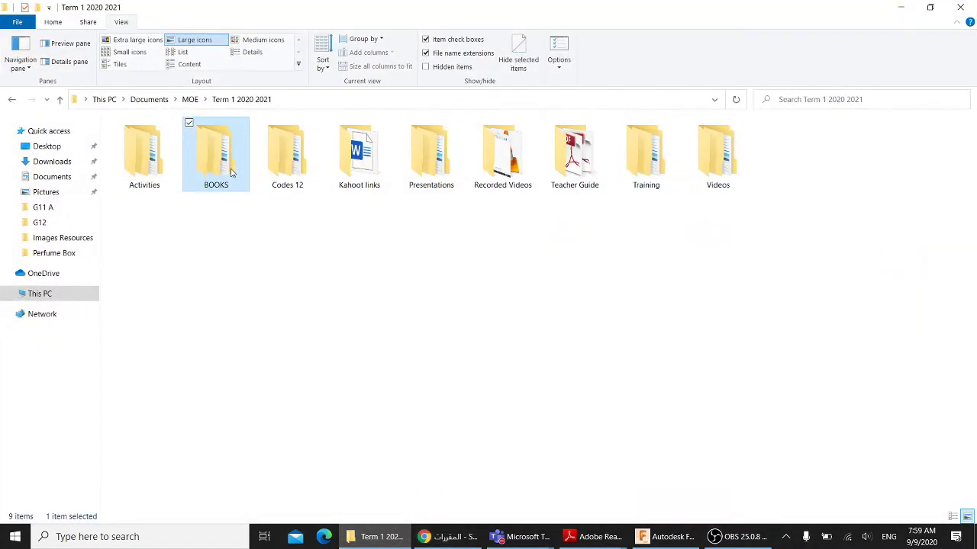
double_click(231, 173)
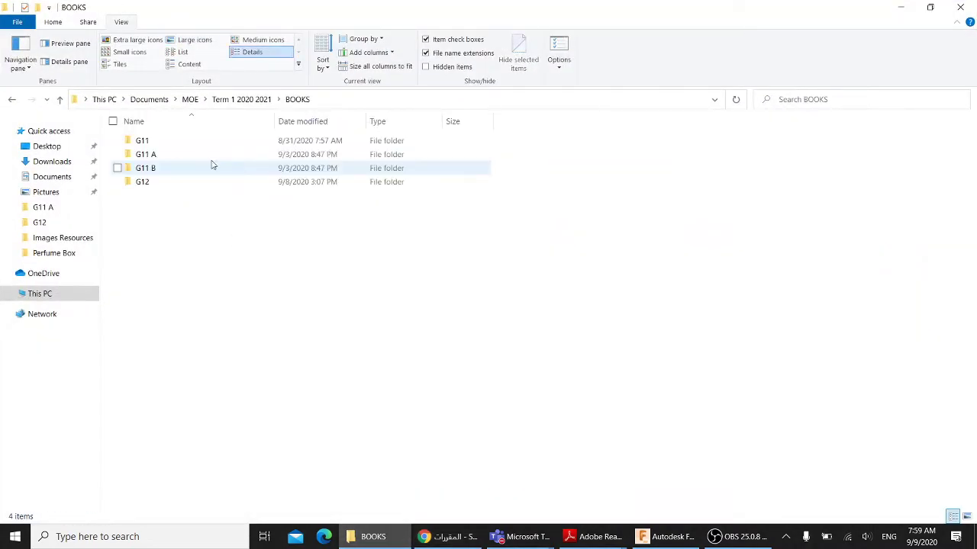
double_click(164, 156)
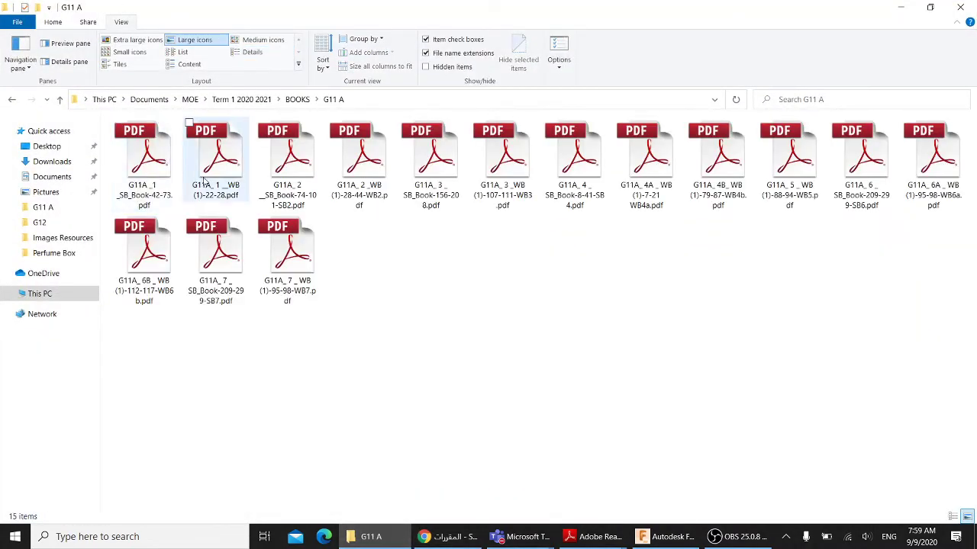
left_click(235, 182)
double_click(238, 191)
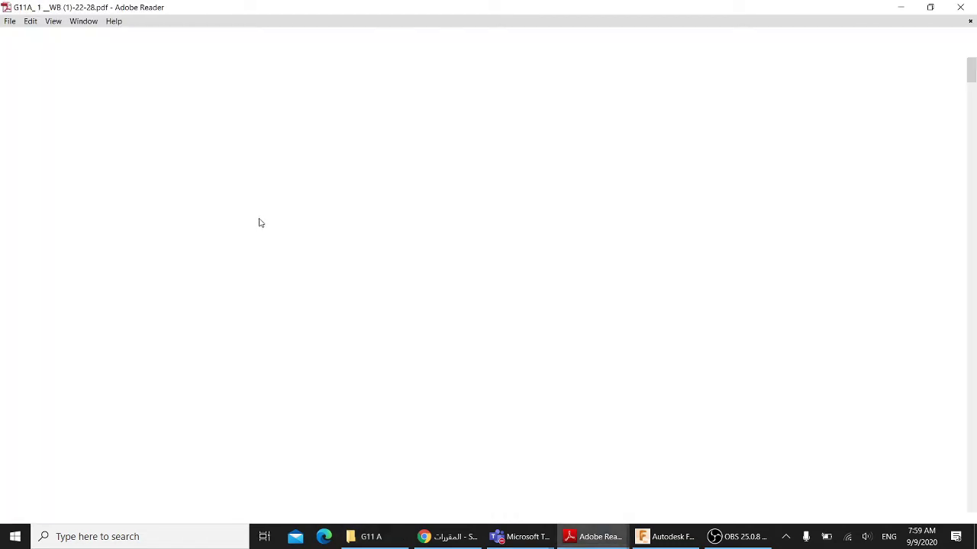
- Review the workbook through Activity 2.1.5, close it, and return to the Chrome course page
scroll(419, 216, "down", 4, "ctrl")
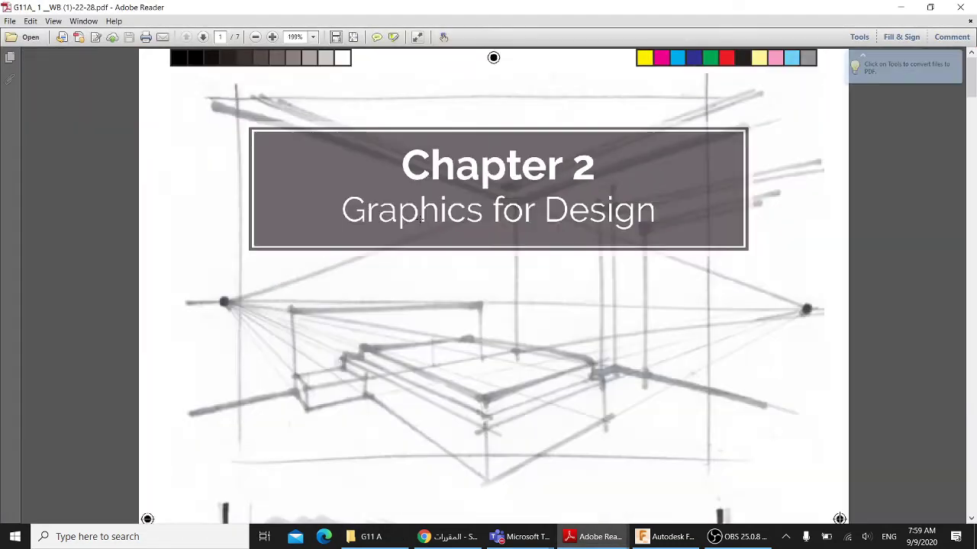
scroll(431, 222, "down", 5)
scroll(431, 221, "down", 15)
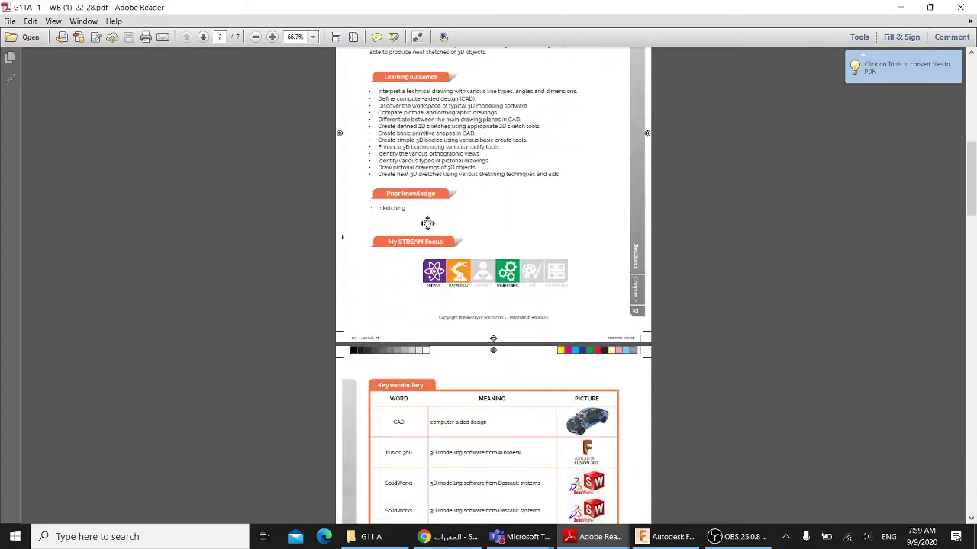
scroll(431, 232, "down", 10)
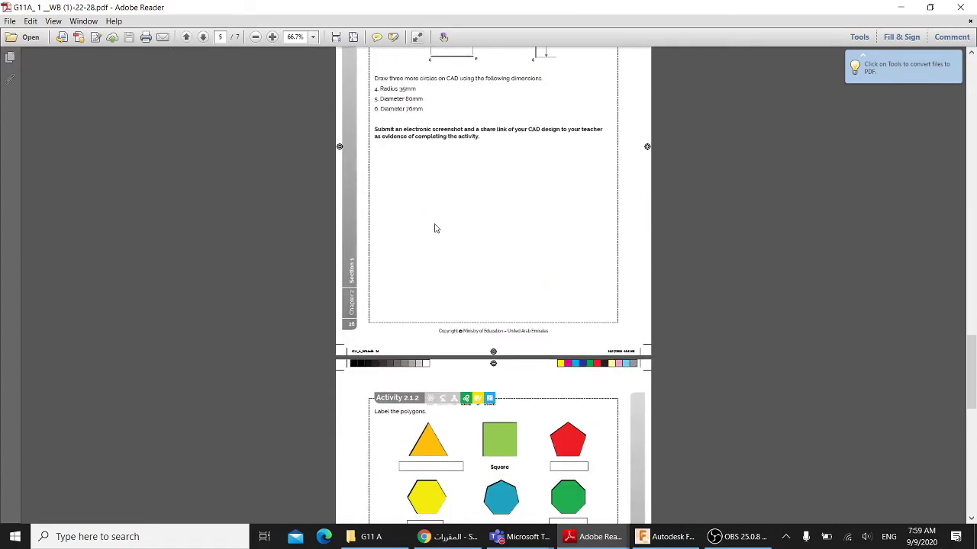
scroll(450, 229, "down", 10)
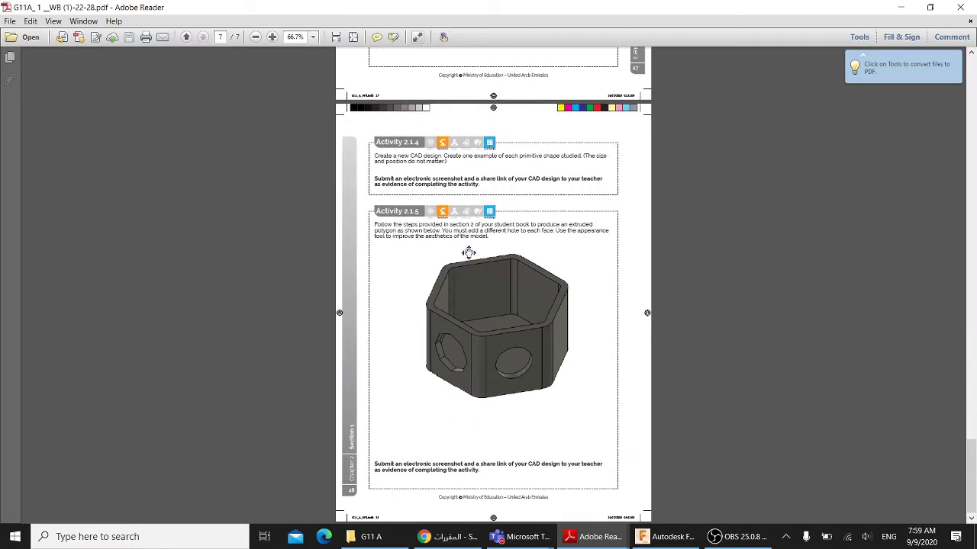
scroll(462, 248, "up", 5)
scroll(455, 256, "up", 2)
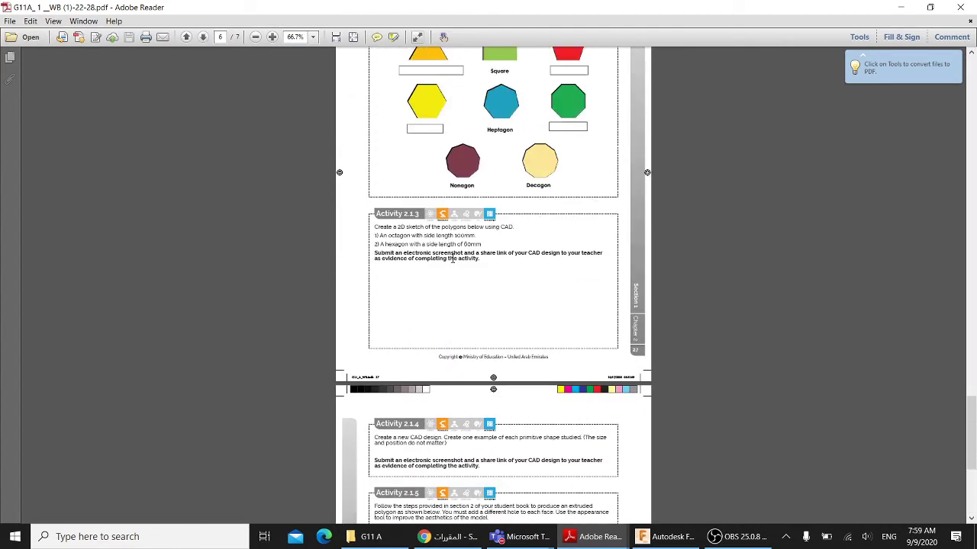
scroll(456, 278, "up", 1)
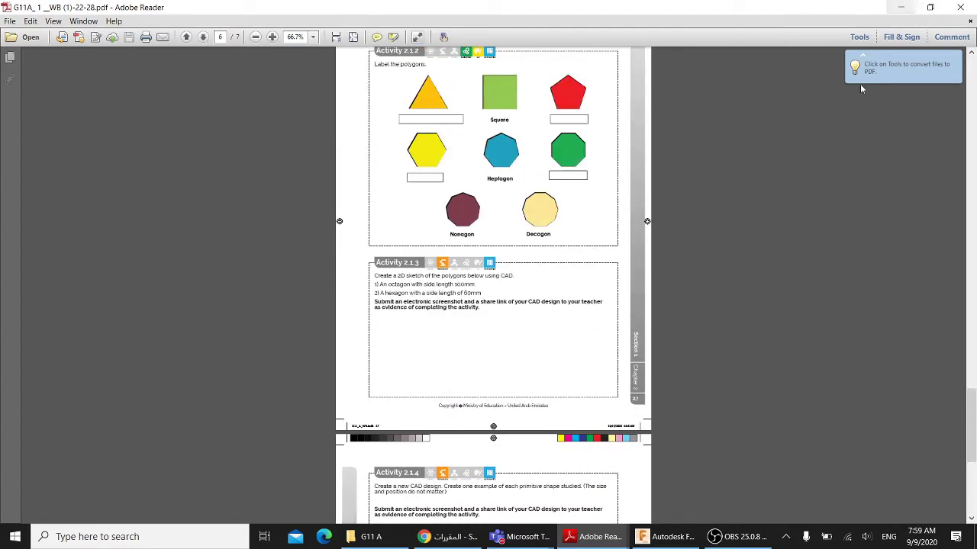
left_click(963, 7)
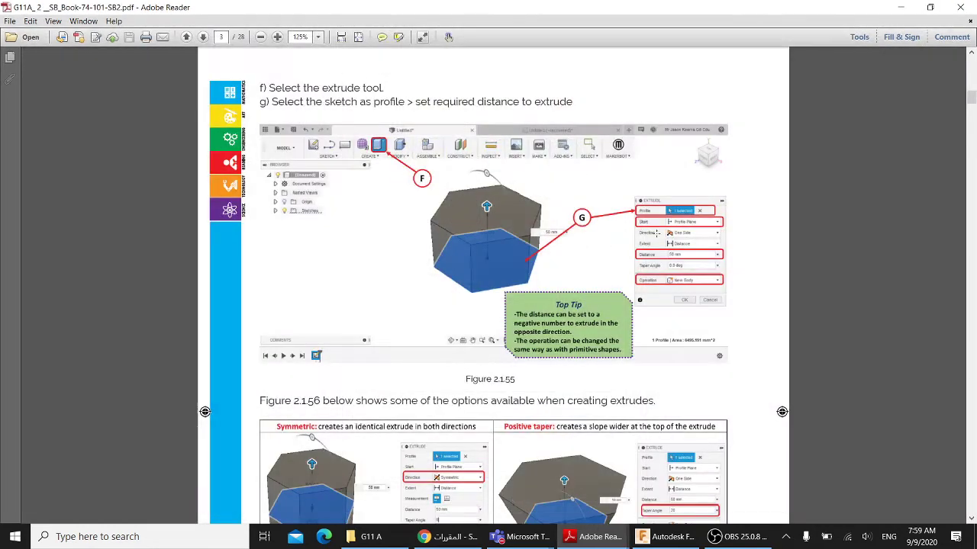
left_click(448, 537)
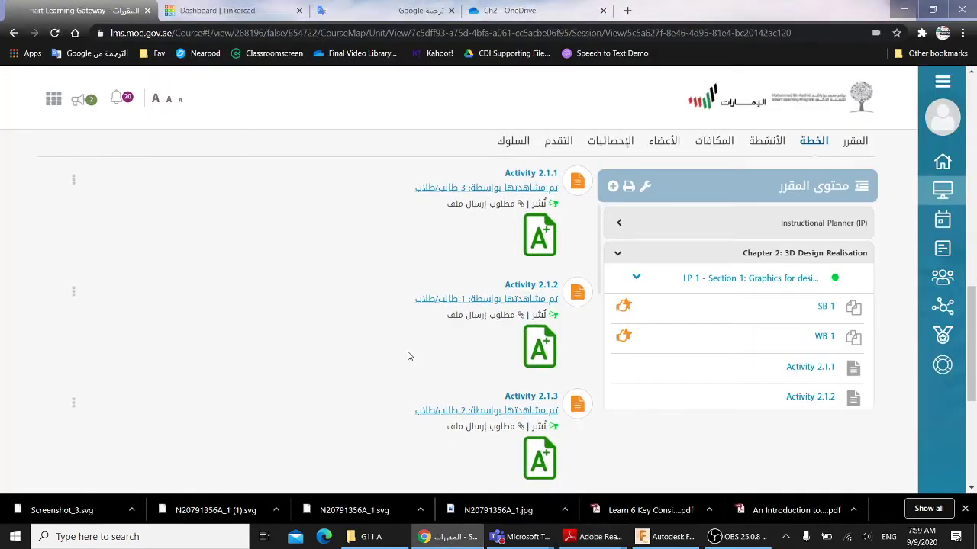
- Review Activity 2.1.1's details and its student grades list on the course page
scroll(407, 347, "down", 2)
scroll(407, 347, "up", 2)
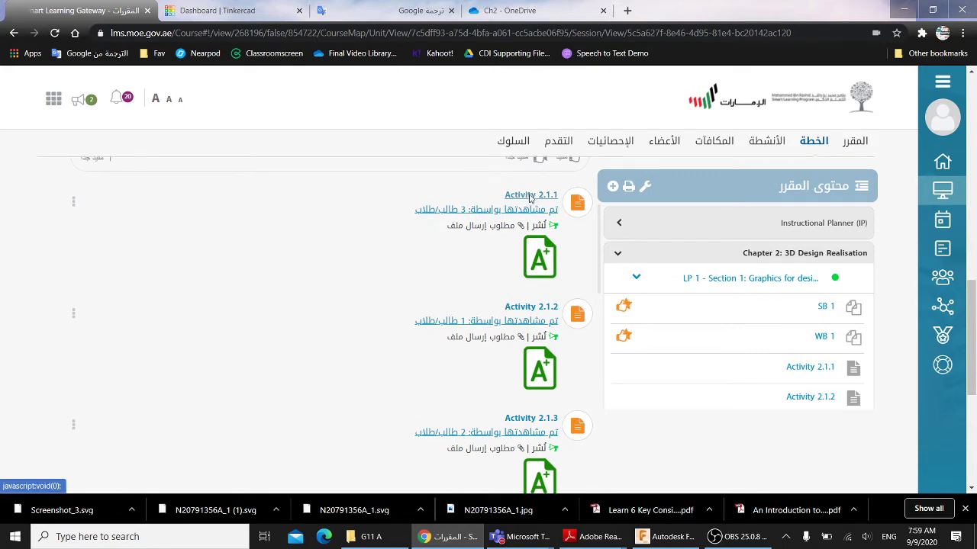
left_click(530, 196)
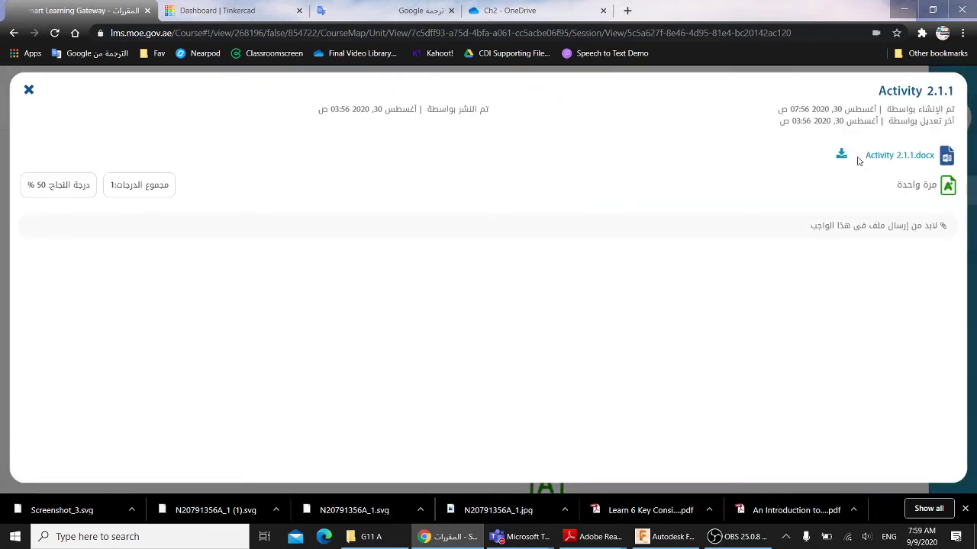
left_click(29, 91)
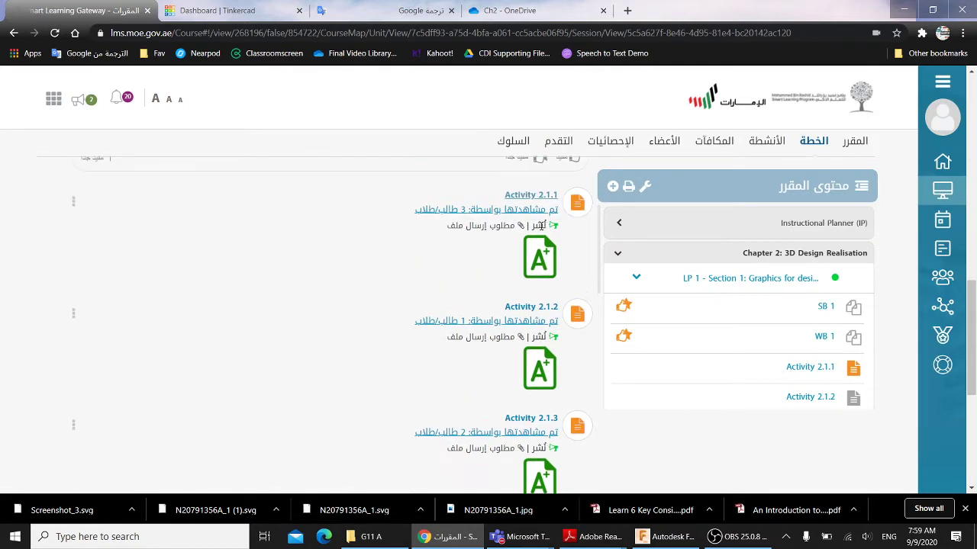
left_click(73, 204)
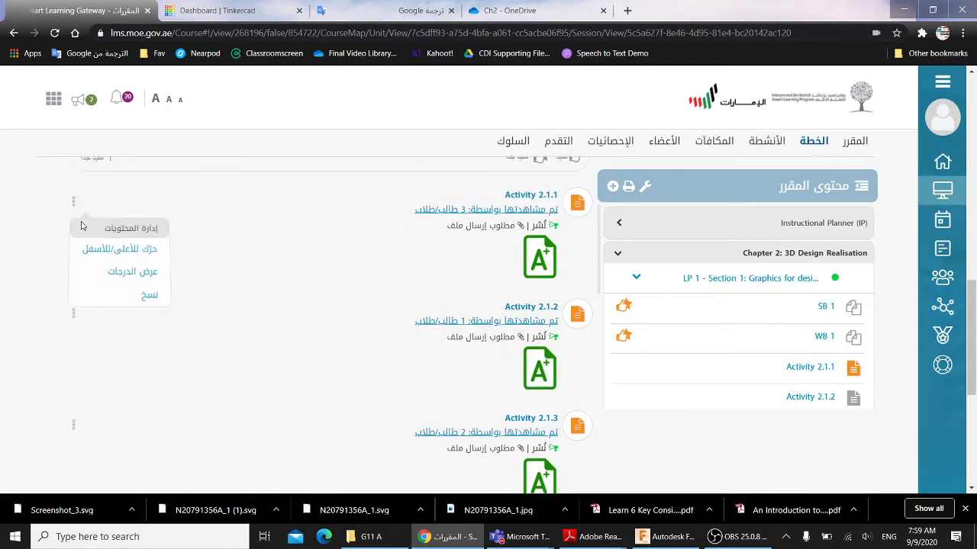
left_click(120, 270)
scroll(580, 268, "down", 3)
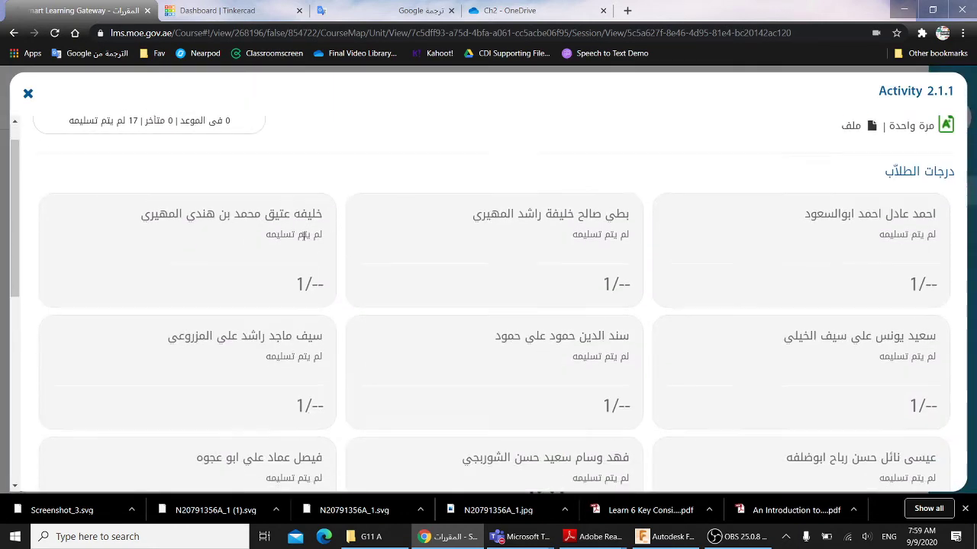
left_click(27, 93)
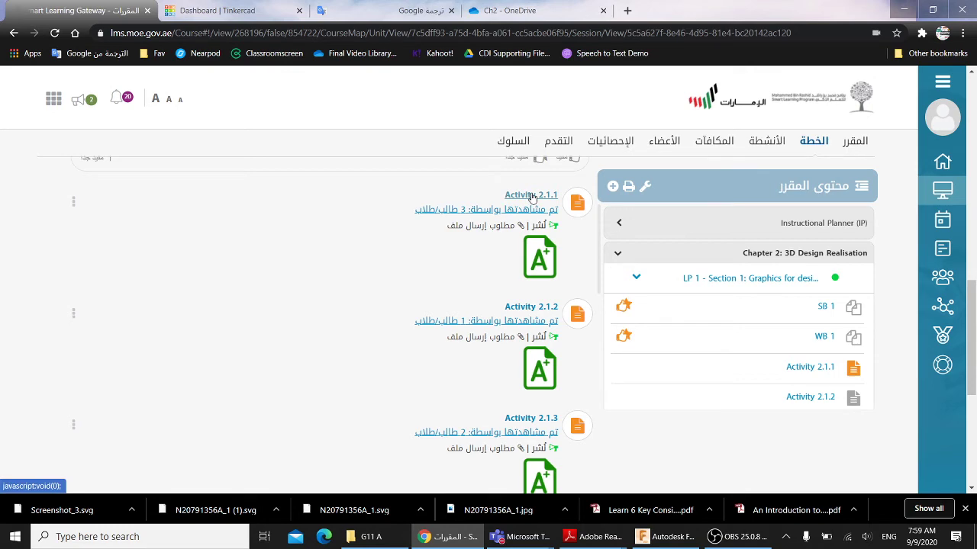
left_click(532, 198)
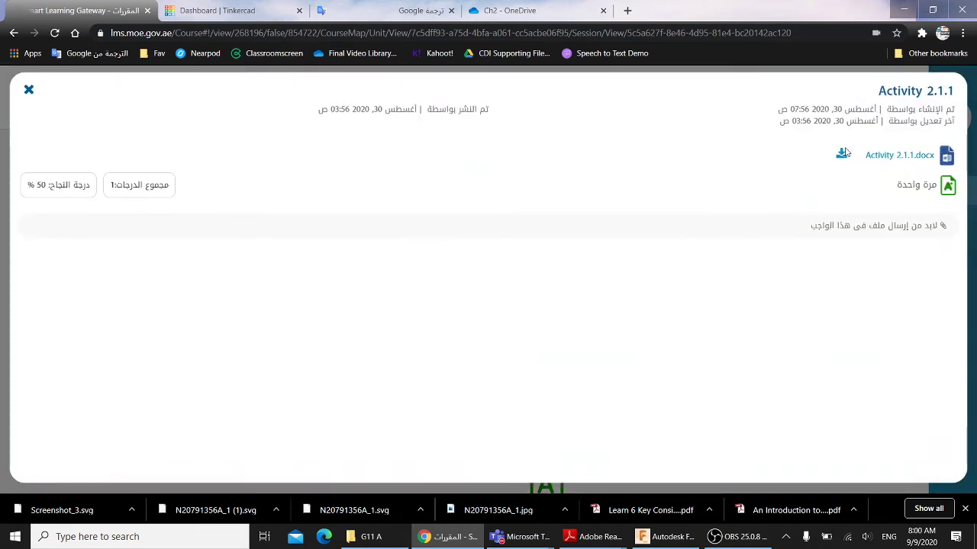
left_click(29, 91)
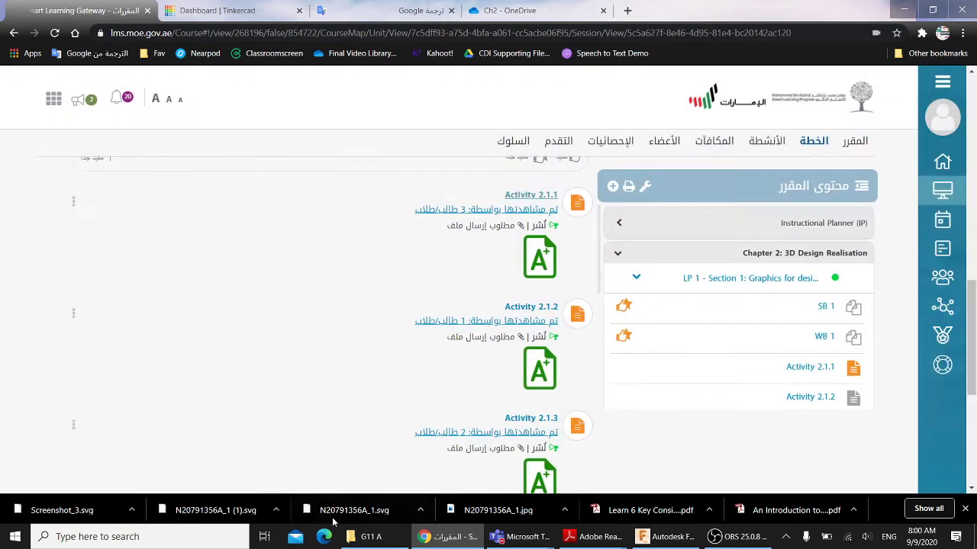
- Open Activity 2.1.1.docx from Term 1 2020 2021 > Activities > 11A
left_click(371, 536)
left_click(60, 102)
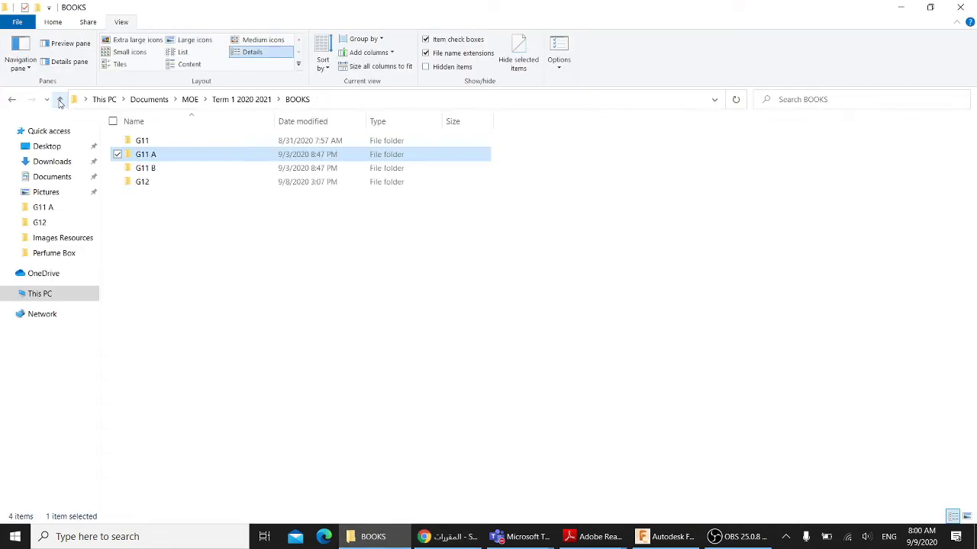
left_click(60, 102)
left_click(156, 164)
double_click(156, 164)
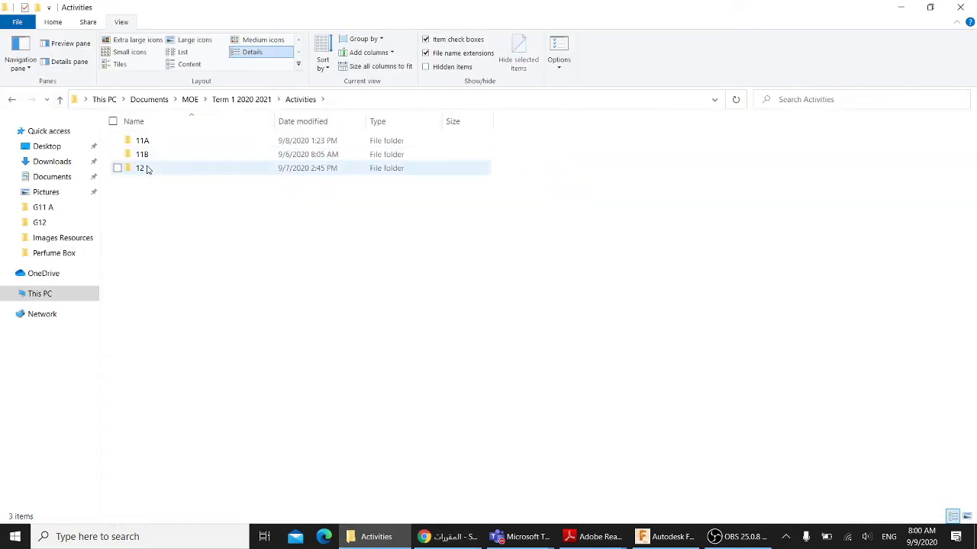
double_click(142, 140)
double_click(143, 189)
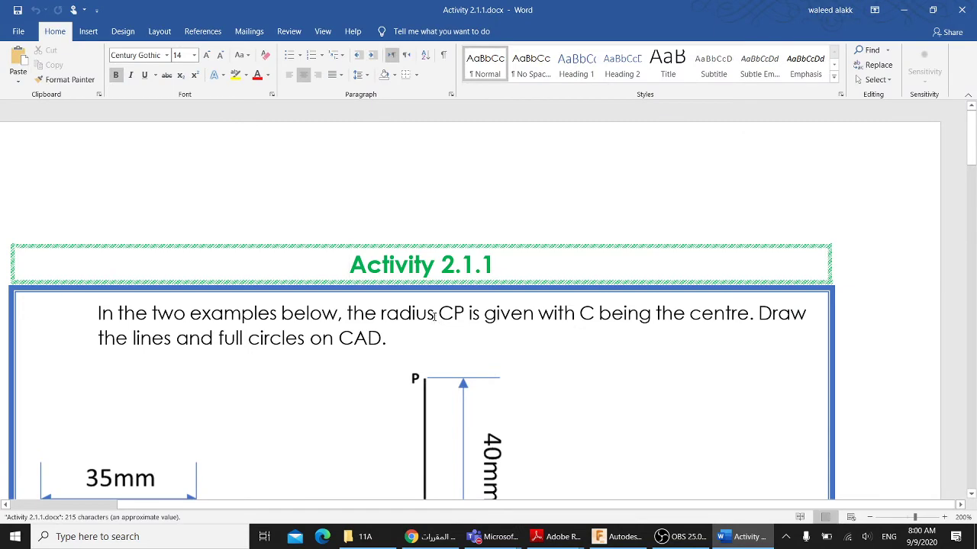
- Zoom the Activity 2.1.1 worksheet to 100% and scroll to the top
scroll(434, 316, "down", 7, "ctrl")
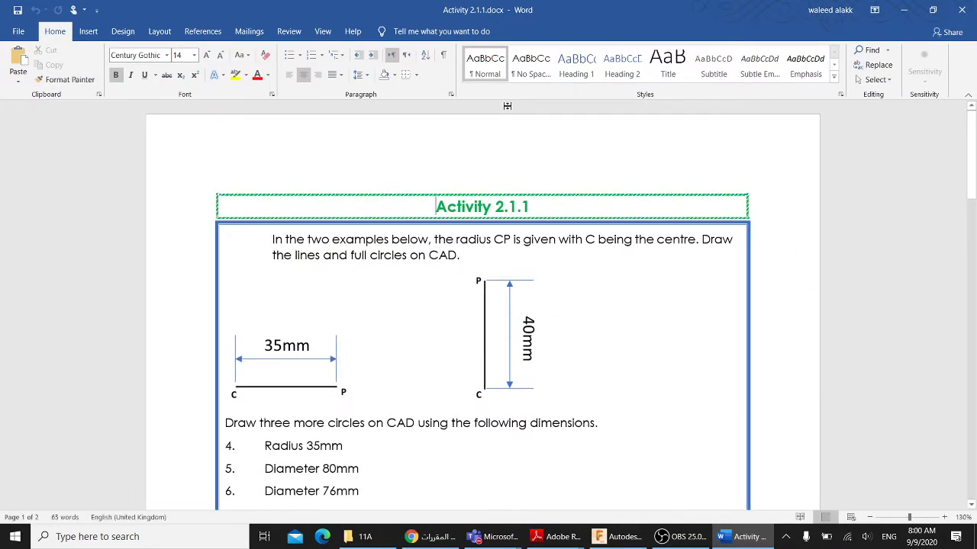
scroll(515, 122, "down", 5)
scroll(515, 134, "down", 2, "ctrl")
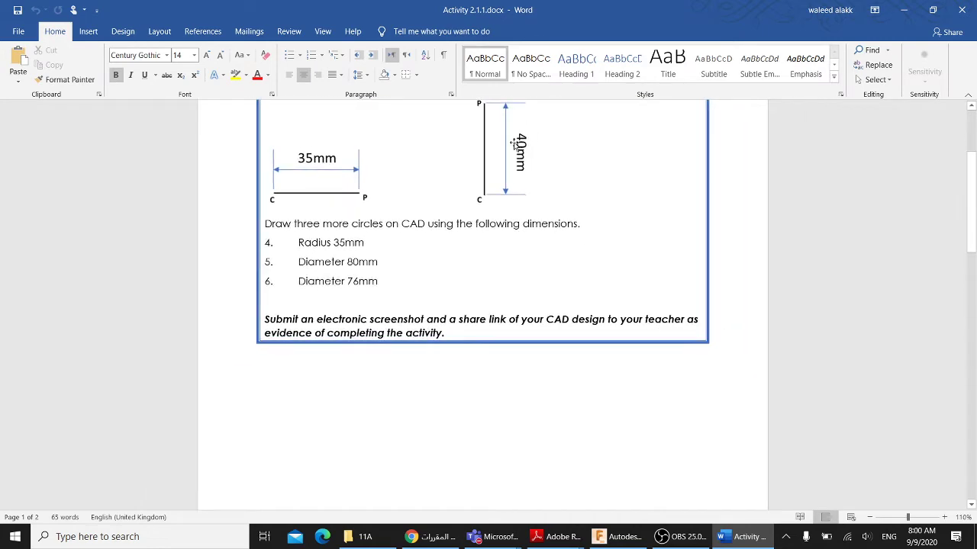
scroll(515, 141, "up", 5)
scroll(515, 130, "up", 1)
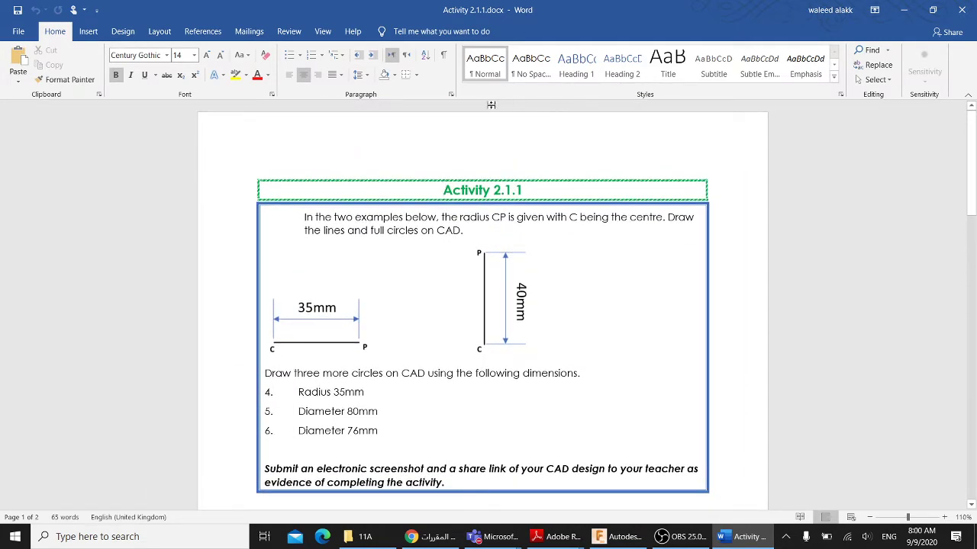
scroll(512, 115, "down", 3)
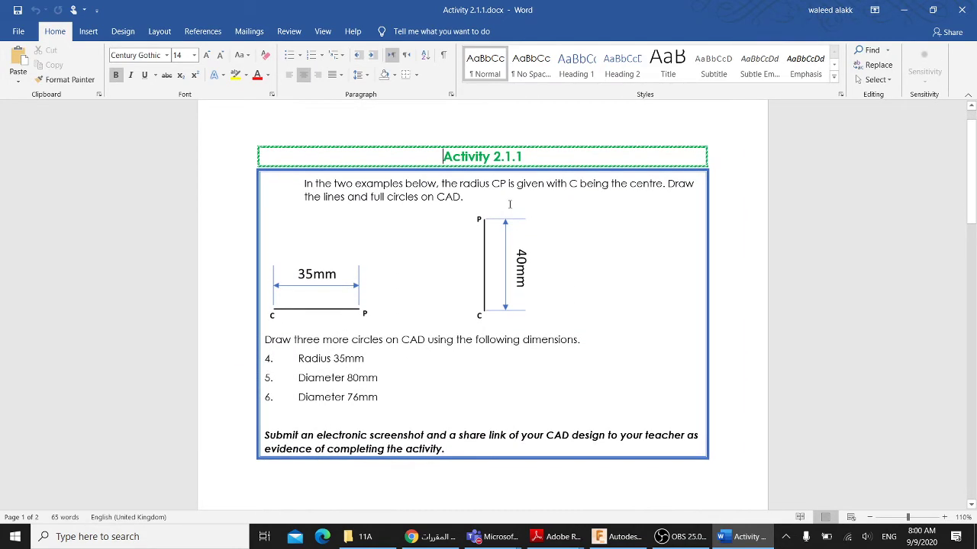
scroll(505, 208, "down", 2, "ctrl")
scroll(505, 208, "up", 1, "ctrl")
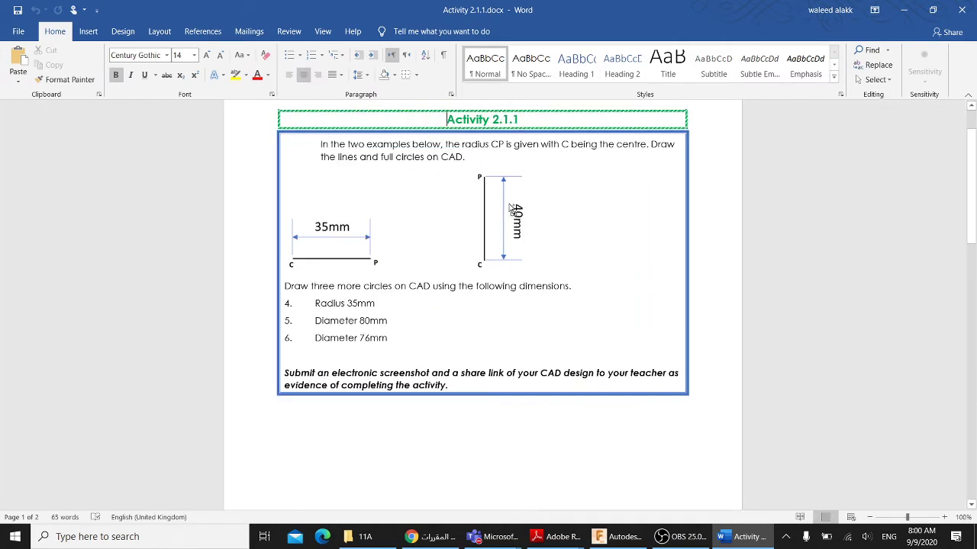
scroll(512, 217, "down", 3)
scroll(512, 229, "up", 5)
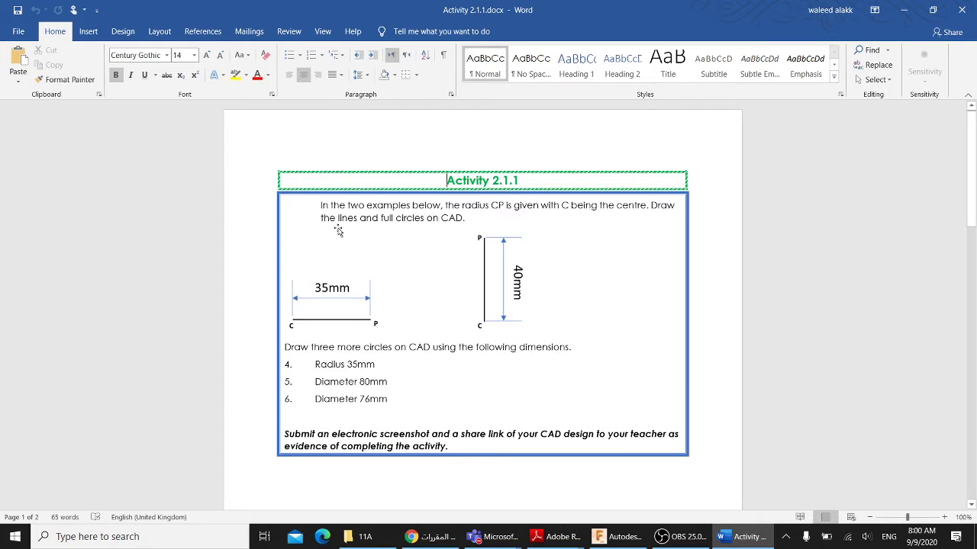
- Highlight 'two examples below' and the radius CP wording in the instructions
left_click_drag(348, 206, 441, 206)
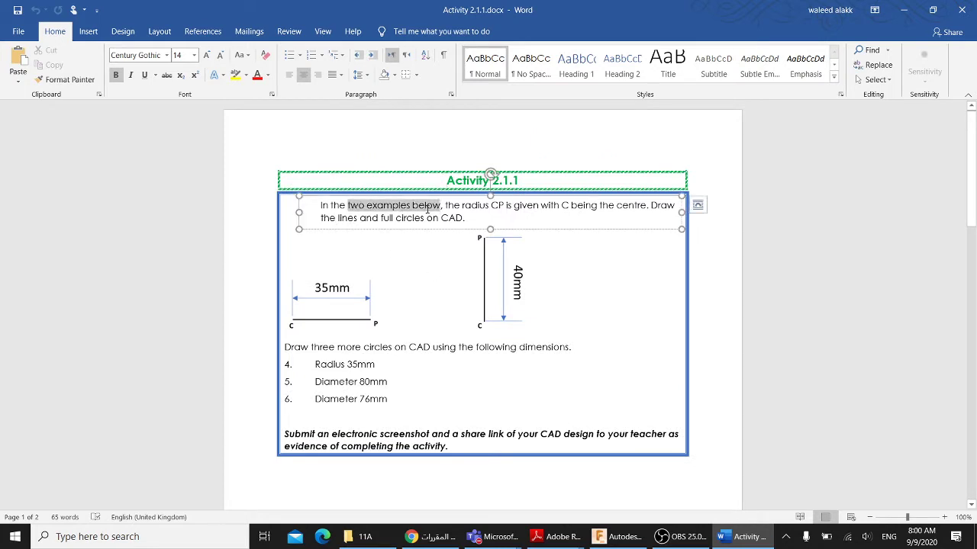
left_click(504, 208)
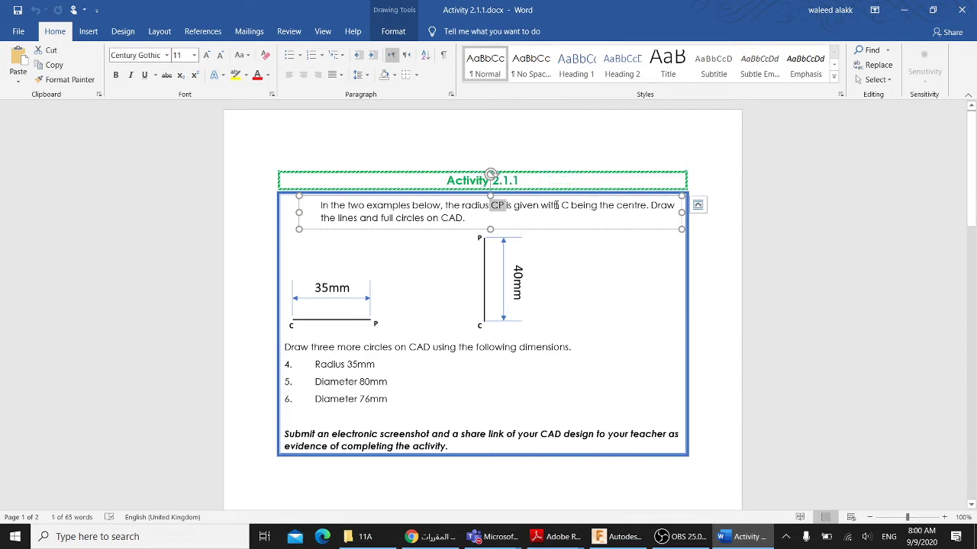
left_click_drag(541, 206, 462, 219)
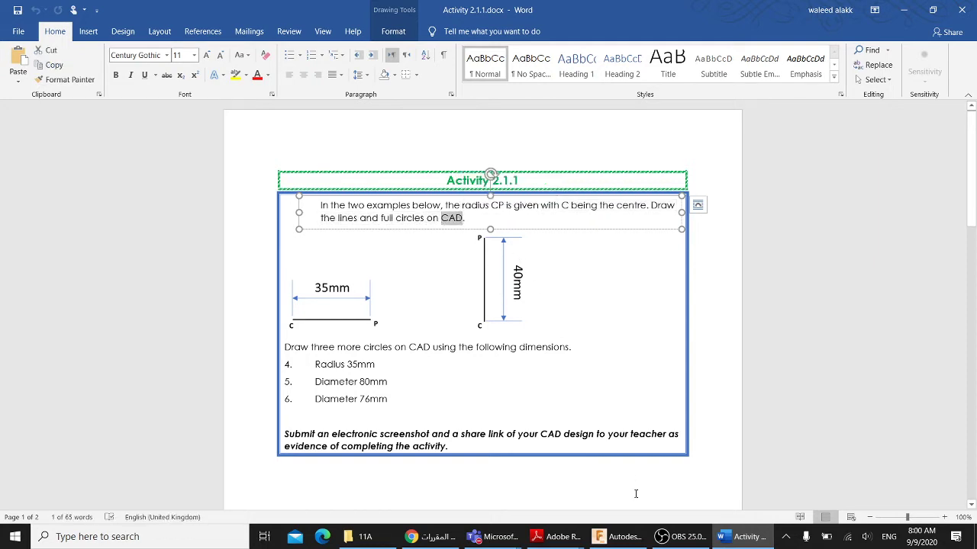
- Switch to Fusion 360, recentre the grid, and create a new design from the Data Panel
left_click(622, 540)
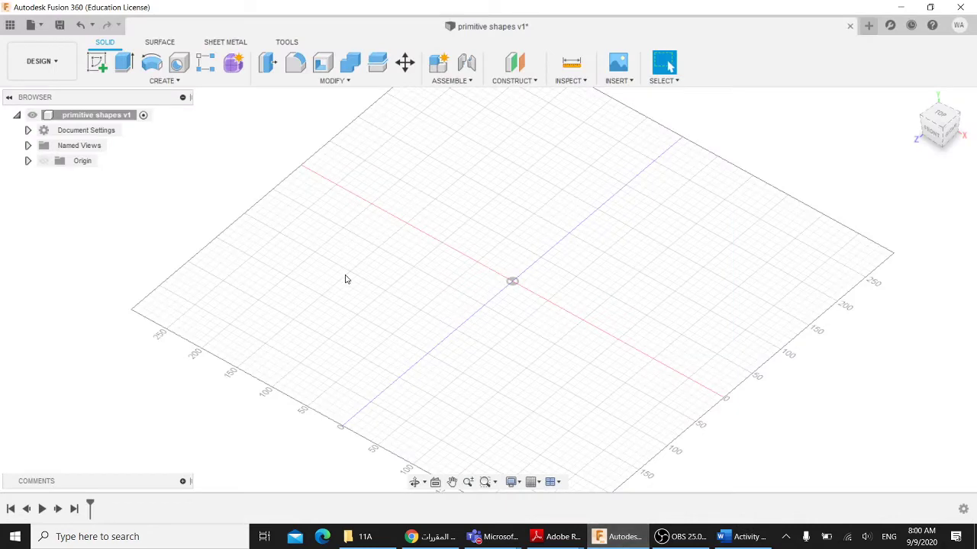
scroll(679, 123, "up", 3)
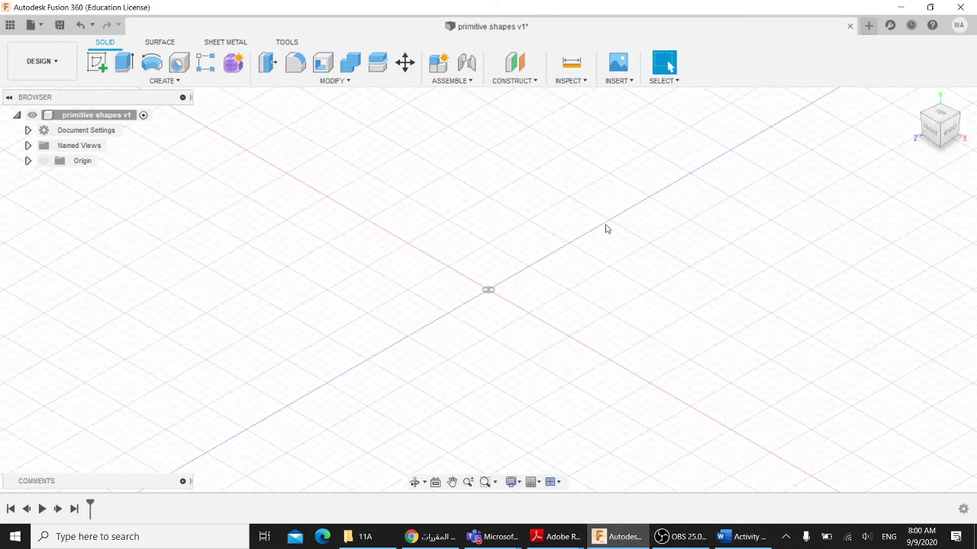
scroll(535, 252, "up", 2)
scroll(535, 251, "up", 1)
scroll(535, 252, "down", 4)
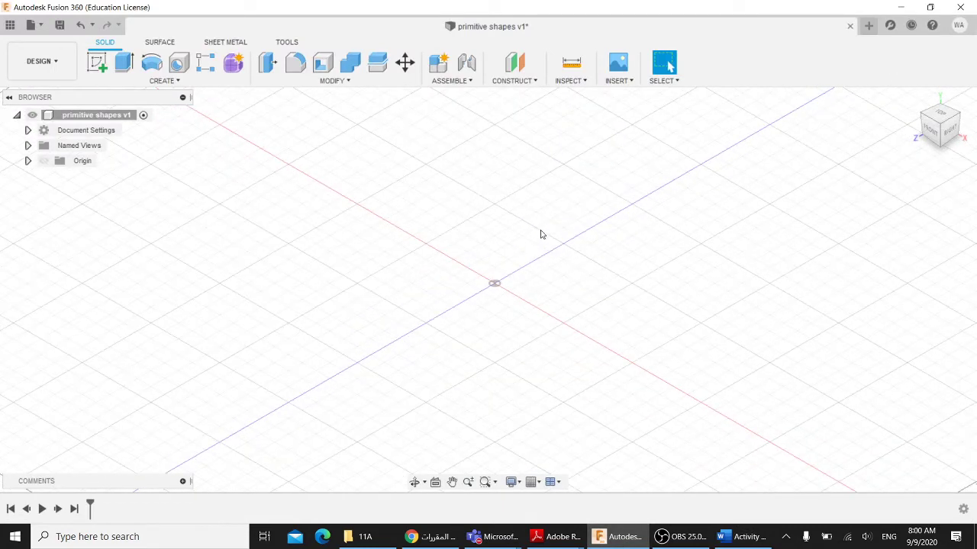
middle_click_drag(541, 234, 532, 248)
left_click(10, 25)
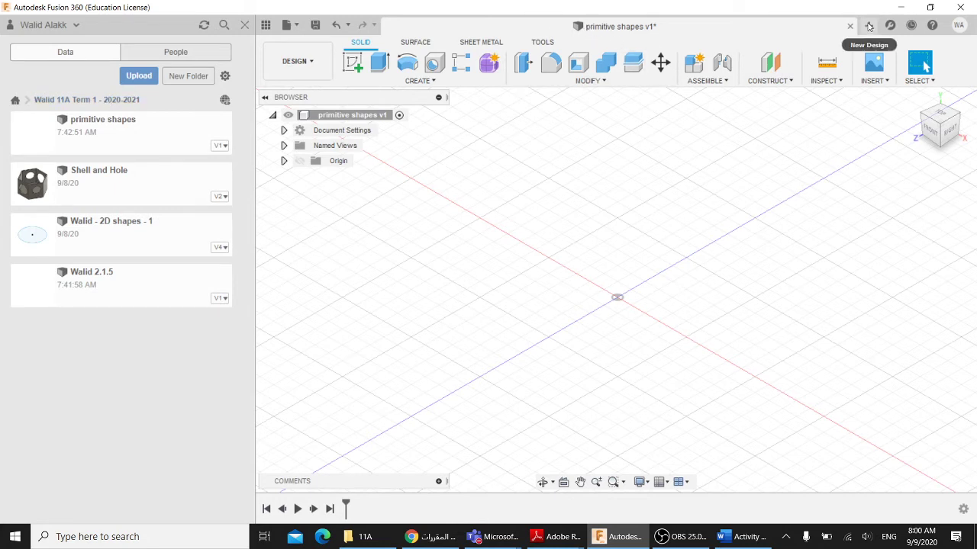
left_click(868, 26)
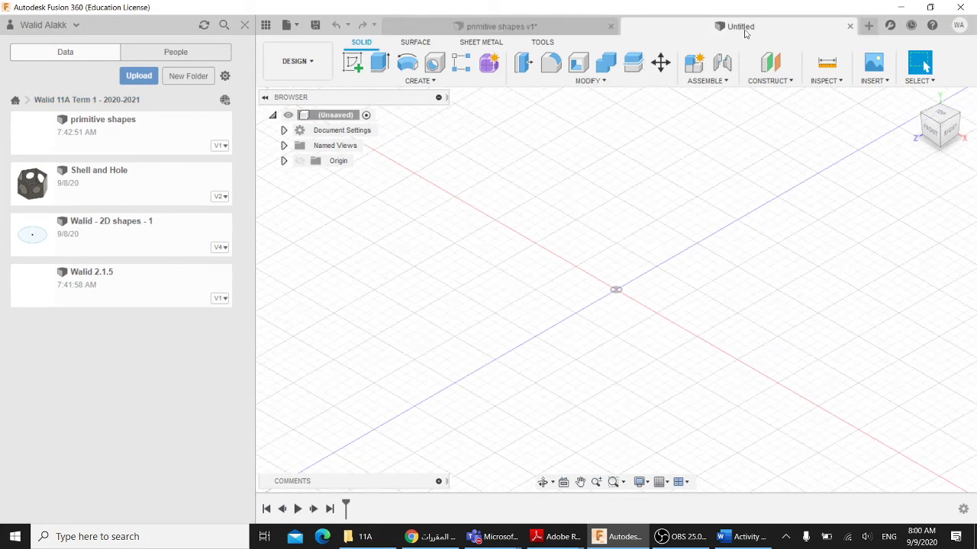
- Save the new design under the student's 2.1.1 file name
left_click(315, 24)
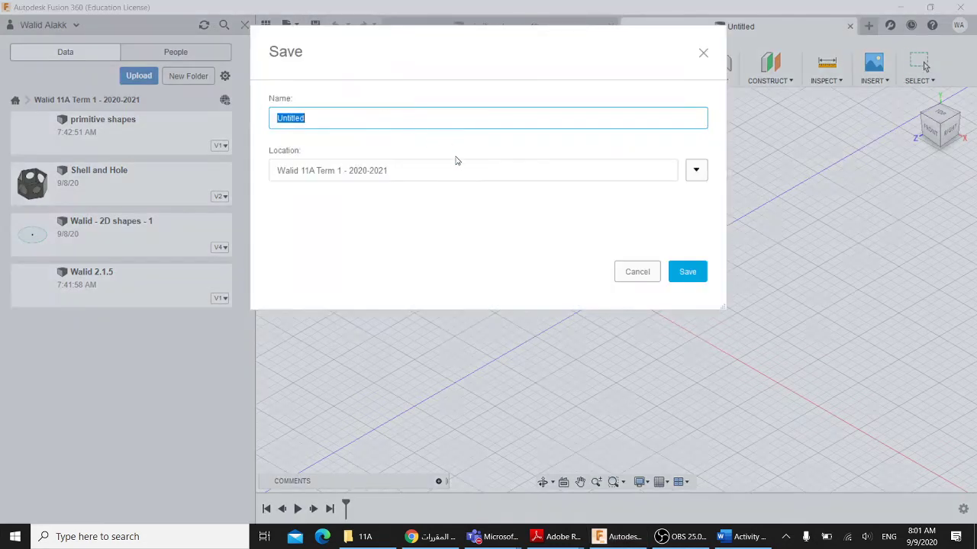
type("Walid 2.1.1")
left_click(681, 272)
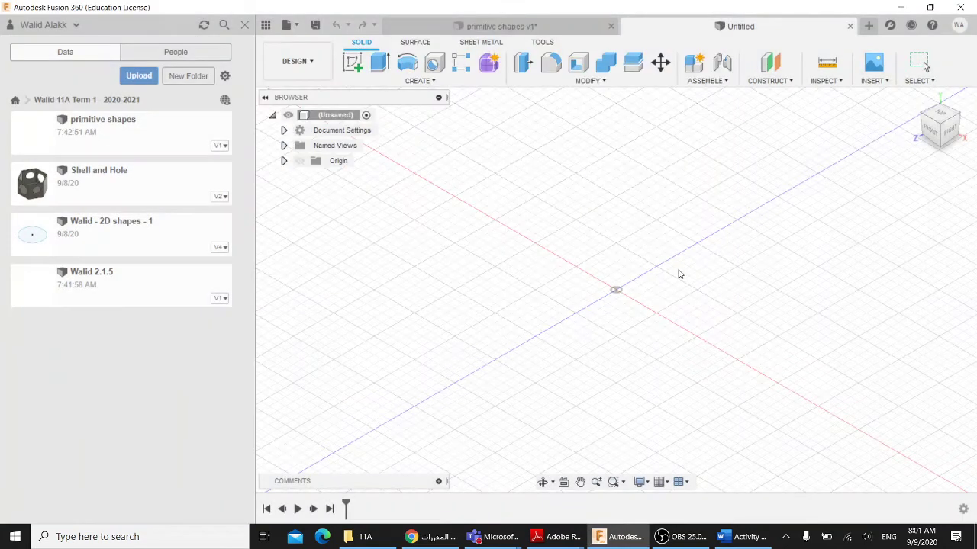
- Close primitive shapes without saving and bring back the Activity 2.1.1 worksheet
left_click(602, 29)
left_click(610, 28)
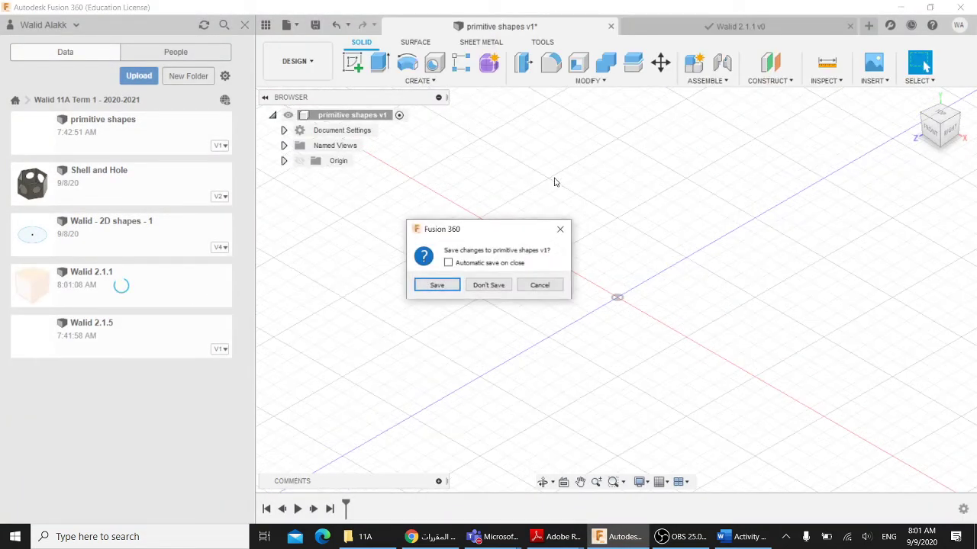
left_click(493, 286)
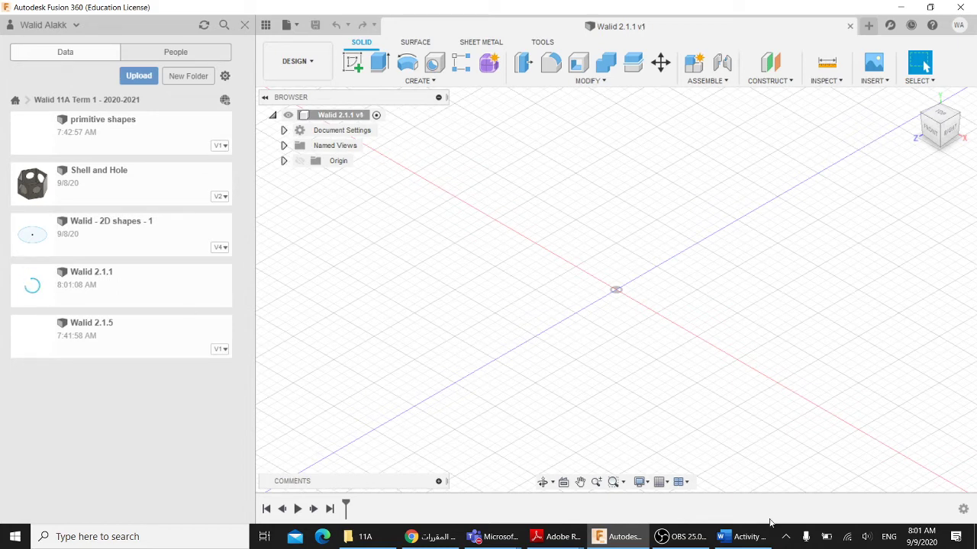
left_click(744, 536)
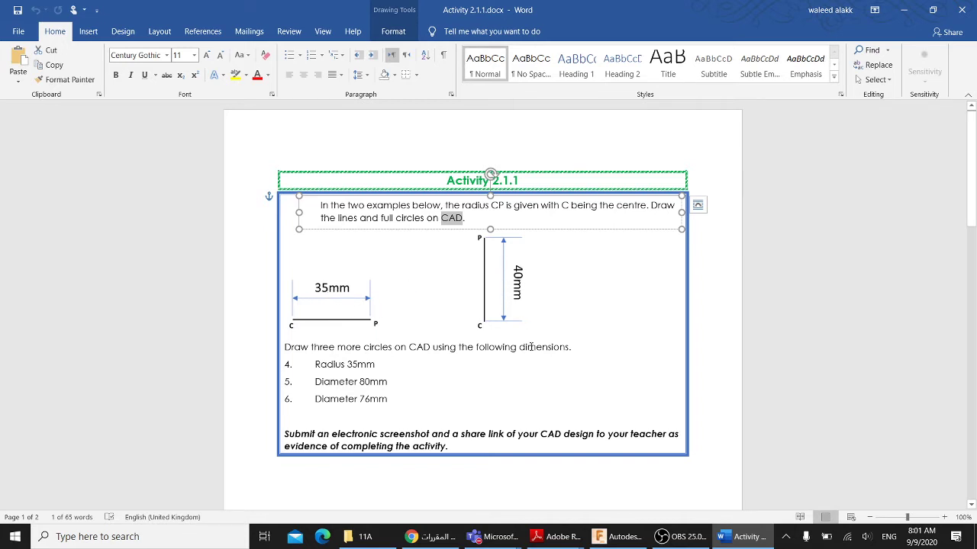
left_click(742, 536)
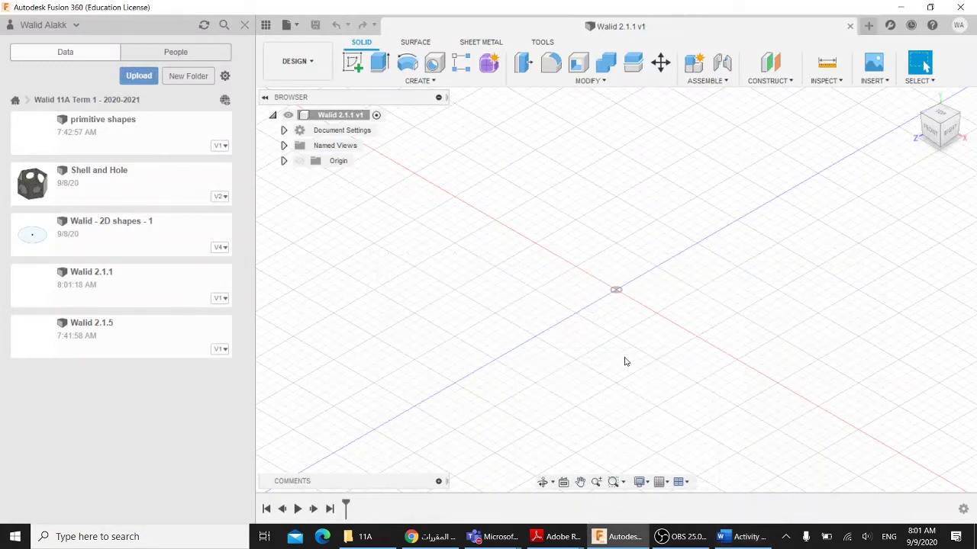
- Start a sketch on the ground plane and draw a 35 mm horizontal line
left_click(352, 63)
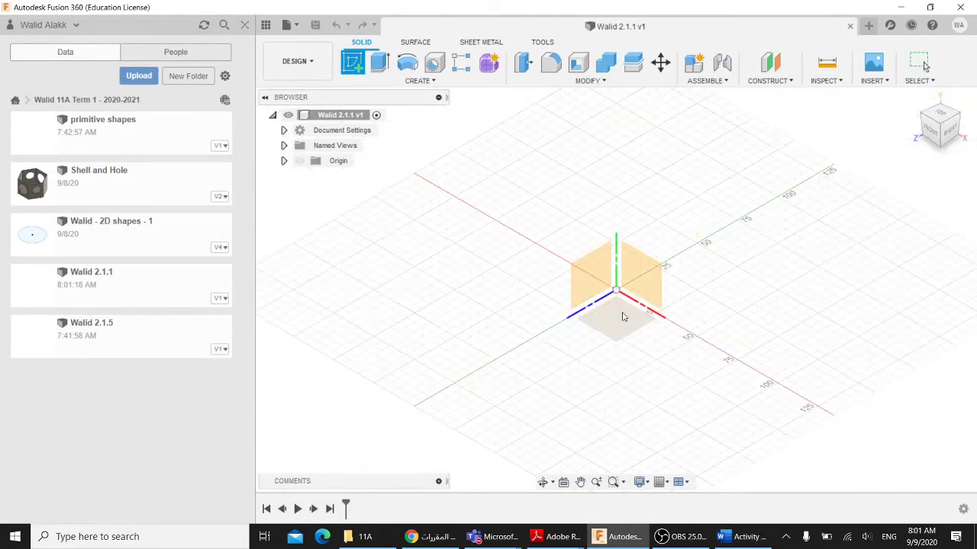
left_click(623, 316)
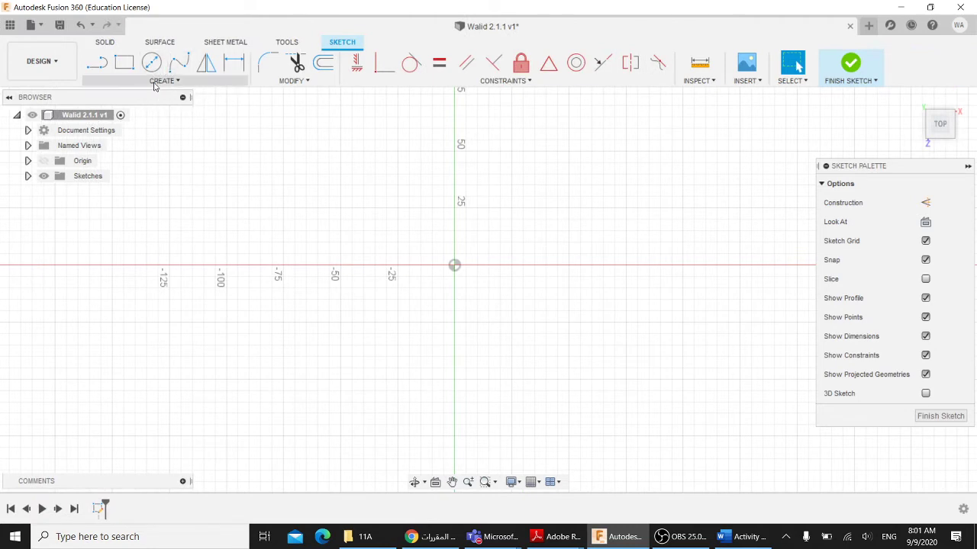
left_click(96, 63)
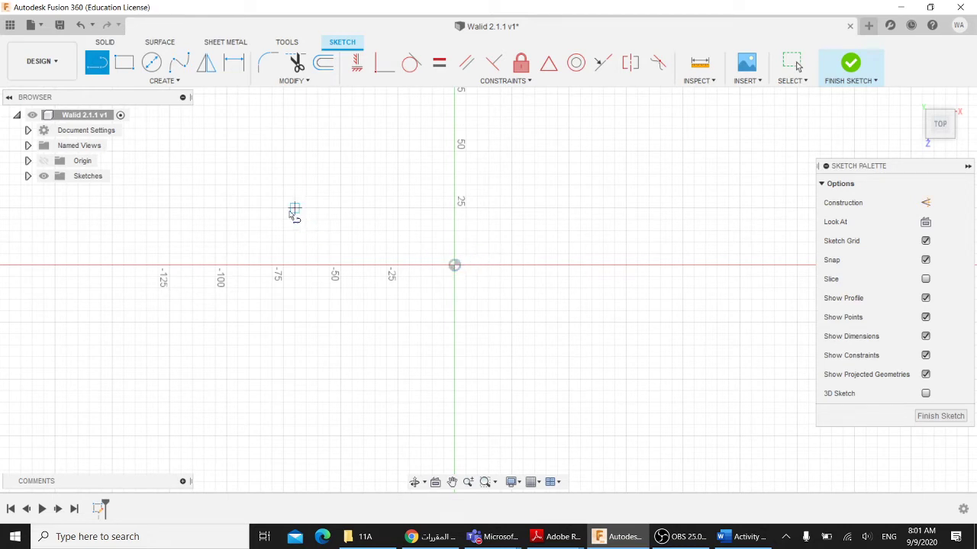
left_click(283, 207)
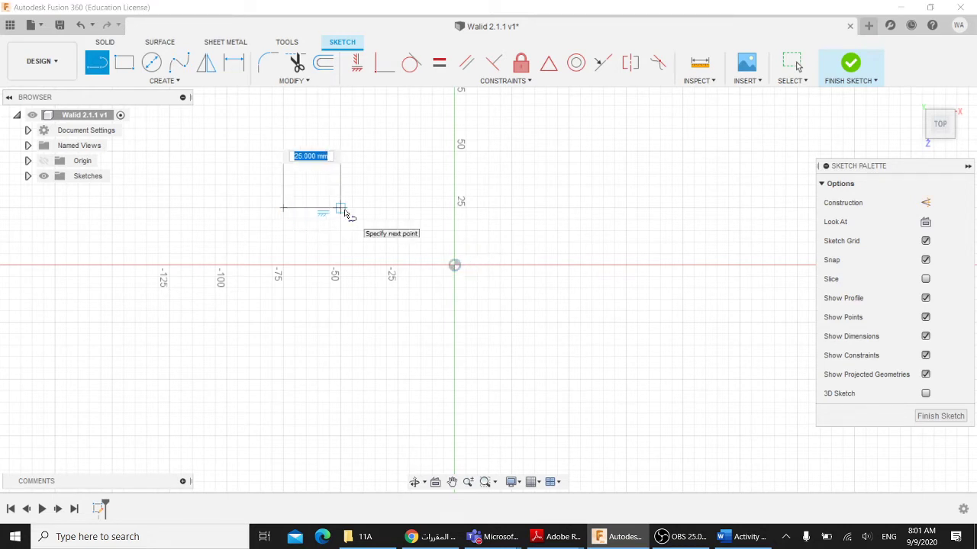
type("35")
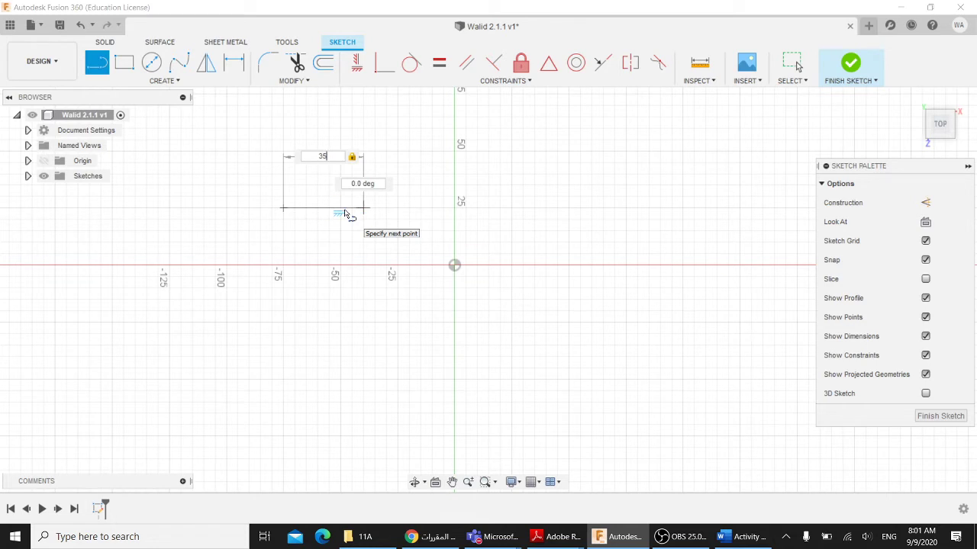
key("Return")
key("Escape")
- Draw a 40 mm vertical line right of the origin and select it
left_click(96, 62)
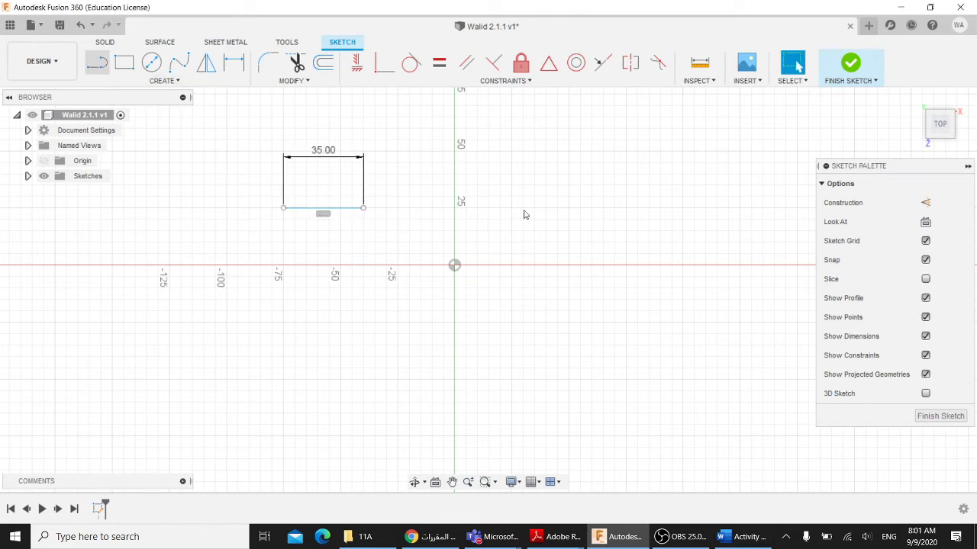
left_click(568, 208)
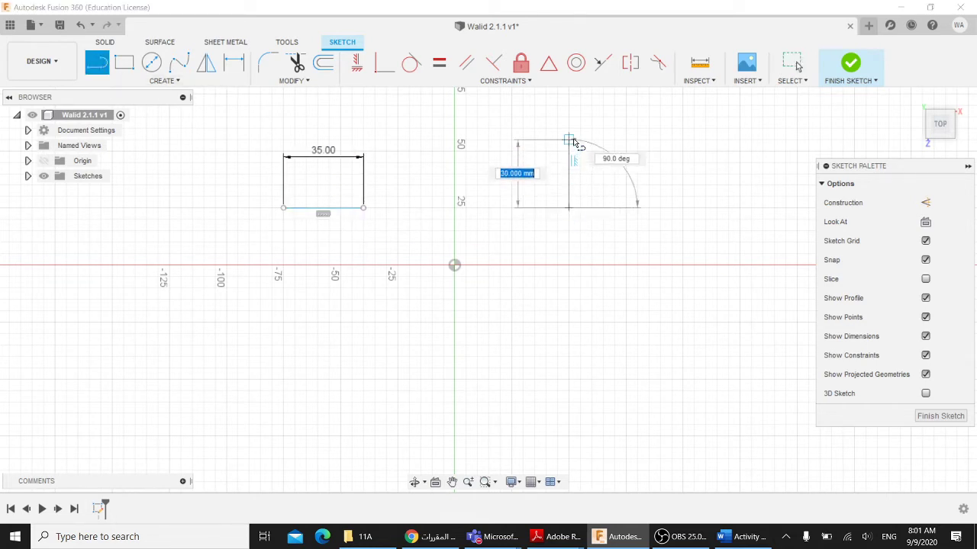
type("40")
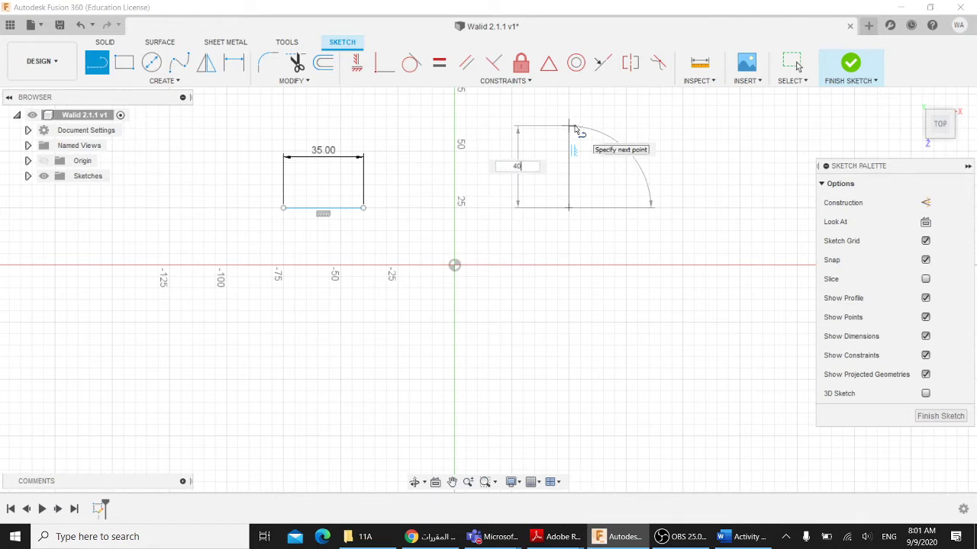
key("Return")
key("Escape")
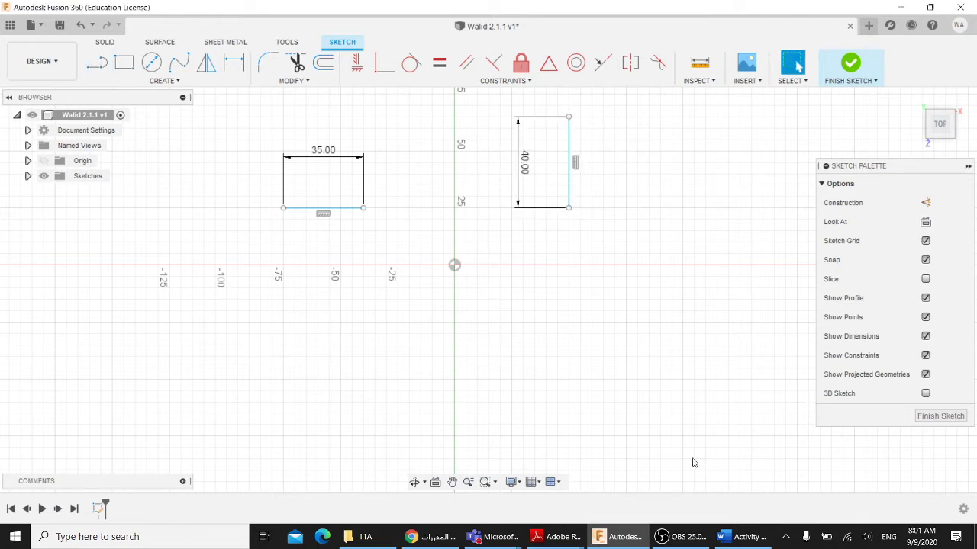
left_click(741, 538)
left_click(742, 539)
middle_click_drag(596, 301, 615, 367)
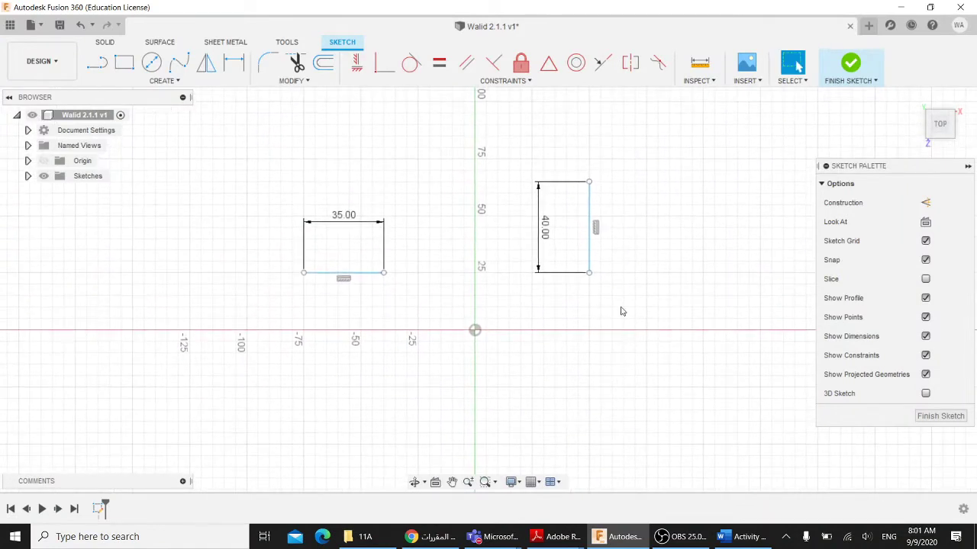
left_click(592, 208)
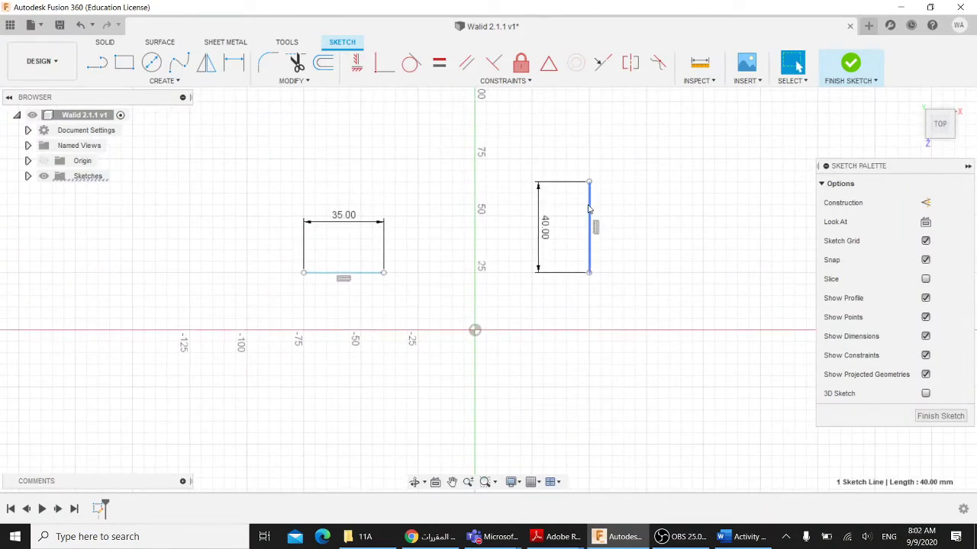
- Draw a 70 mm Center Diameter Circle spanning the 35 mm line's endpoints
left_click(347, 275)
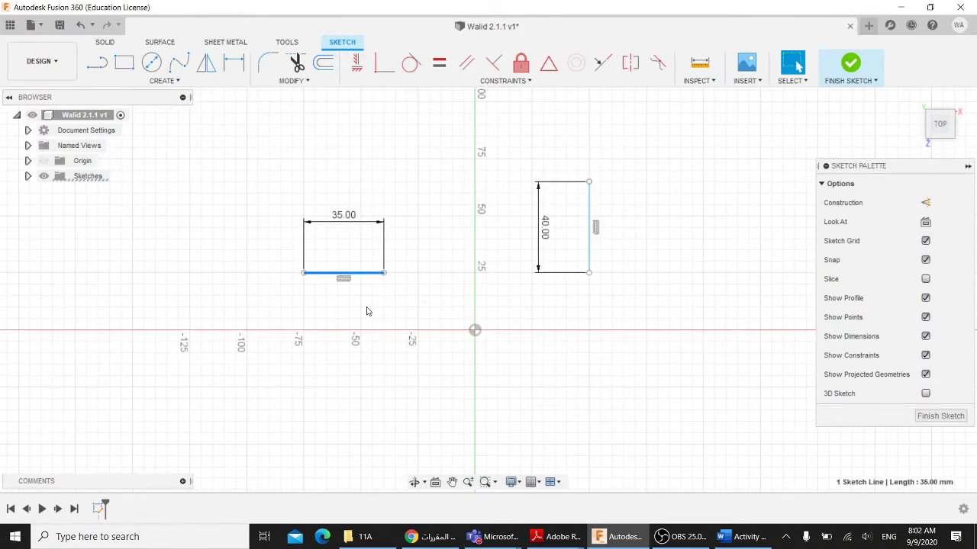
left_click(168, 81)
mouse_move(129, 131)
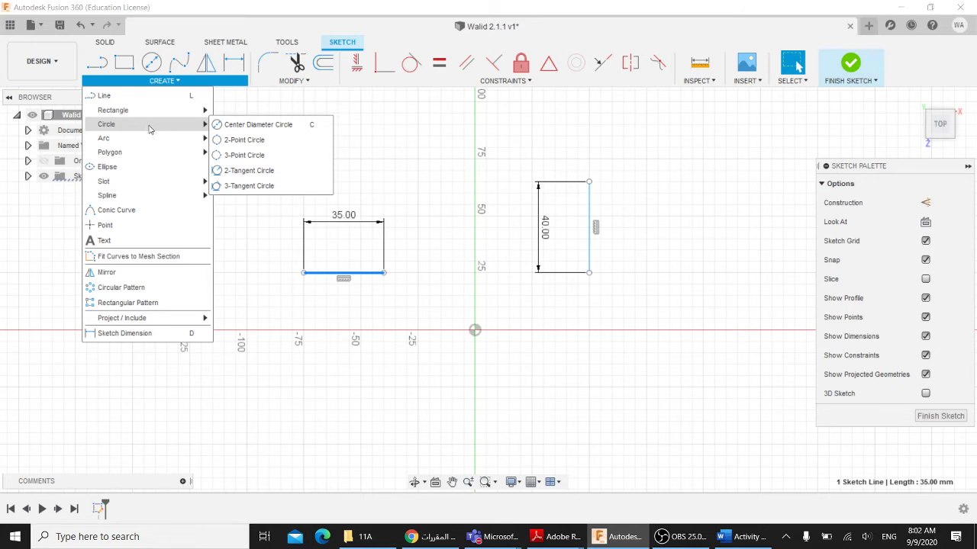
left_click(224, 127)
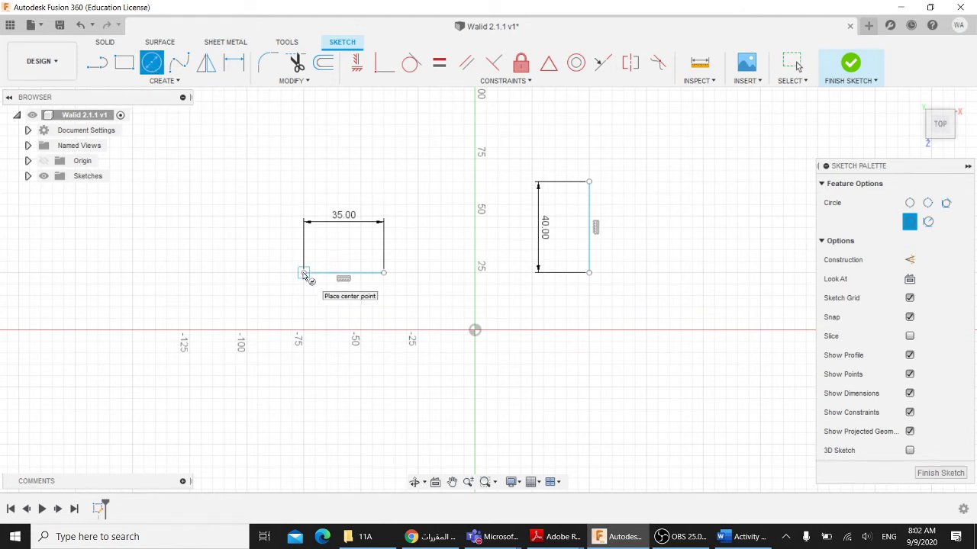
left_click(304, 273)
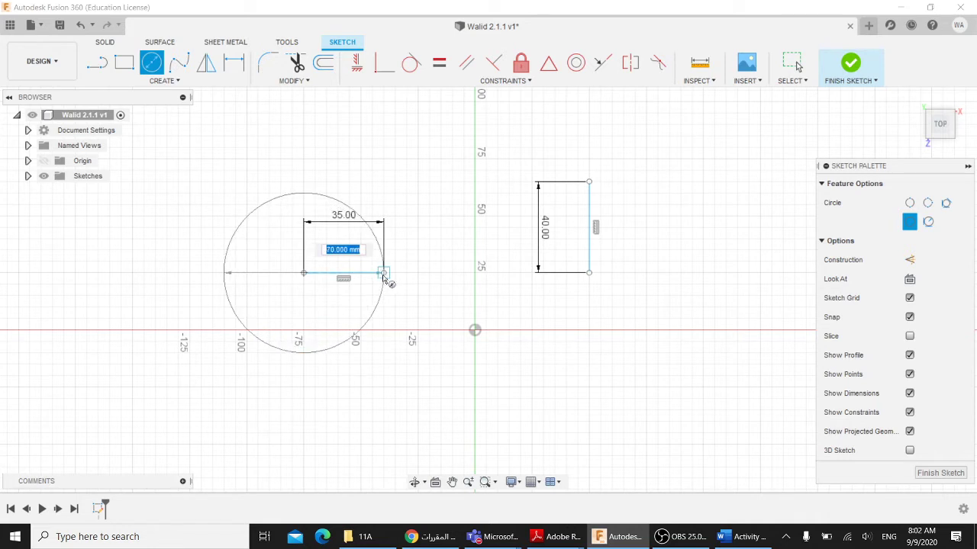
left_click(384, 275)
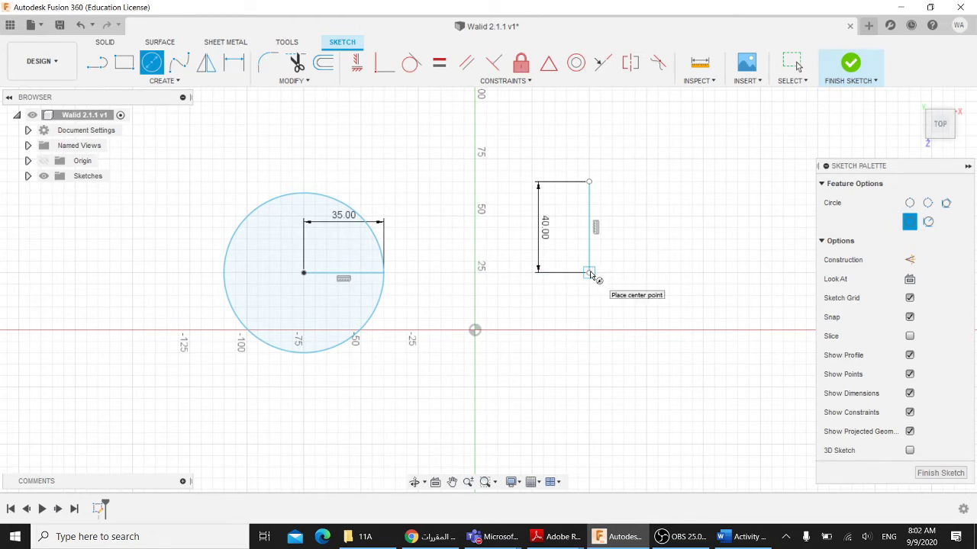
- Draw an 80 mm circle spanning the 40 mm line, then bring up the worksheet
left_click(739, 543)
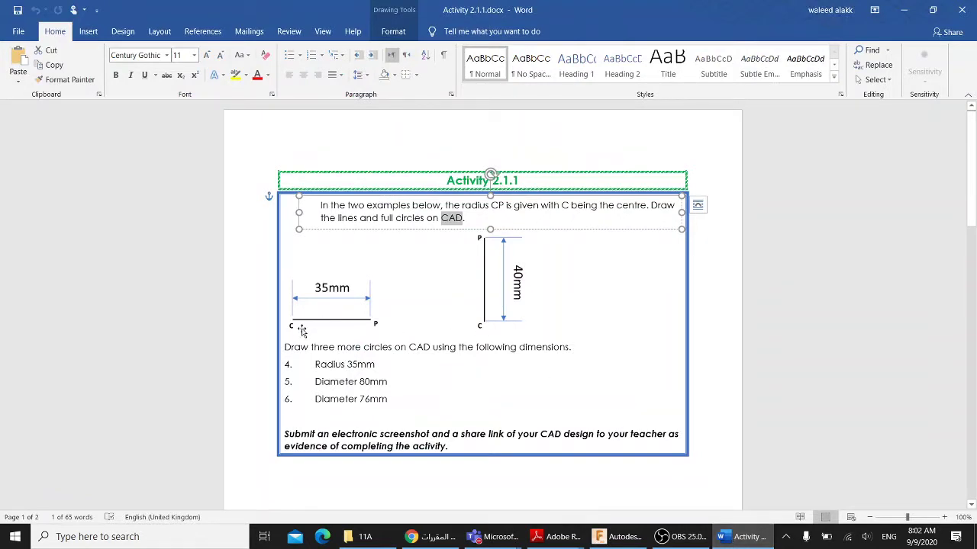
left_click(763, 539)
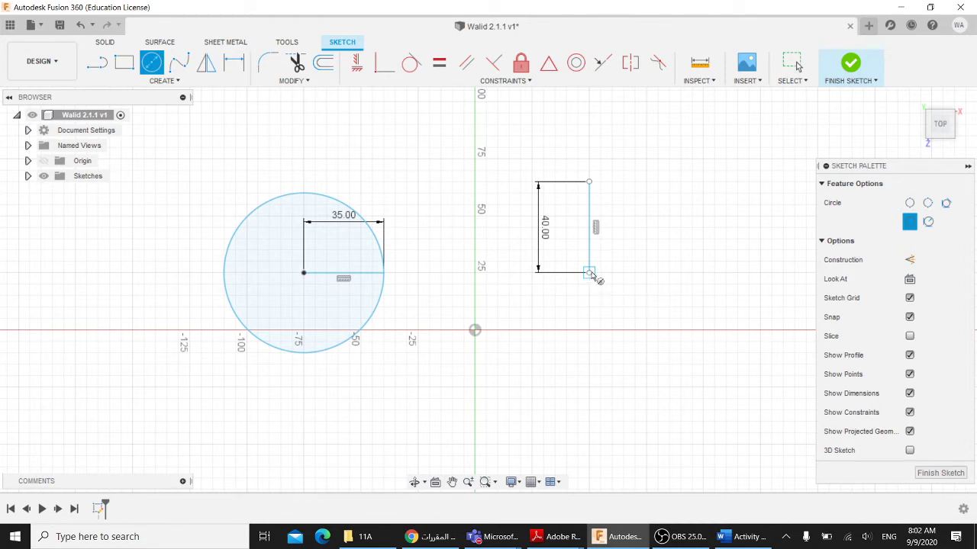
left_click(588, 273)
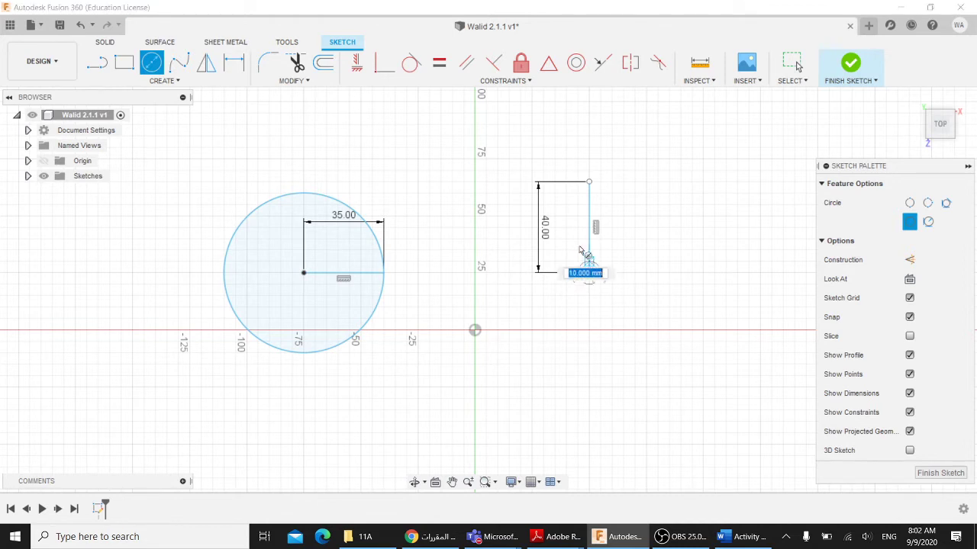
left_click(590, 184)
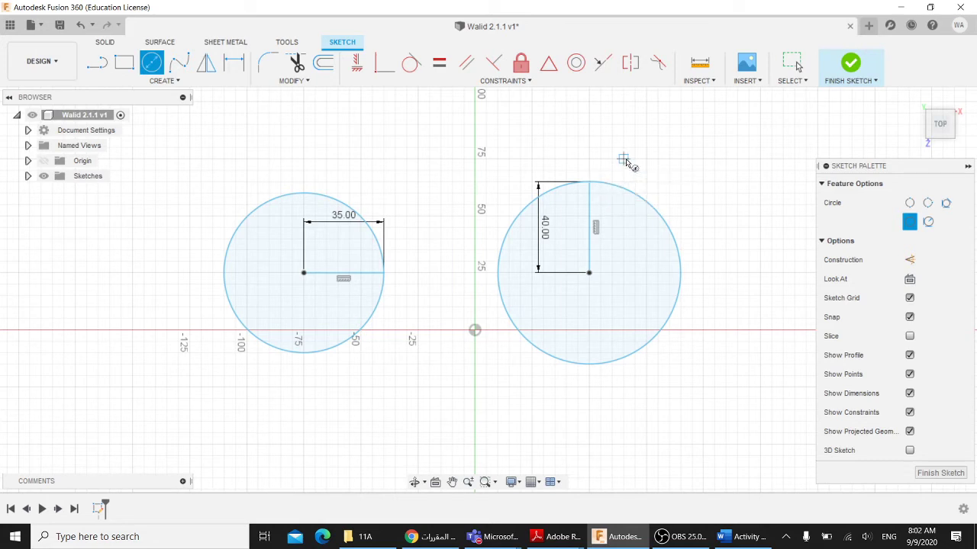
key("Escape")
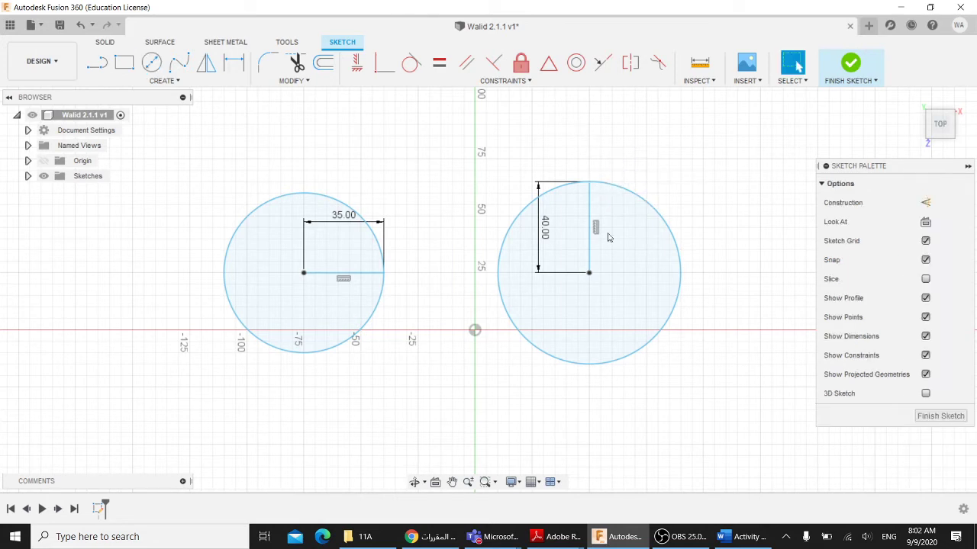
middle_click_drag(686, 322, 678, 262)
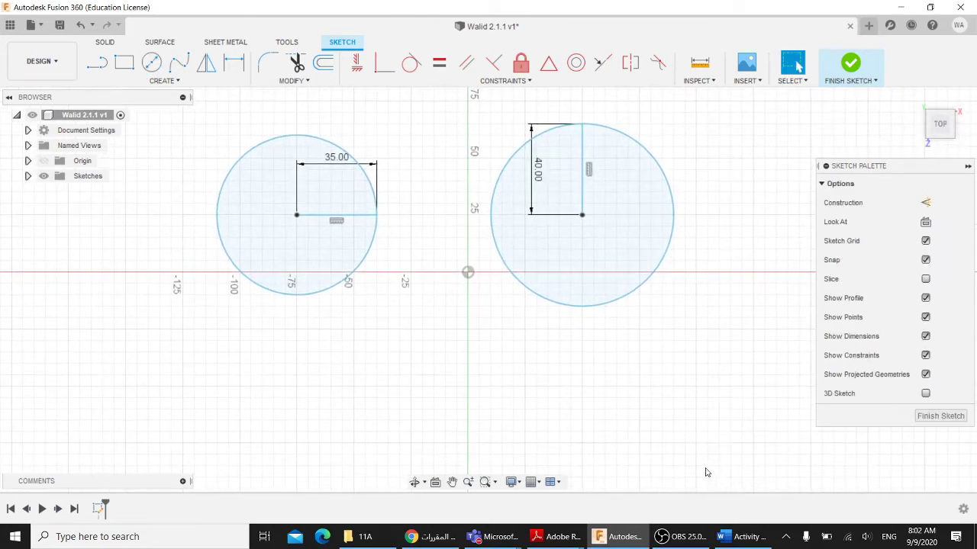
left_click(744, 537)
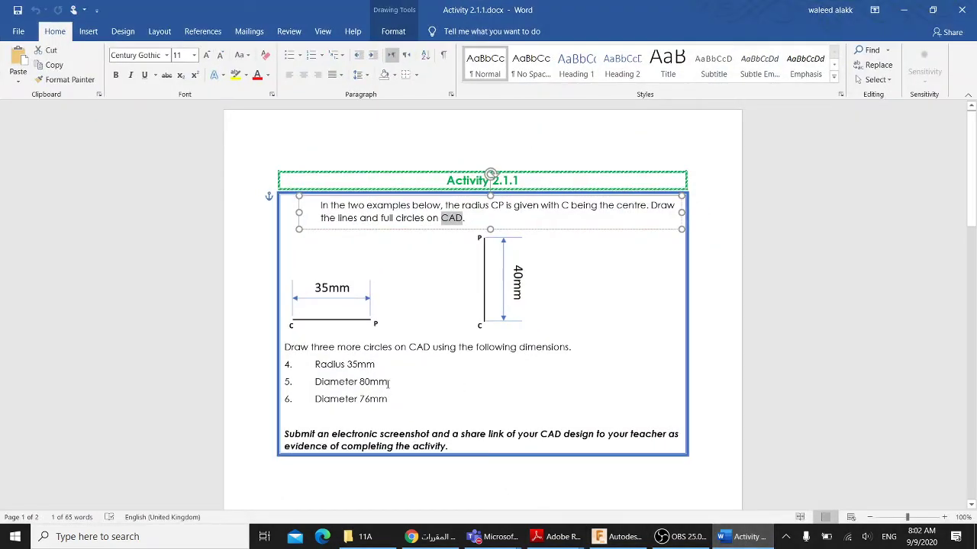
- Highlight the 'draw three more circles' task, then minimize Word to show the sketch
scroll(331, 371, "down", 2)
left_click_drag(311, 286, 571, 286)
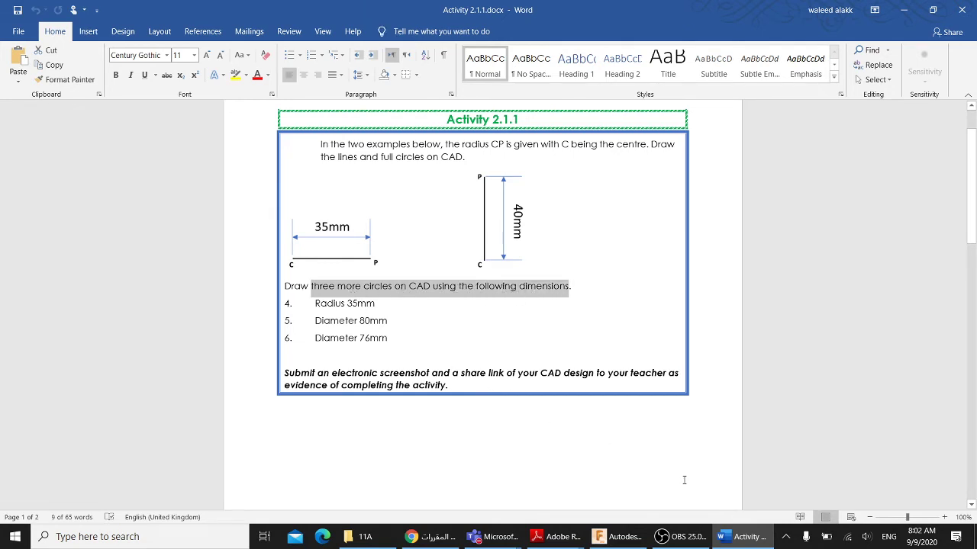
left_click(328, 304)
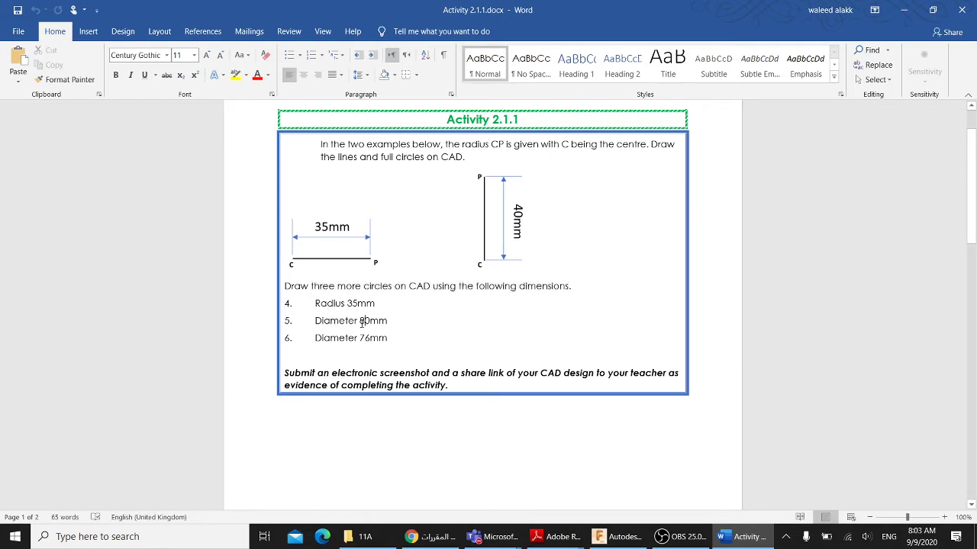
left_click(740, 537)
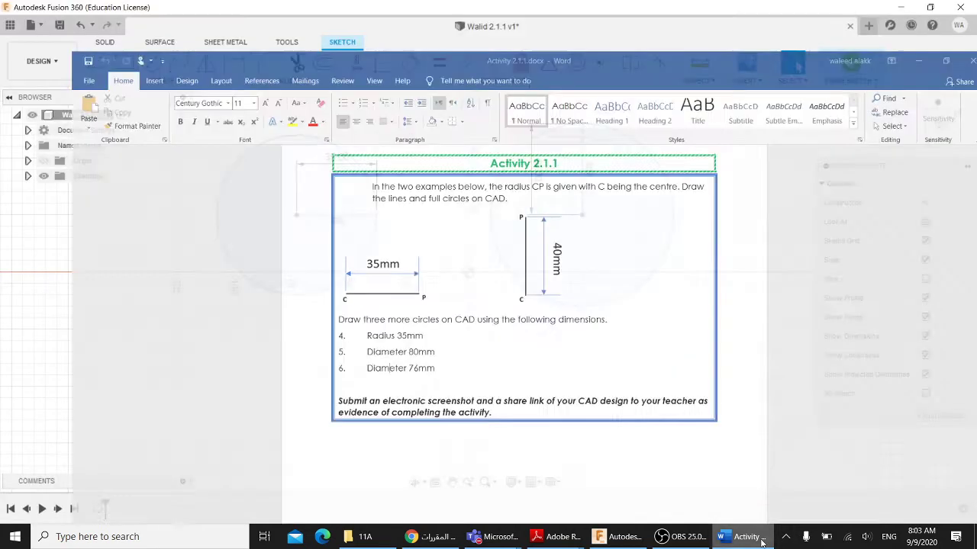
- Place a centre-diameter circle's centre below the left circle, then bring up the Word activity sheet
scroll(483, 379, "down", 2)
middle_click_drag(482, 373, 457, 293)
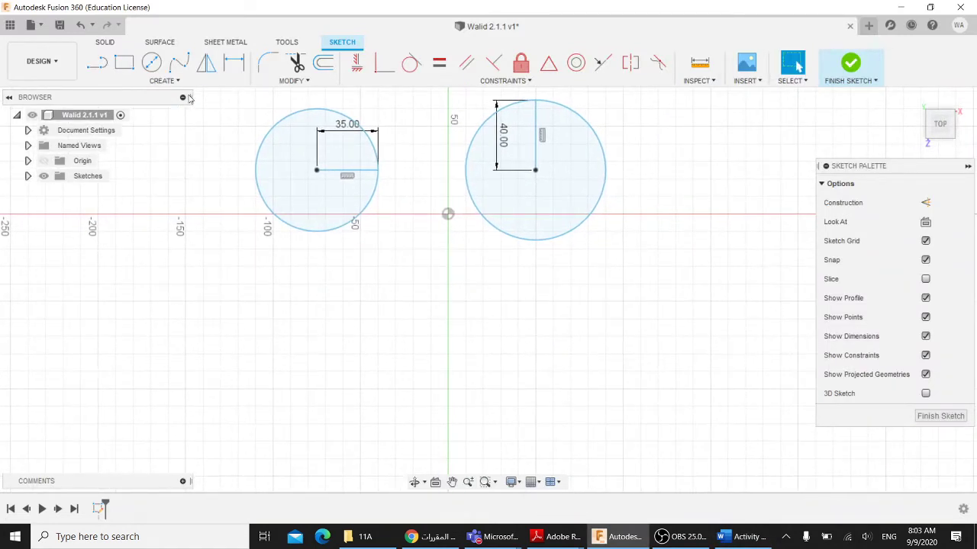
left_click(151, 64)
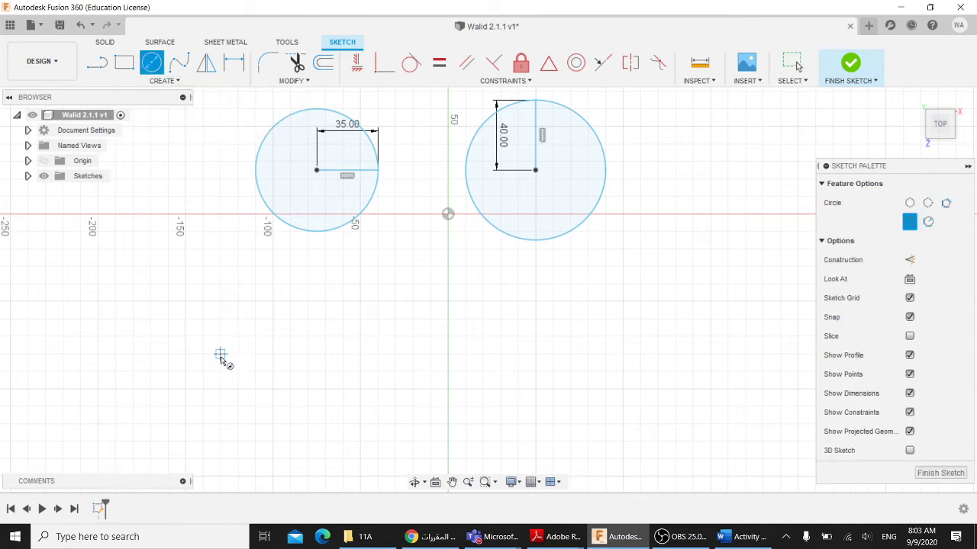
left_click(221, 354)
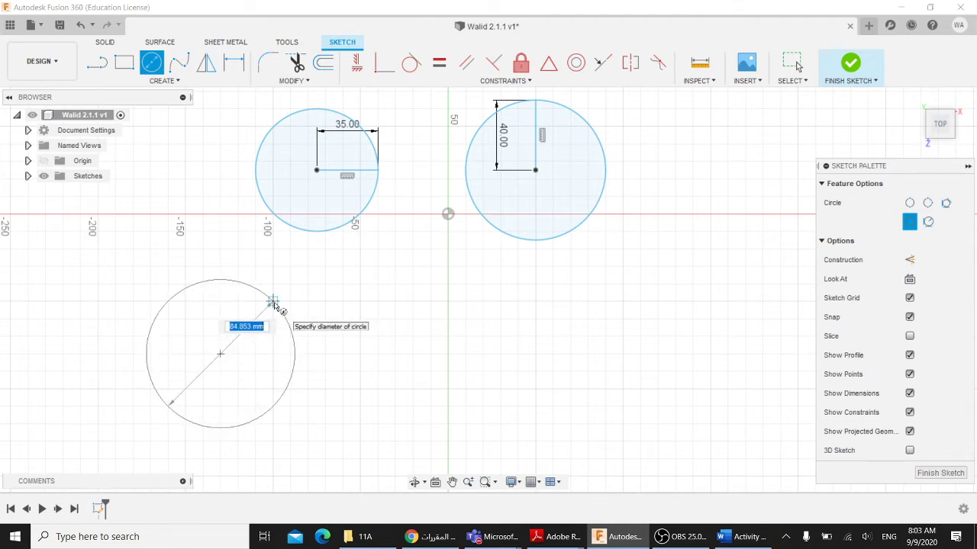
left_click(737, 540)
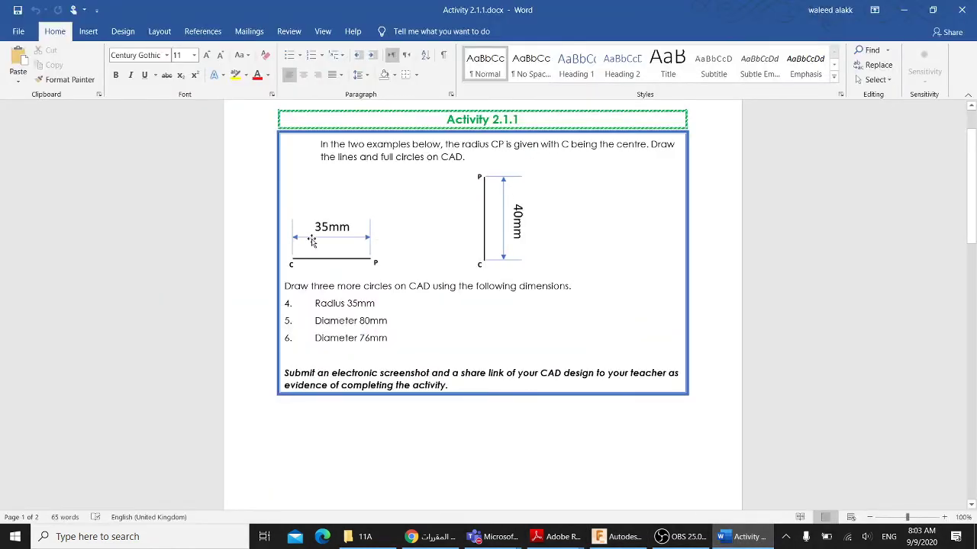
- Note after item 4's 'Radius 35mm' that the diameter is 70, then return to Fusion 360
left_click_drag(319, 303, 376, 305)
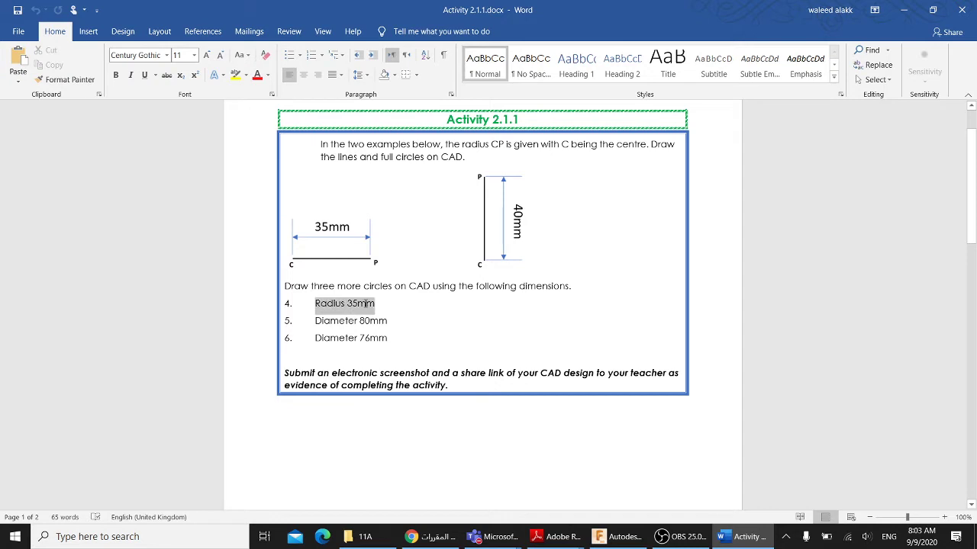
left_click(396, 307)
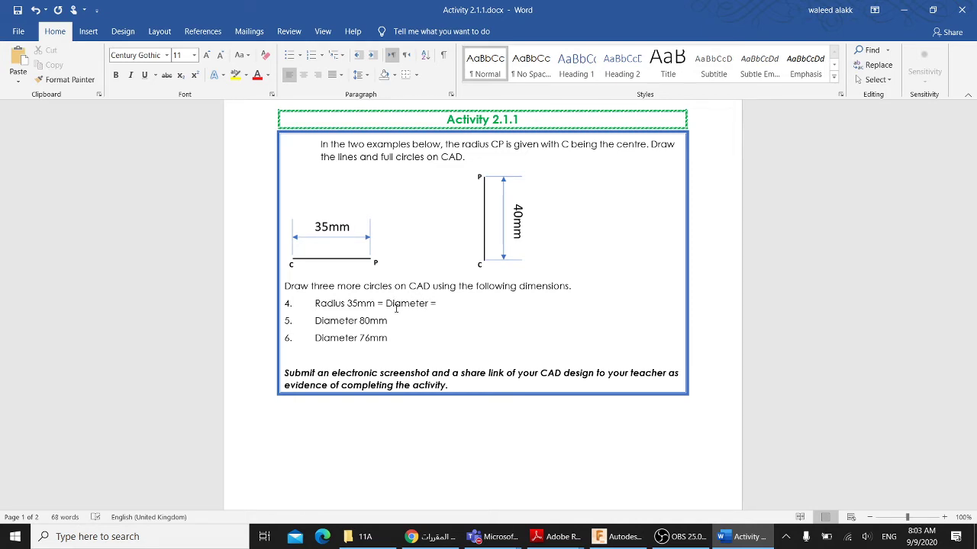
left_click_drag(385, 305, 380, 305)
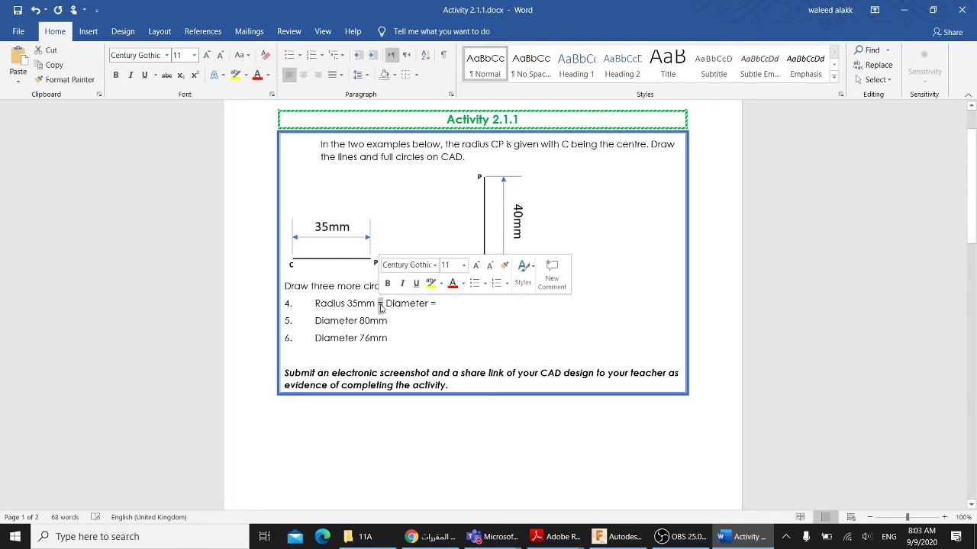
type(":")
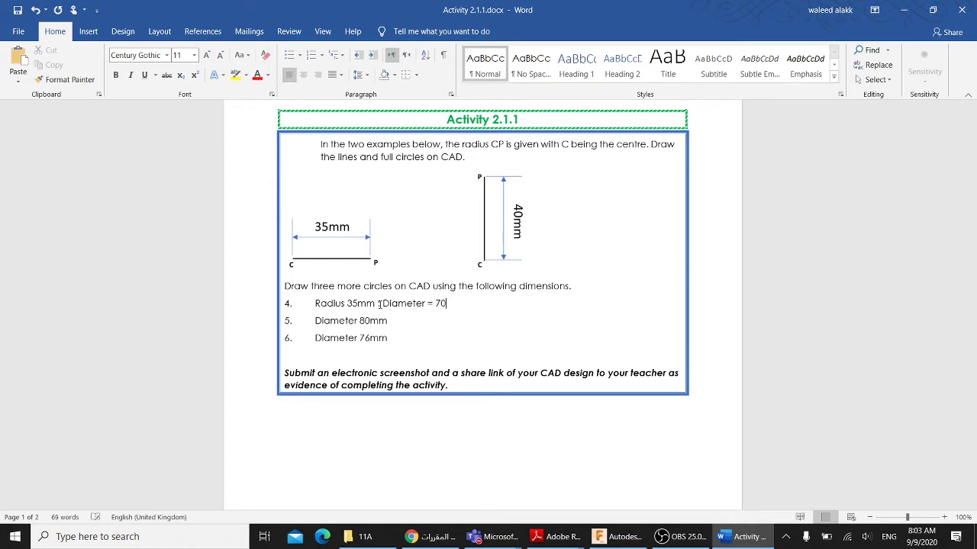
key("alt+Tab")
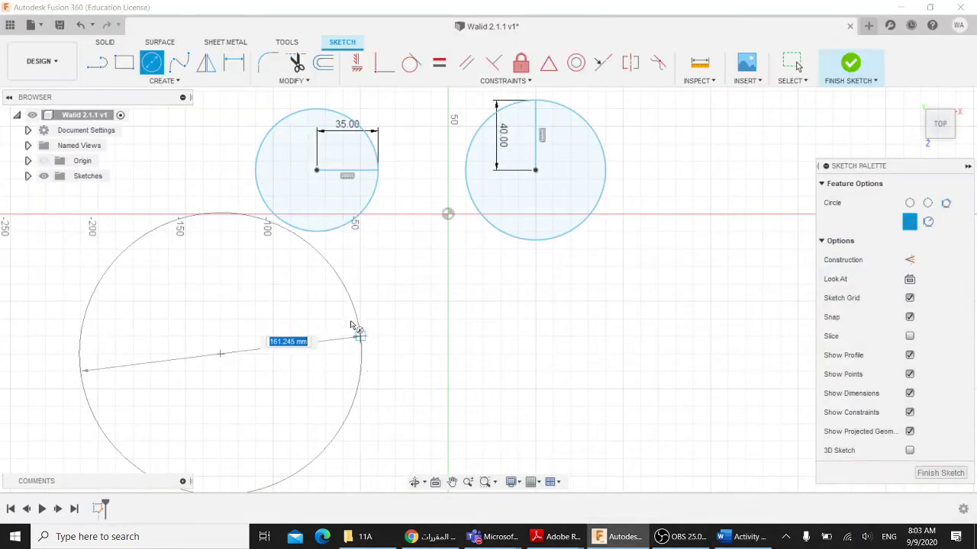
- Size the new circle below the left circle to 70 mm diameter
type("7")
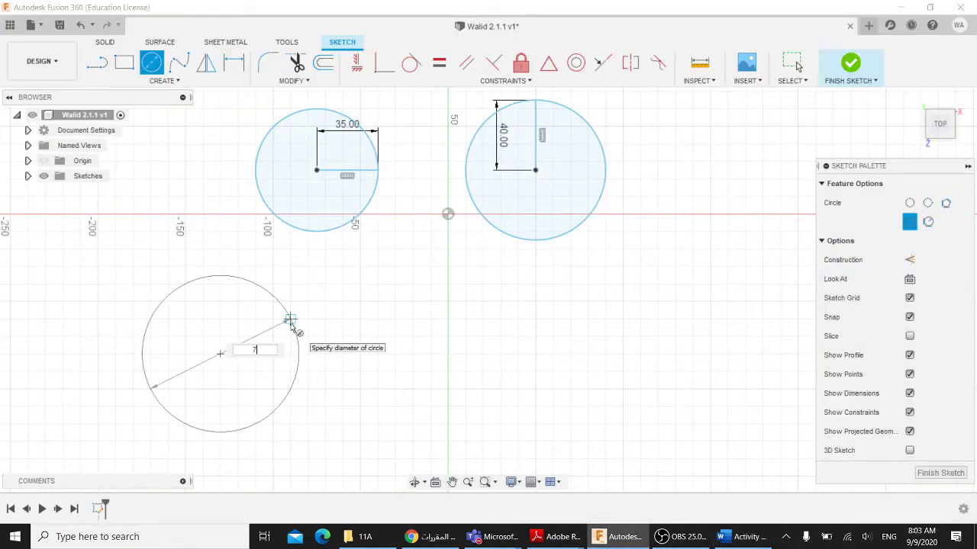
type("0")
key("Return")
key("Escape")
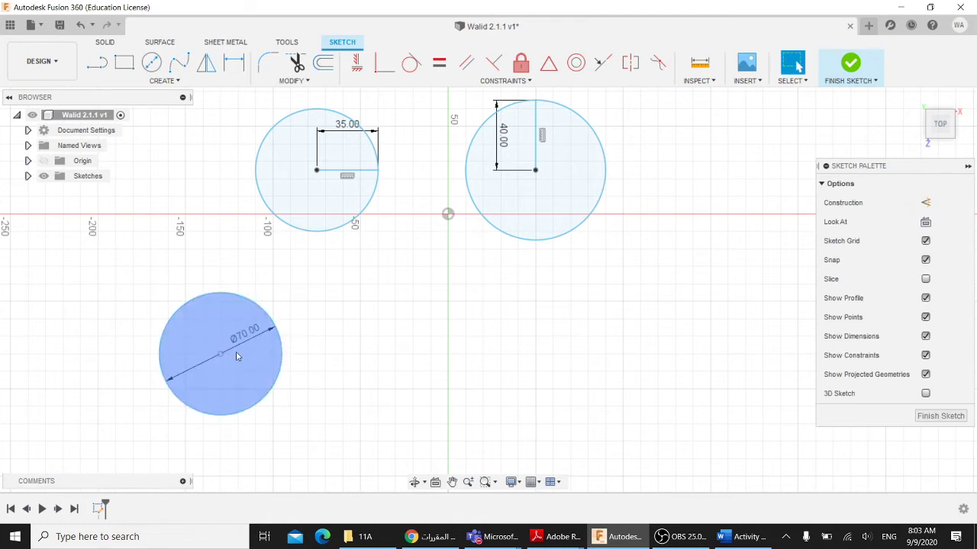
left_click(222, 366)
left_click(681, 456)
- Draw 80 mm and 76 mm diameter circles to the right, then finish the sketch
left_click(151, 62)
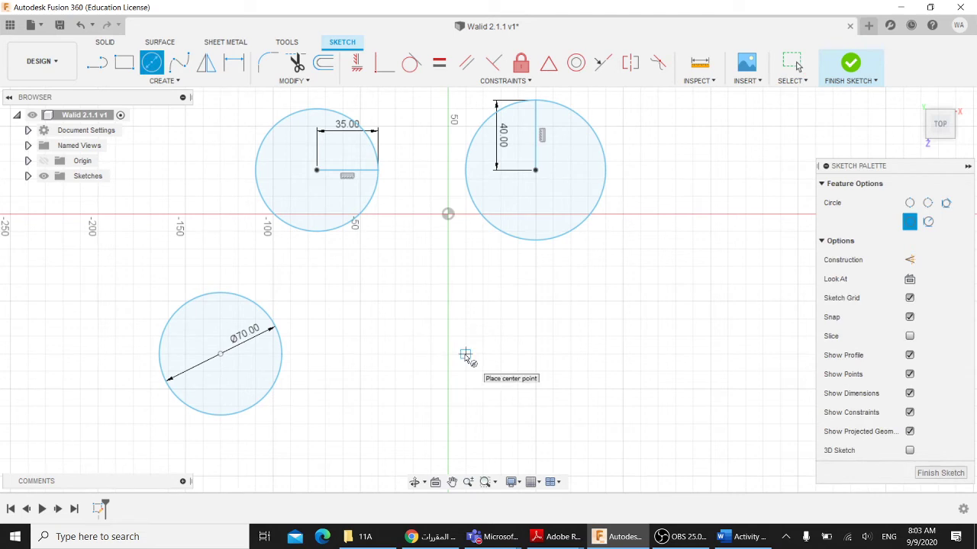
left_click(465, 353)
type("80")
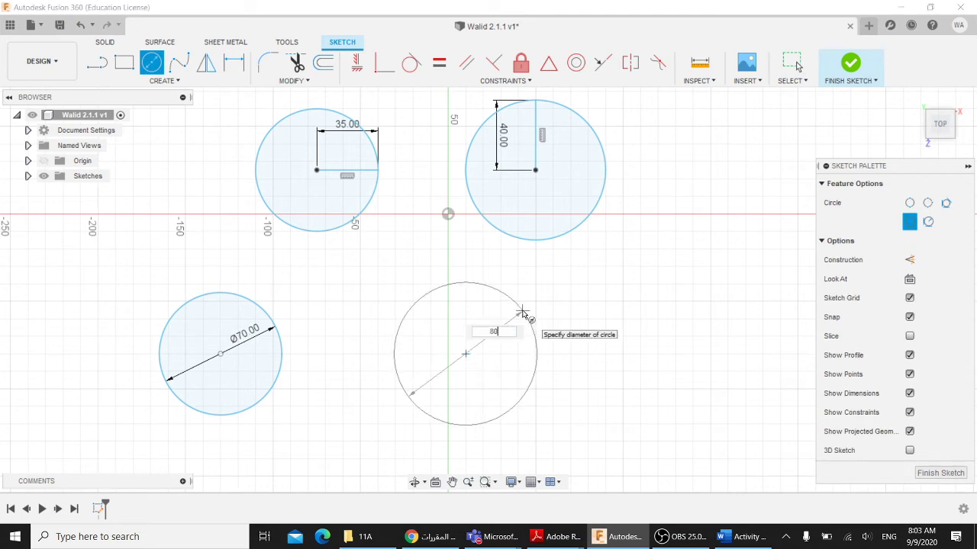
key("Return")
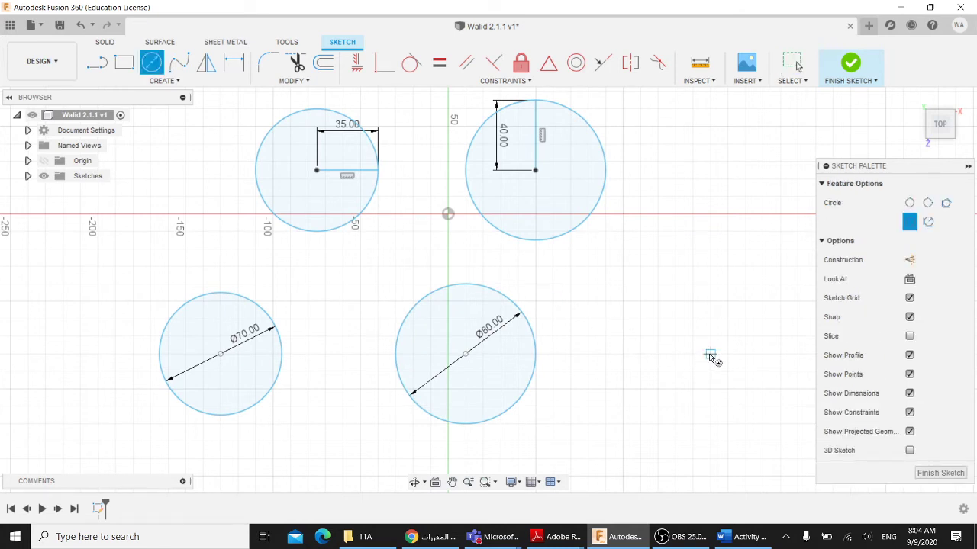
left_click(710, 354)
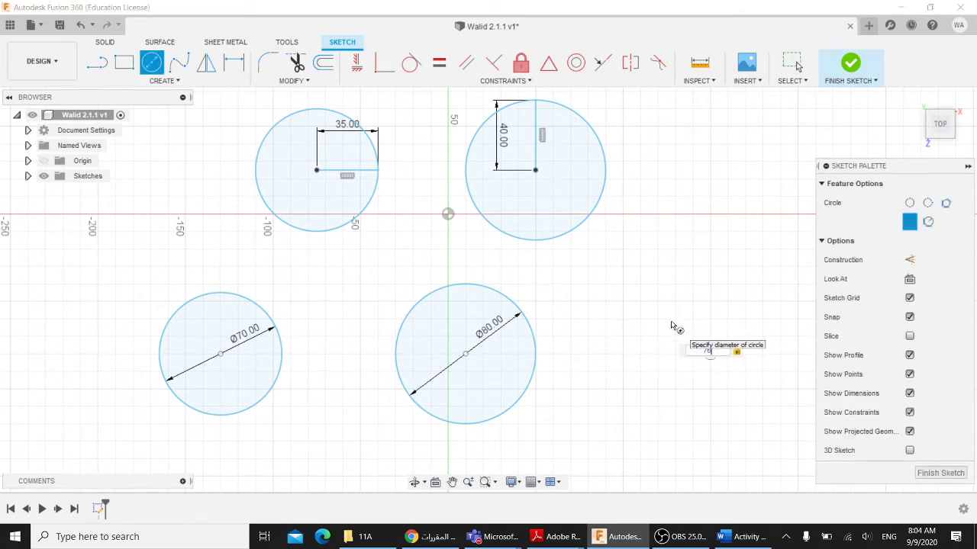
key("Return")
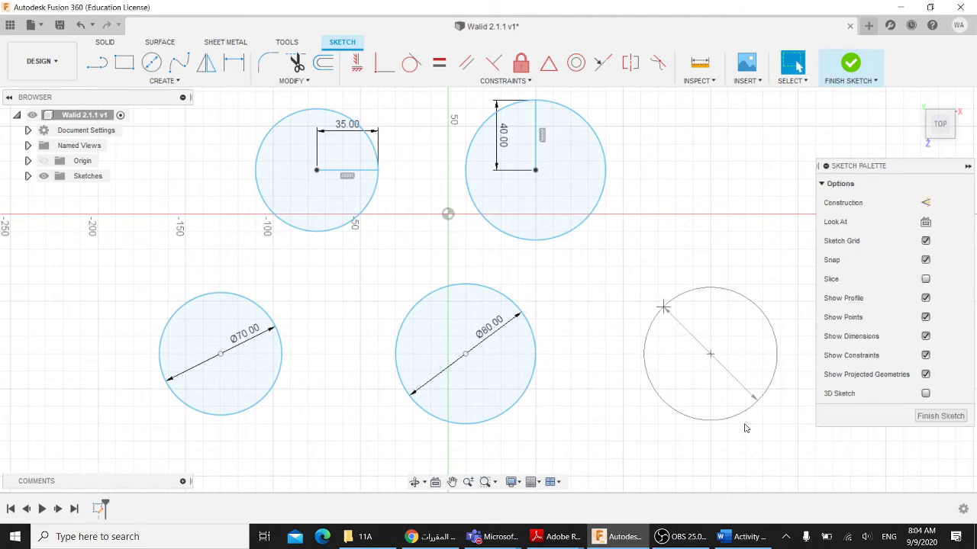
left_click(744, 537)
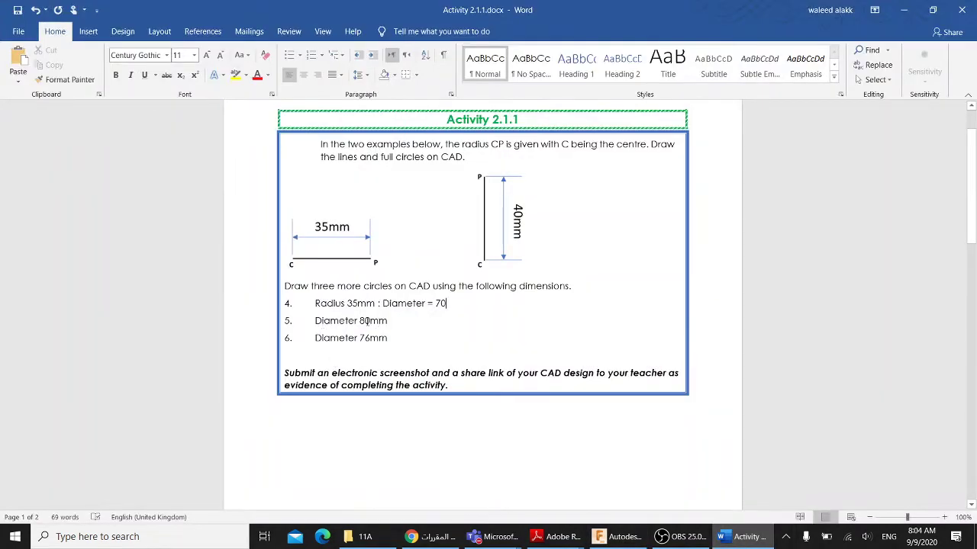
left_click(620, 536)
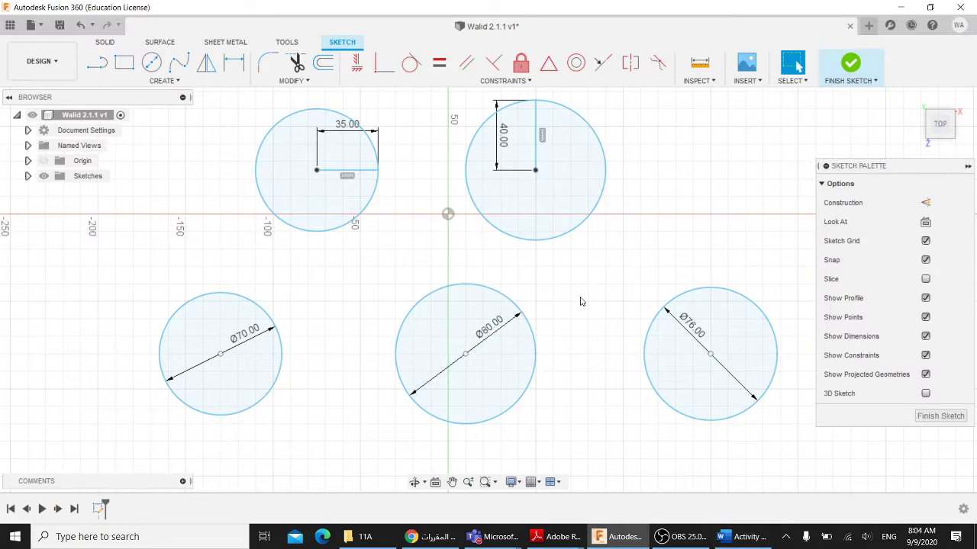
left_click(939, 418)
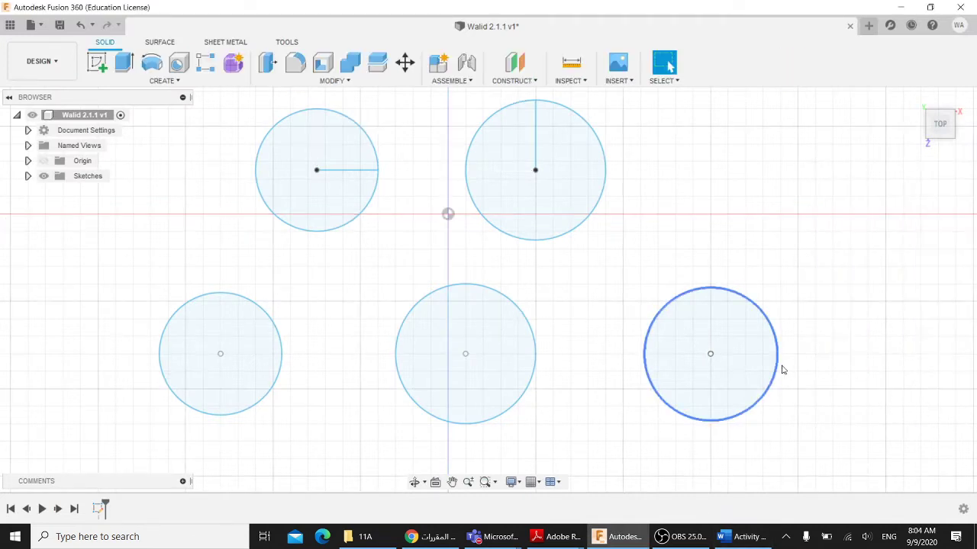
- Recentre the five circles and expand the Sketches folder to show Sketch1
scroll(778, 351, "down", 2)
middle_click_drag(808, 299, 794, 312)
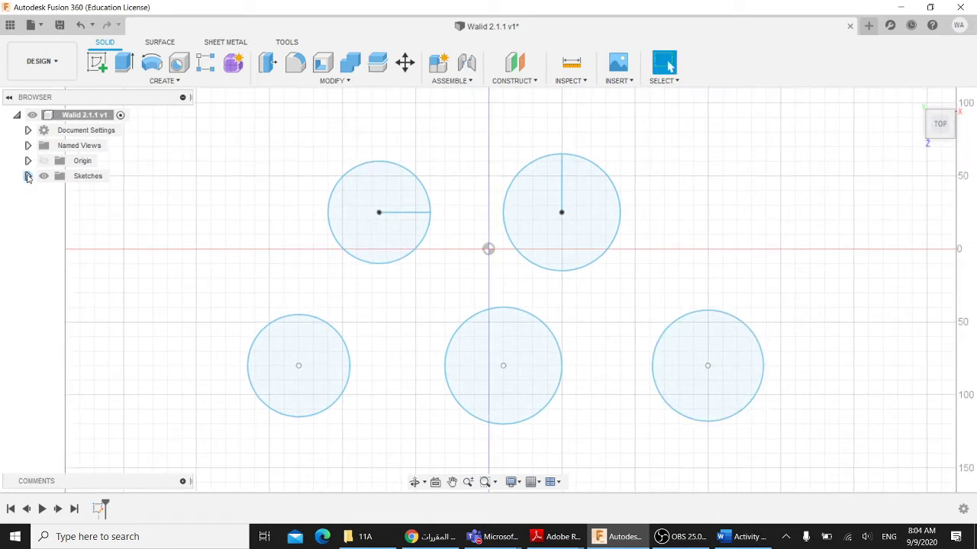
left_click(28, 175)
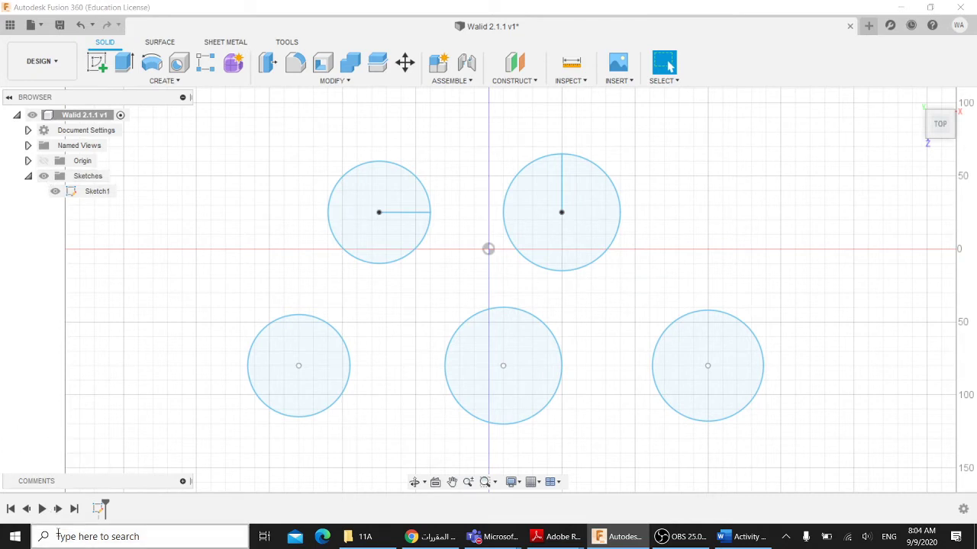
left_click(96, 537)
left_click(702, 200)
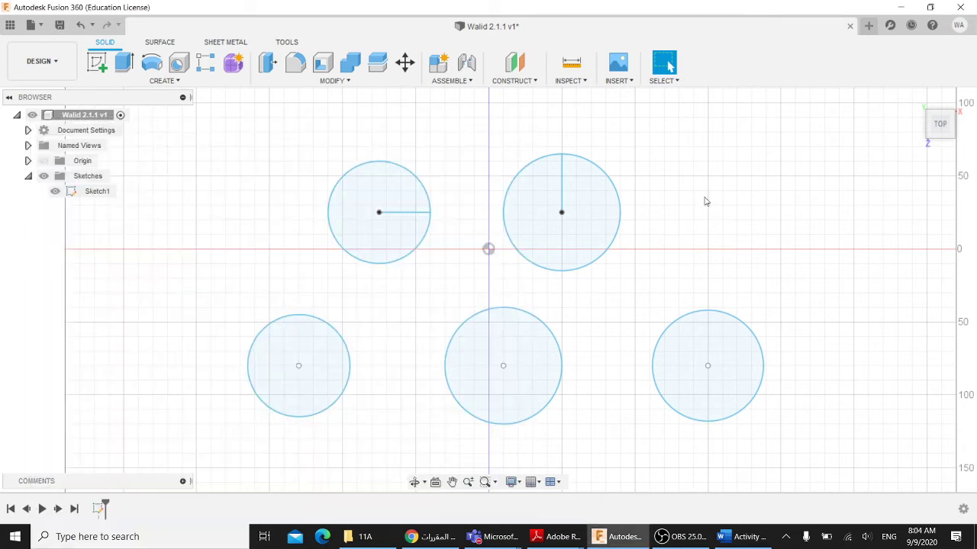
- Save the design as version 2 with the default description and show the Data Panel
left_click(59, 24)
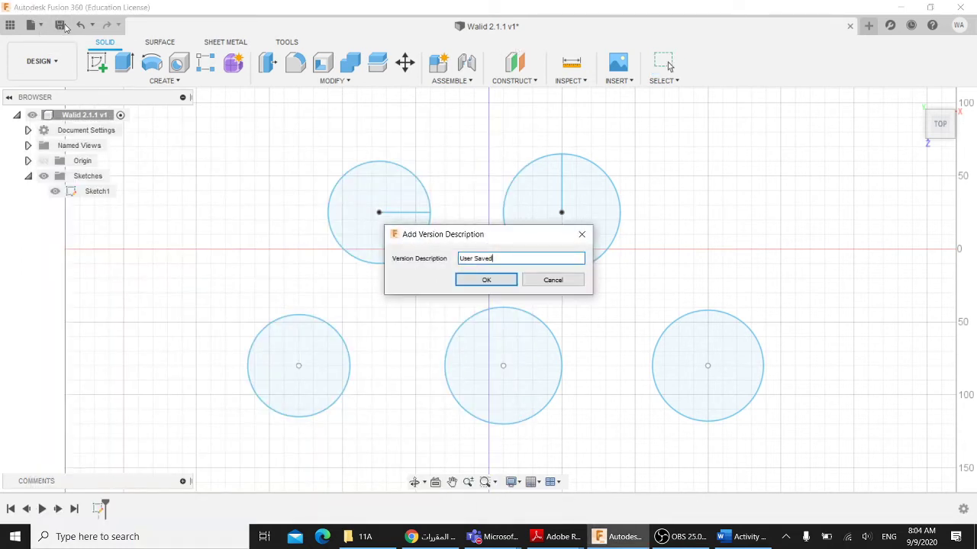
left_click(486, 279)
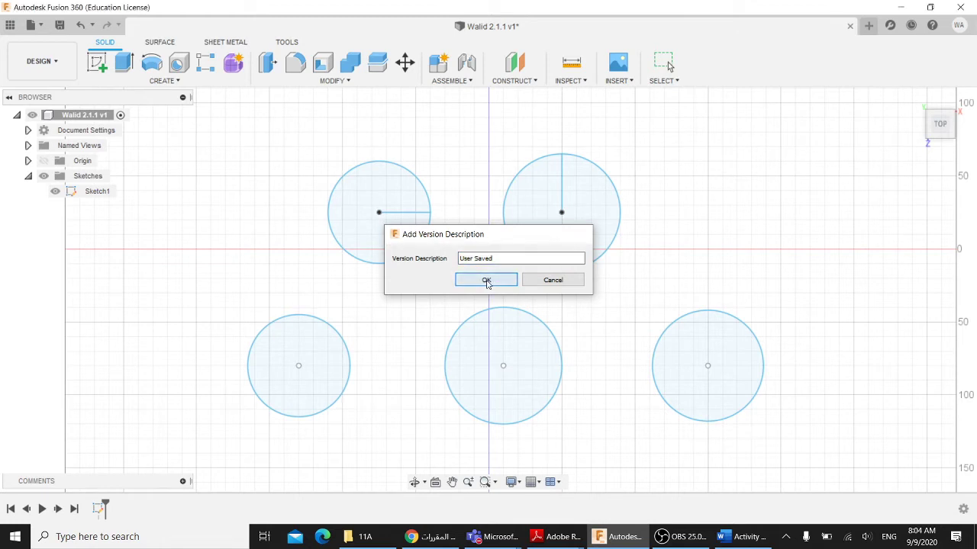
left_click(10, 25)
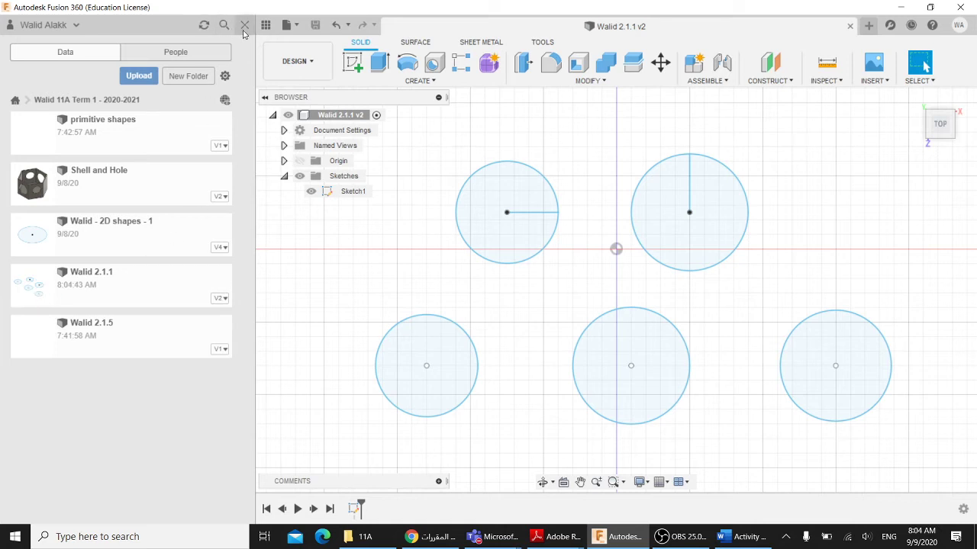
- Search the Start menu for 'sni', after trying 'snipp' and 'paint', and launch Snipping Tool
left_click(20, 537)
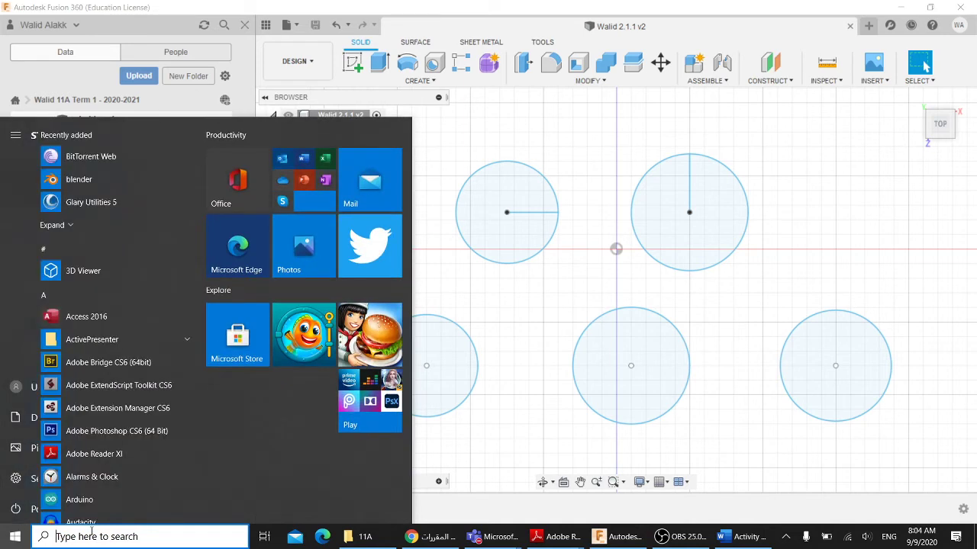
left_click(91, 536)
type("snipp")
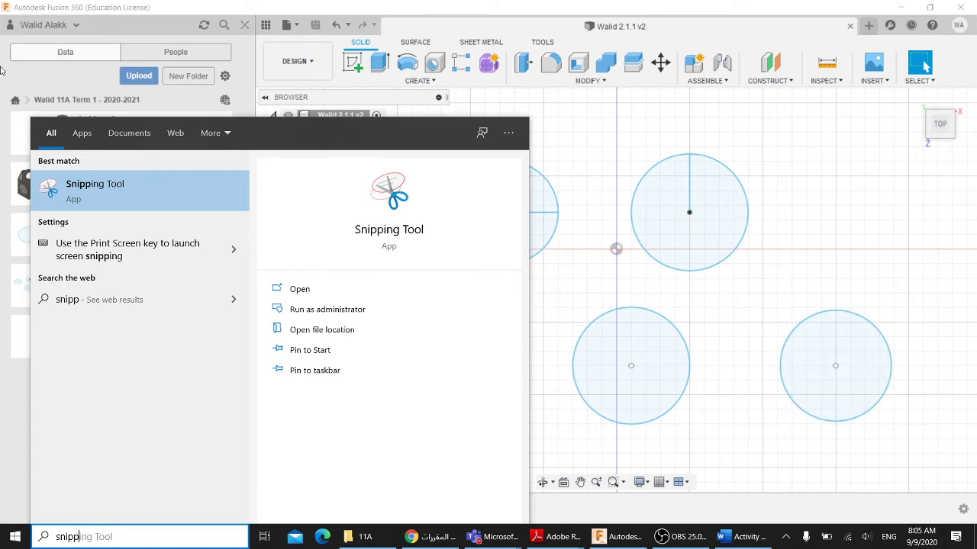
left_click_drag(90, 537, 40, 532)
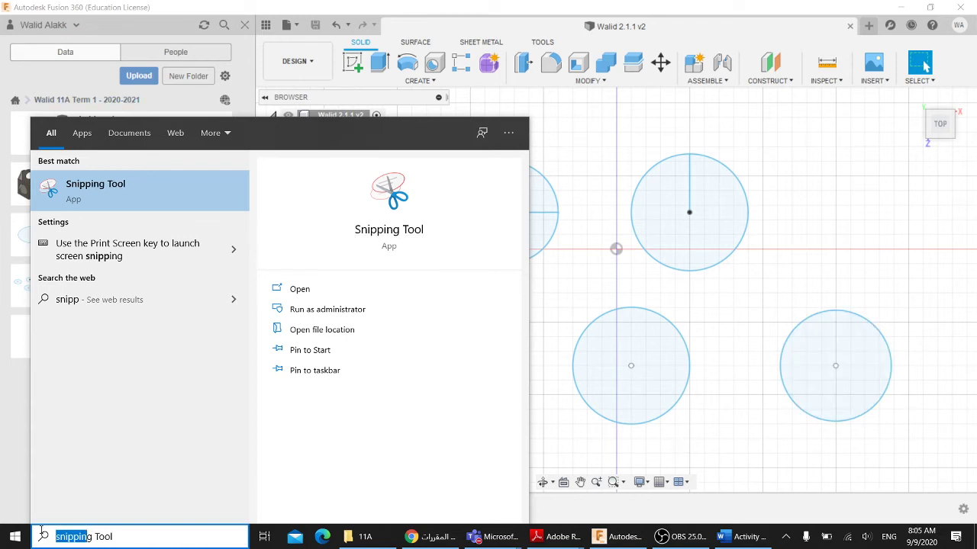
type("paint")
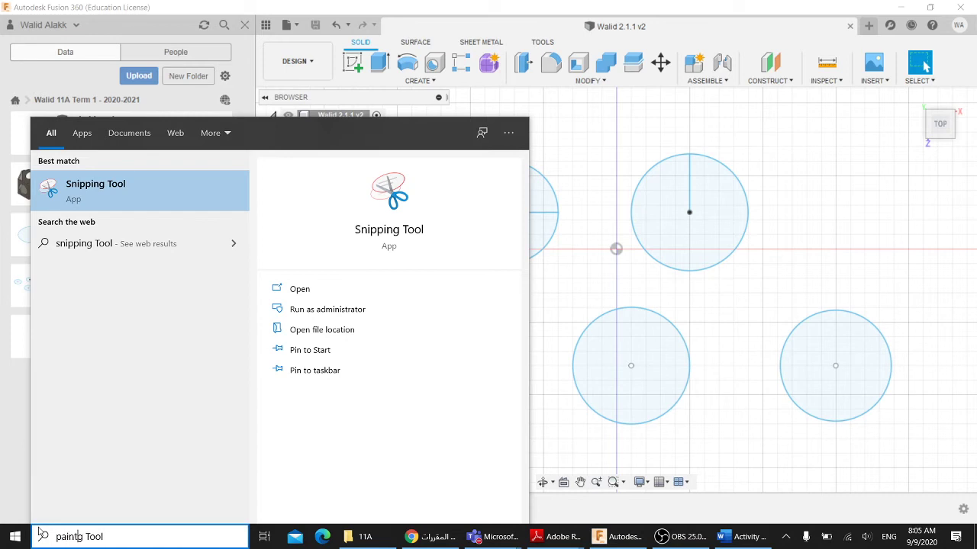
key("Delete")
key("Delete")
key("Delete")
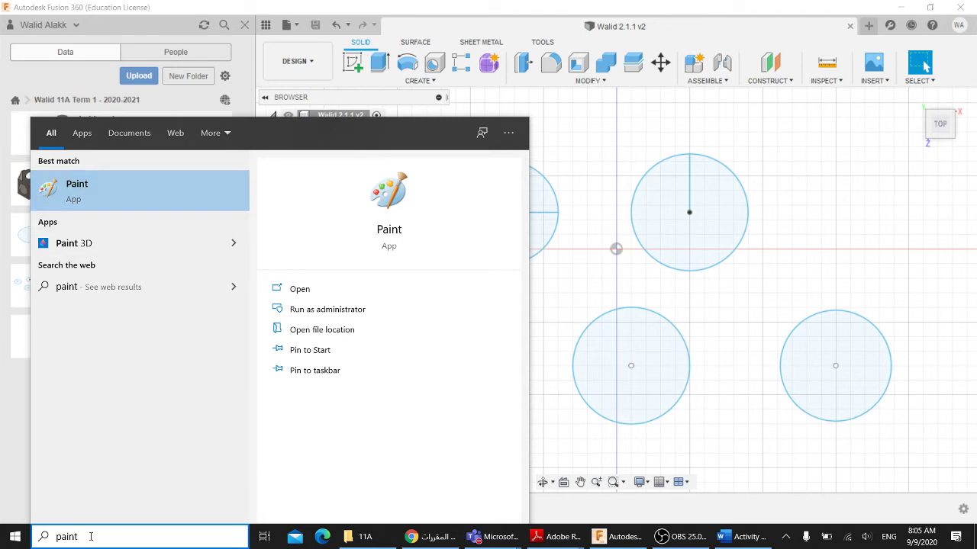
left_click_drag(86, 537, 51, 537)
type("sni")
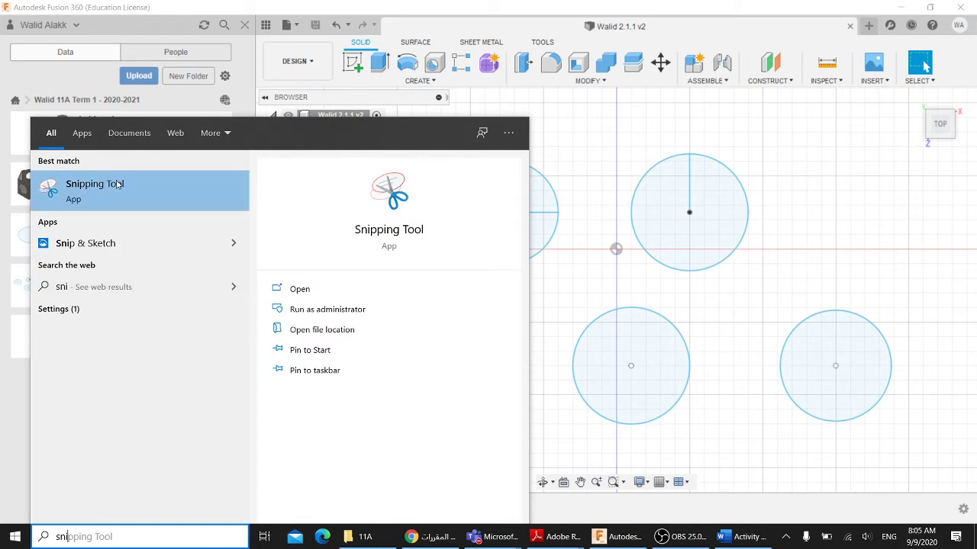
left_click(143, 205)
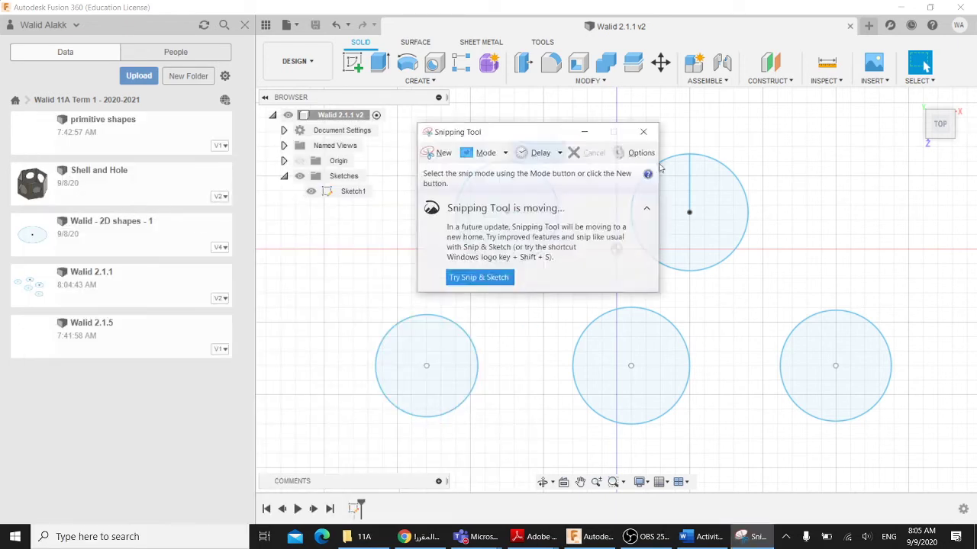
- Snip the Fusion browser and circles canvas, copy the capture, and switch to Word
left_click(428, 157)
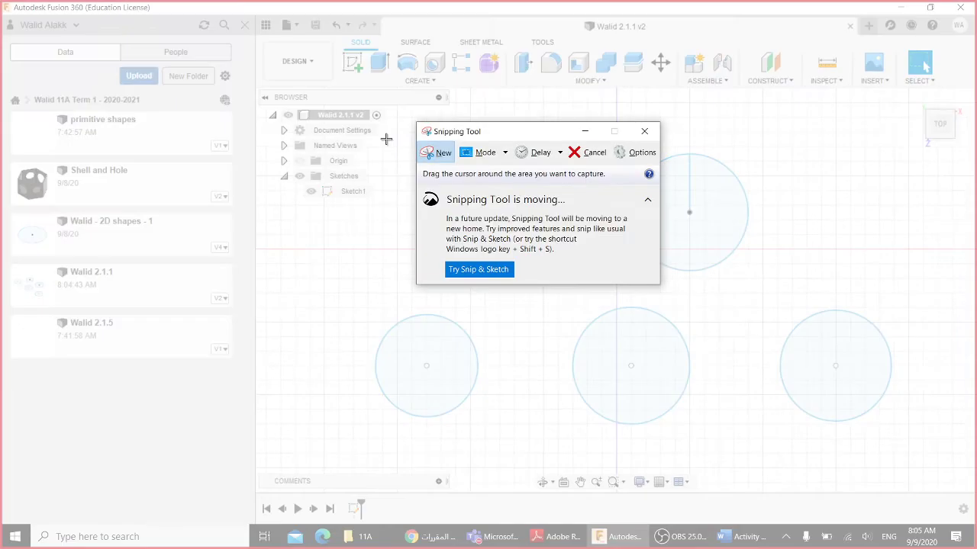
left_click_drag(265, 87, 965, 493)
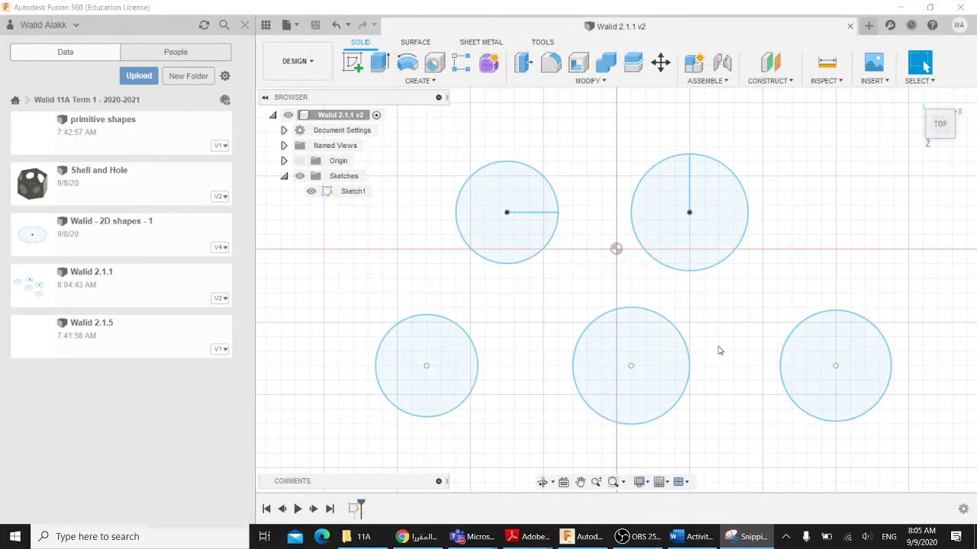
left_click(742, 539)
left_click(742, 540)
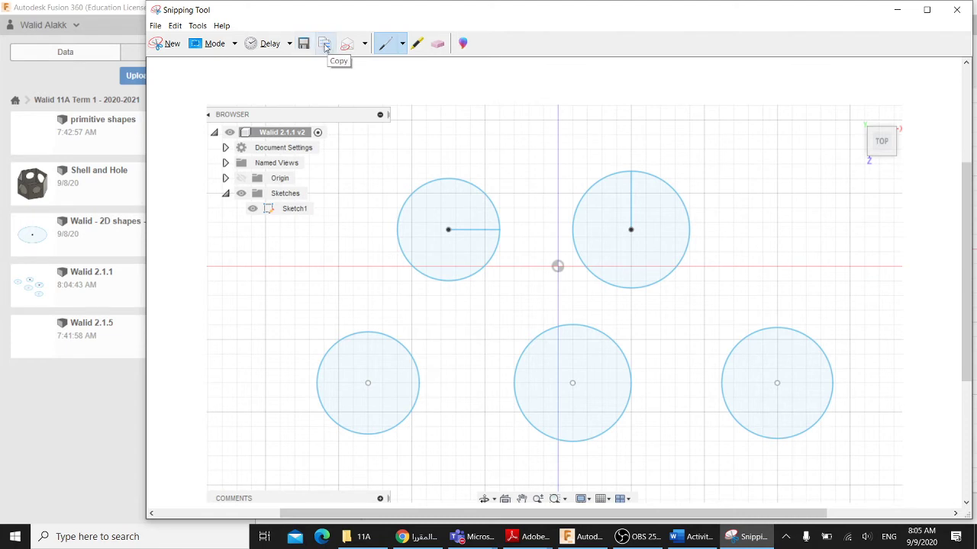
left_click(324, 45)
left_click(687, 537)
- Paste the five-circle screenshot below the activity table, then return to Fusion 360
scroll(410, 381, "down", 2)
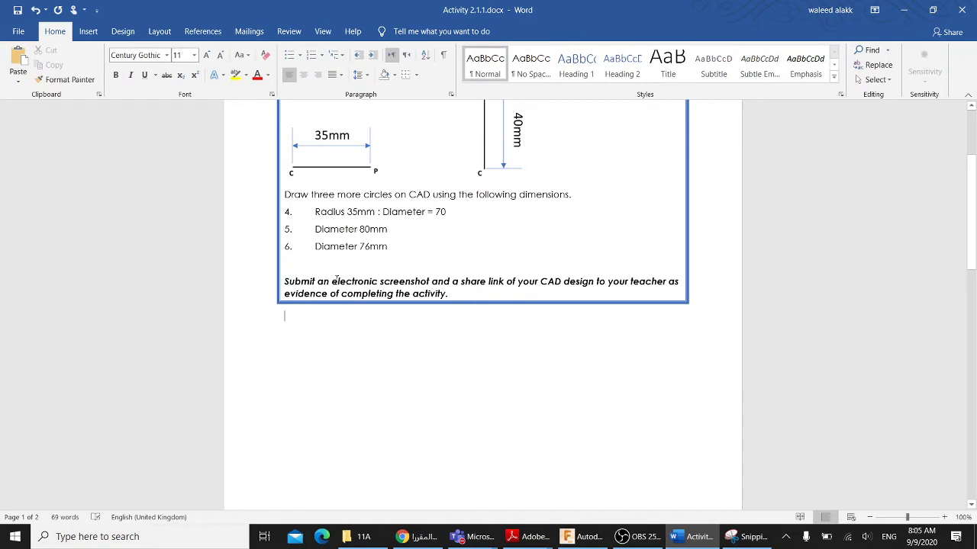
left_click_drag(337, 280, 430, 282)
left_click(291, 332)
right_click(291, 336)
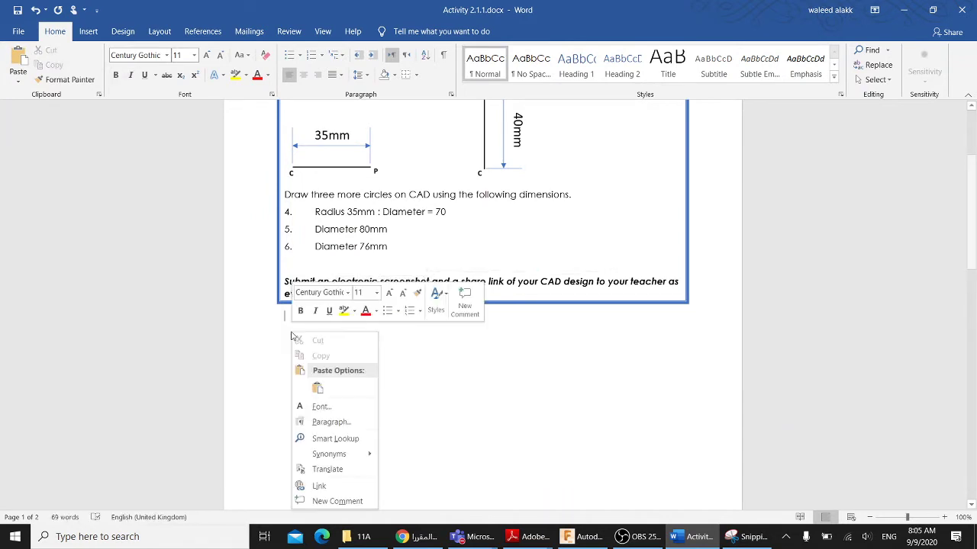
left_click(319, 390)
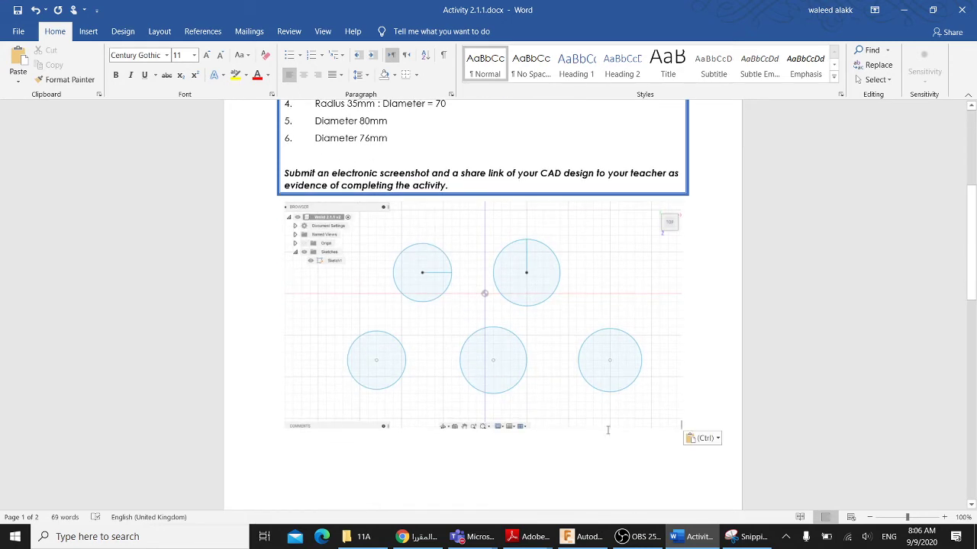
scroll(577, 375, "up", 1)
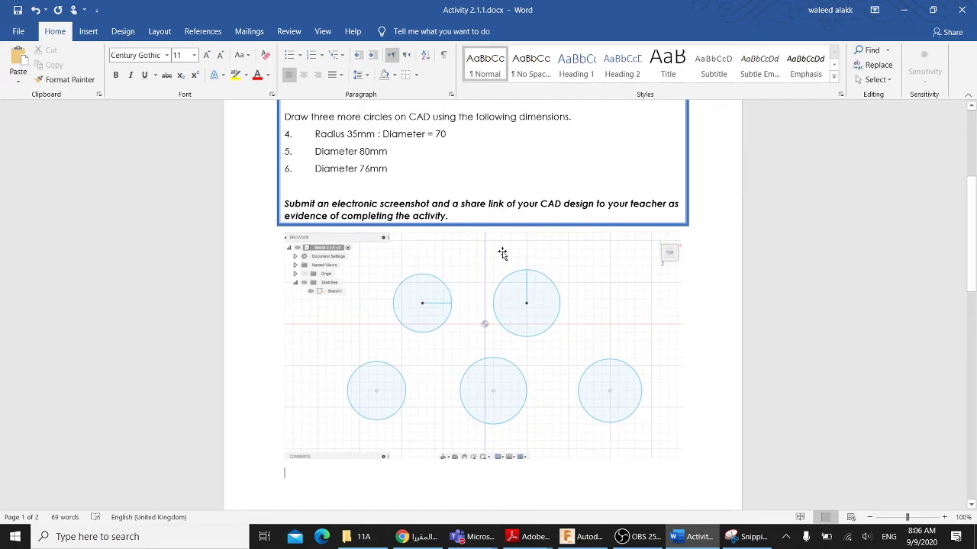
left_click(587, 537)
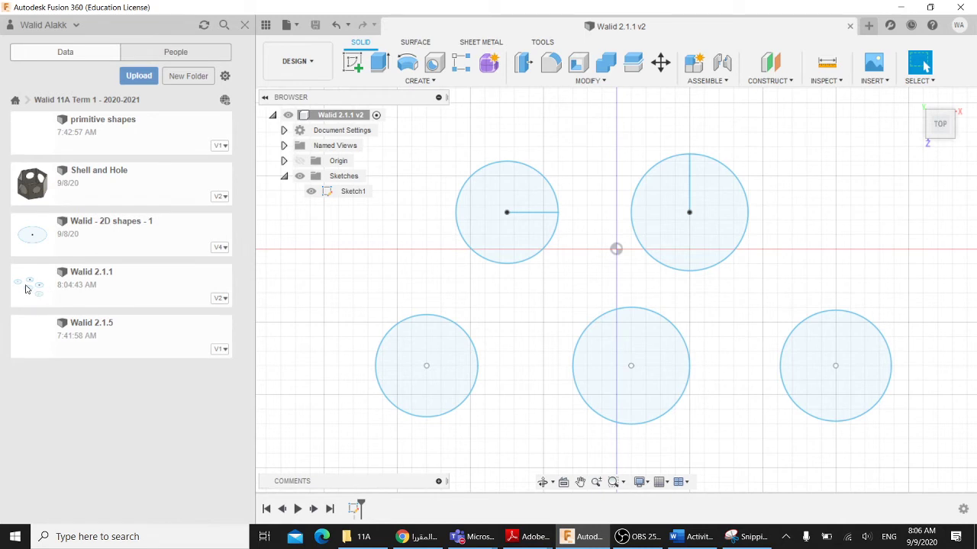
right_click(131, 285)
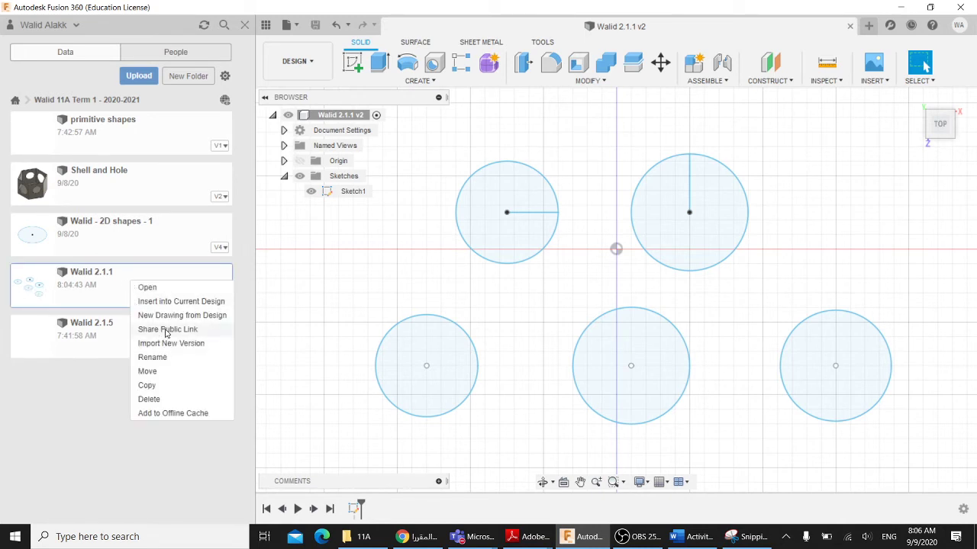
left_click(161, 330)
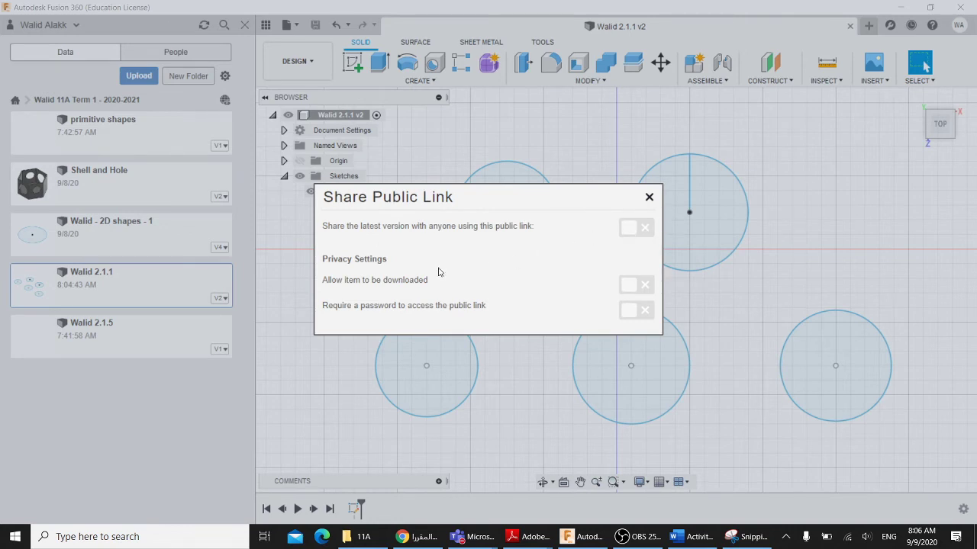
left_click(649, 199)
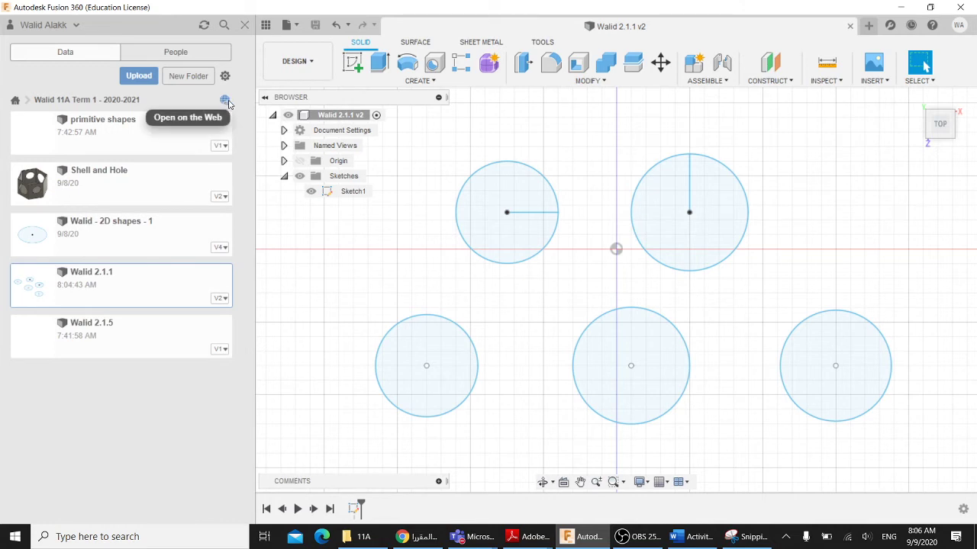
- Open the student's 11A Term 1 - 2020-2021 project, listing only the user's own projects
left_click(225, 102)
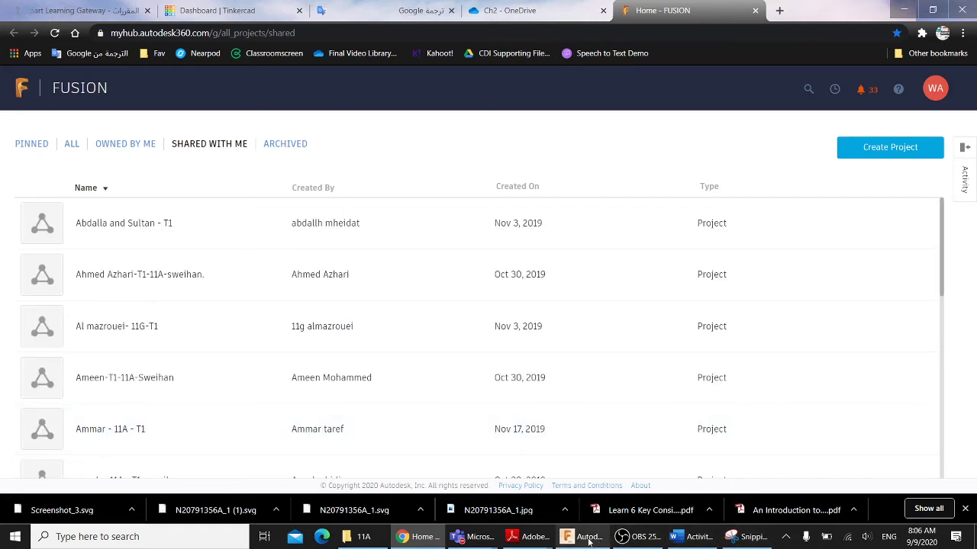
mouse_move(585, 540)
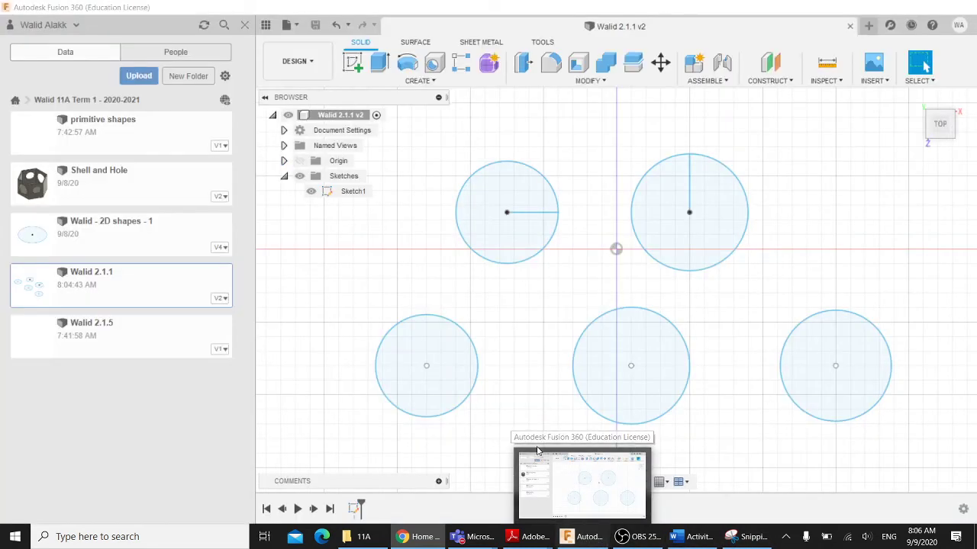
scroll(243, 334, "down", 2)
scroll(242, 333, "up", 2)
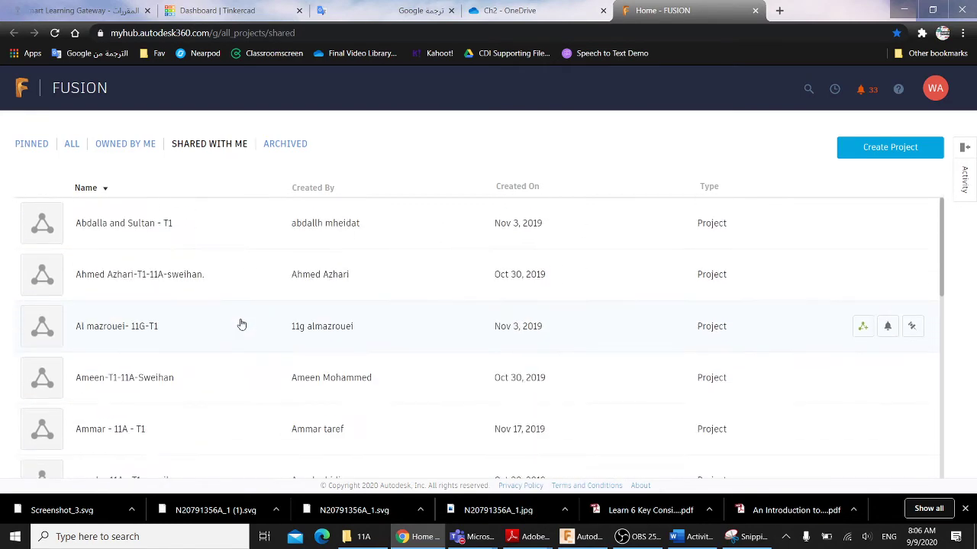
left_click(123, 145)
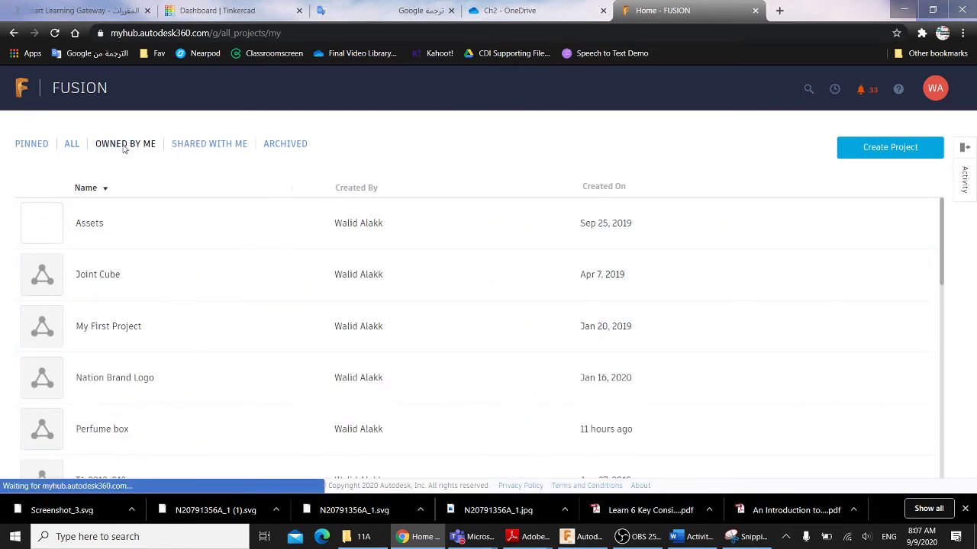
scroll(147, 286, "down", 2)
scroll(148, 294, "down", 5)
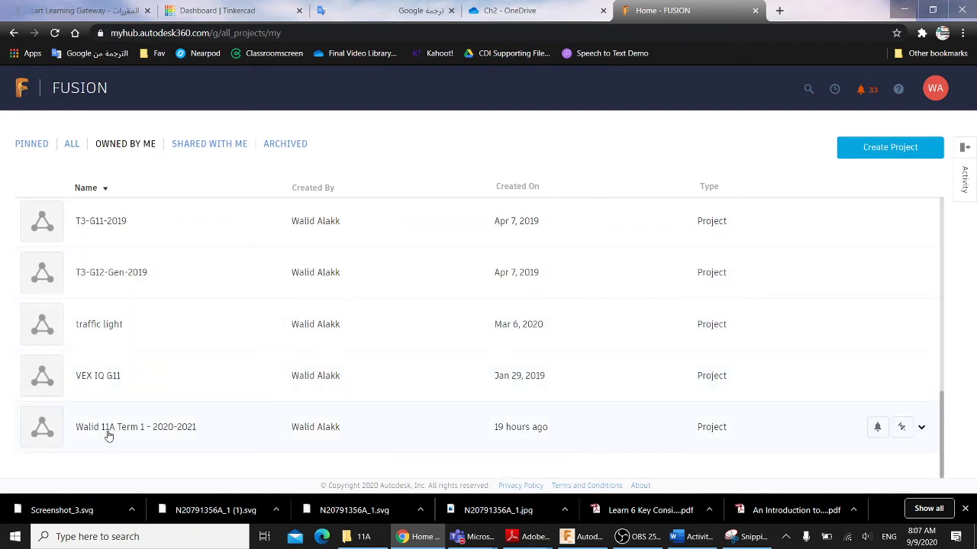
scroll(113, 437, "up", 7)
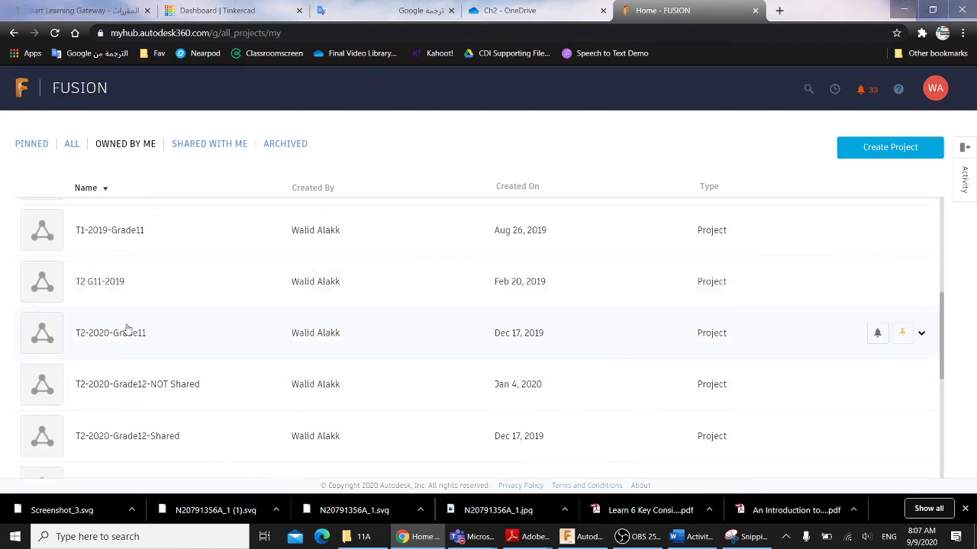
scroll(90, 276, "up", 1)
scroll(131, 343, "down", 5)
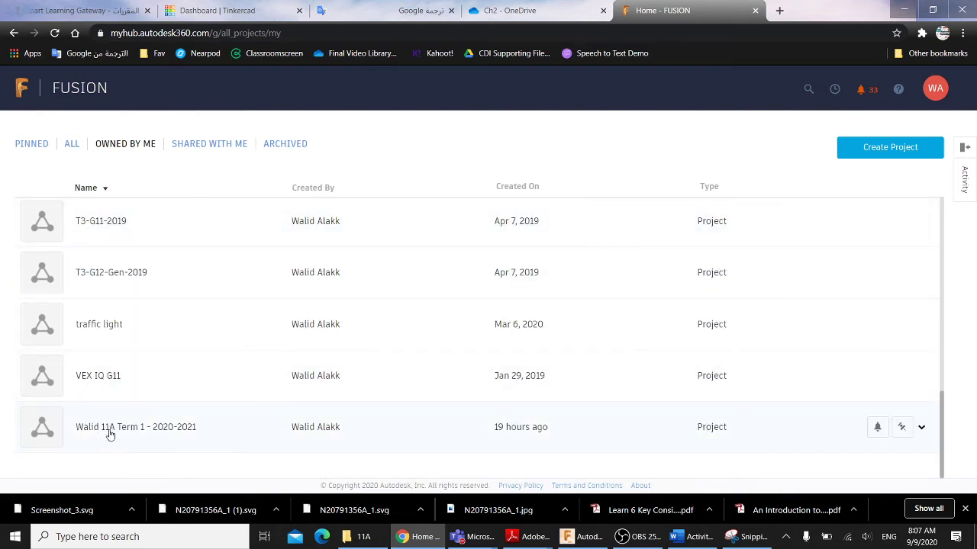
left_click(109, 433)
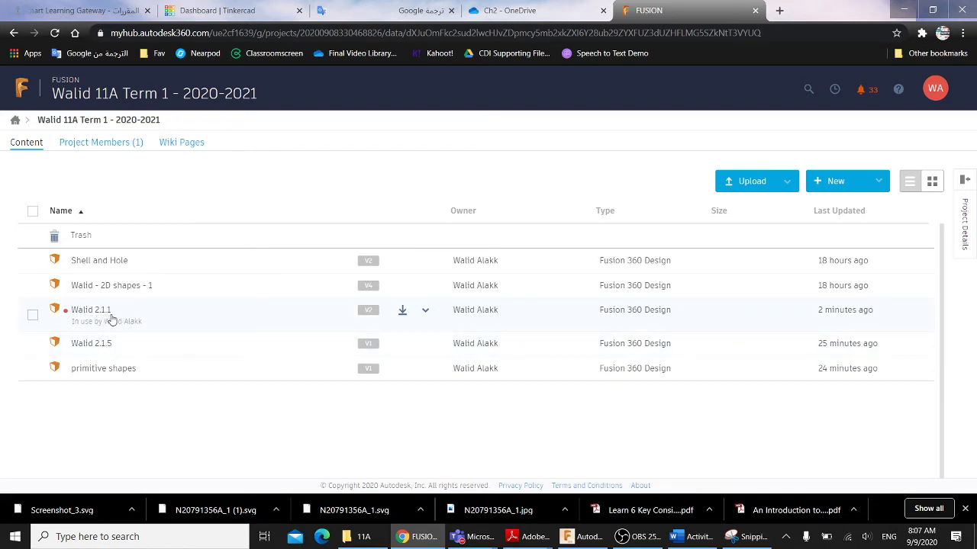
- Share the 2.1.1 design and copy its public link
right_click(155, 314)
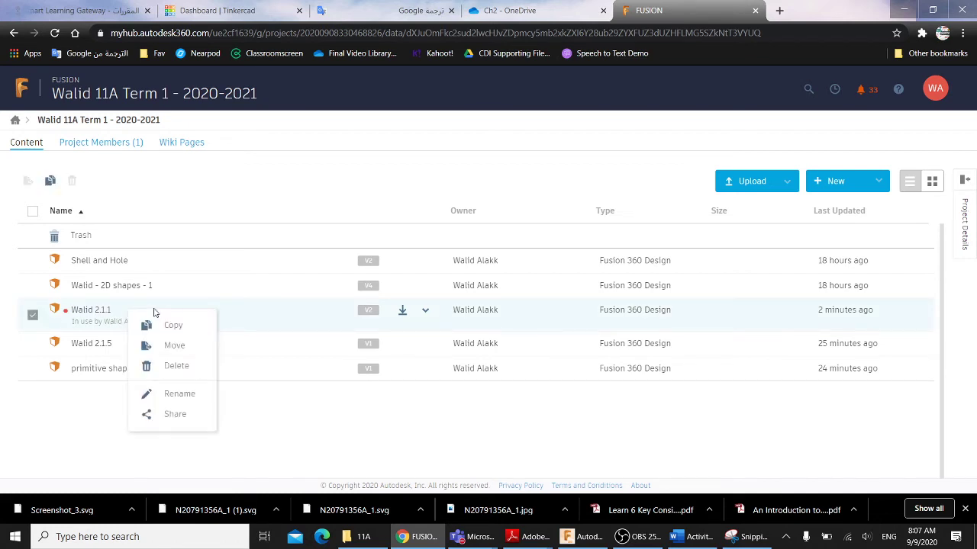
left_click(174, 419)
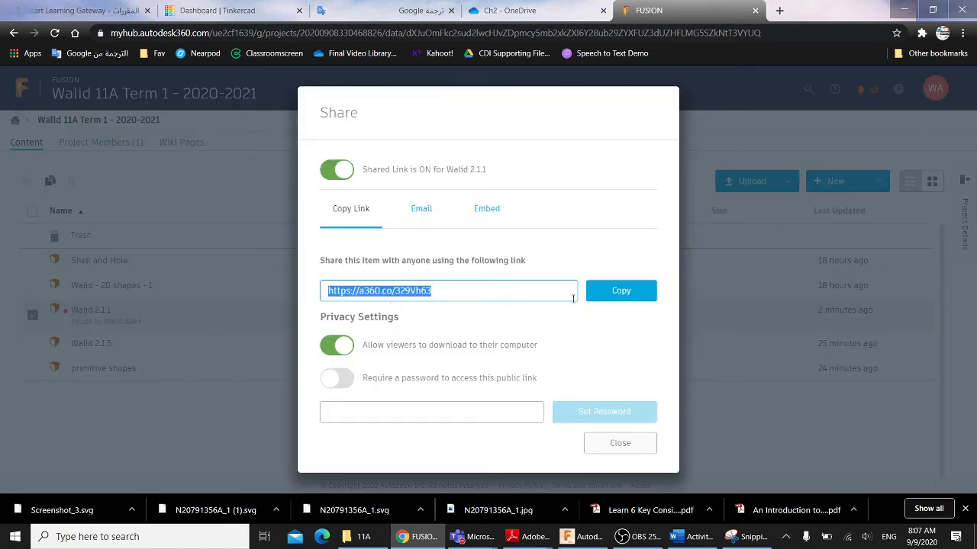
left_click(615, 296)
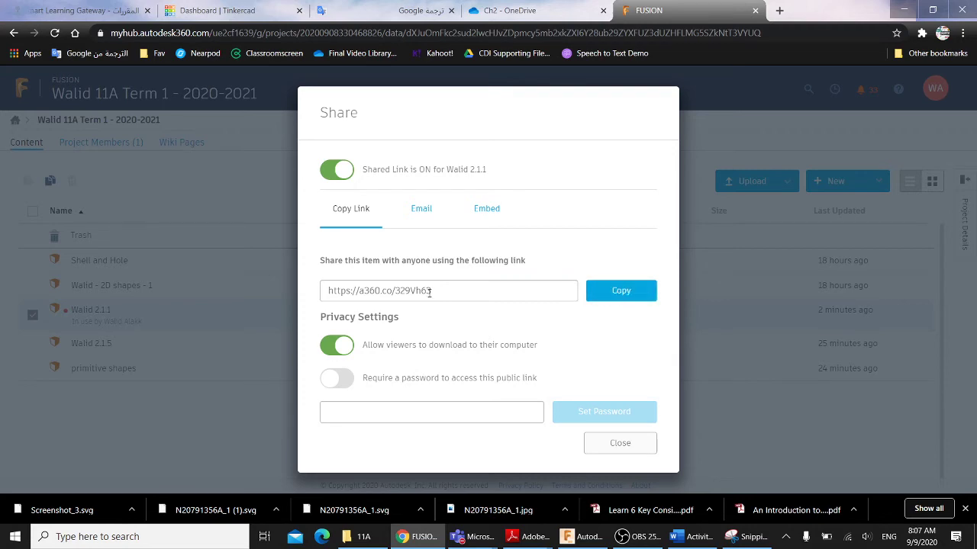
- Paste the share link into the Activity 2.1.1 document
left_click(690, 537)
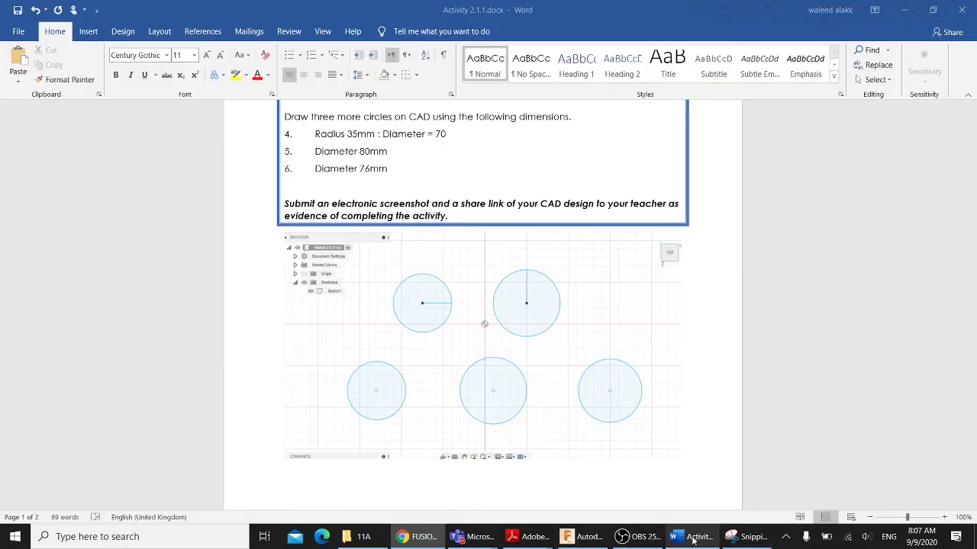
scroll(620, 432, "down", 3)
scroll(435, 400, "down", 1)
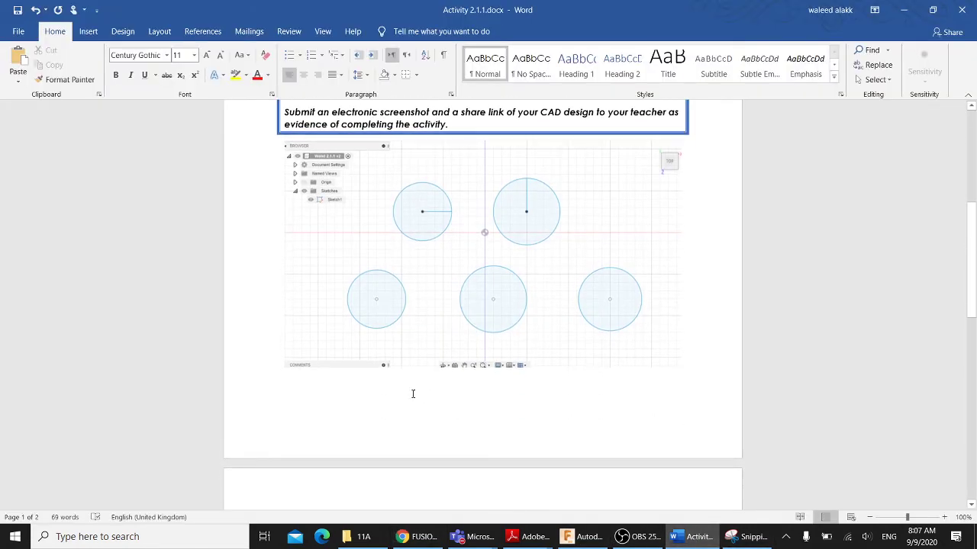
key("ctrl+v")
scroll(408, 429, "down", 2)
scroll(406, 432, "up", 1)
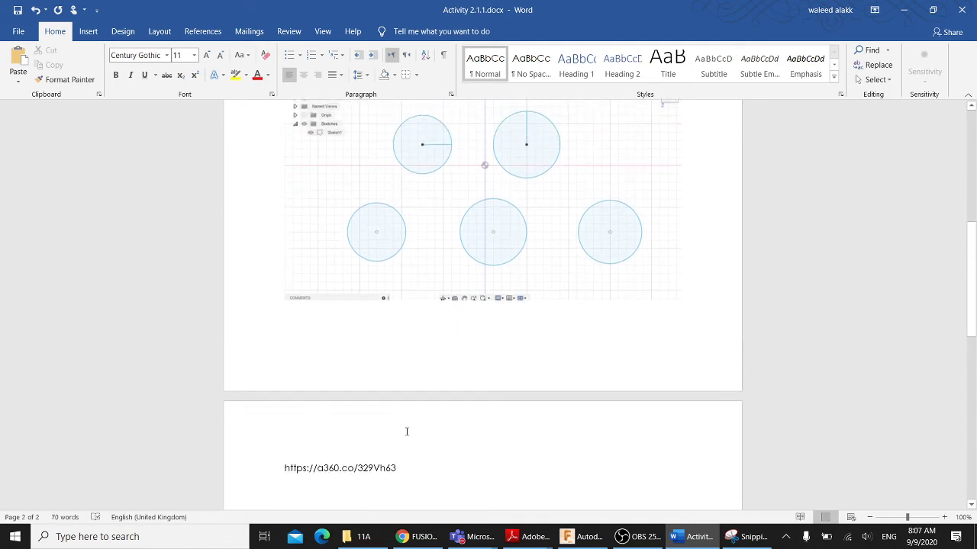
scroll(406, 432, "up", 2)
- Shrink the CAD screenshot by dragging its corner handle twice
left_click(680, 349)
left_click_drag(680, 349, 605, 298)
scroll(405, 320, "down", 2)
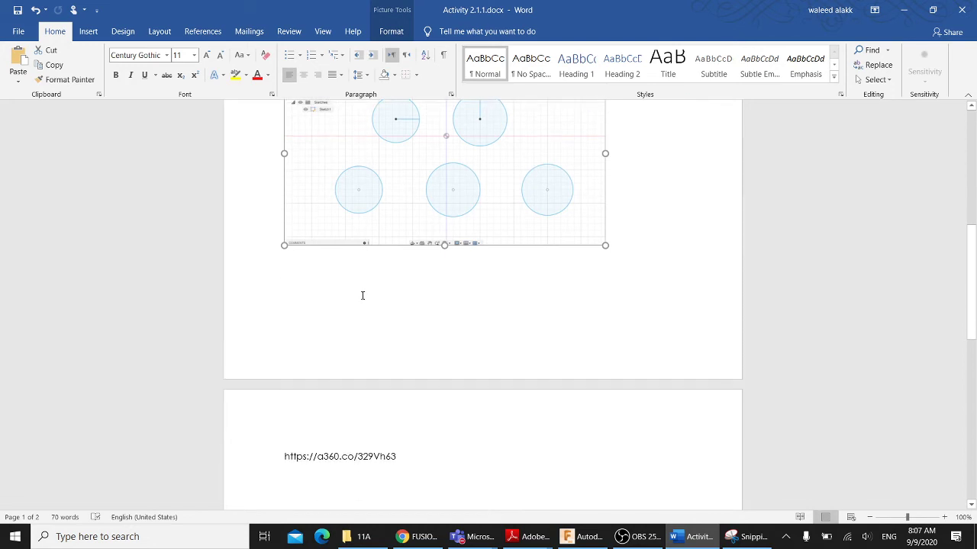
left_click(344, 312)
scroll(370, 293, "up", 5)
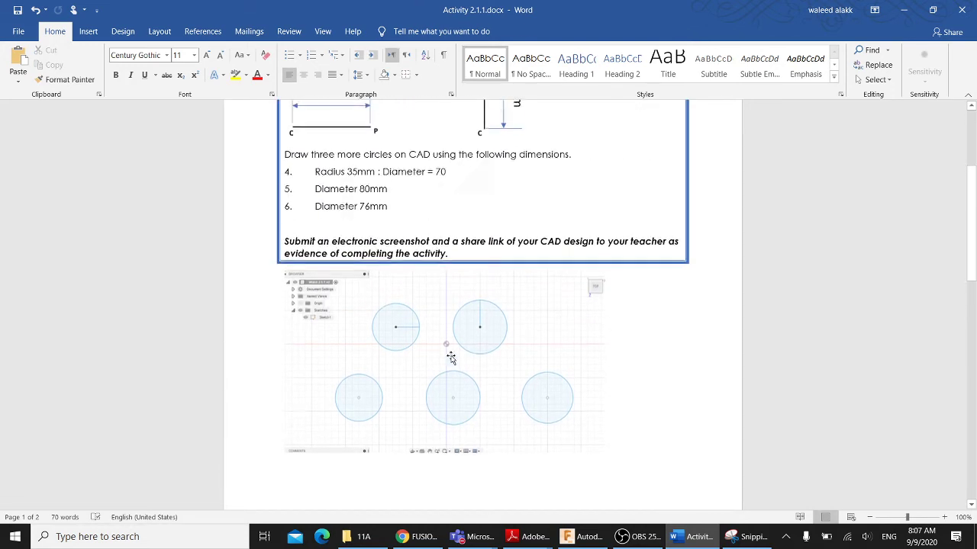
left_click(584, 296)
left_click_drag(603, 278, 536, 308)
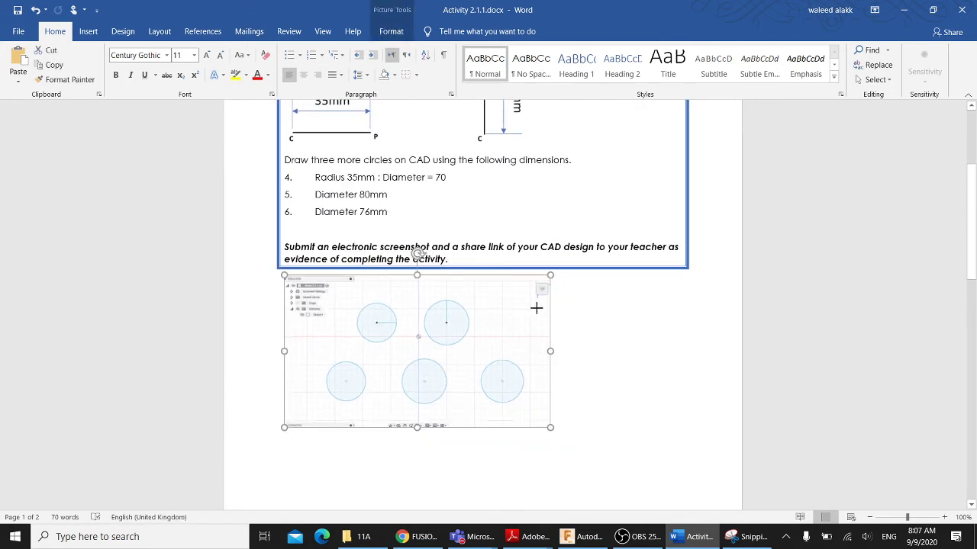
scroll(519, 371, "down", 2)
left_click(381, 404)
- Pull the share link up directly beneath the screenshot and return to the Share window
scroll(375, 405, "down", 3)
scroll(375, 405, "down", 3)
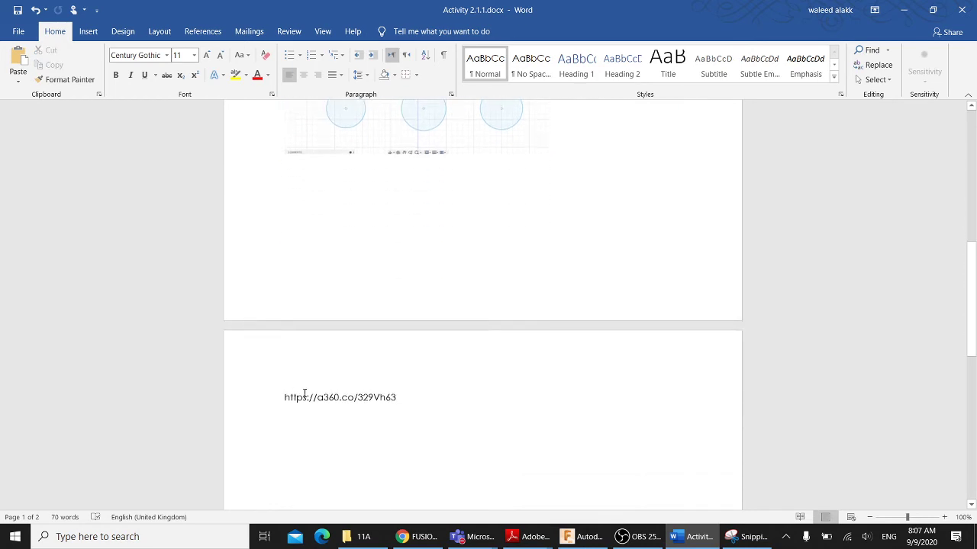
mouse_move(281, 395)
left_mouse_down()
mouse_move(410, 401)
mouse_move(266, 399)
left_mouse_up()
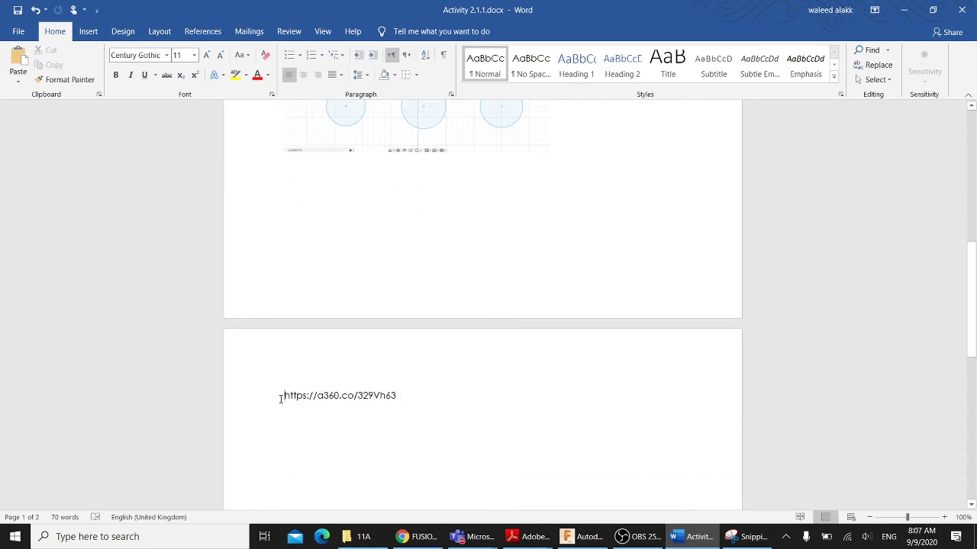
key("BackSpace")
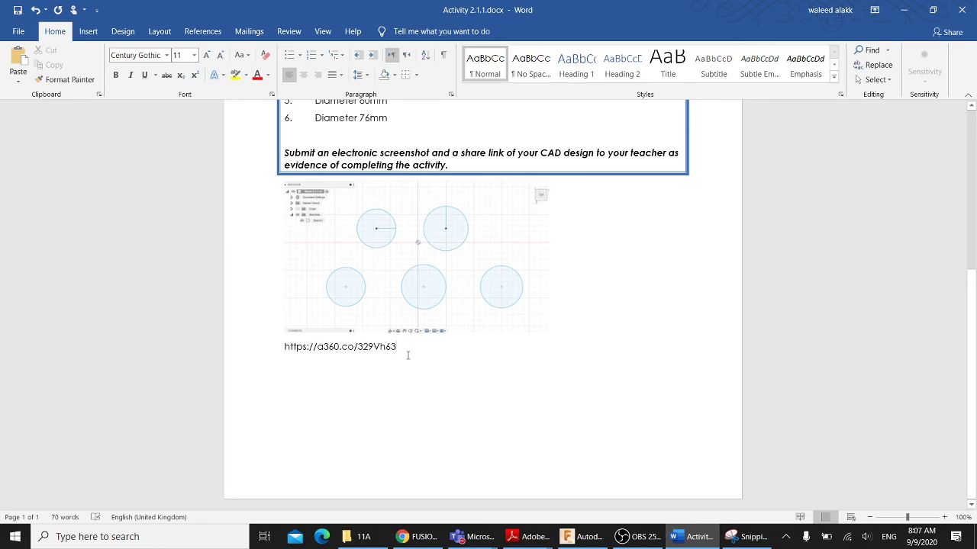
scroll(408, 355, "up", 1)
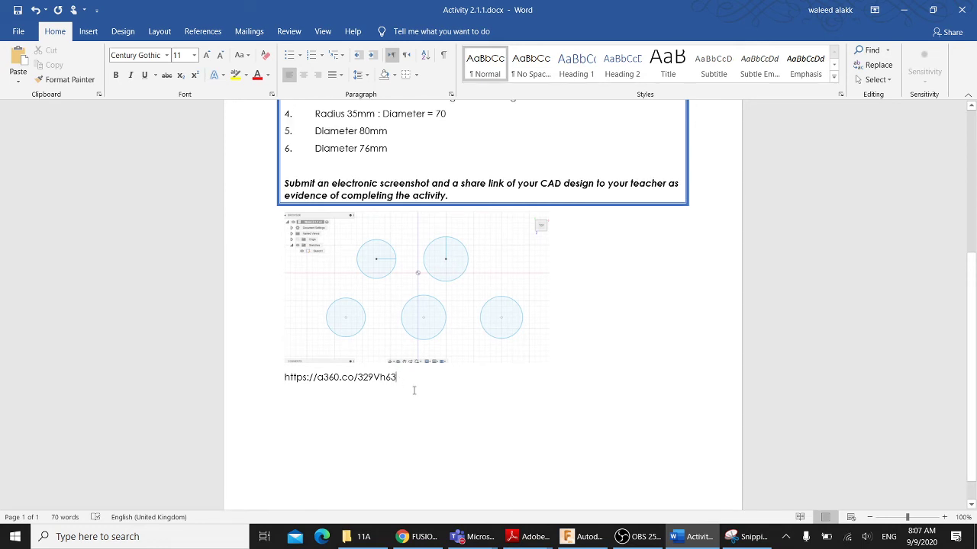
scroll(415, 391, "up", 1)
left_click(415, 314)
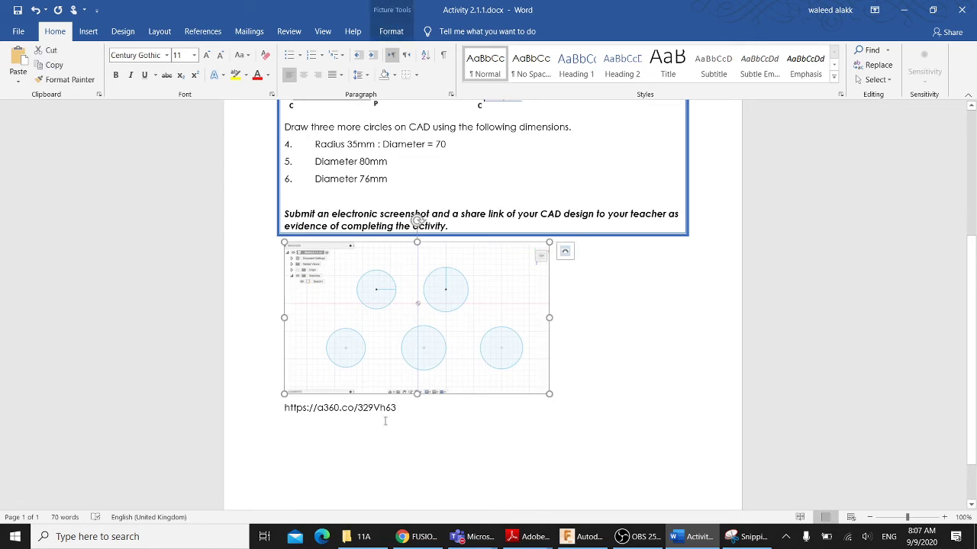
left_click_drag(399, 409, 288, 408)
key("ctrl+c")
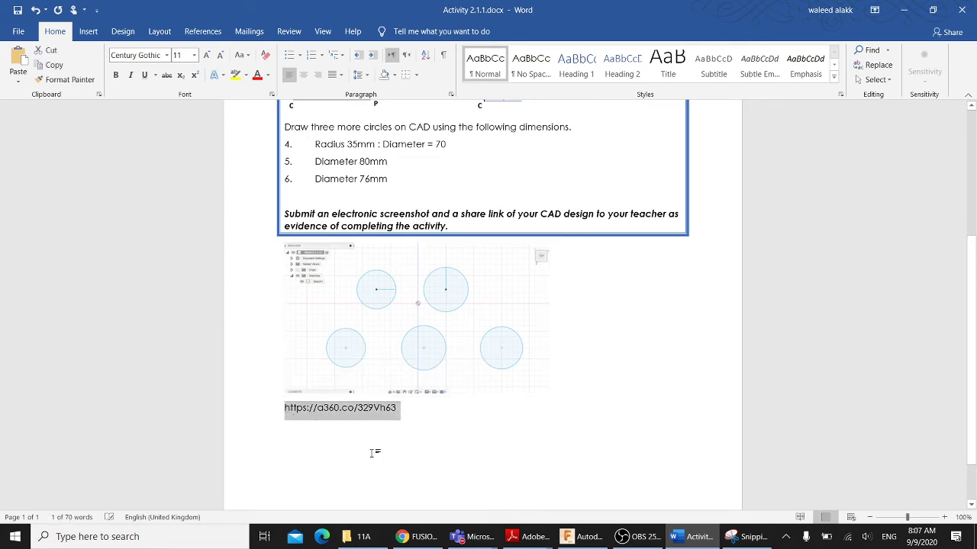
left_click(416, 537)
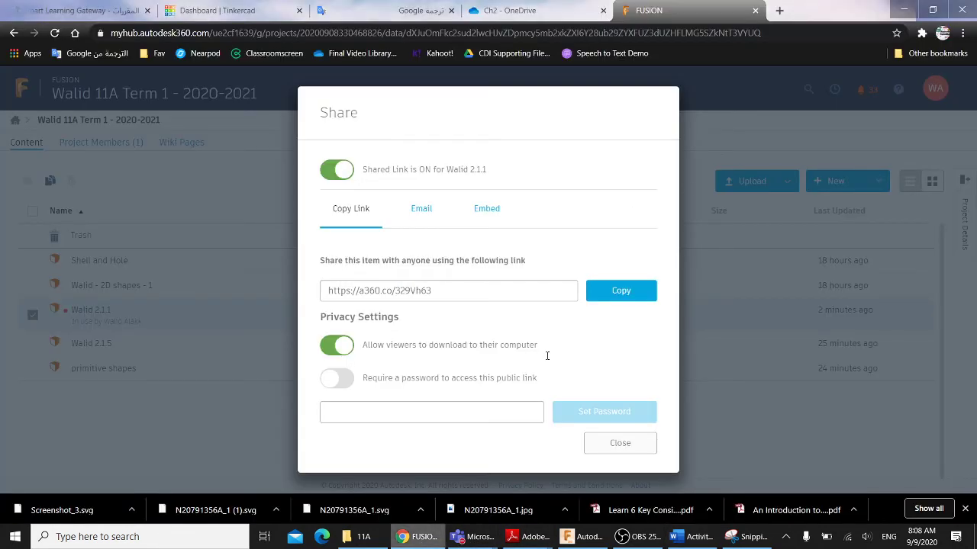
left_click(779, 11)
key("ctrl+v")
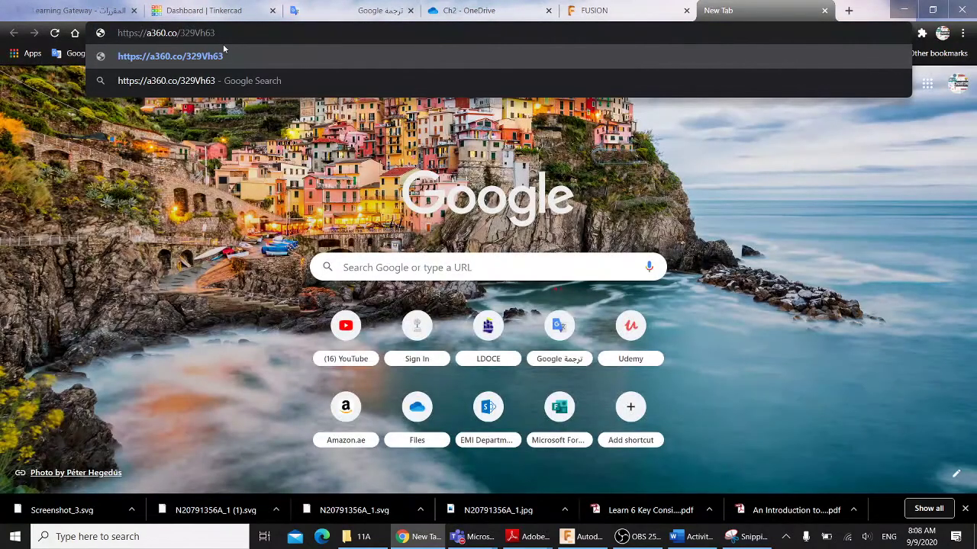
left_click(223, 48)
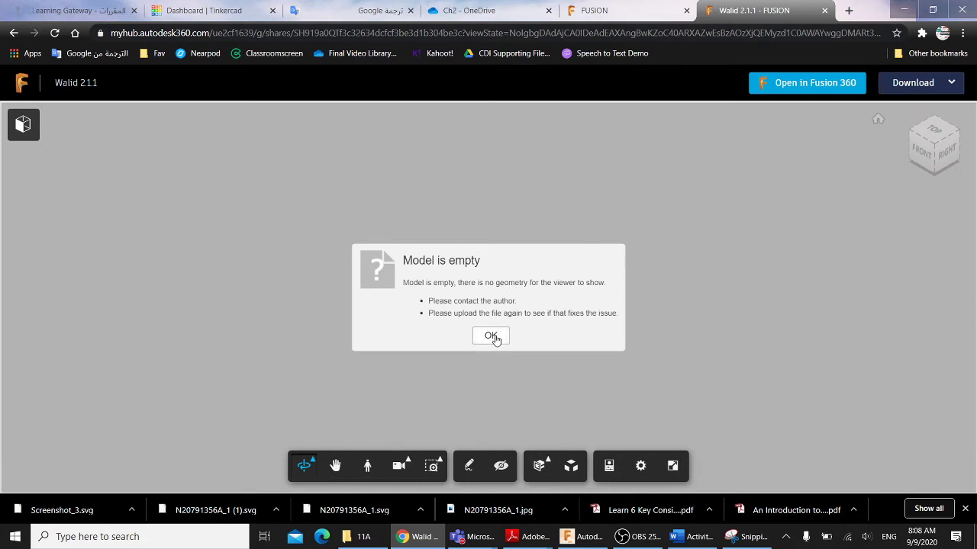
left_click(491, 337)
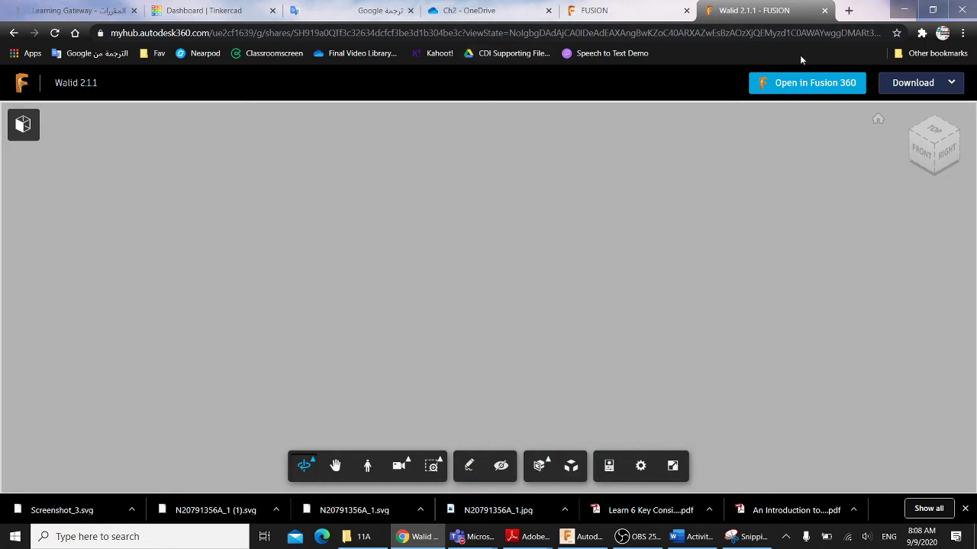
left_click(825, 11)
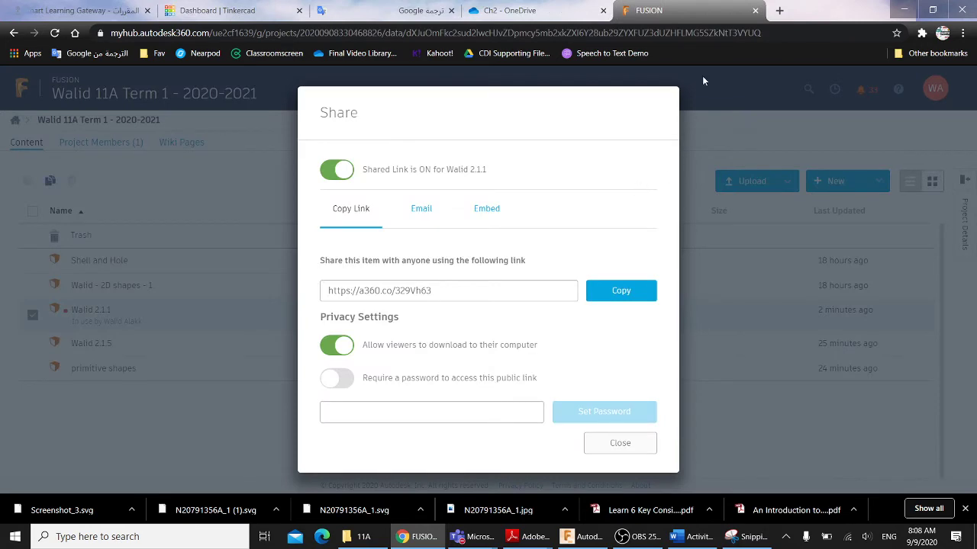
- Close the Fusion Team tab and bring up the Smart Learning Gateway course page
left_click(755, 10)
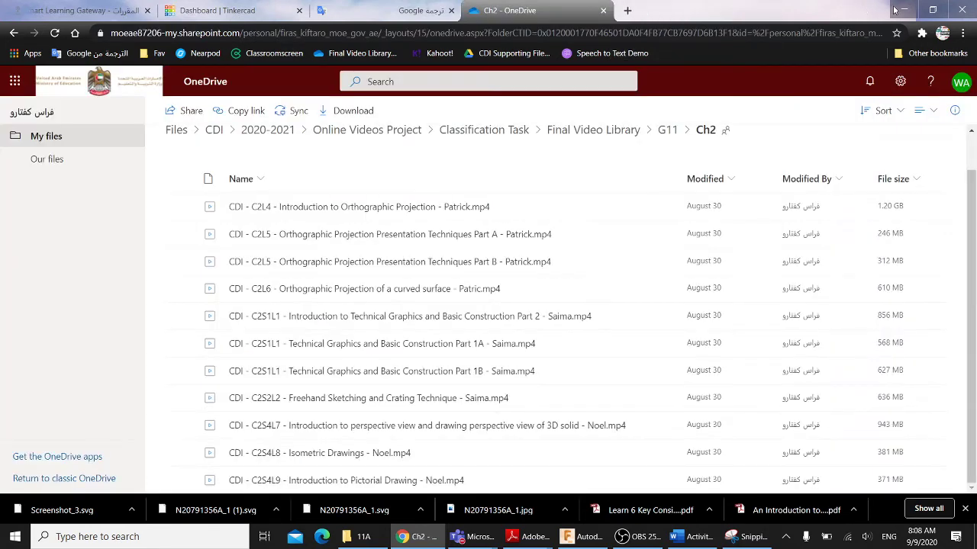
left_click(904, 9)
scroll(495, 310, "down", 2)
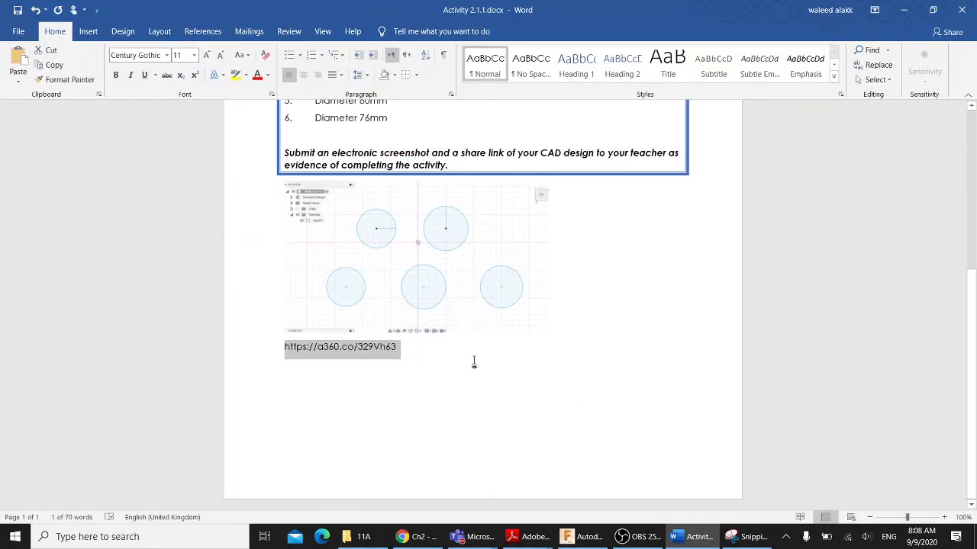
left_click(415, 540)
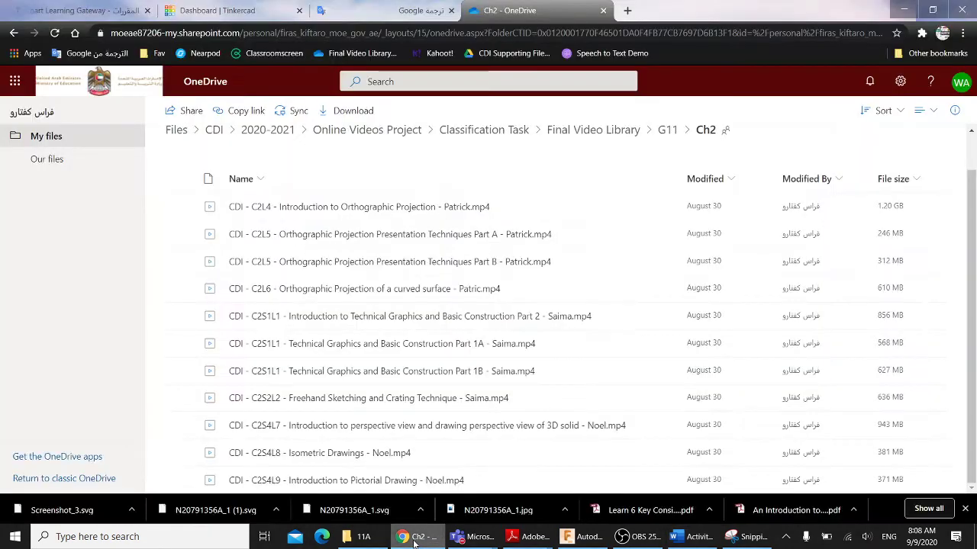
left_click(414, 540)
left_click(586, 540)
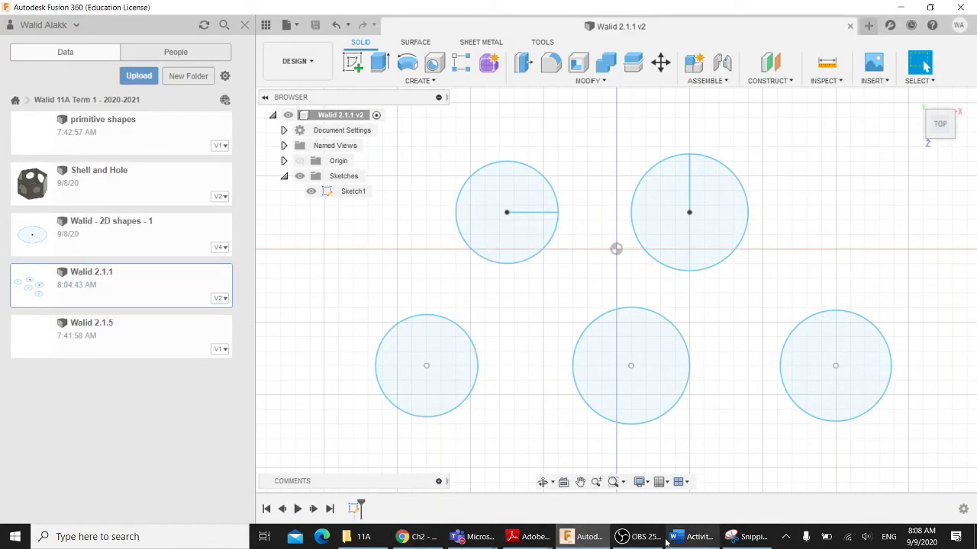
mouse_move(530, 538)
left_click(596, 484)
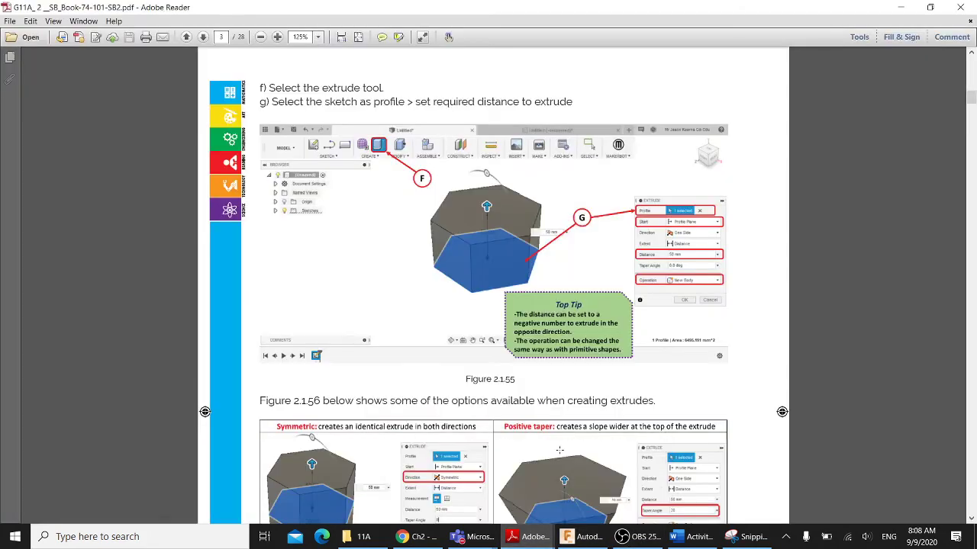
mouse_move(479, 542)
left_click(412, 537)
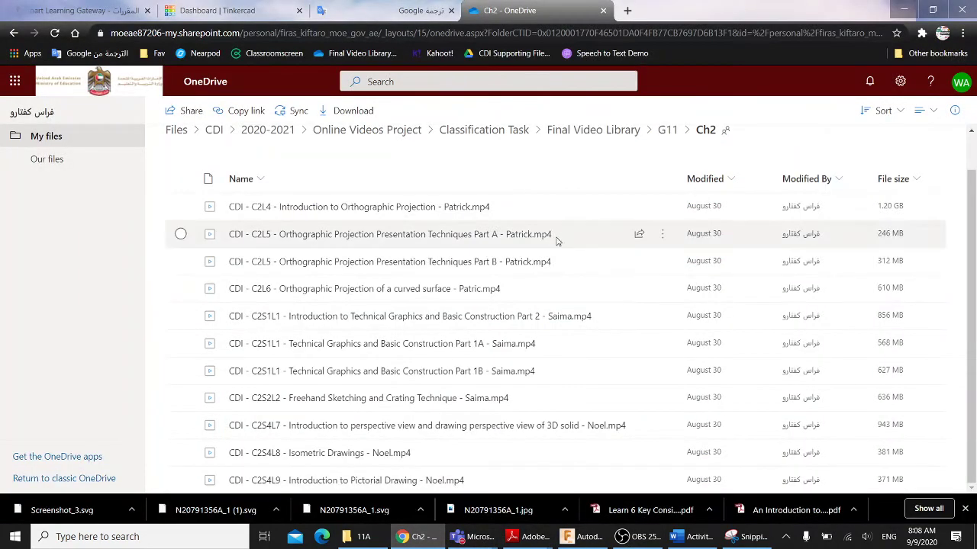
left_click(111, 9)
scroll(486, 323, "down", 3)
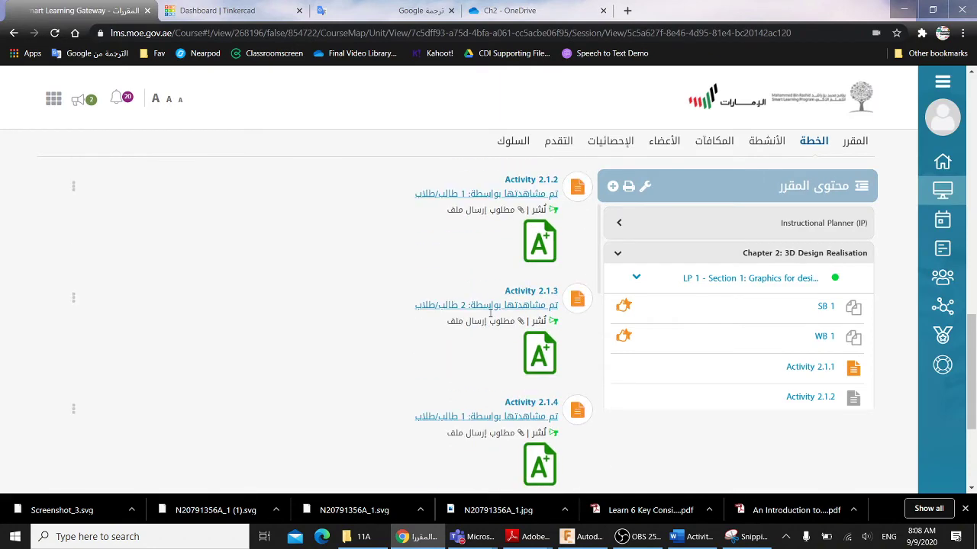
scroll(485, 323, "up", 2)
- Save and close the Activity 2.1.1 document
left_click(683, 536)
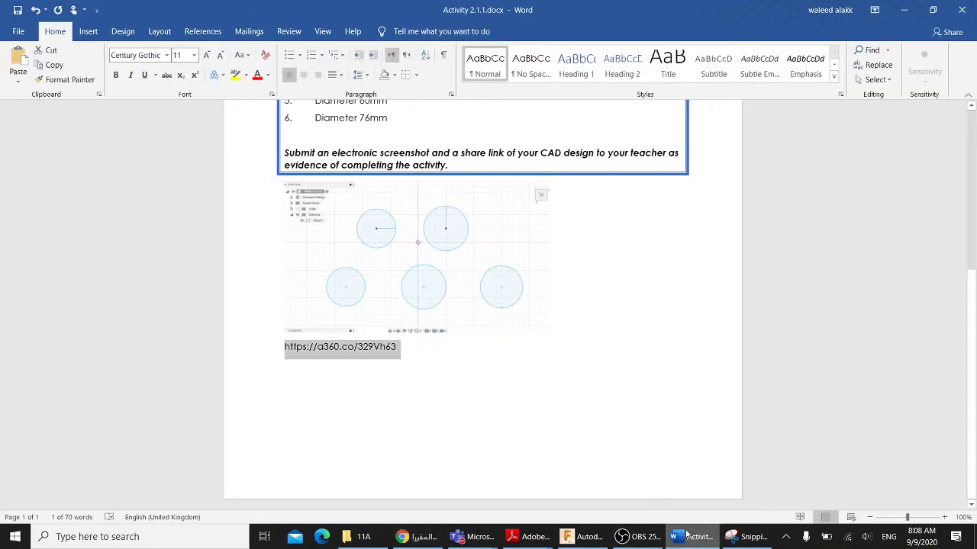
left_click(18, 11)
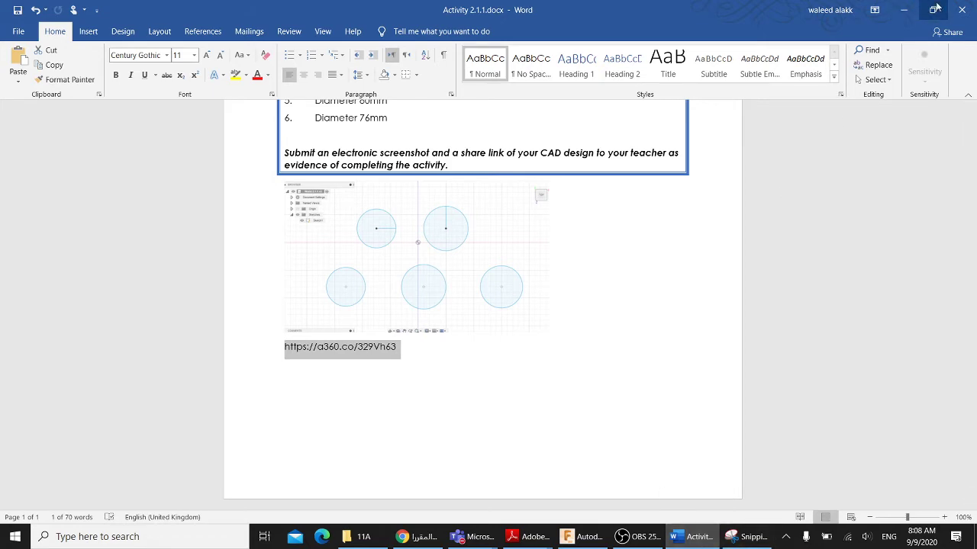
left_click(962, 9)
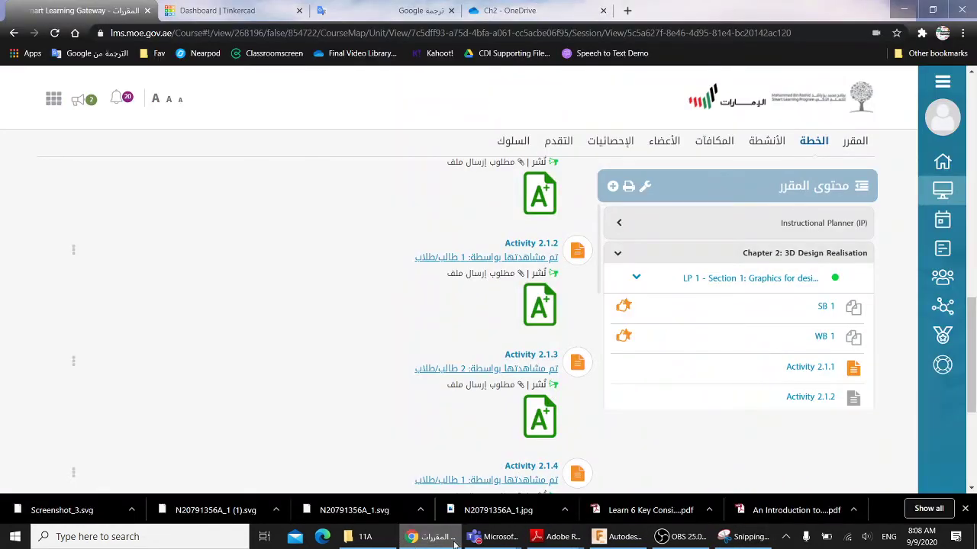
- View the Activity 2.1.1 details in Smart Learning Gateway, then close them
scroll(420, 374, "up", 3)
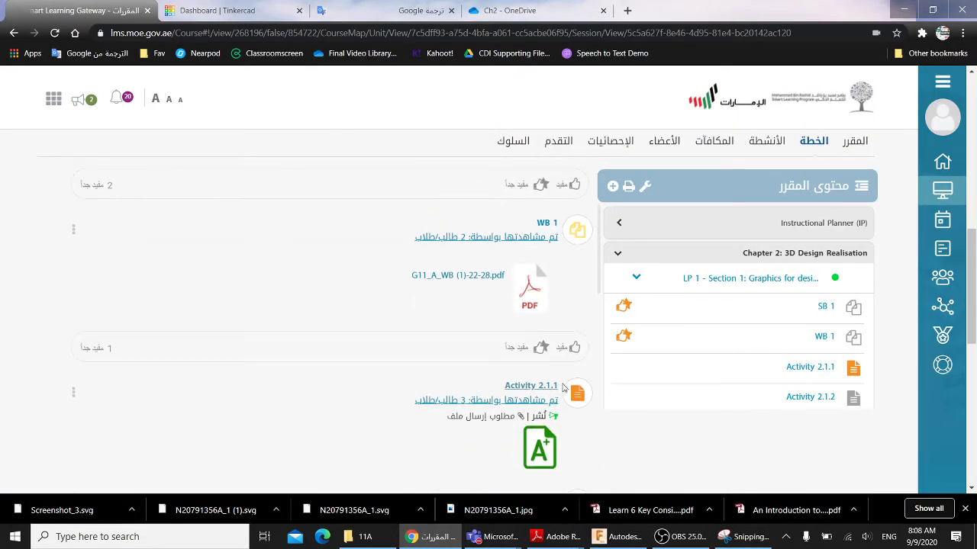
left_click(538, 386)
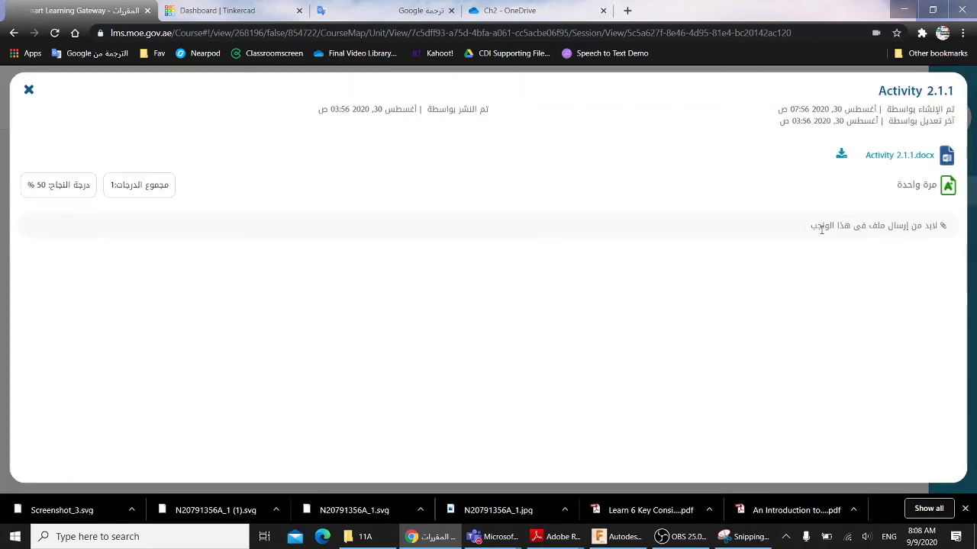
left_click_drag(811, 227, 947, 227)
left_click(853, 258)
left_click(29, 90)
- Collapse the LP 1 section and open the LP 2 lesson content
scroll(483, 445, "down", 2)
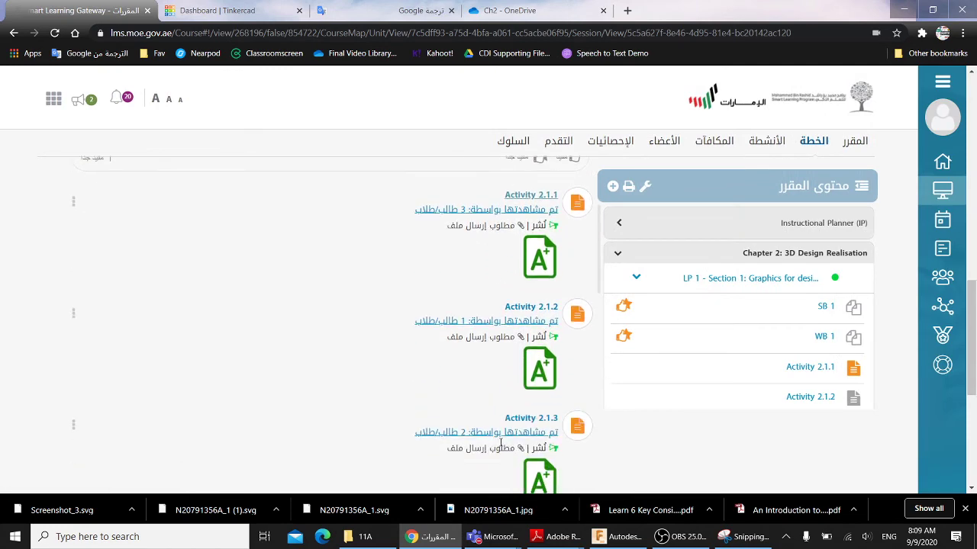
scroll(512, 387, "down", 4)
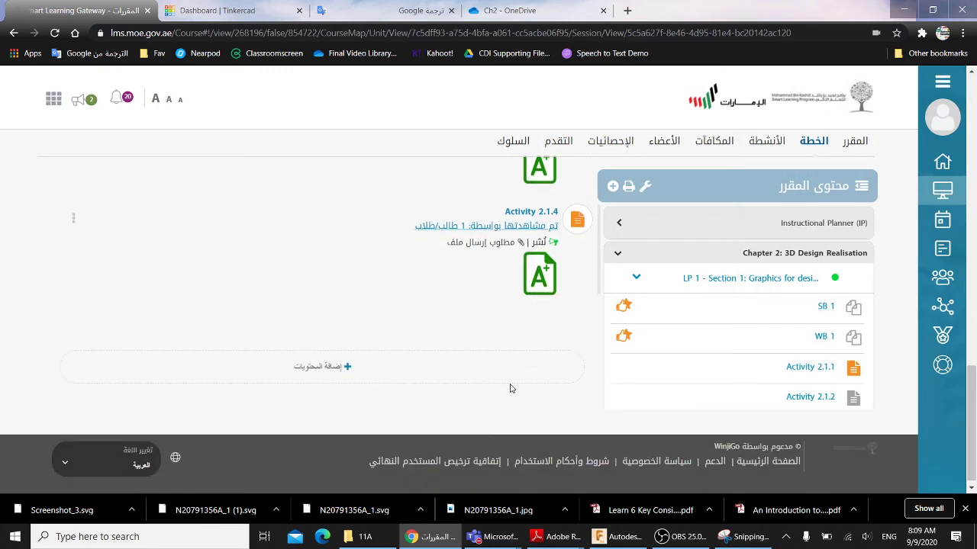
scroll(557, 336, "up", 1)
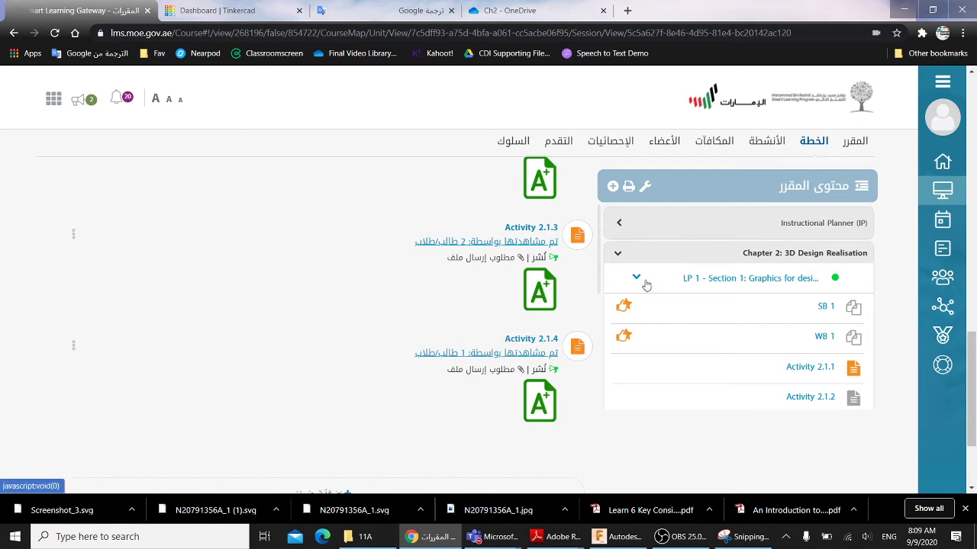
left_click(673, 282)
left_click(702, 309)
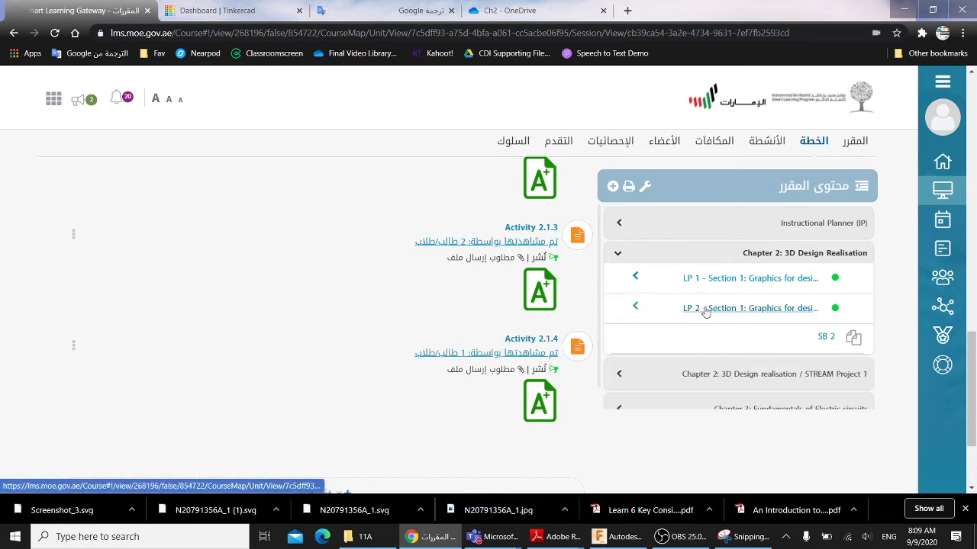
- Check the student book PDF in Adobe Reader, then return to Fusion 360
scroll(566, 347, "up", 3)
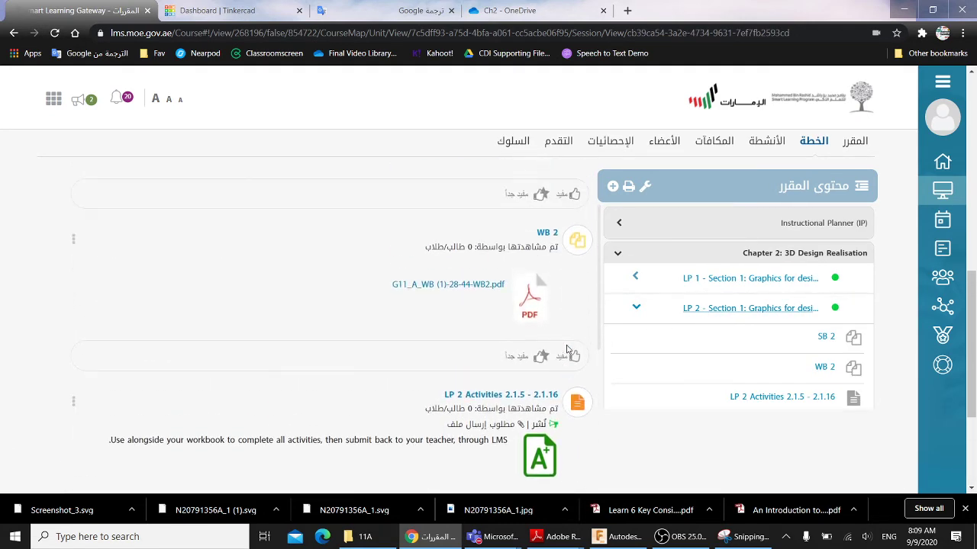
scroll(549, 229, "up", 1)
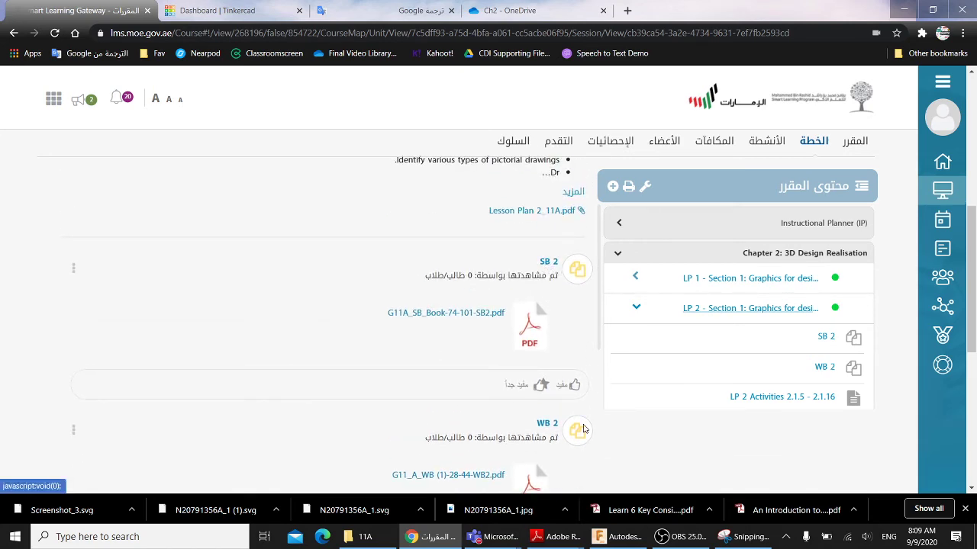
left_click(561, 536)
left_click(584, 474)
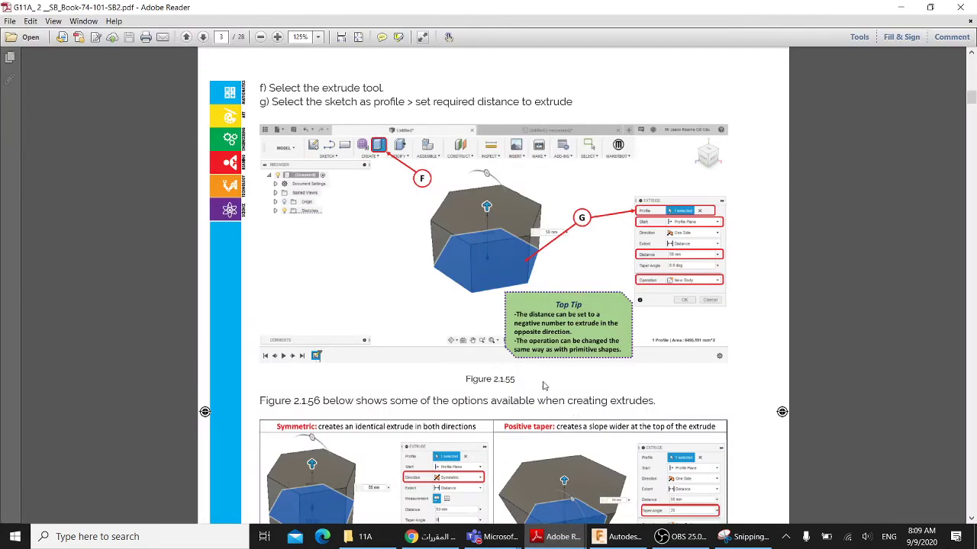
scroll(516, 338, "up", 5)
scroll(515, 338, "up", 10)
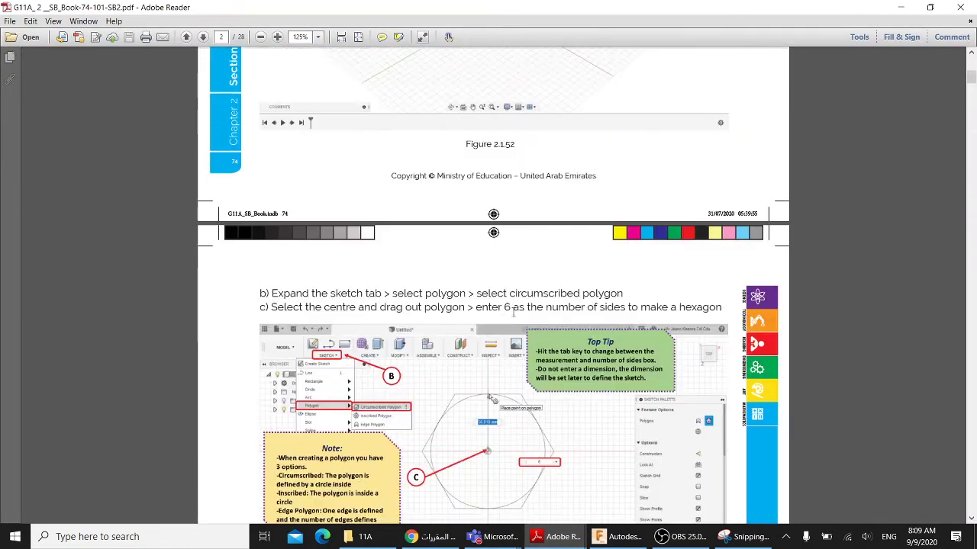
left_click(901, 7)
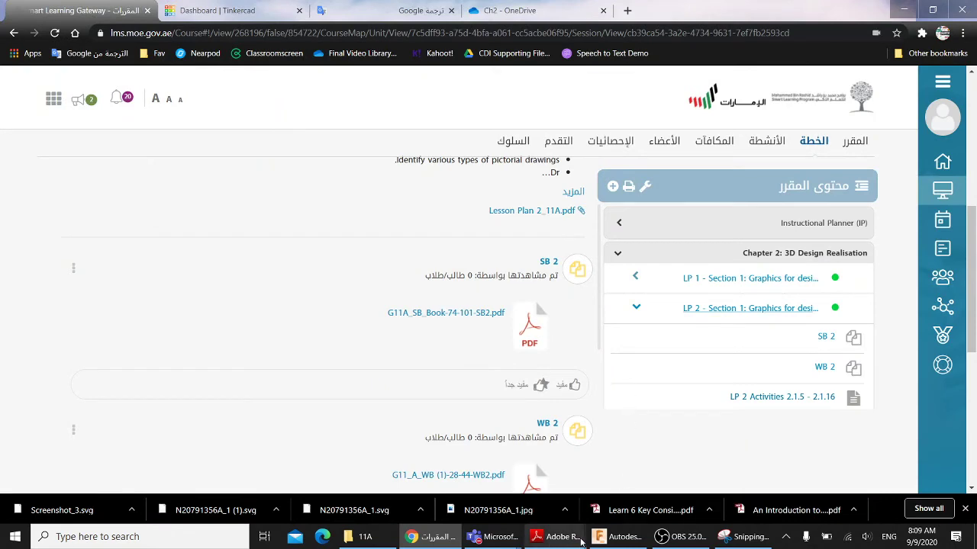
left_click(618, 537)
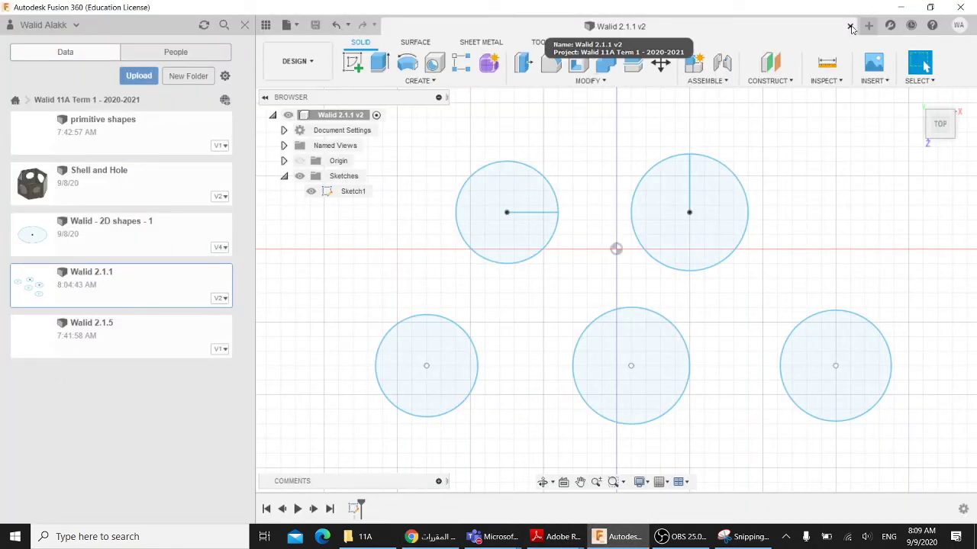
- Close Walid 2.1.1, open the Walid 2.1.5 design full-width and begin a new sketch
left_click(850, 27)
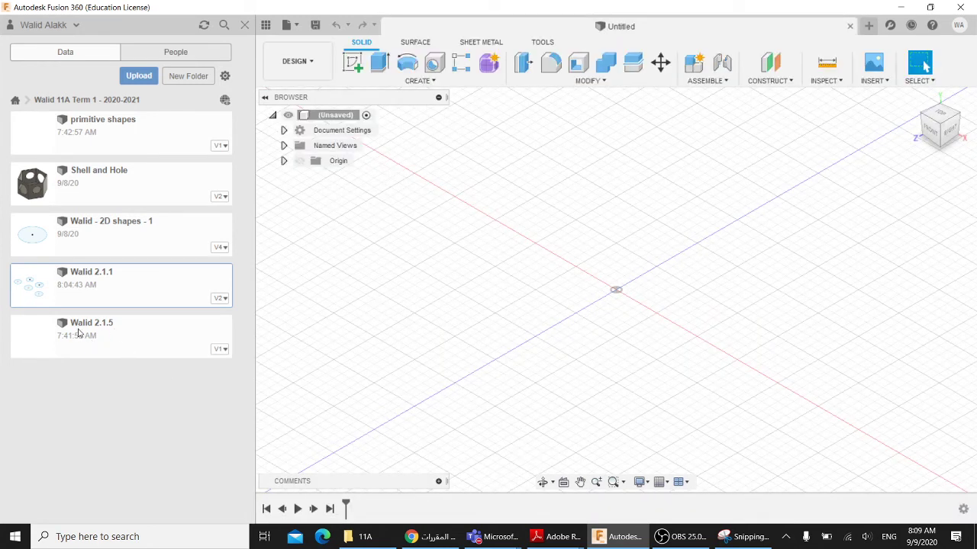
double_click(119, 337)
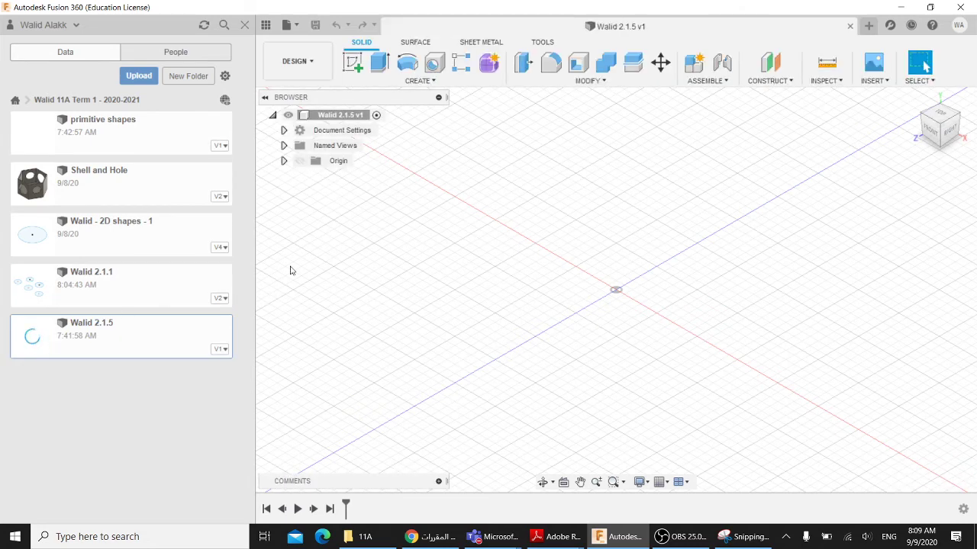
left_click(245, 24)
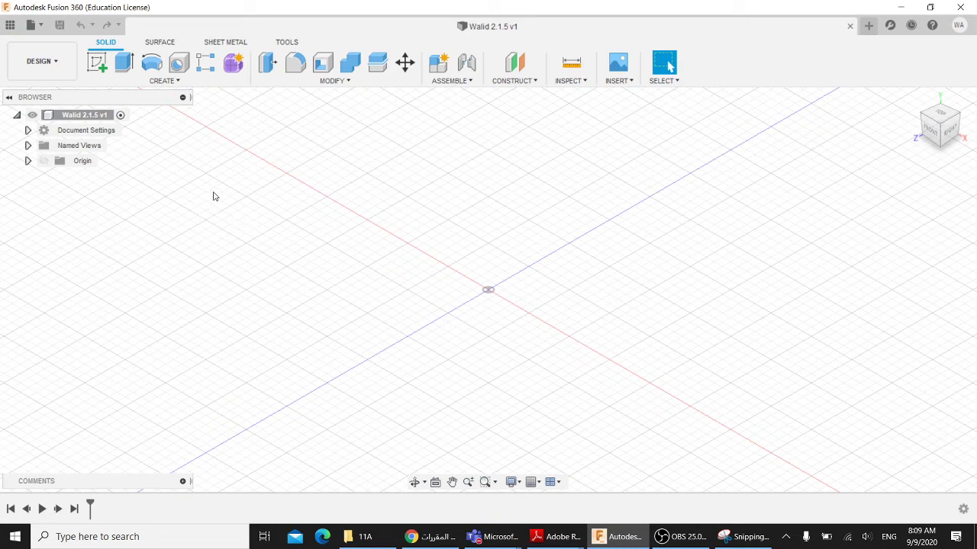
left_click(97, 63)
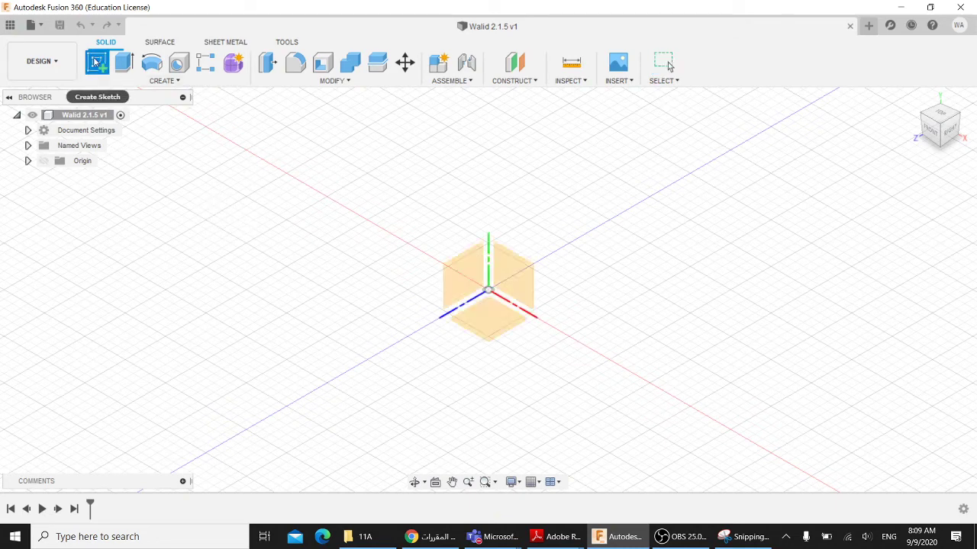
- Place the sketch on the XY plane and trial circumscribed and inscribed polygons at the origin
left_click(489, 320)
middle_click_drag(484, 280, 499, 313)
left_click(165, 81)
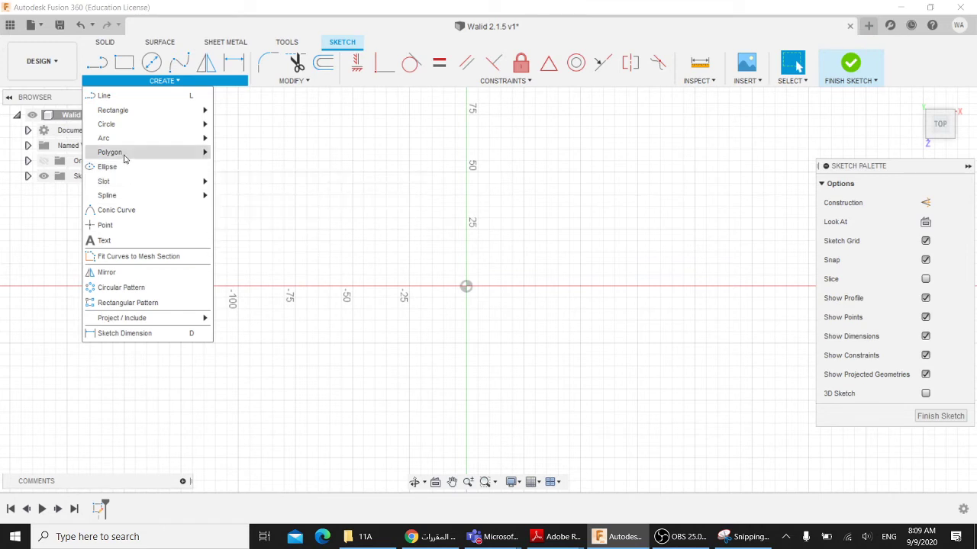
mouse_move(141, 158)
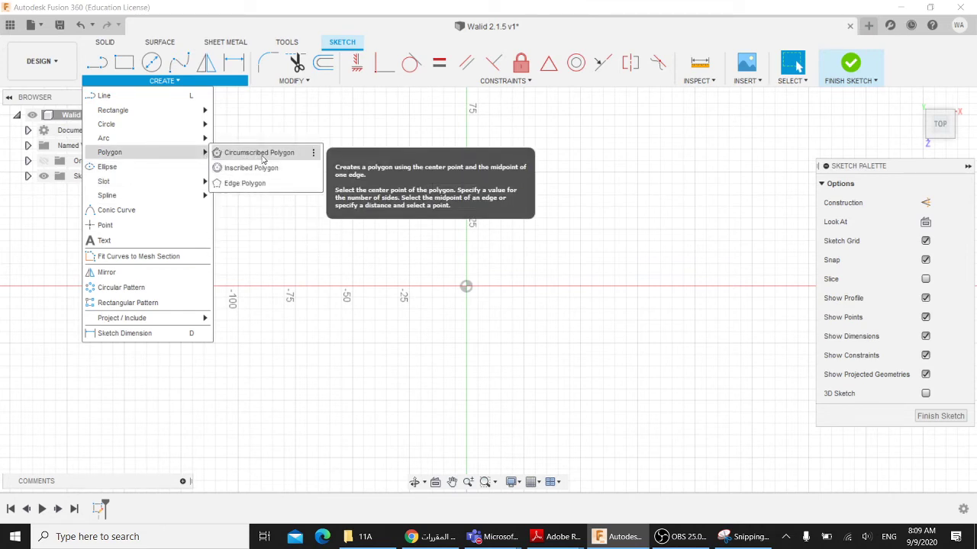
left_click(263, 156)
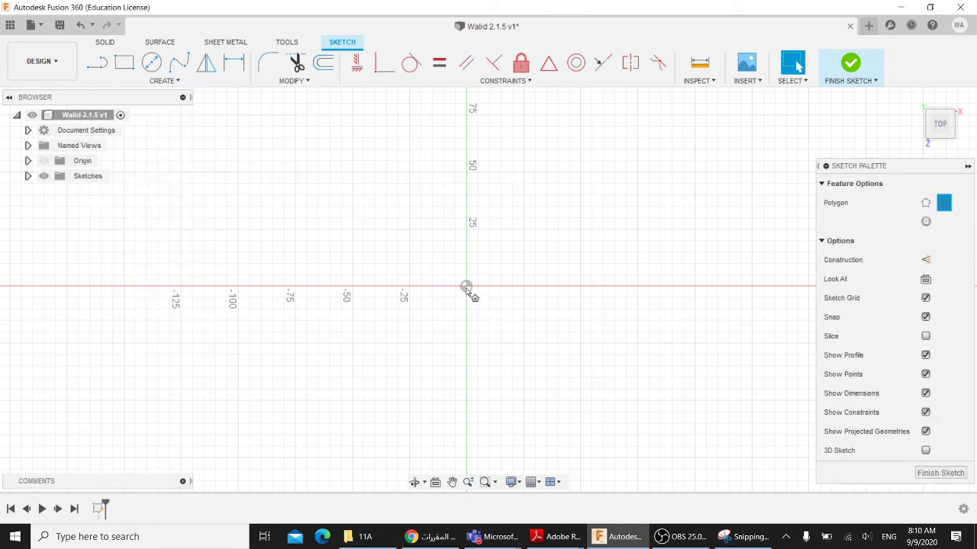
left_click(466, 287)
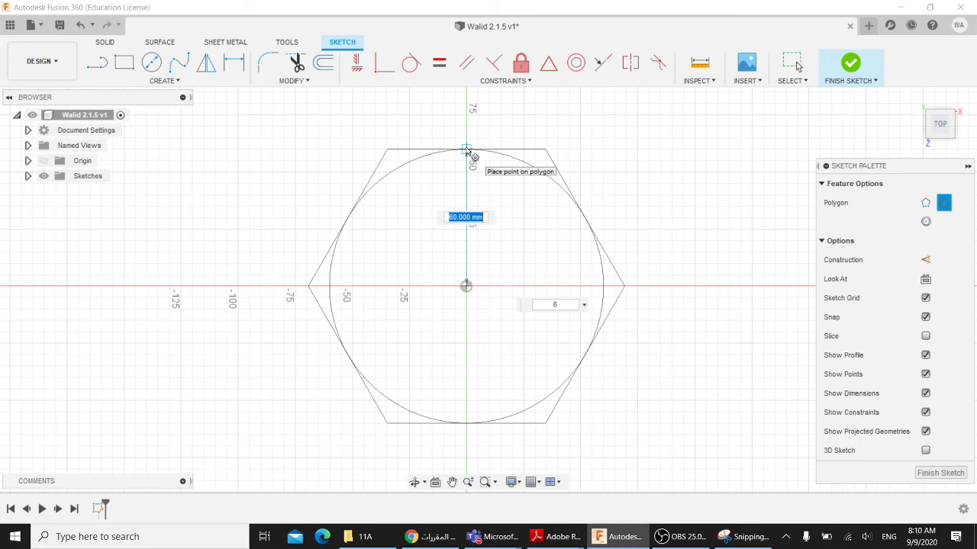
key("Escape")
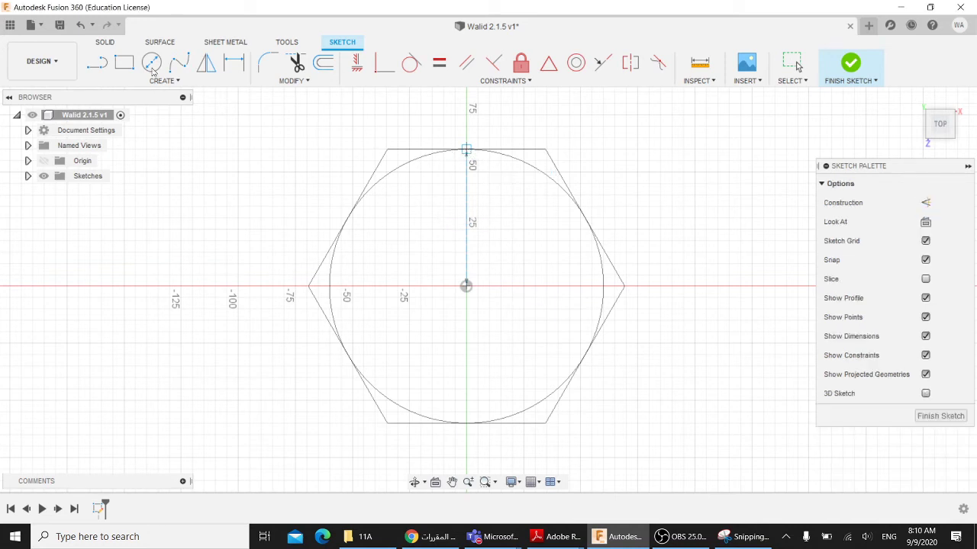
left_click(160, 81)
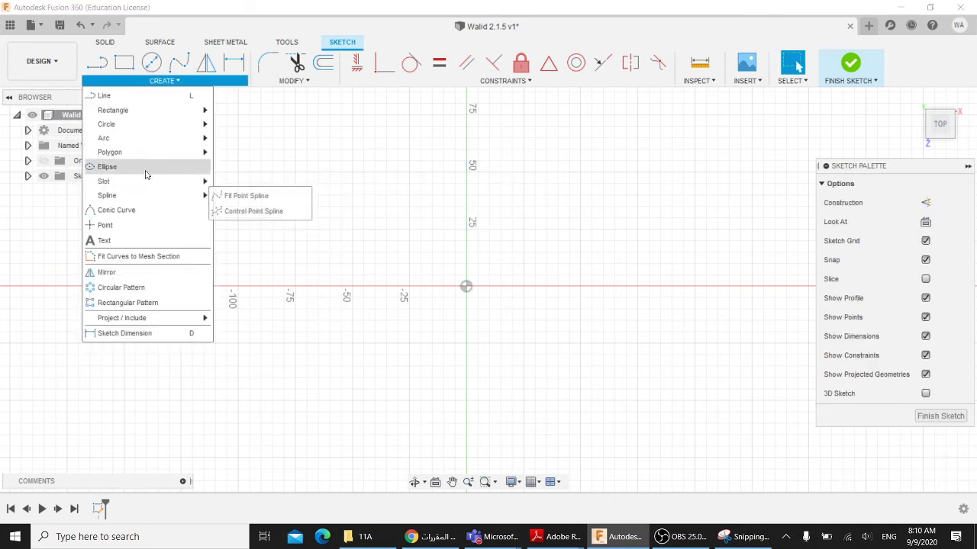
mouse_move(140, 154)
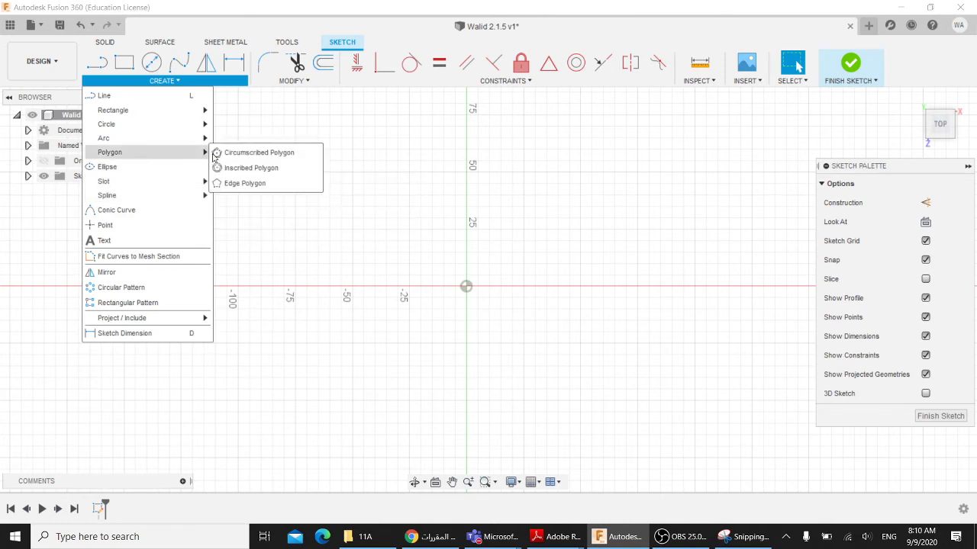
left_click(255, 167)
left_click(467, 286)
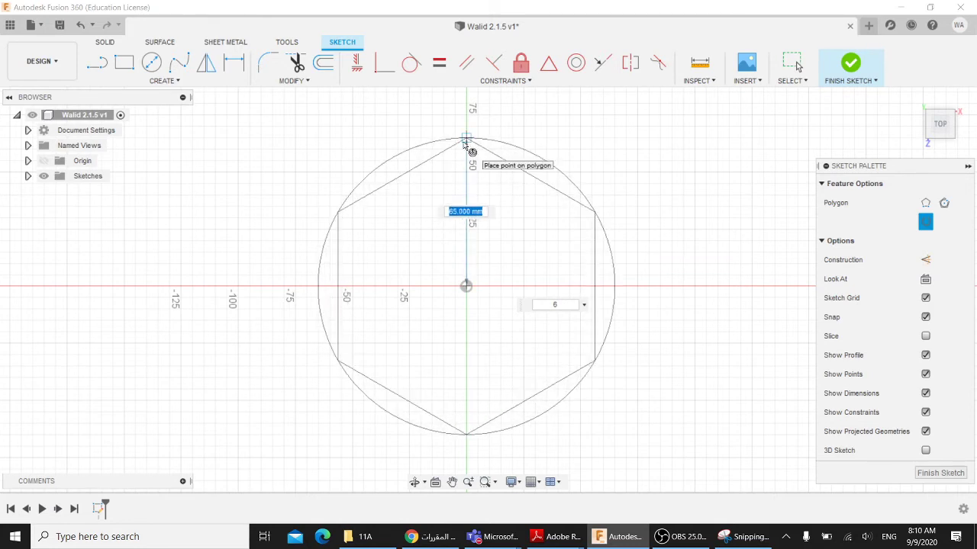
key("Escape")
- Draw a six-sided circumscribed hexagon at the origin, 65 mm to each flat side
left_click(162, 80)
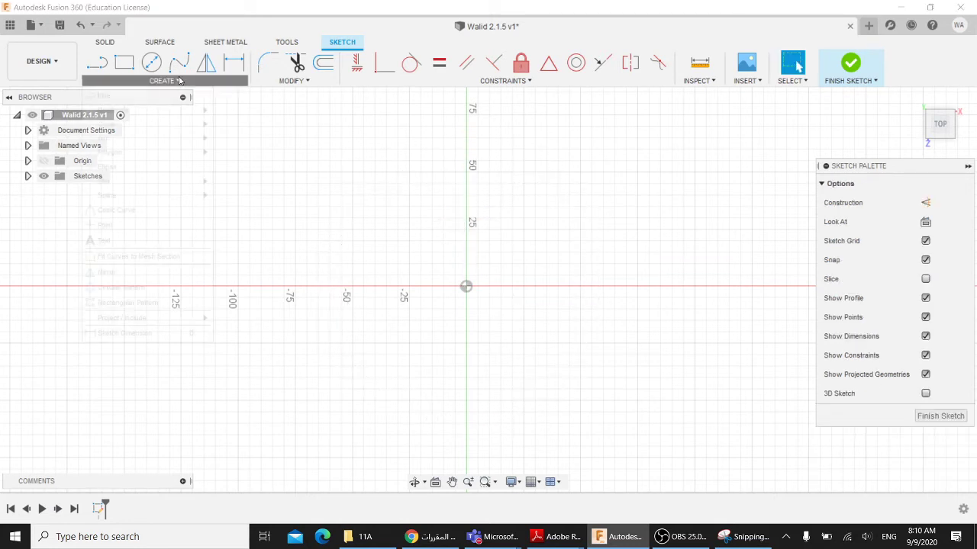
mouse_move(172, 152)
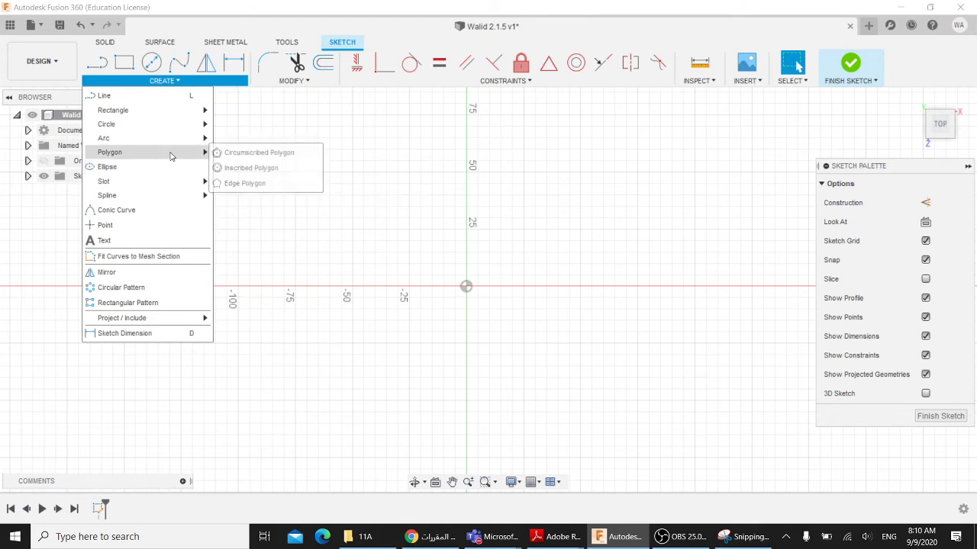
left_click(237, 153)
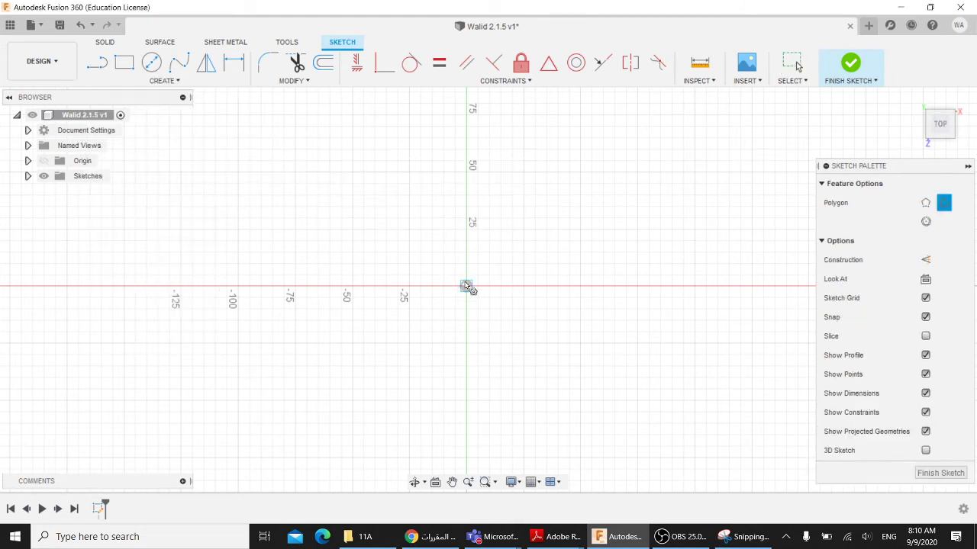
left_click(467, 286)
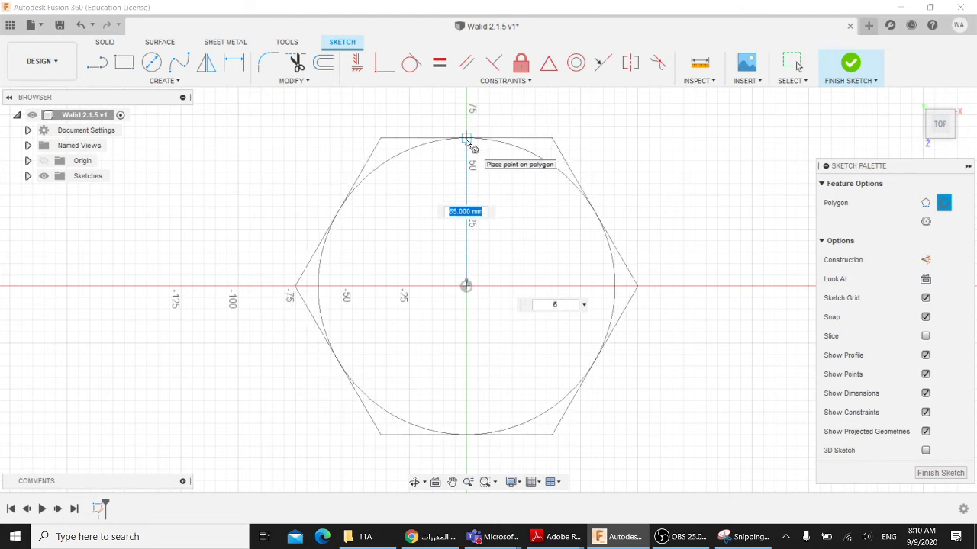
key("Tab")
key("Tab")
key("Tab")
key("Return")
key("Escape")
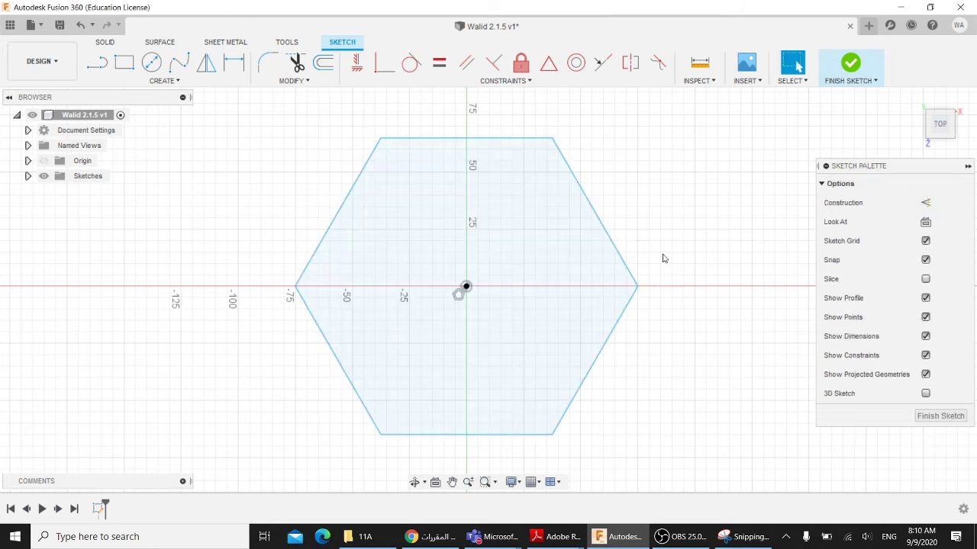
left_click(507, 141)
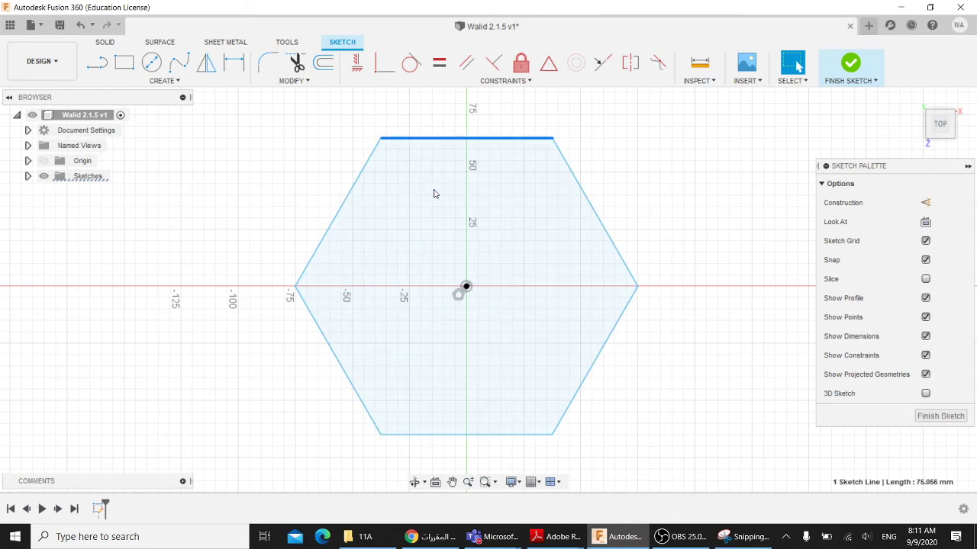
left_click(164, 81)
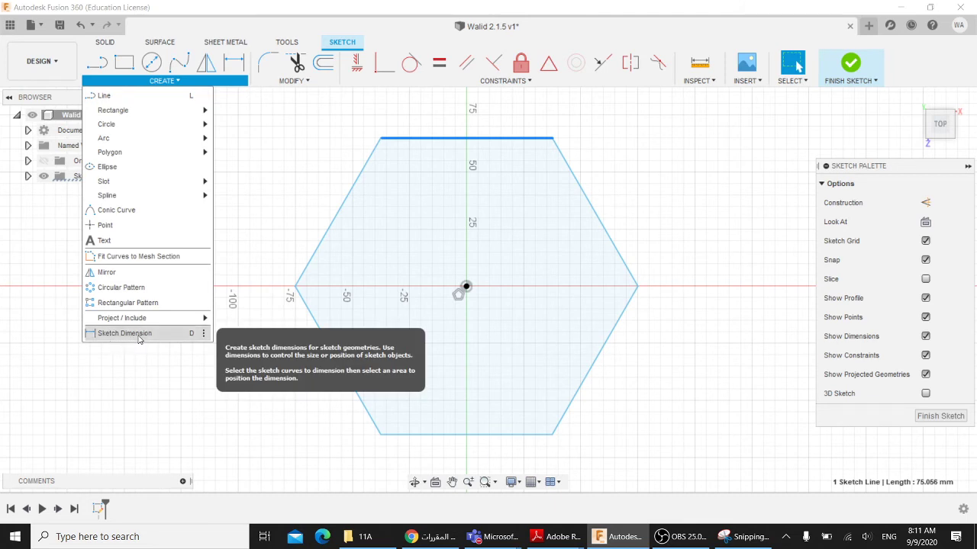
- Make initial attempts to dimension the hexagon's top edge, cancelling each one
left_click(140, 334)
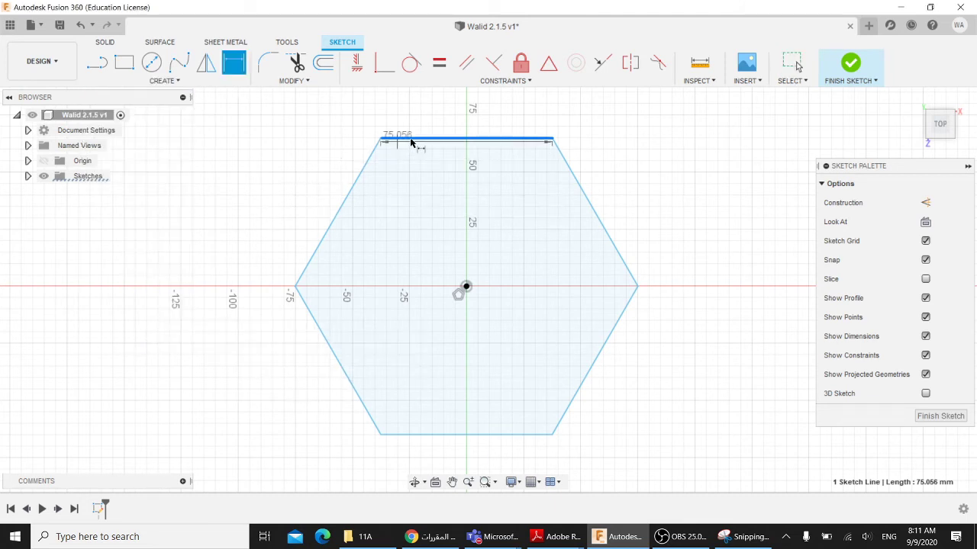
key("Escape")
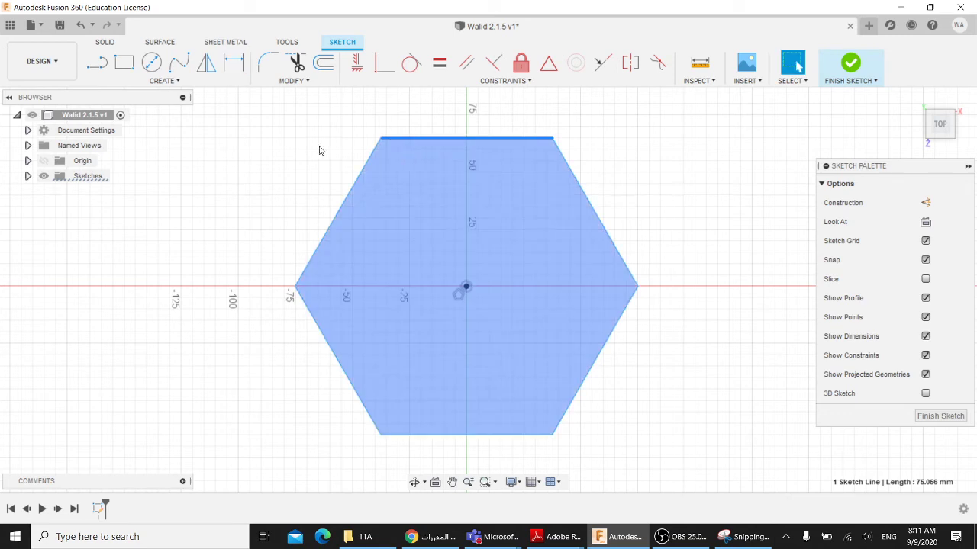
left_click(318, 149)
left_click(160, 80)
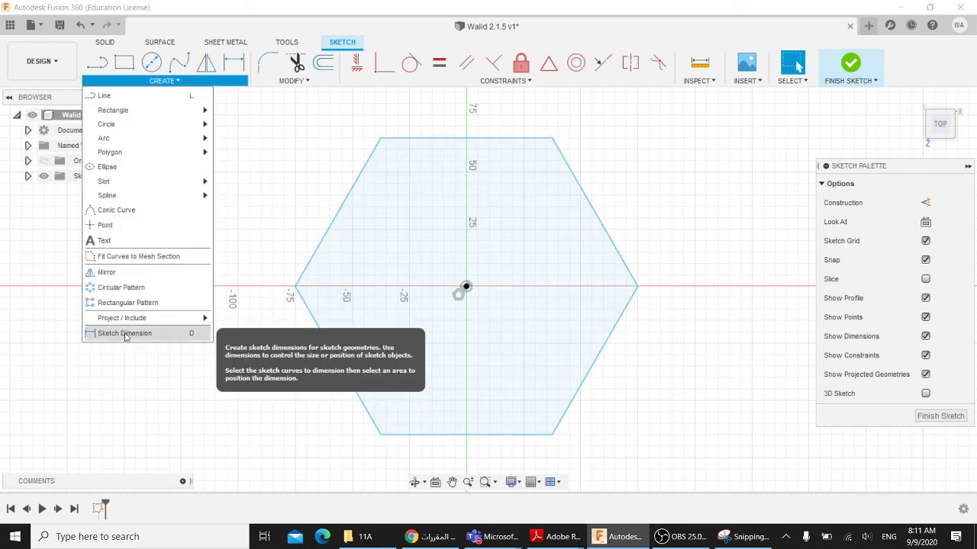
left_click(137, 332)
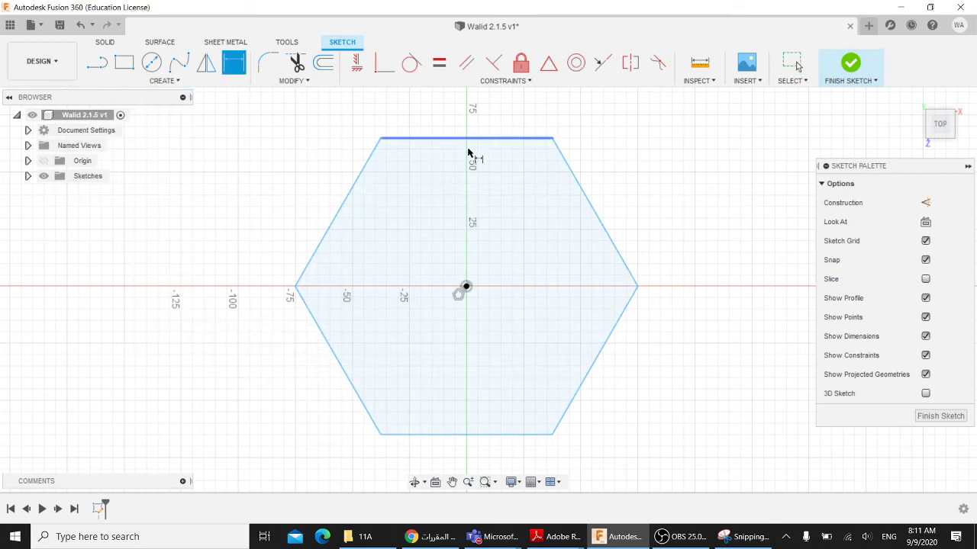
key("Escape")
middle_click_drag(493, 190, 476, 233)
- Dimension the hexagon's top edge to 60 mm and finish the sketch
key("d")
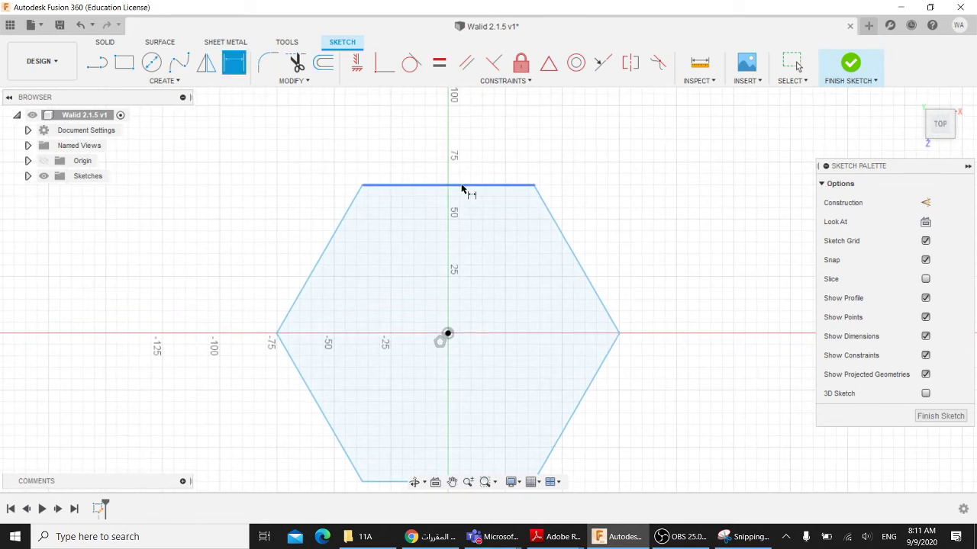
left_click(456, 189)
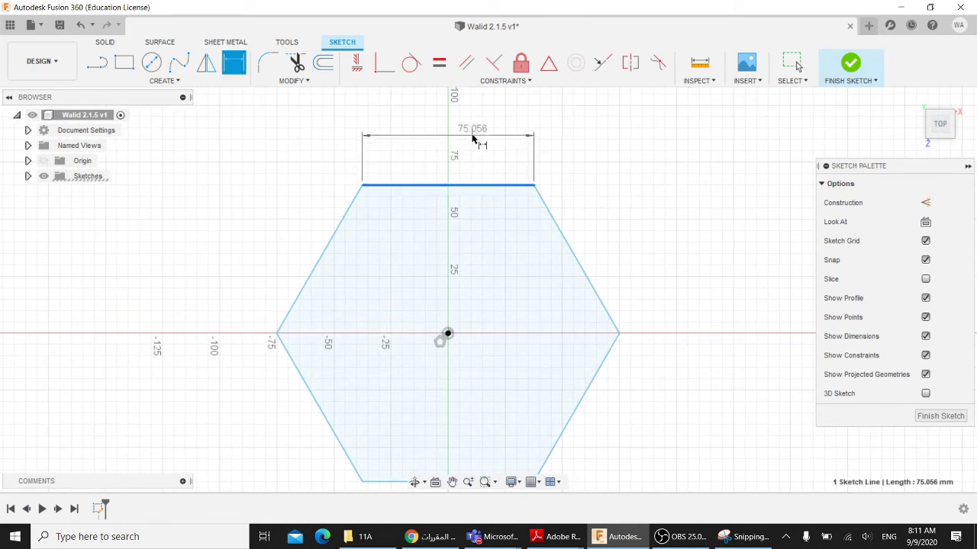
left_click(483, 141)
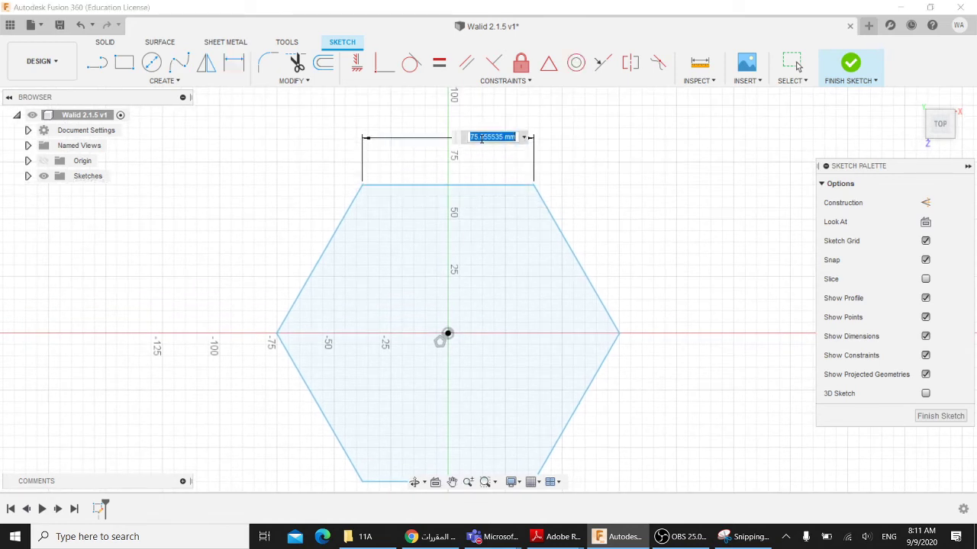
type("80")
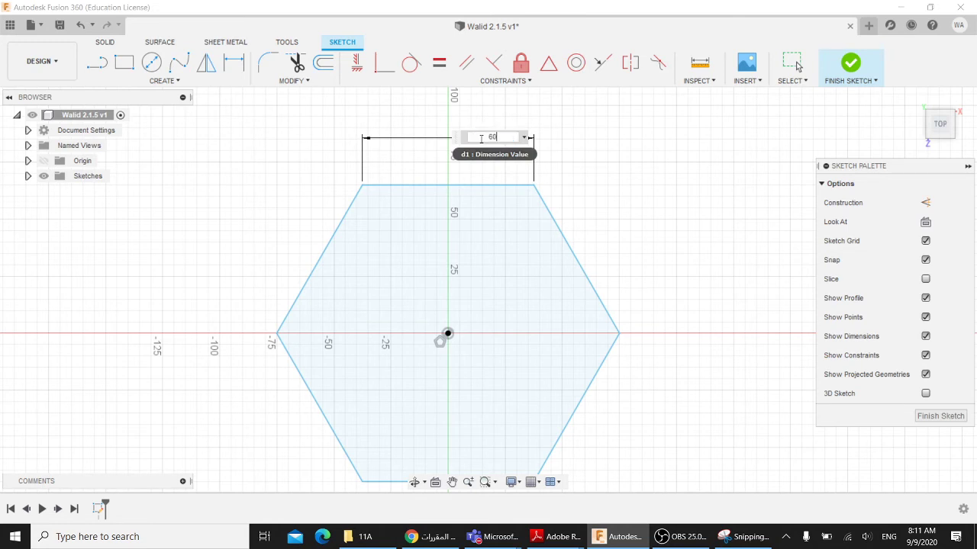
key("Return")
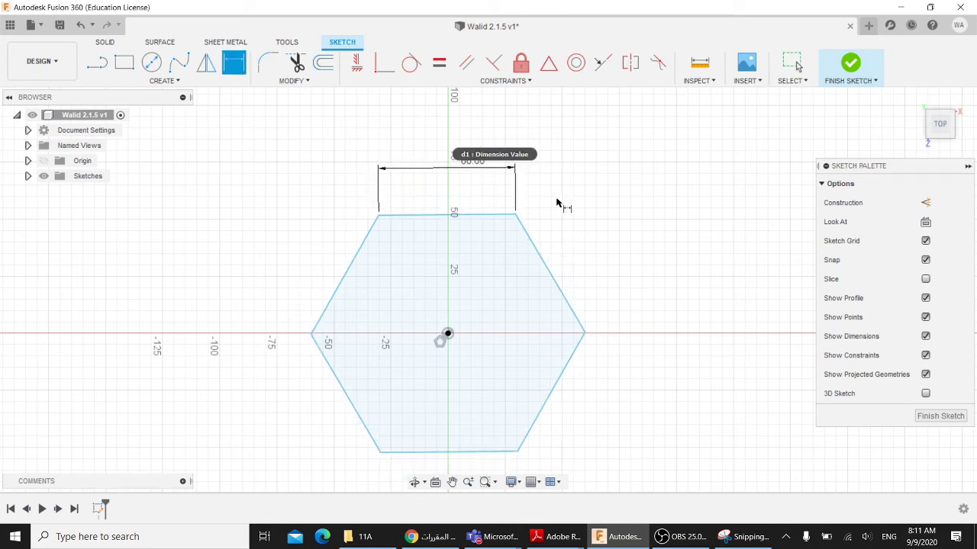
key("Escape")
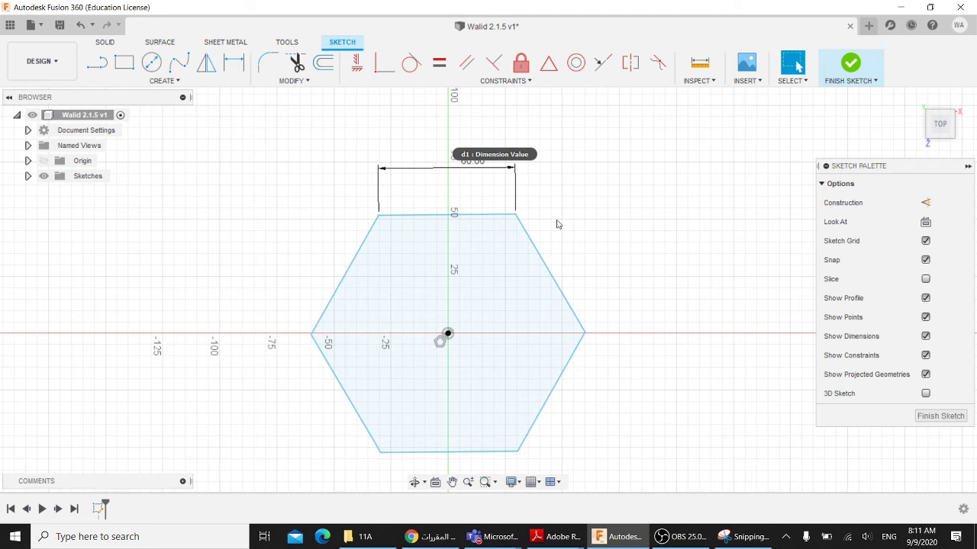
middle_click_drag(549, 183, 548, 154)
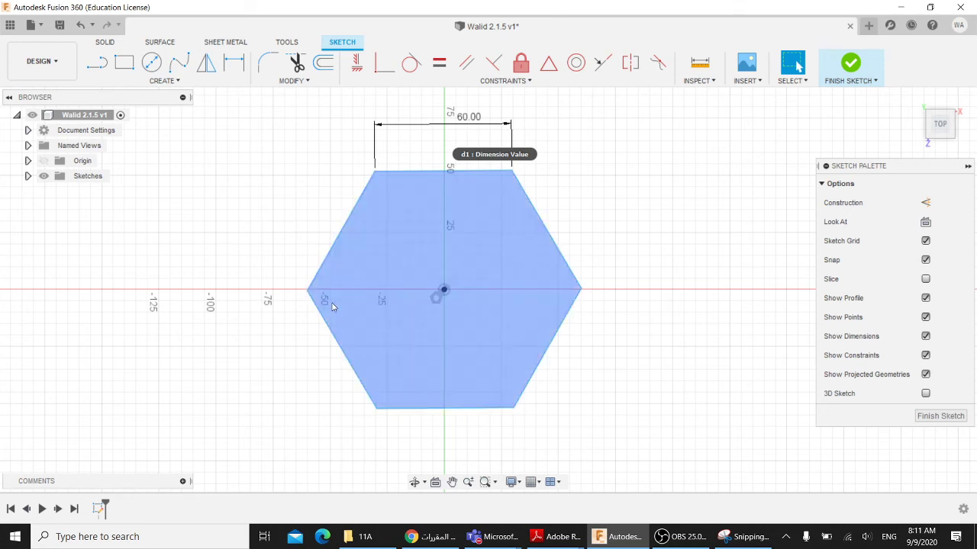
left_click(850, 62)
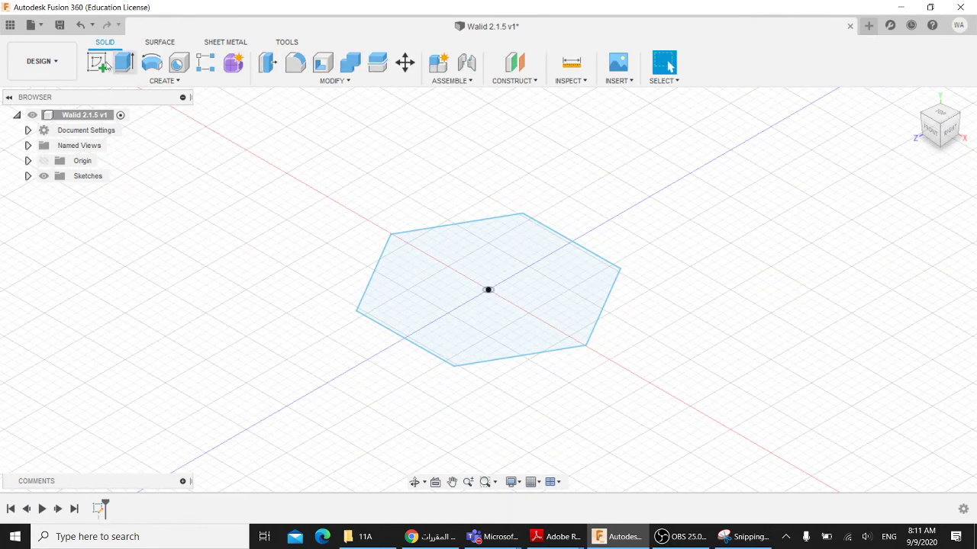
- Extrude the hexagon profile up 65 mm from the sketch plane as a new body
left_click(124, 63)
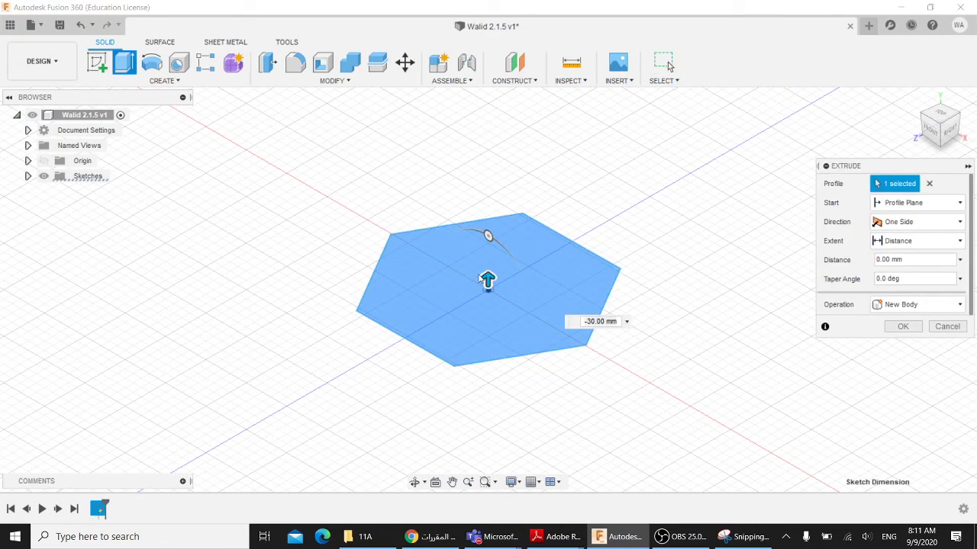
left_click_drag(488, 278, 489, 160)
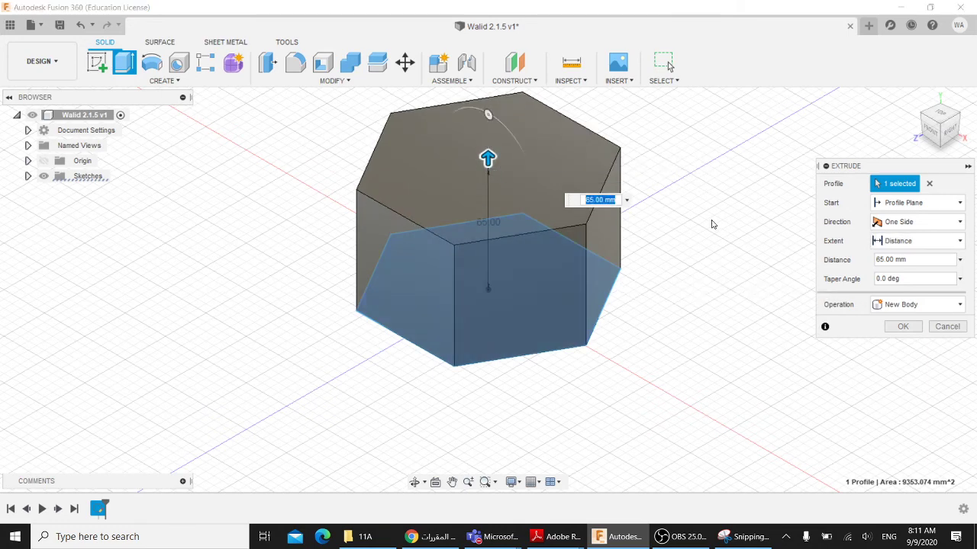
middle_click_drag(711, 224, 694, 283)
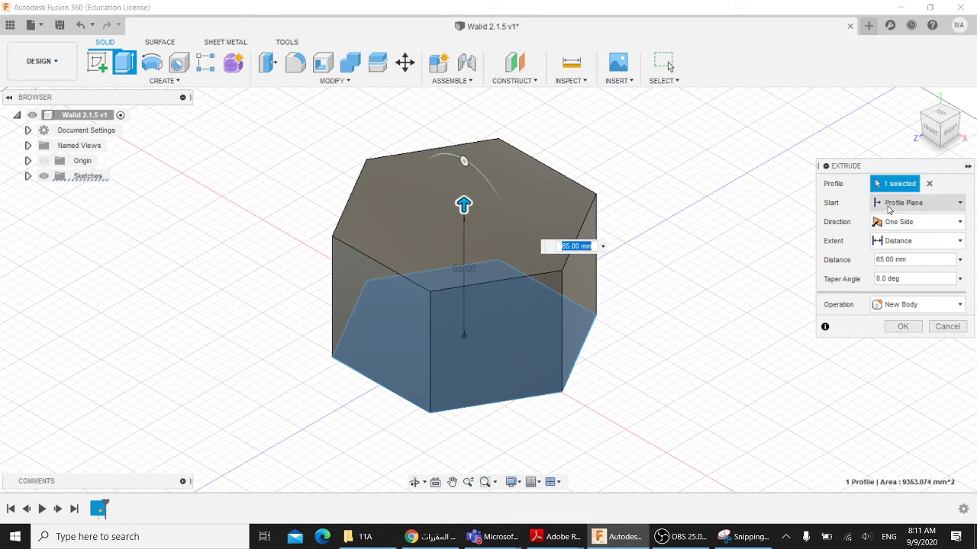
left_click(884, 203)
left_click(897, 212)
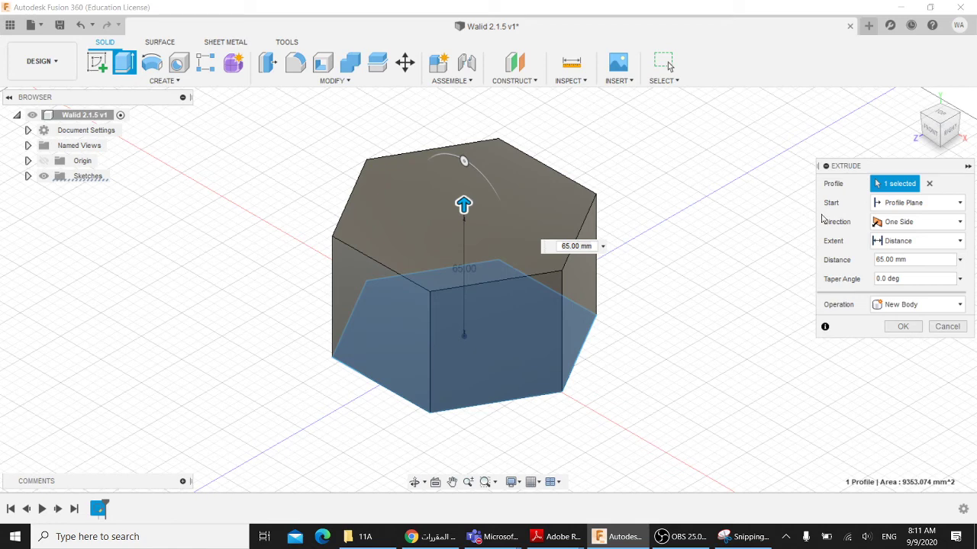
left_click(882, 204)
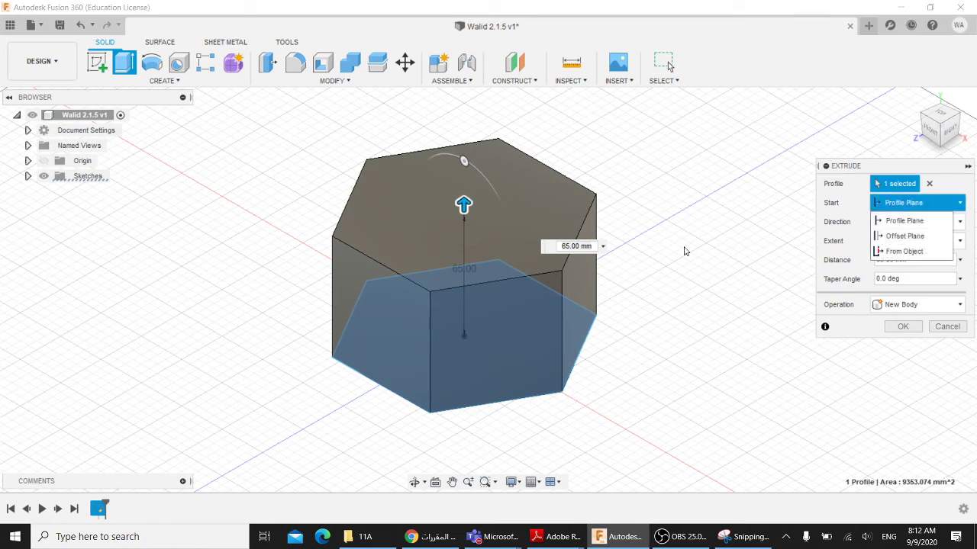
middle_click_drag(656, 248, 643, 226, "shift")
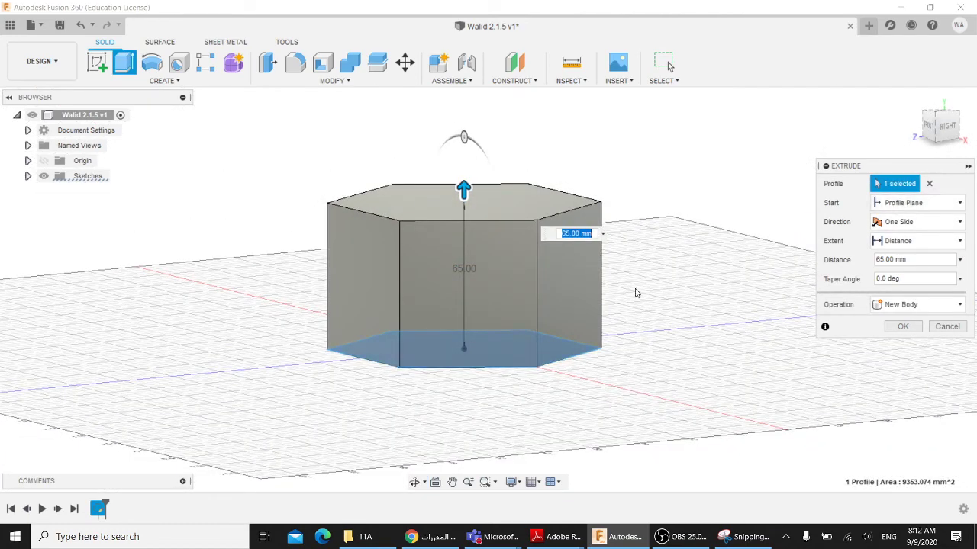
left_click(901, 203)
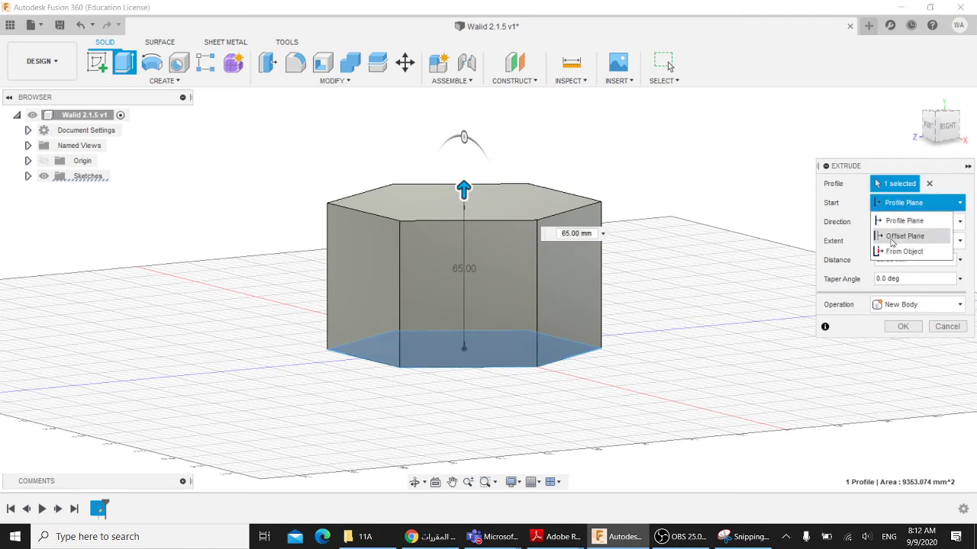
left_click(906, 236)
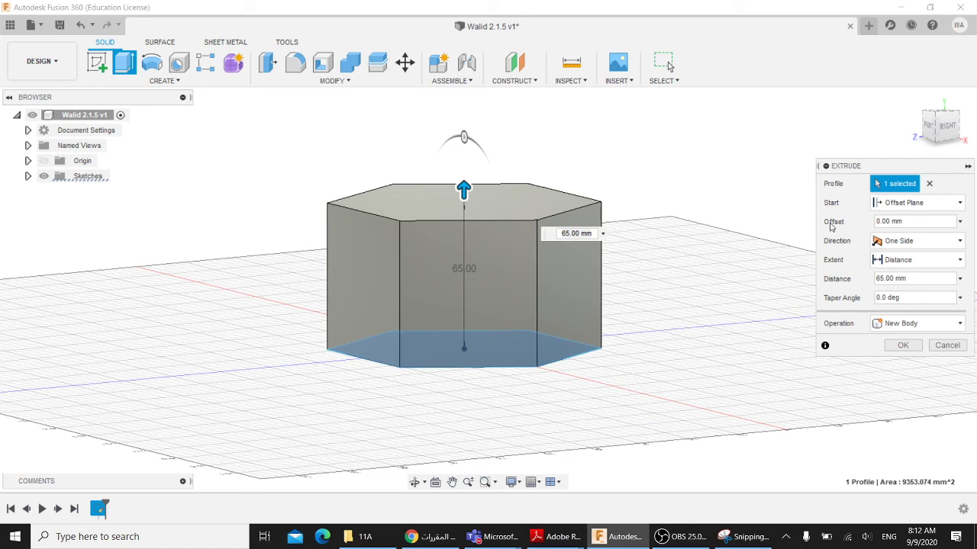
left_click(878, 222)
type("10")
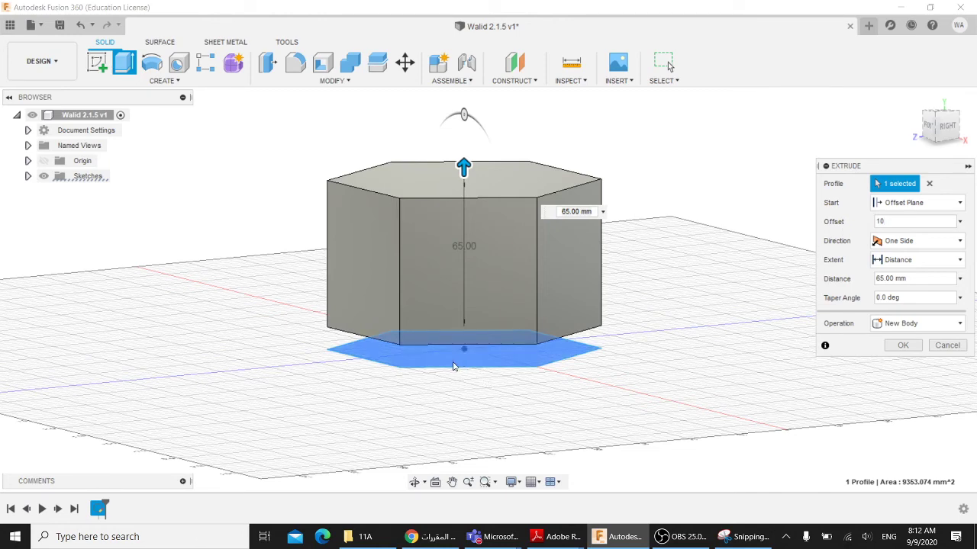
middle_click_drag(443, 384, 434, 376, "shift")
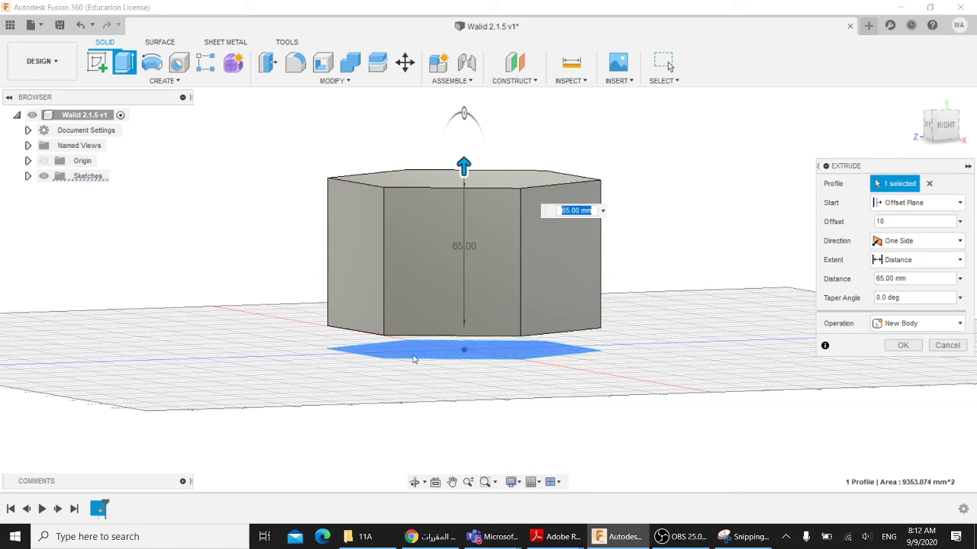
left_click(909, 205)
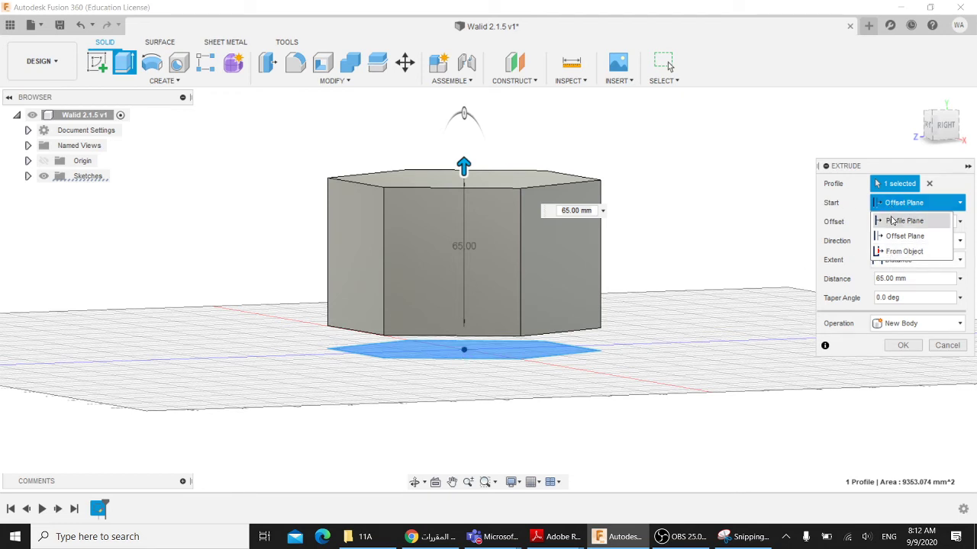
left_click(893, 221)
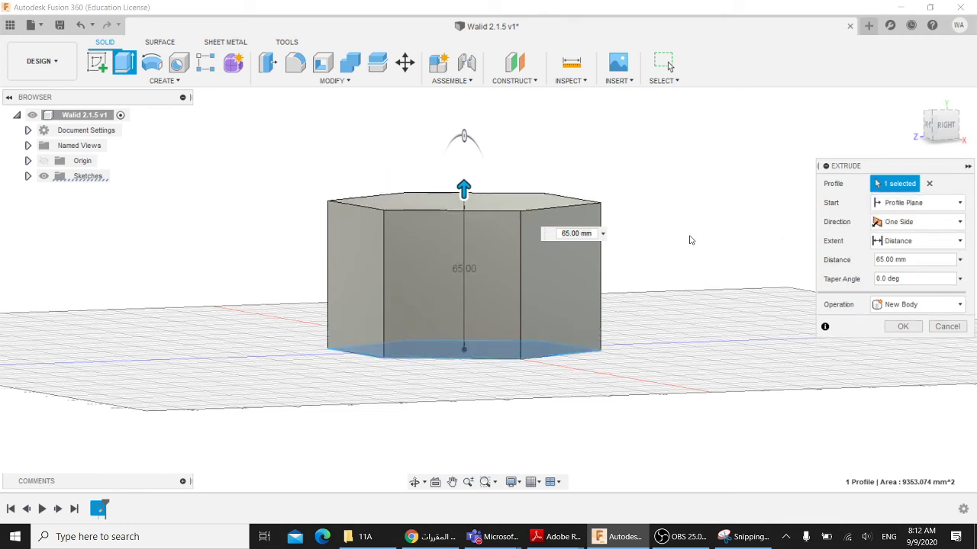
middle_click_drag(691, 238, 700, 244, "shift")
middle_click_drag(764, 251, 758, 242, "shift")
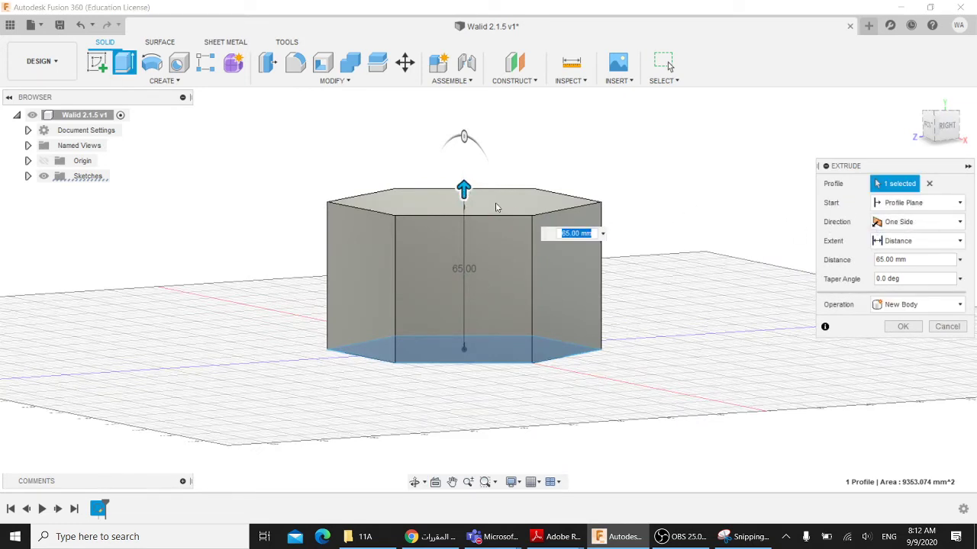
- Try a two-sided extrusion, 25 mm below and 60 mm above the sketch
left_click_drag(465, 190, 480, 177)
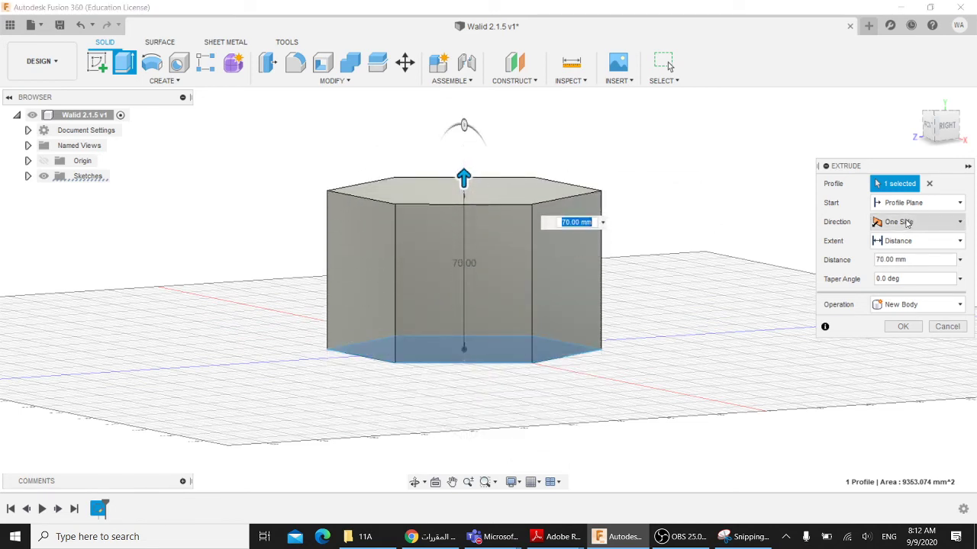
left_click(905, 223)
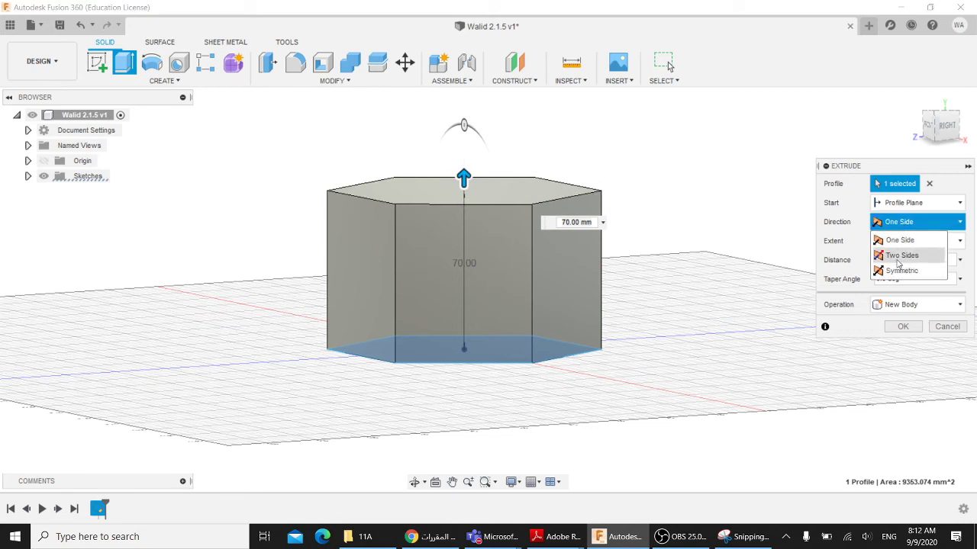
left_click(901, 255)
middle_click_drag(671, 307, 656, 257)
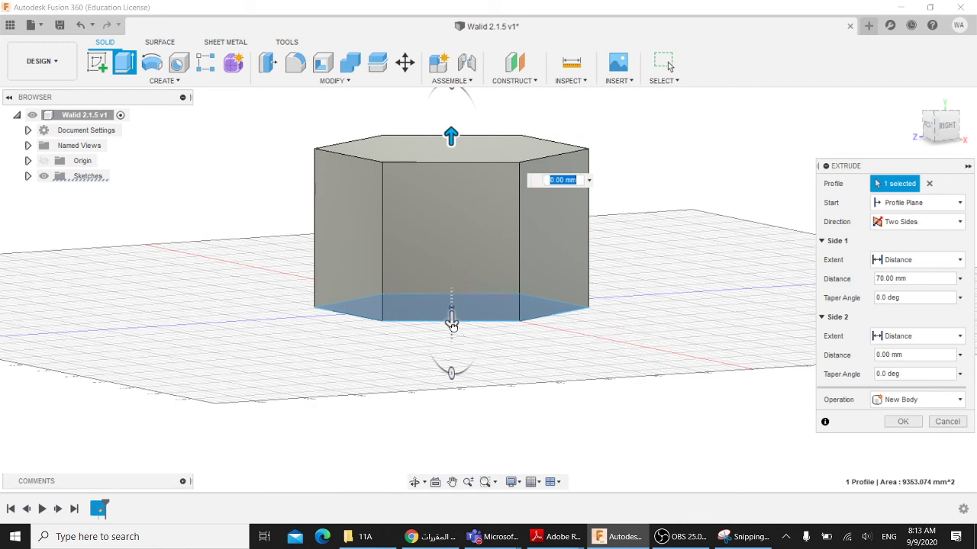
left_click_drag(455, 327, 451, 375)
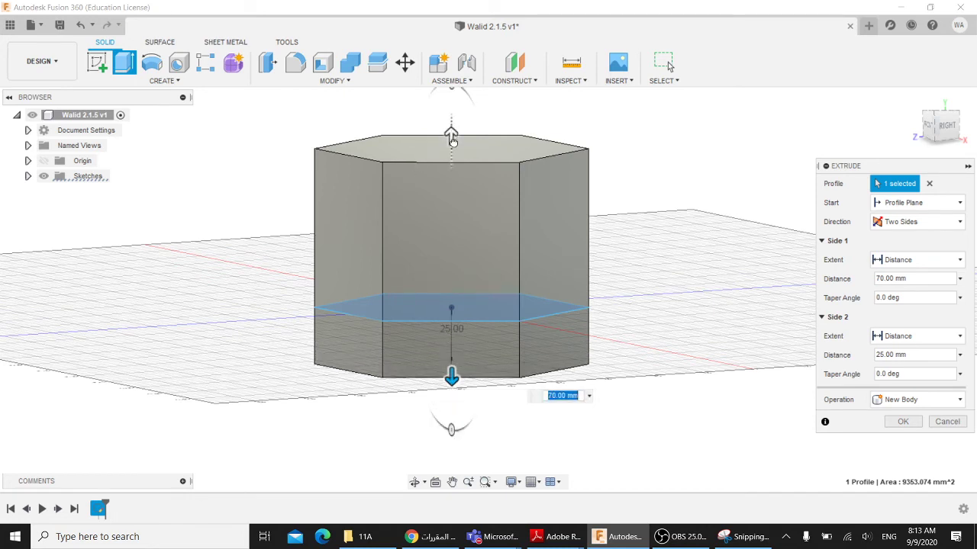
left_click_drag(451, 132, 451, 158)
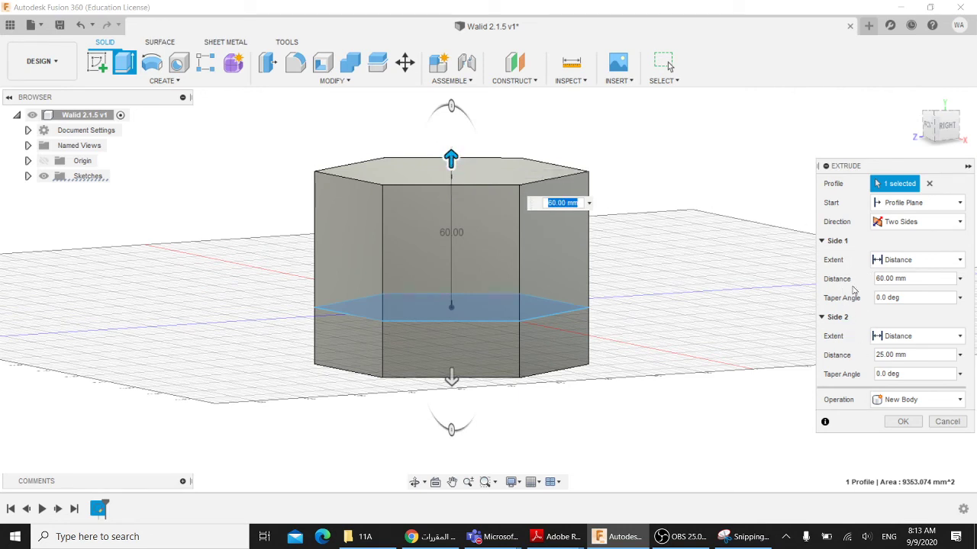
- Try a symmetric 55 mm extrusion, then settle on one side at 65 mm
left_click(911, 222)
left_click(899, 273)
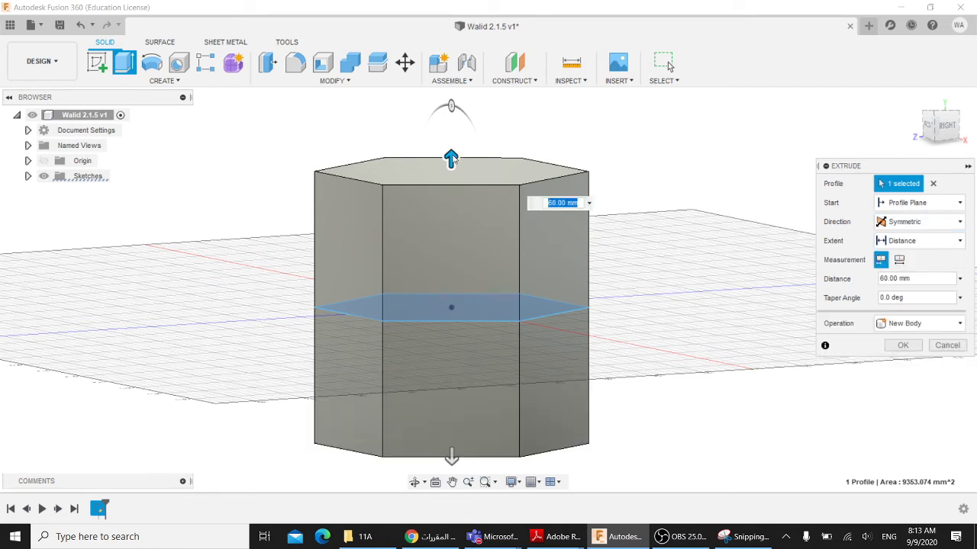
left_click_drag(451, 158, 454, 206)
left_click(912, 221)
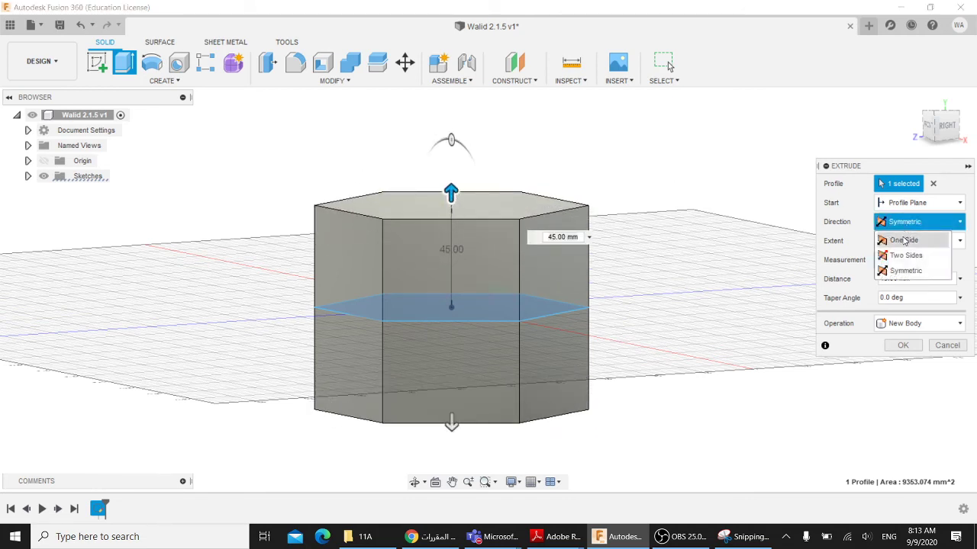
left_click(904, 241)
left_click_drag(451, 193, 461, 145)
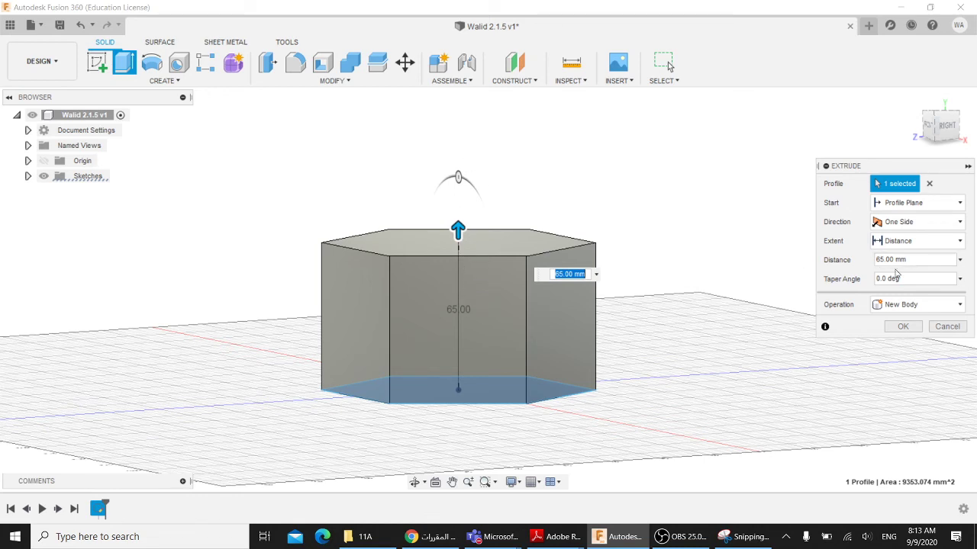
- Test a 20° taper, then extrude the hexagon straight to 70 mm with 0° taper
key("Tab")
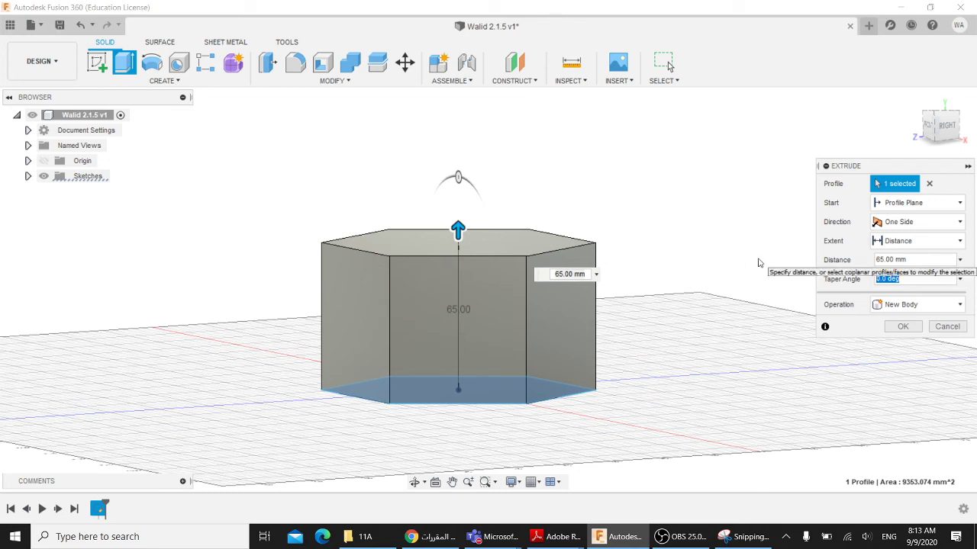
type("20")
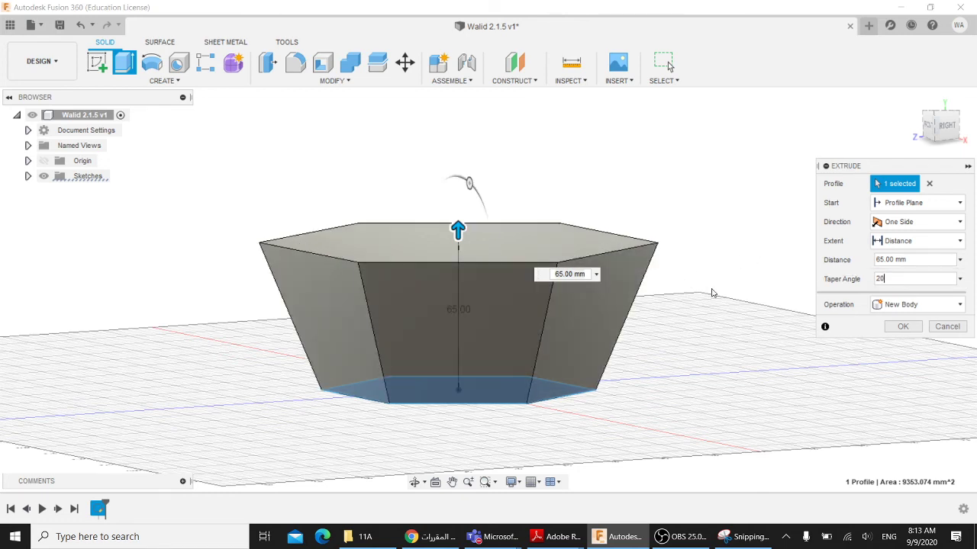
middle_click_drag(737, 290, 782, 264, "shift")
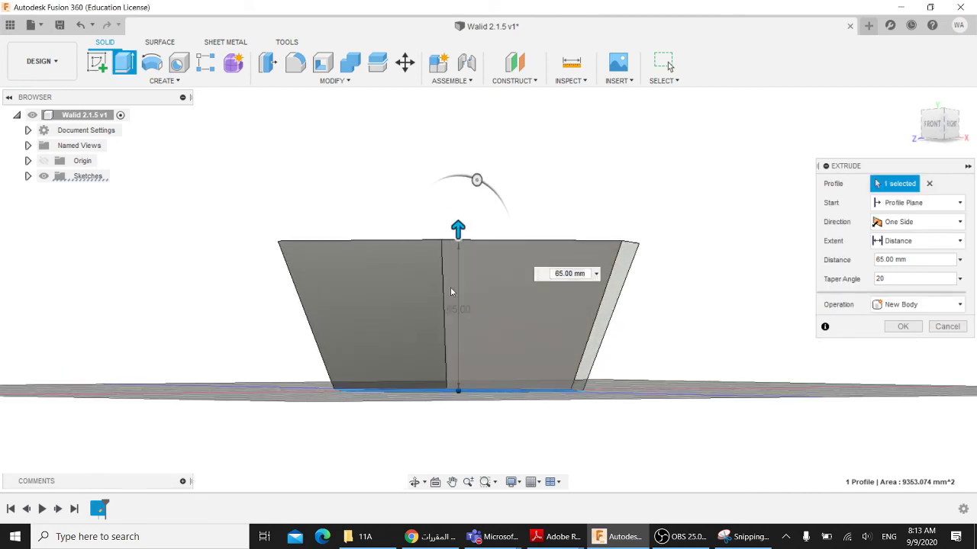
left_click_drag(458, 244, 458, 217)
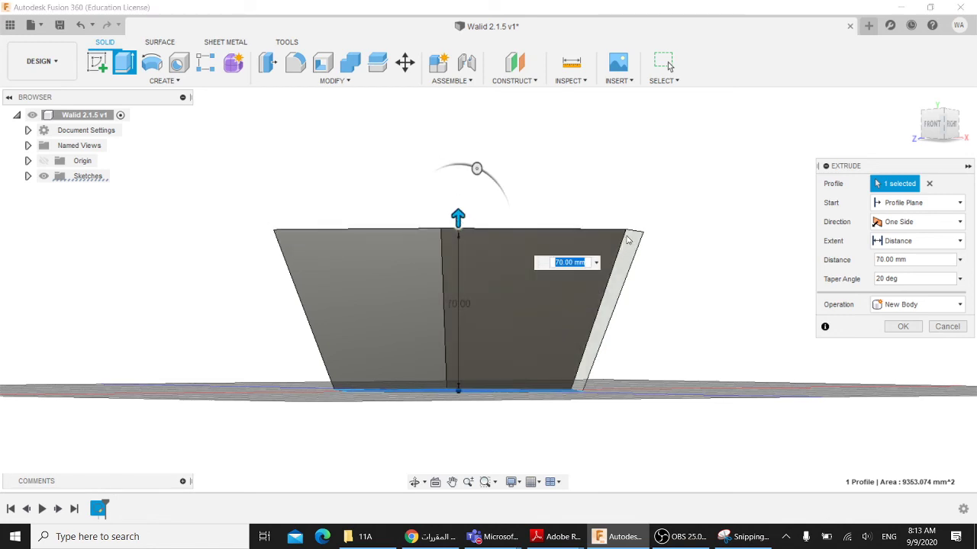
left_click(914, 259)
key("Tab")
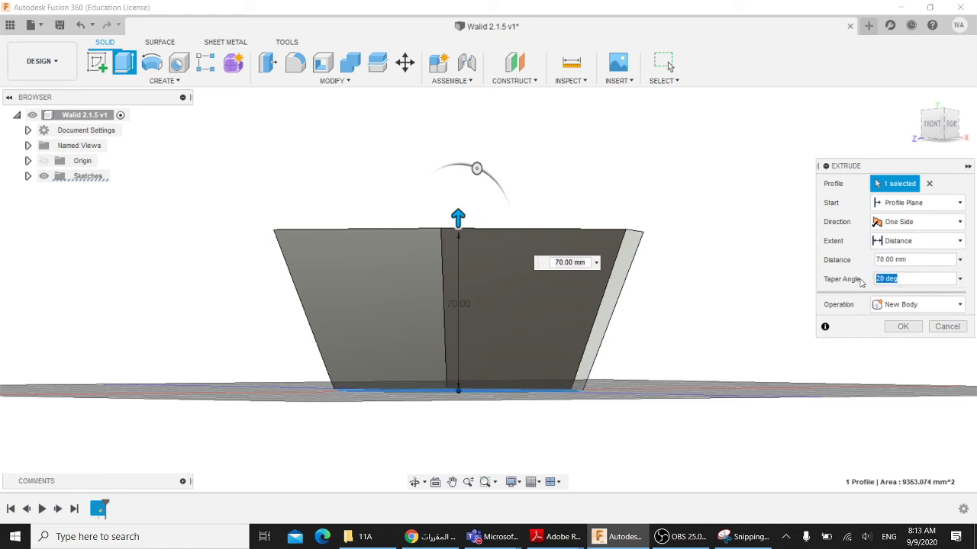
type("7")
type("0")
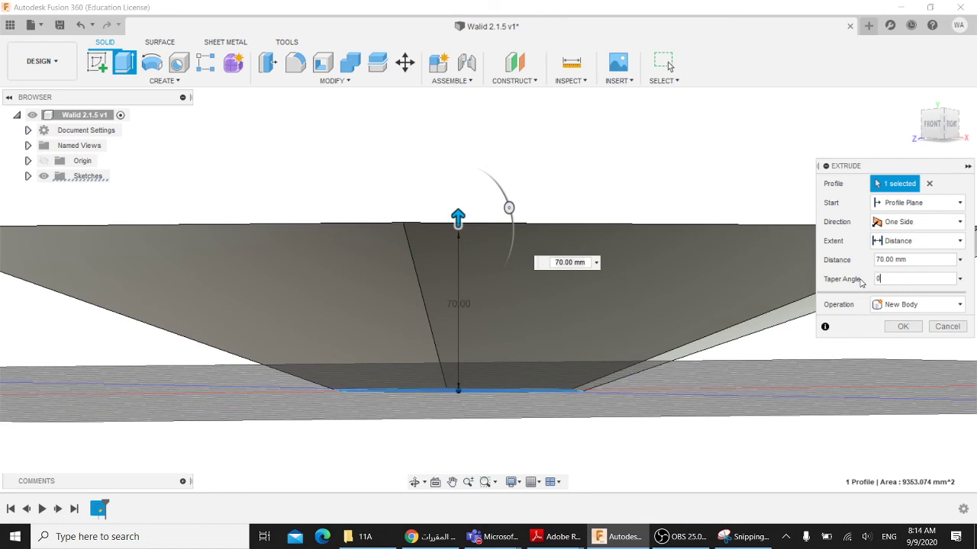
middle_click_drag(700, 295, 672, 307, "shift")
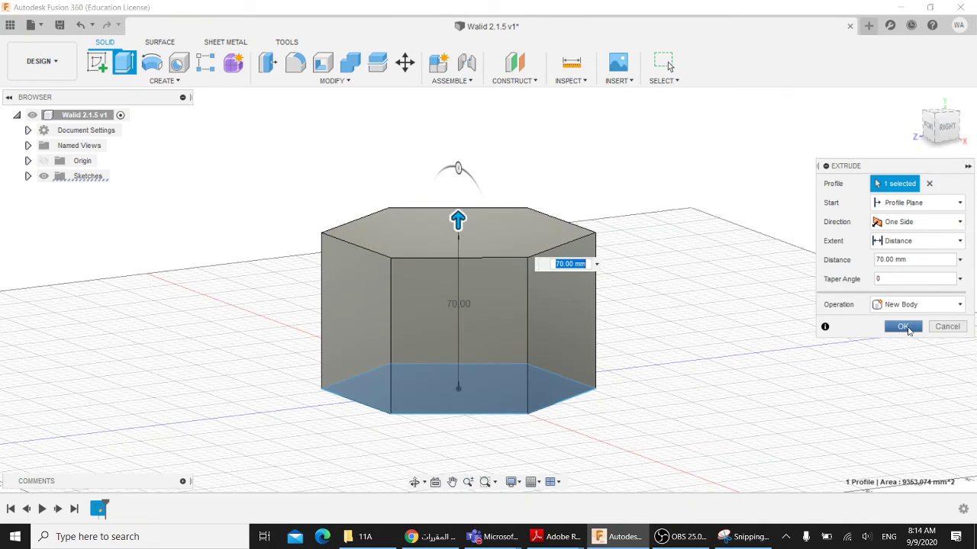
left_click(904, 327)
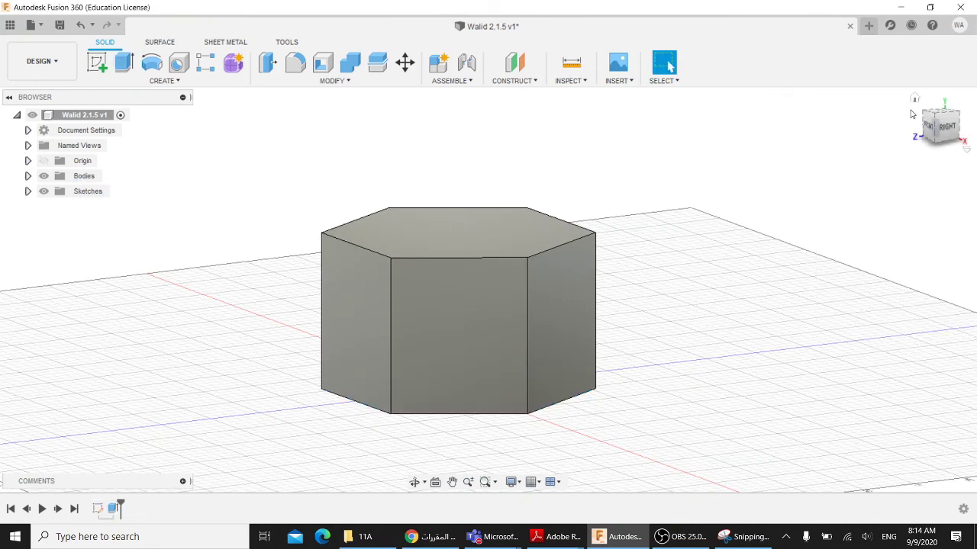
- Shell the prism by removing its top face with a 5 mm inside thickness
left_click(915, 99)
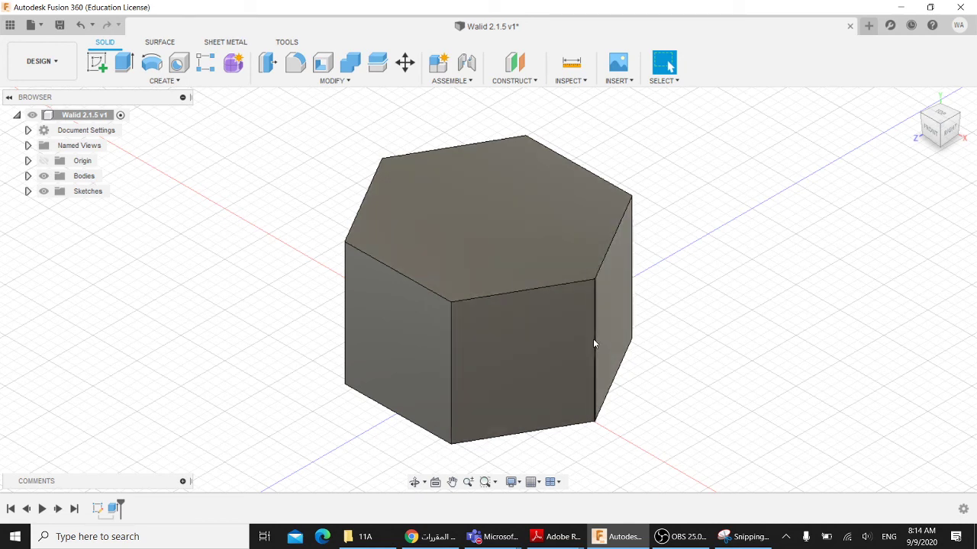
middle_click_drag(661, 300, 664, 309)
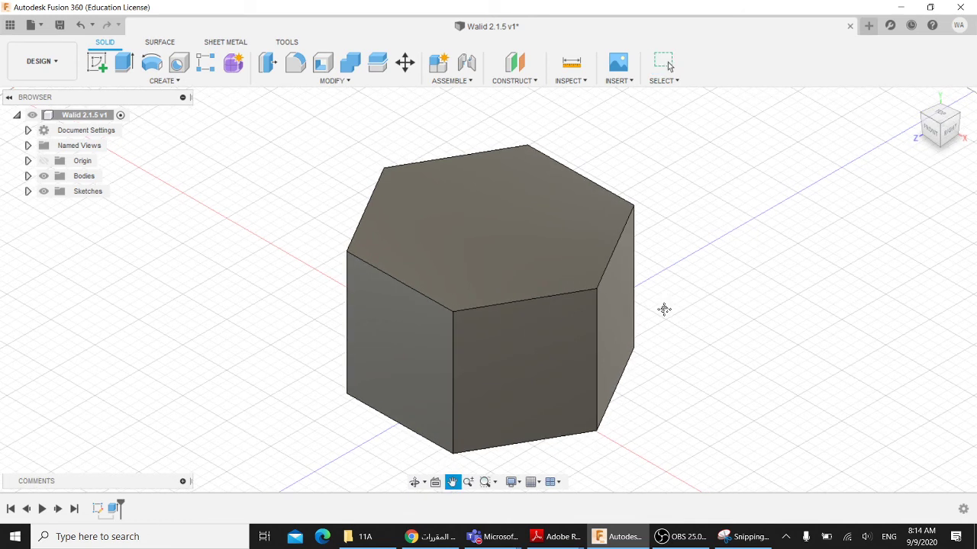
key("Escape")
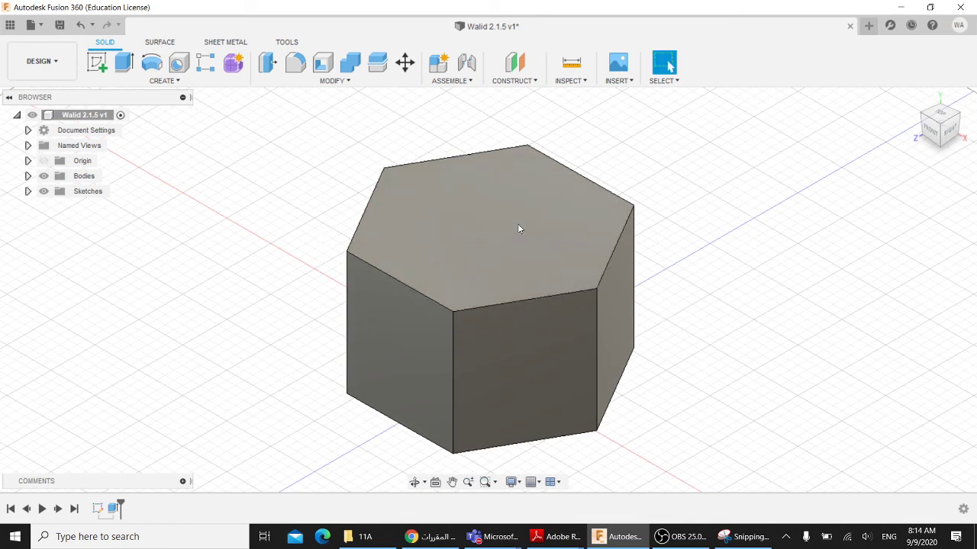
left_click(319, 82)
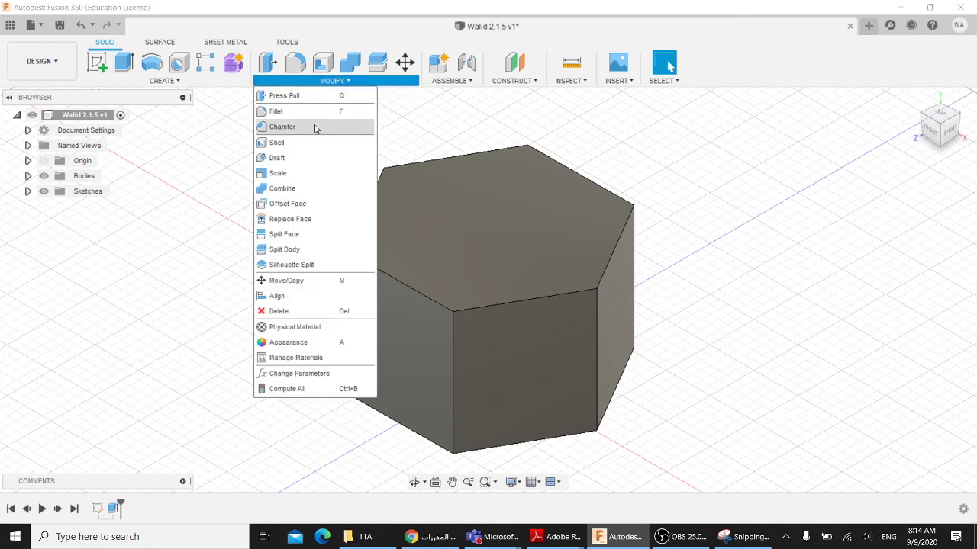
left_click(275, 143)
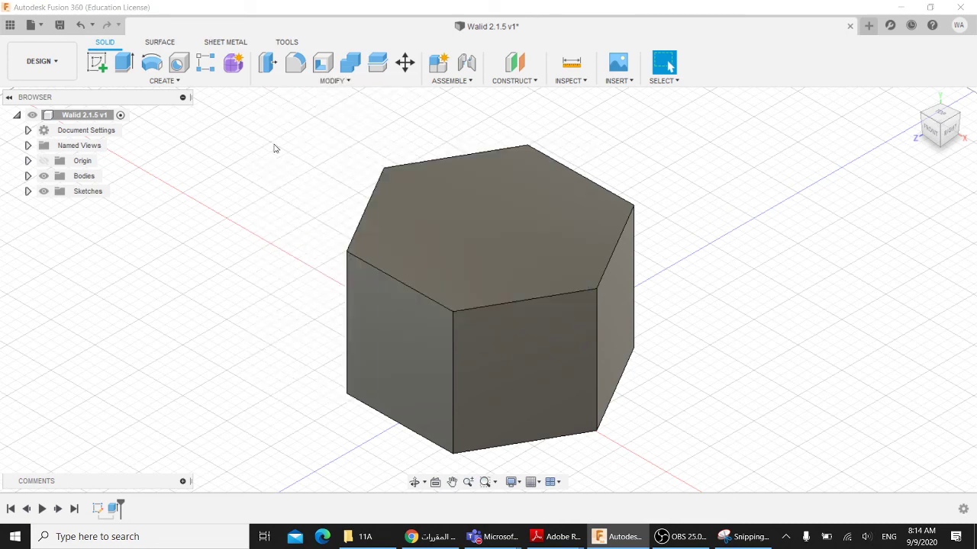
left_click(483, 226)
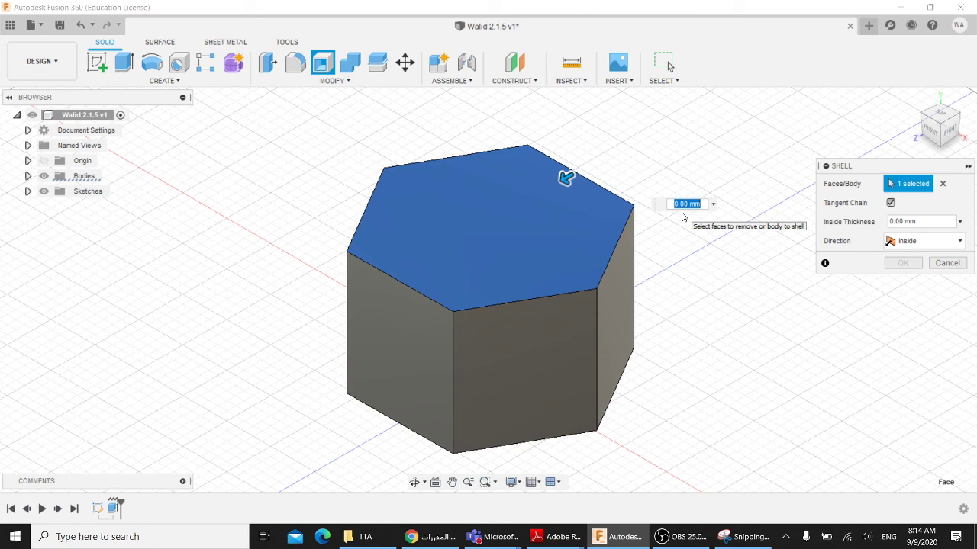
type("5")
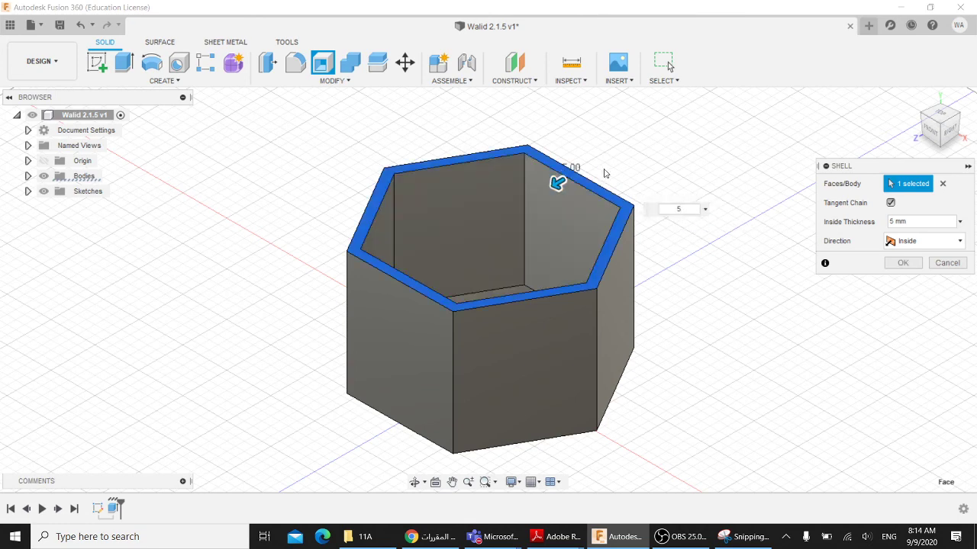
- Inspect the hollow interior from several views and confirm the 5 mm shell
left_click(941, 118)
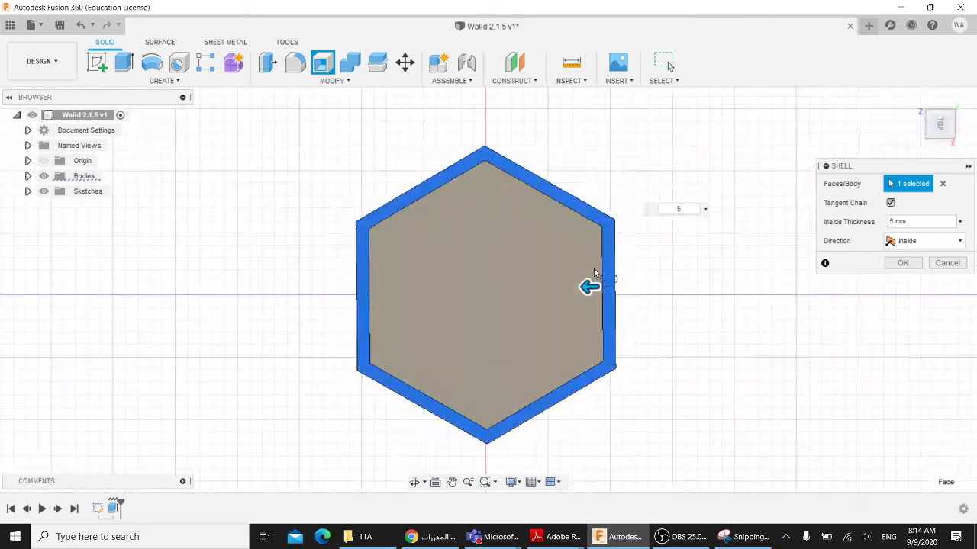
scroll(610, 294, "up", 5)
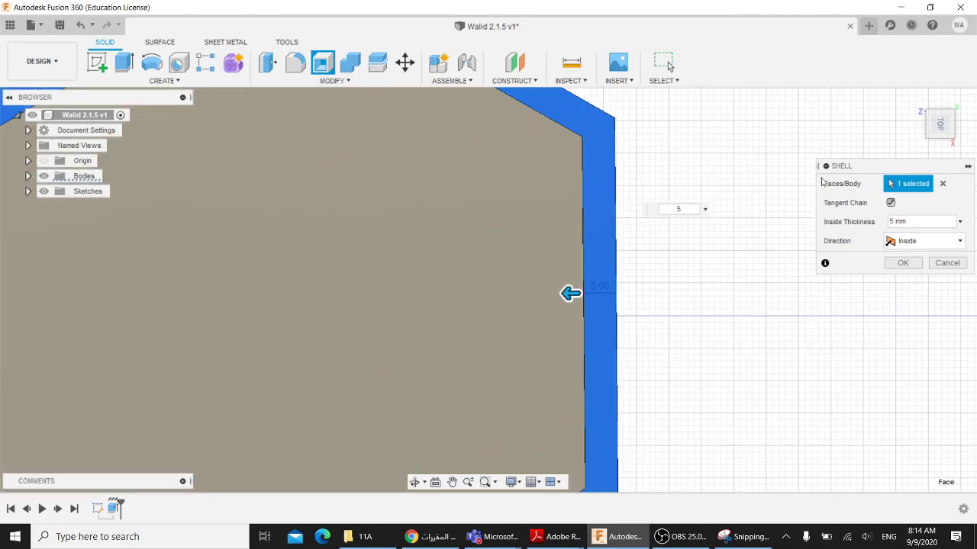
left_click(914, 99)
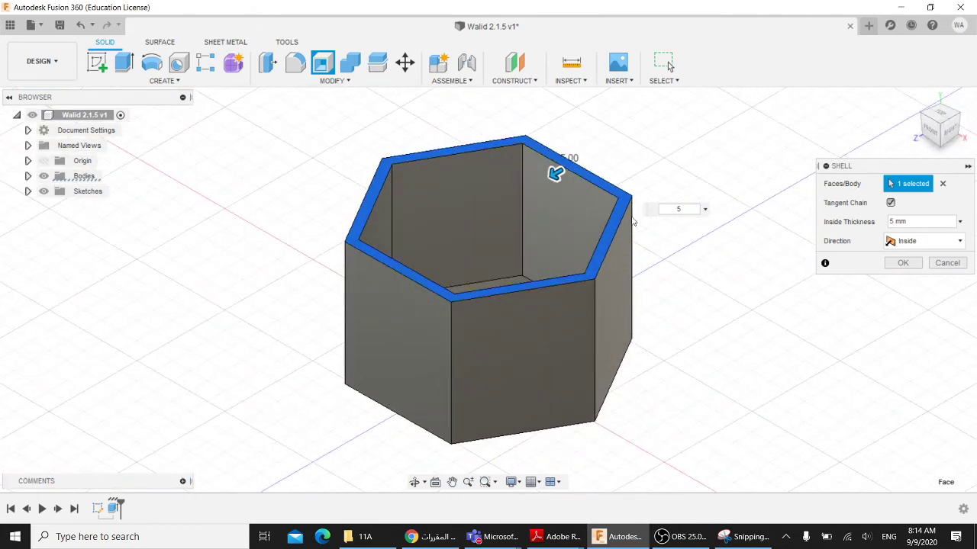
middle_click_drag(672, 250, 448, 278, "shift")
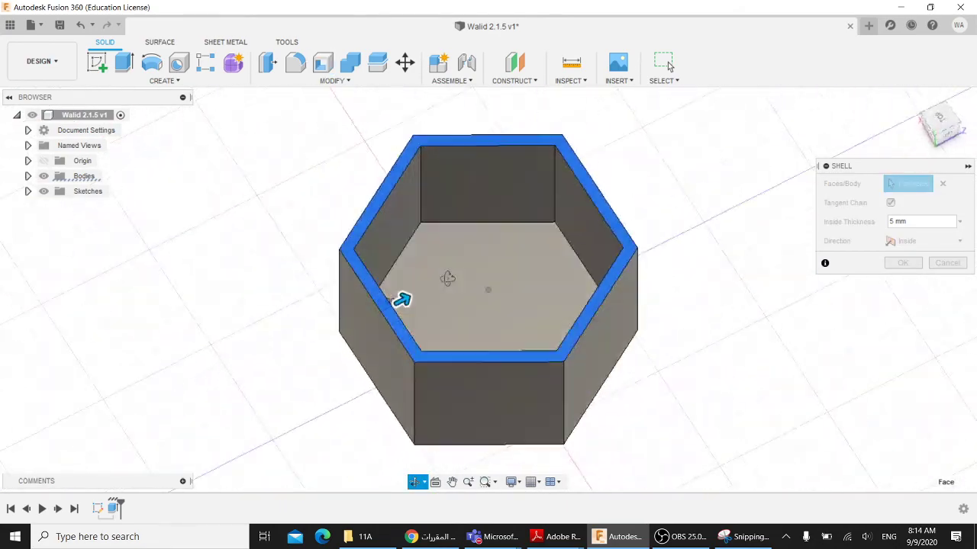
middle_click_drag(402, 299, 554, 290, "shift")
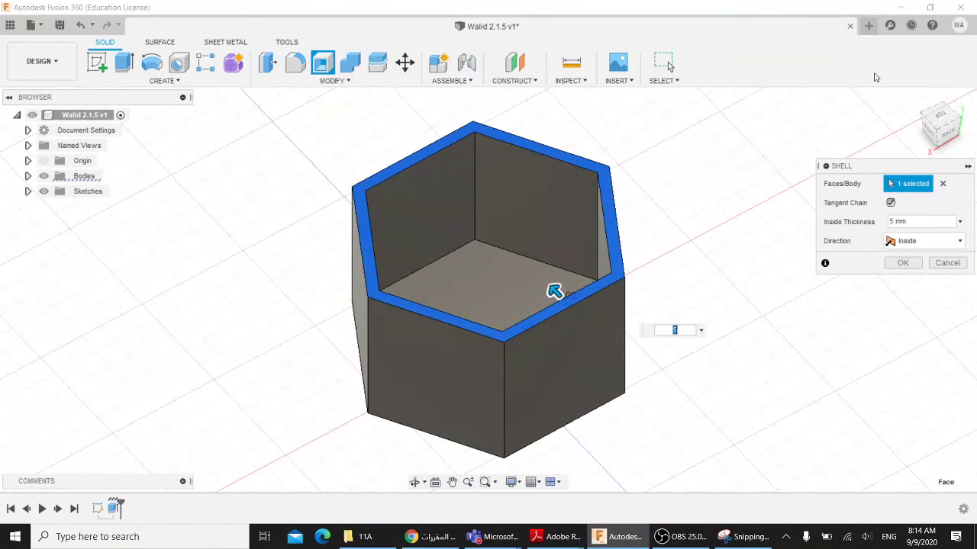
left_click(912, 101)
middle_click_drag(661, 256, 641, 274, "shift")
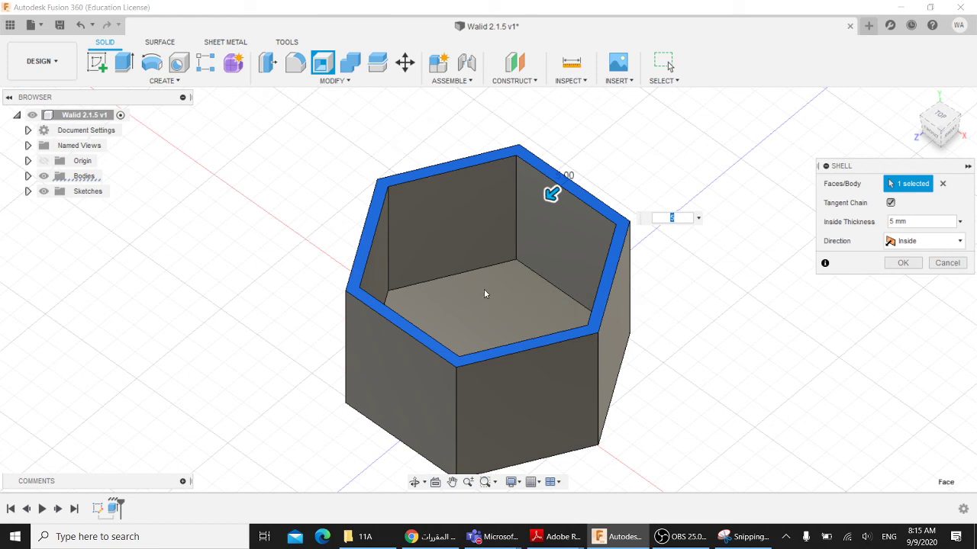
left_click(902, 264)
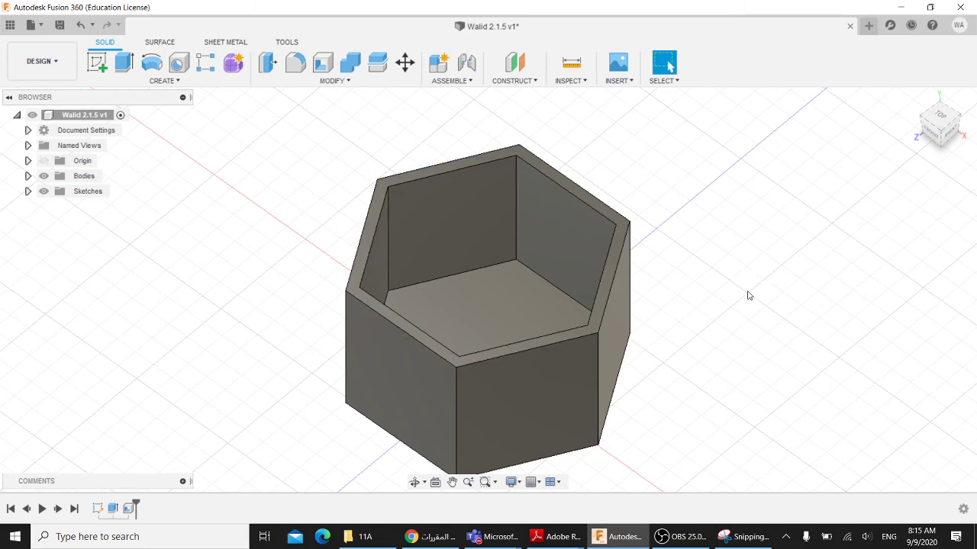
- Start the Fillet command on the container, then bring the Teams meeting forward
middle_click_drag(693, 284, 697, 272, "shift")
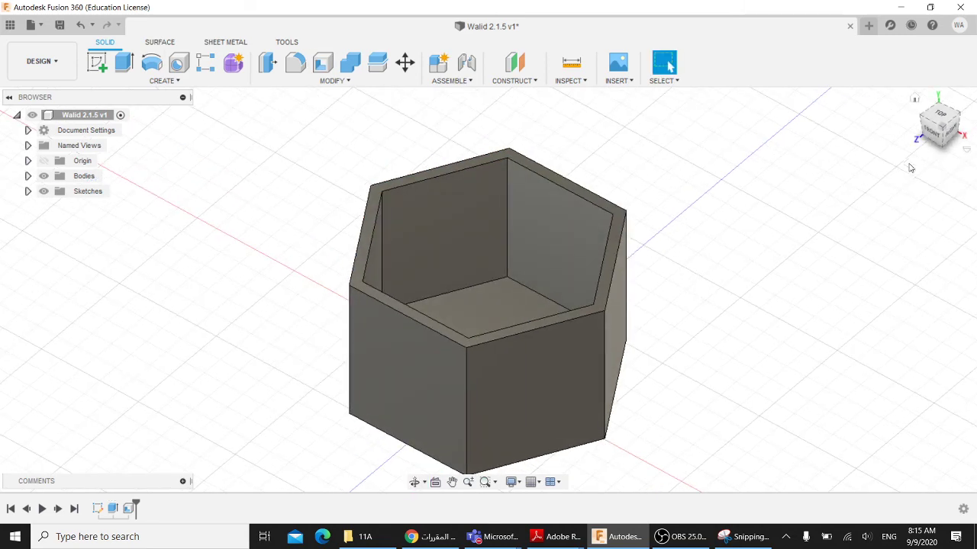
left_click(915, 100)
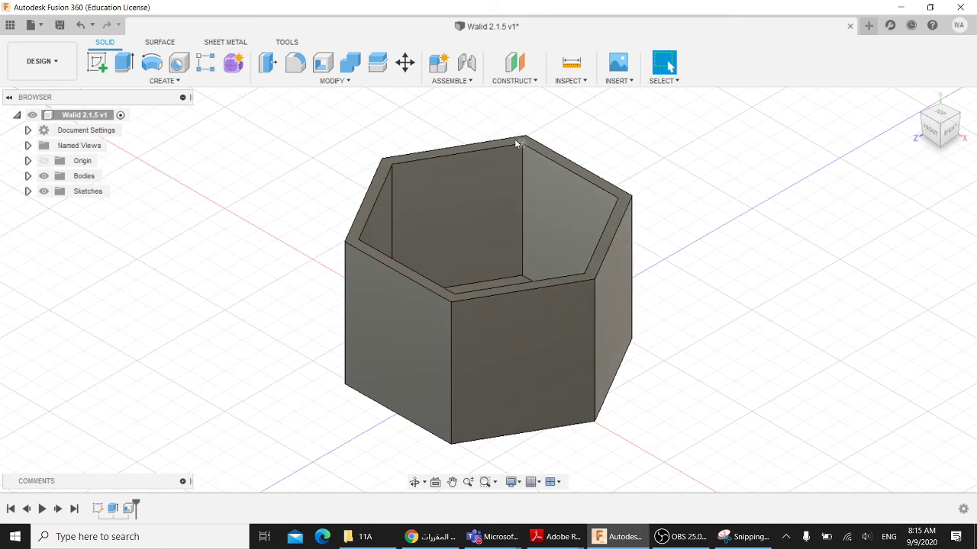
left_click(328, 84)
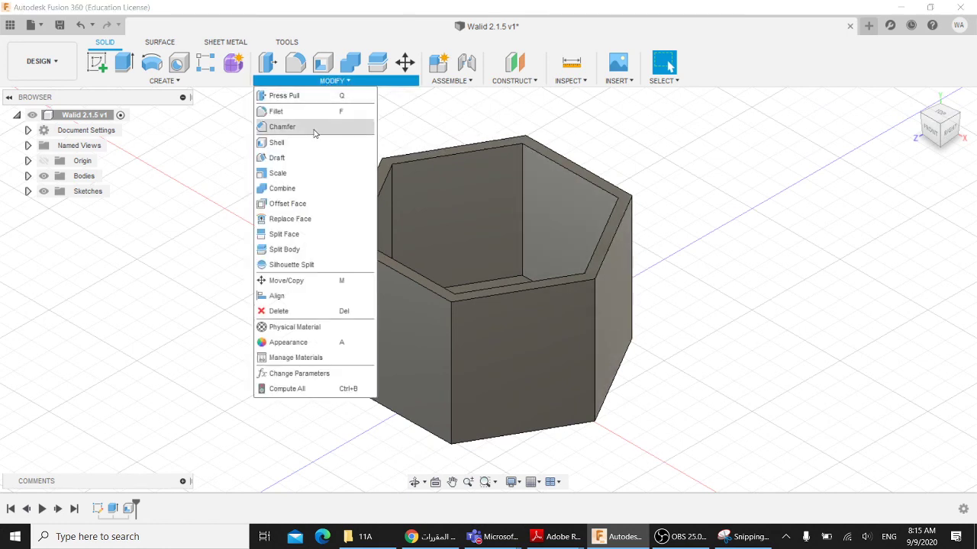
left_click(279, 115)
mouse_move(488, 536)
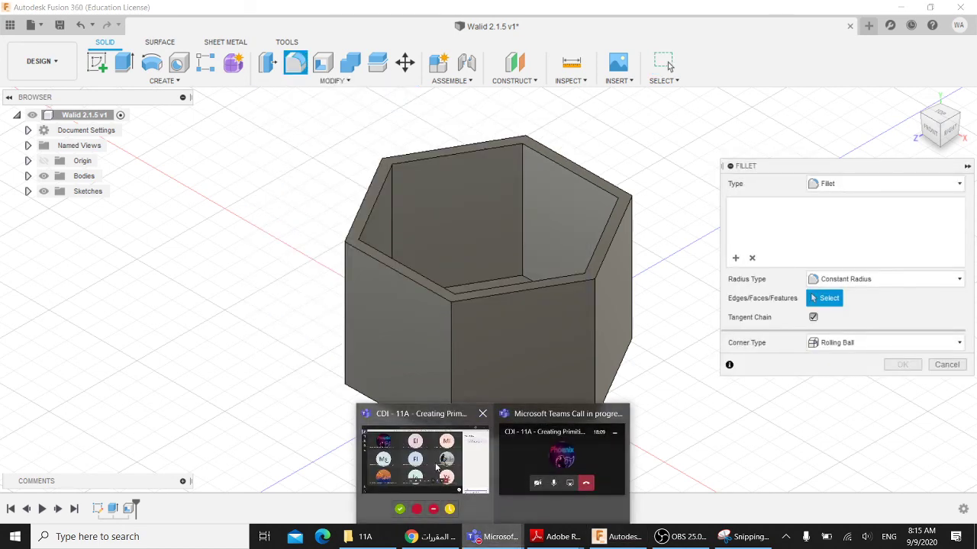
left_click(439, 467)
- Download the meeting attendance list from the Teams participants panel
left_click(614, 424)
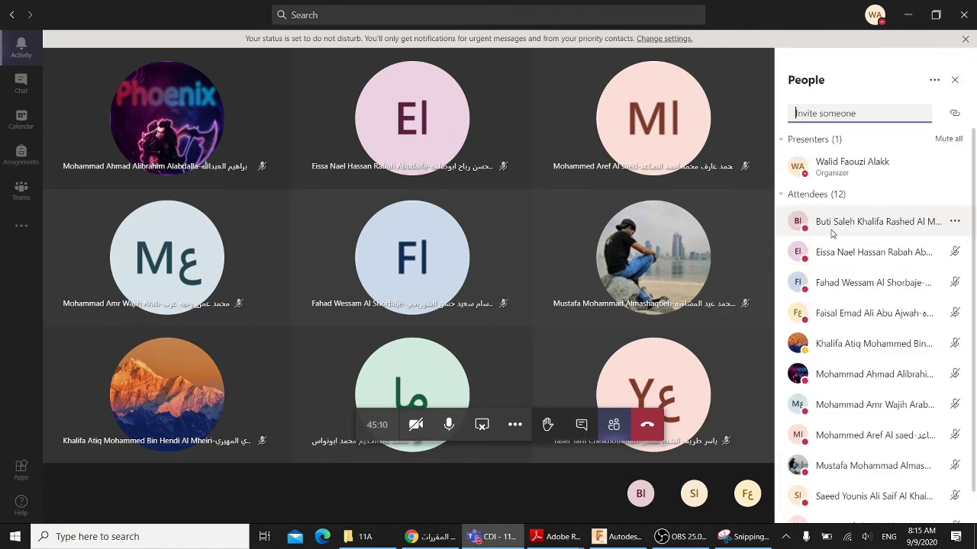
left_click(933, 79)
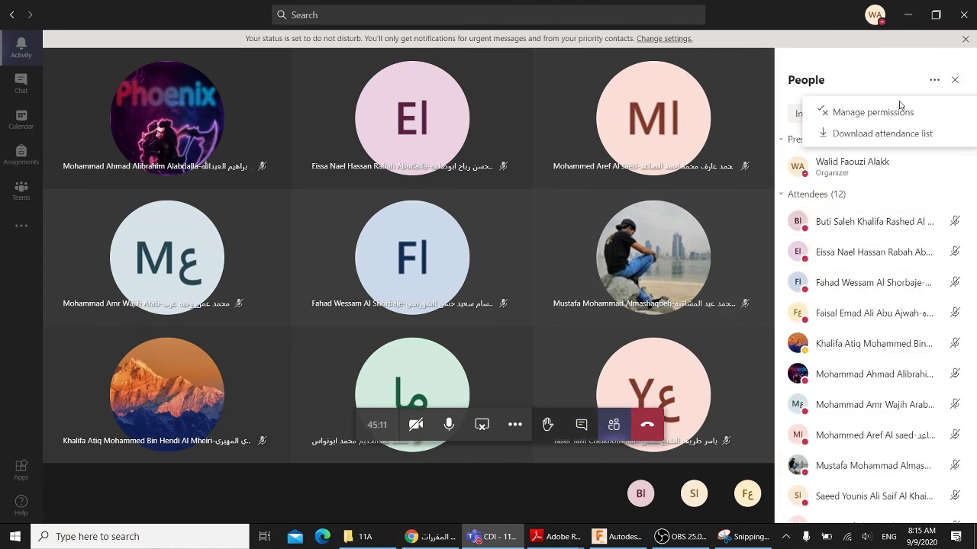
left_click(868, 140)
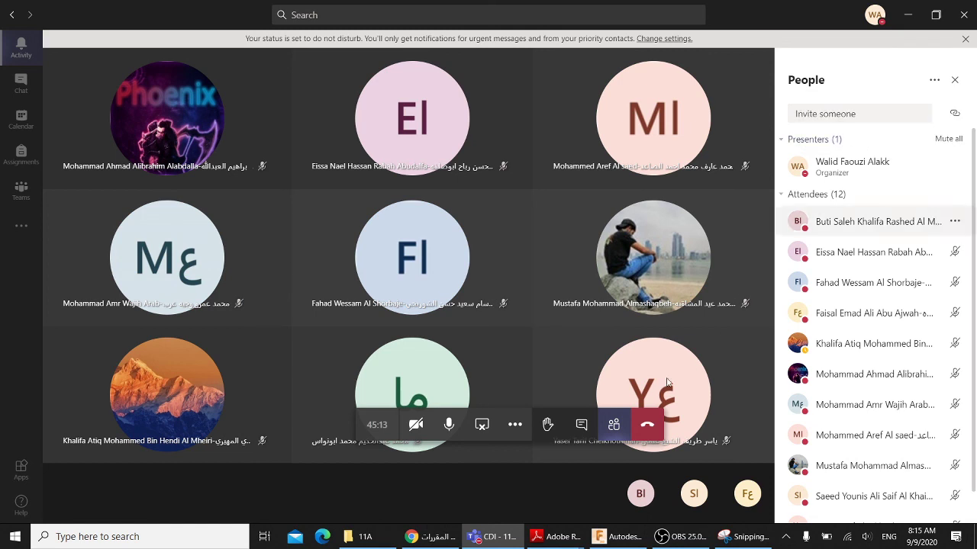
- Send 'Shell + Fillet Tools' in the meeting chat and return to Fusion 360
left_click(581, 426)
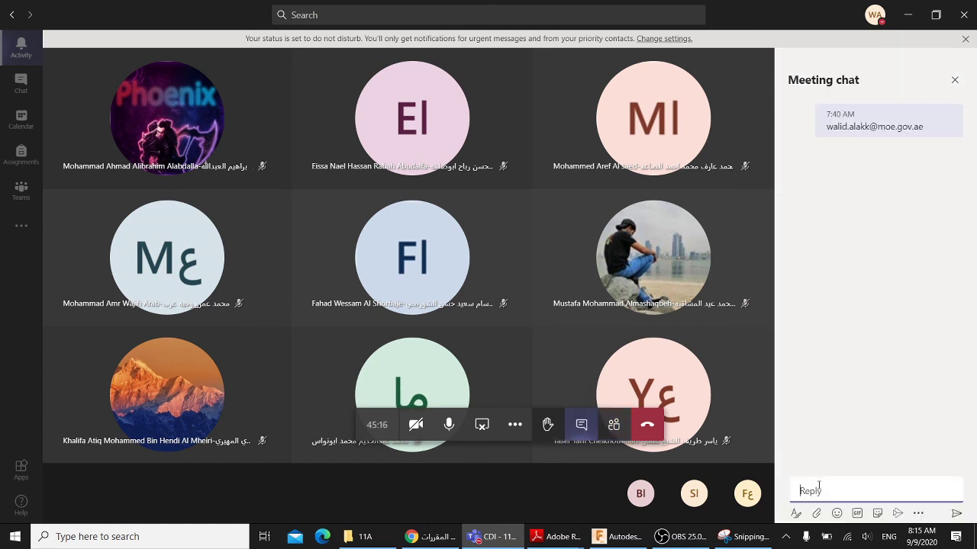
type("Shell + Fillet Tools")
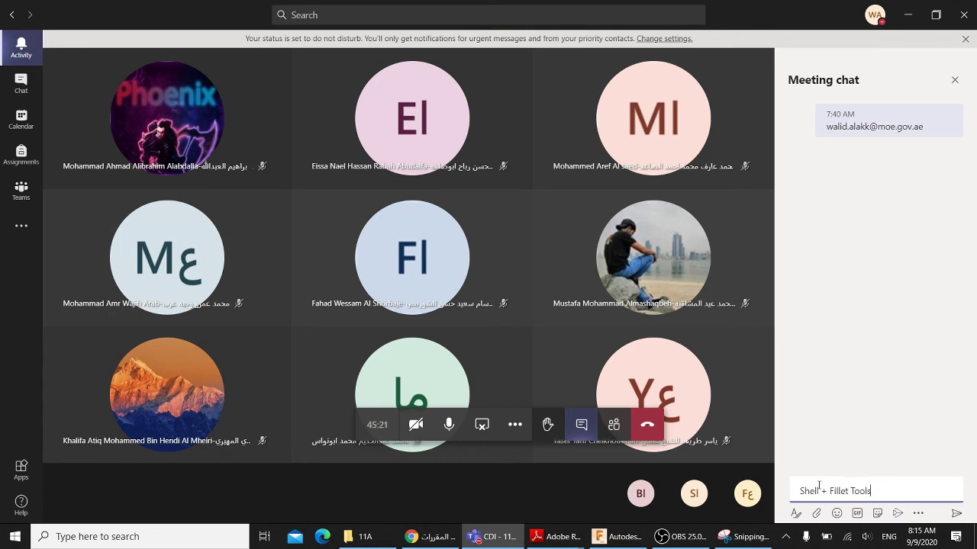
key("Return")
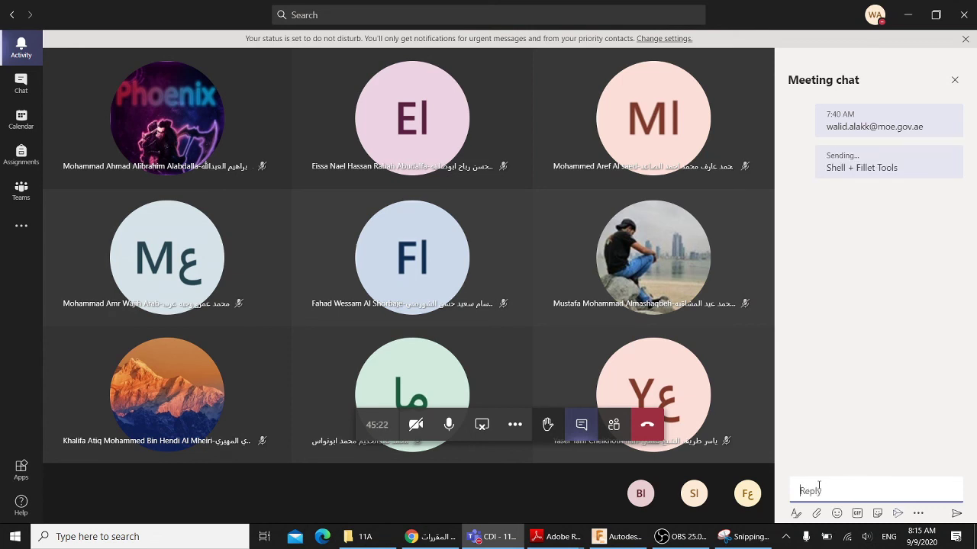
left_click(492, 535)
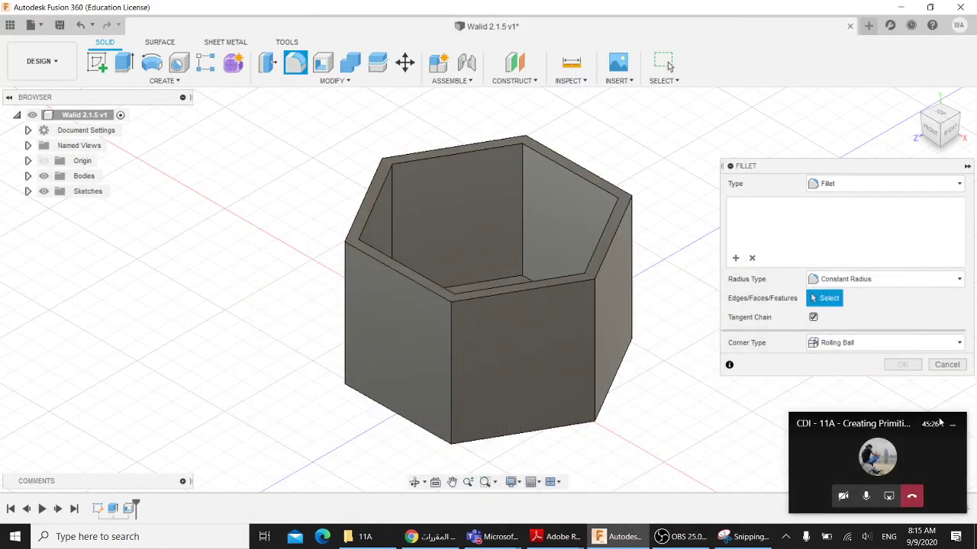
- Select all six vertical outer edges of the hexagonal container for the fillet
left_click(344, 283)
left_click(450, 337)
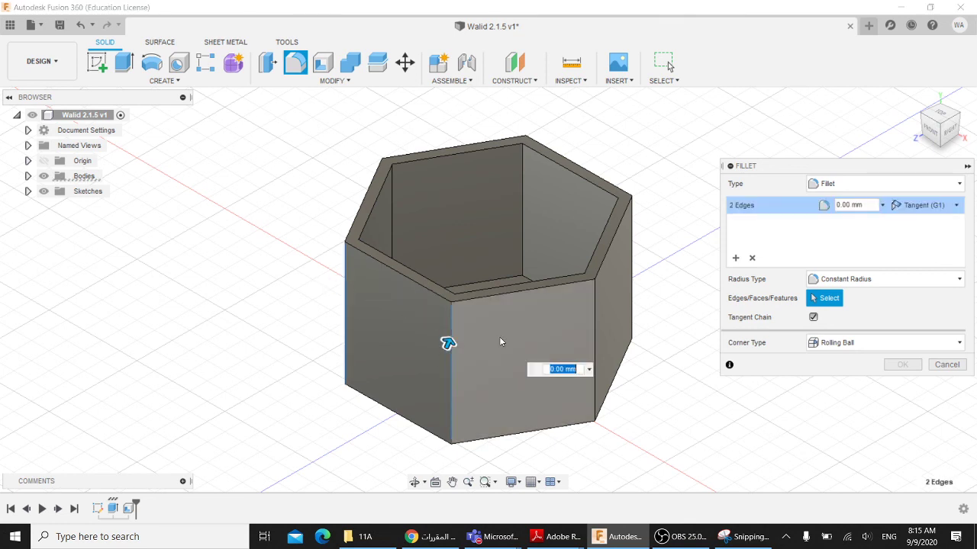
left_click(595, 323)
left_click(632, 268)
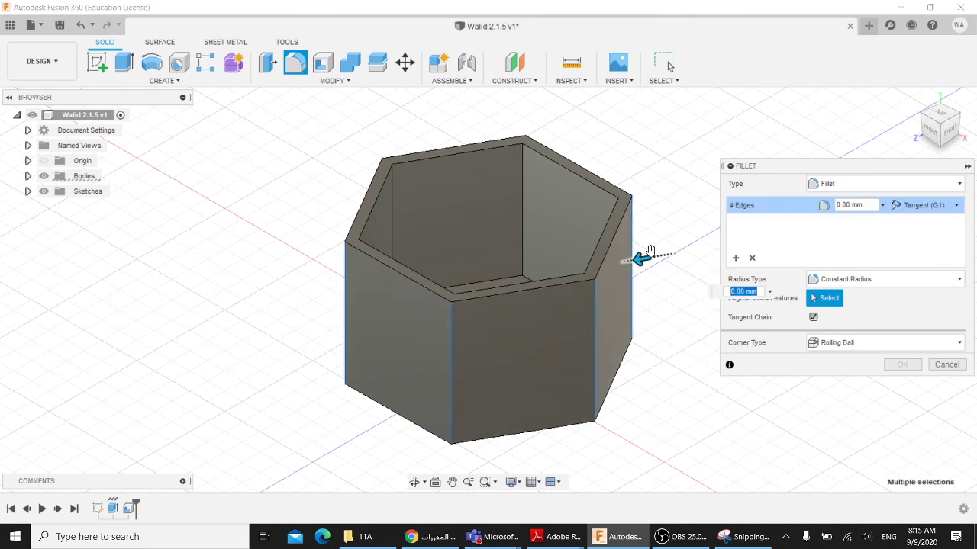
middle_click_drag(650, 250, 599, 292, "shift")
left_click(618, 313)
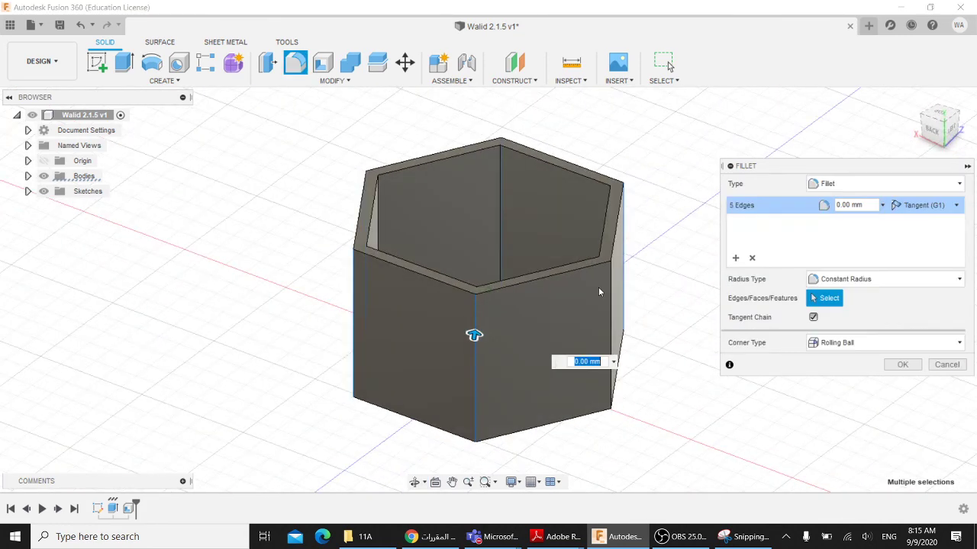
left_click(610, 298)
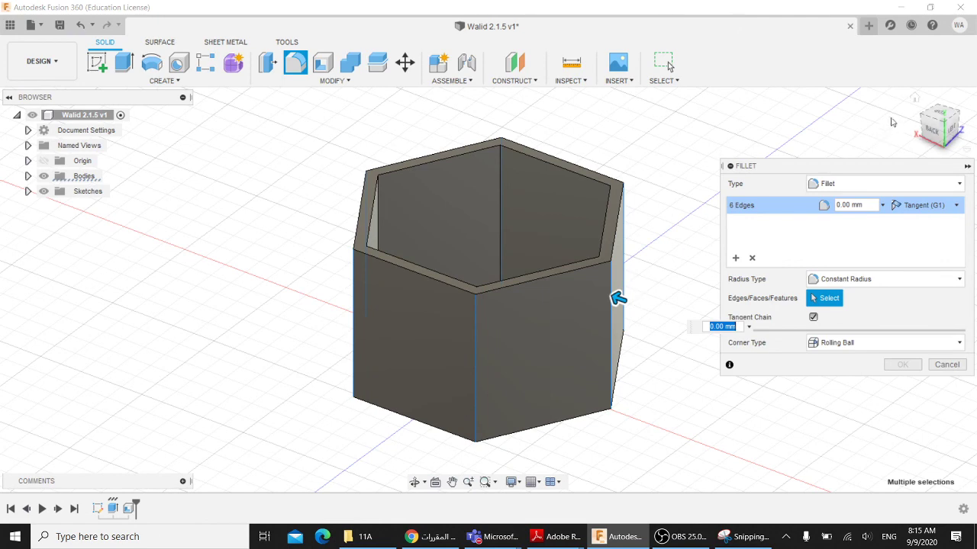
left_click(914, 99)
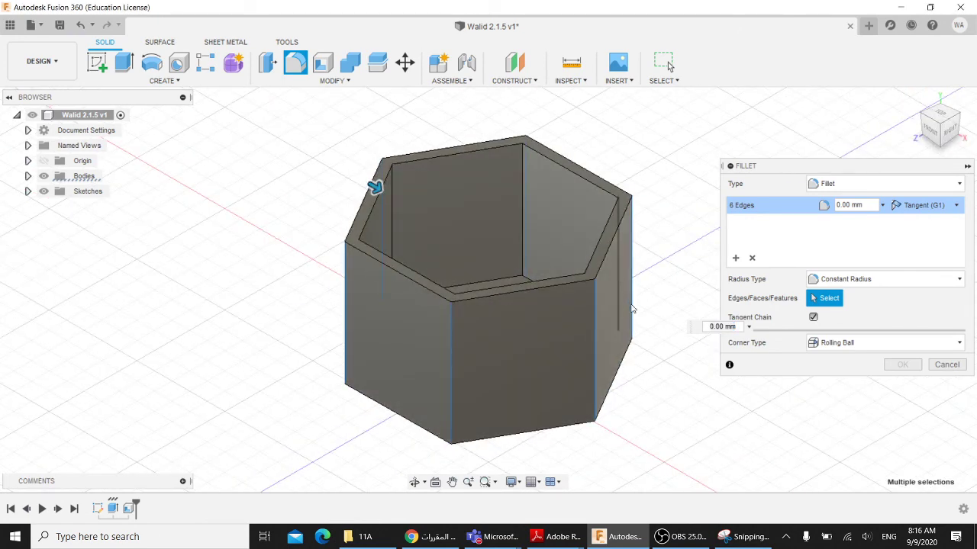
- Set the fillet radius to 10 mm and apply it to the six edges
left_click(697, 326)
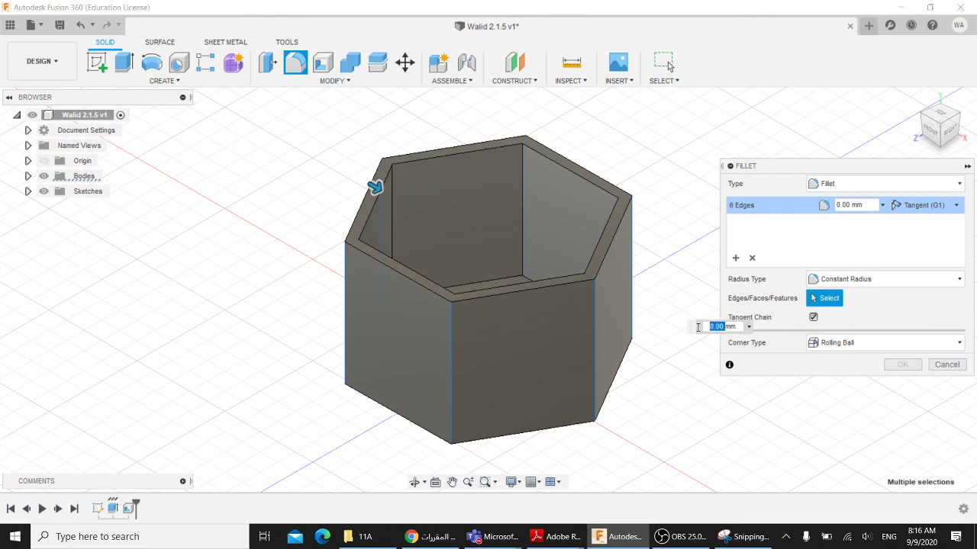
left_click_drag(737, 329, 704, 329)
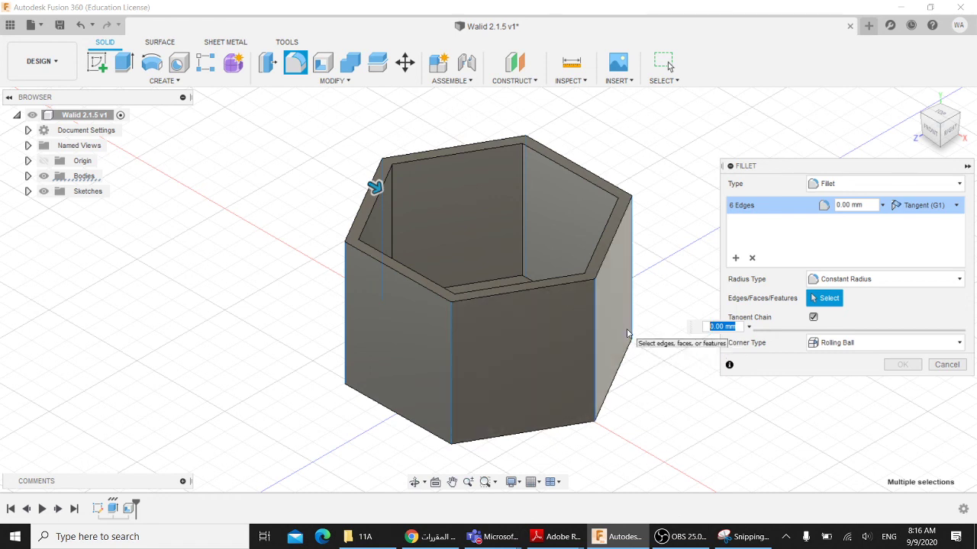
type("5")
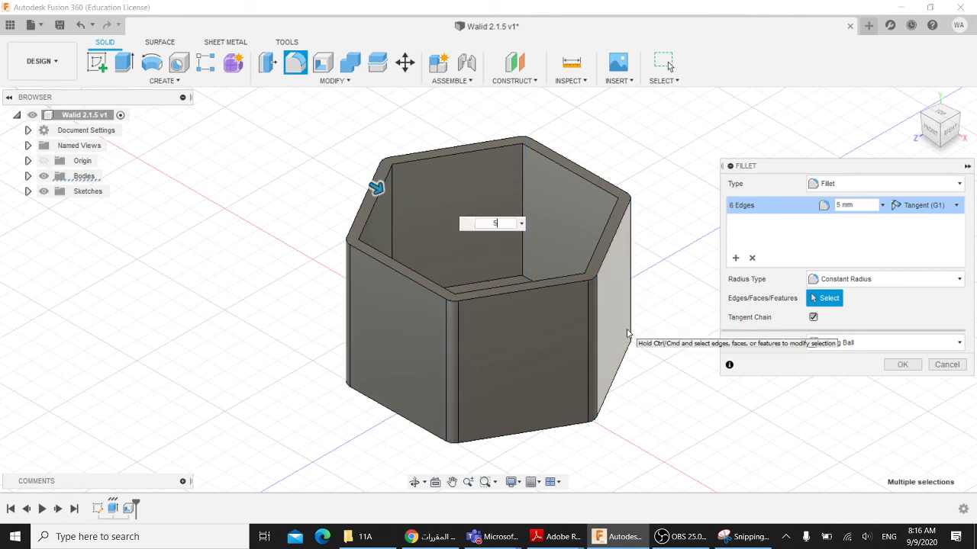
scroll(597, 334, "up", 2)
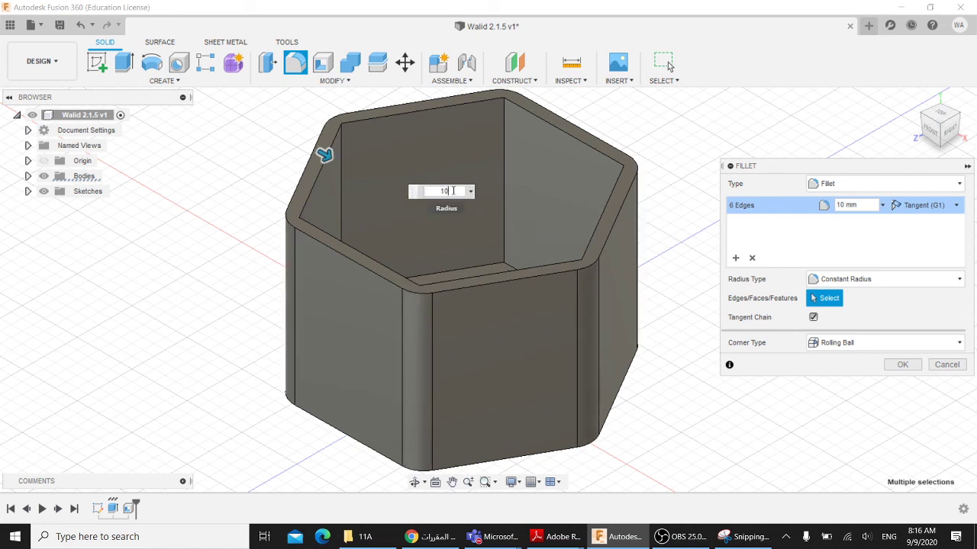
left_click_drag(448, 191, 430, 190)
key("Return")
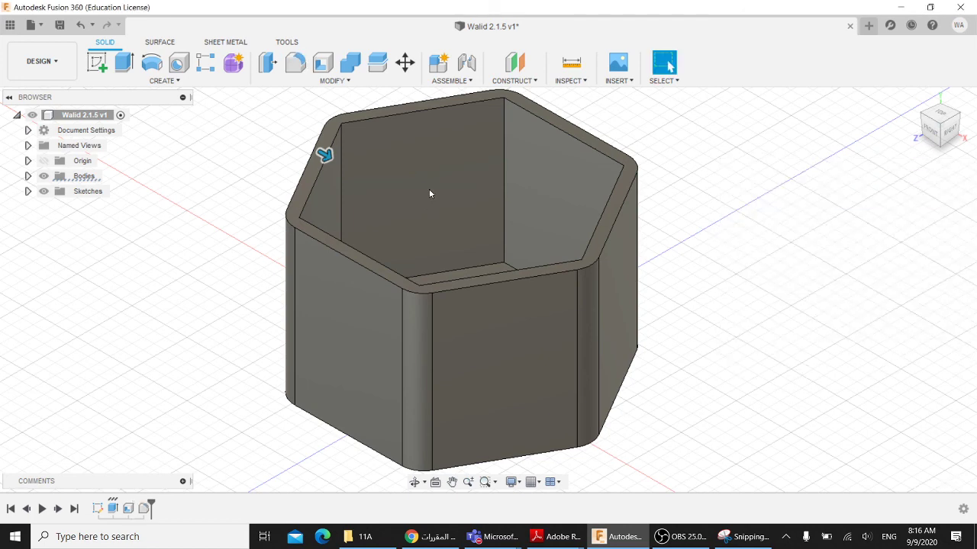
scroll(702, 224, "up", 1)
scroll(701, 223, "down", 1)
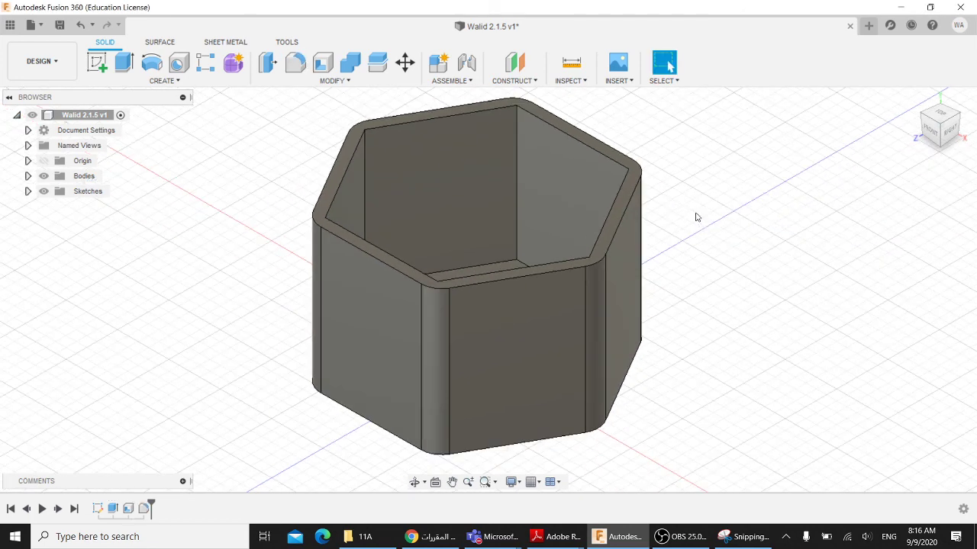
middle_click_drag(696, 217, 624, 290, "shift")
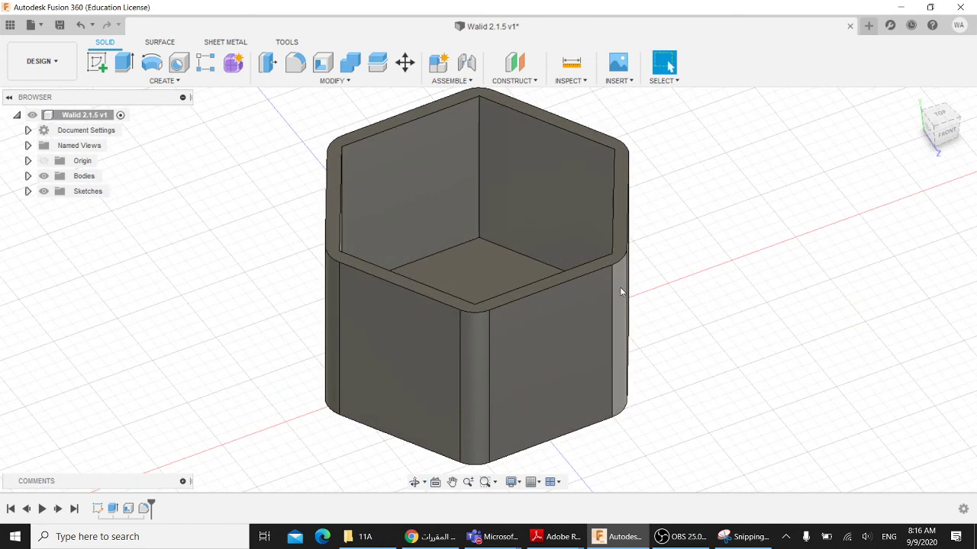
left_click(480, 149)
middle_click_drag(679, 207, 715, 206, "shift")
left_click(693, 216)
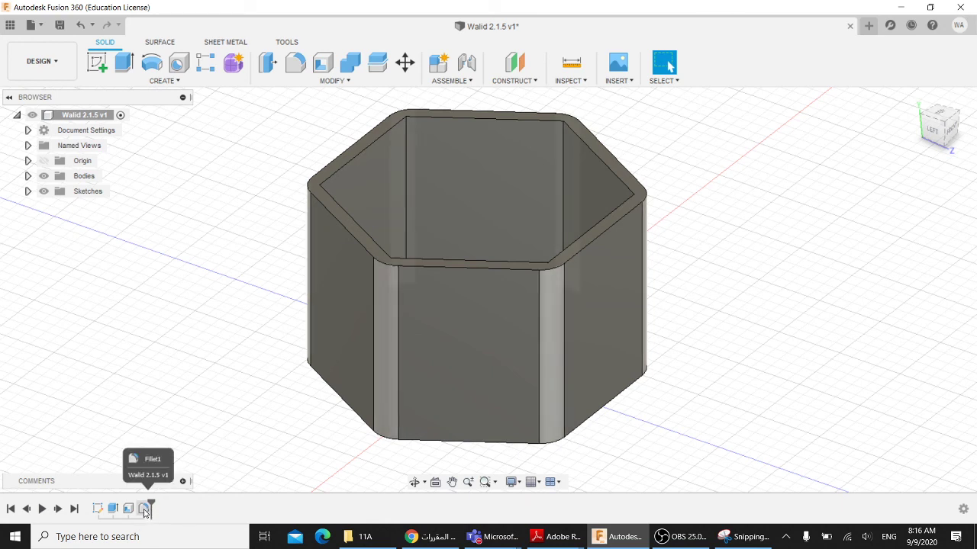
left_click(145, 509)
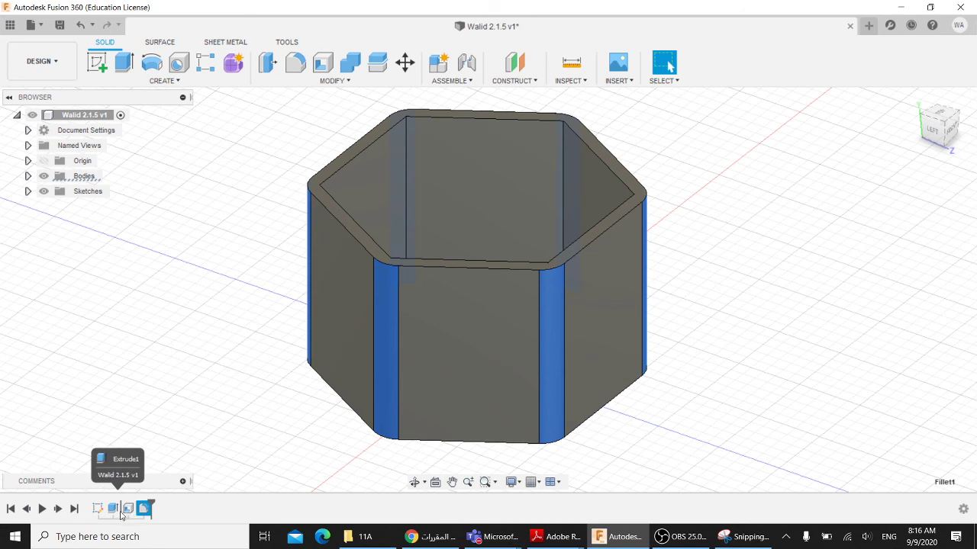
key("Escape")
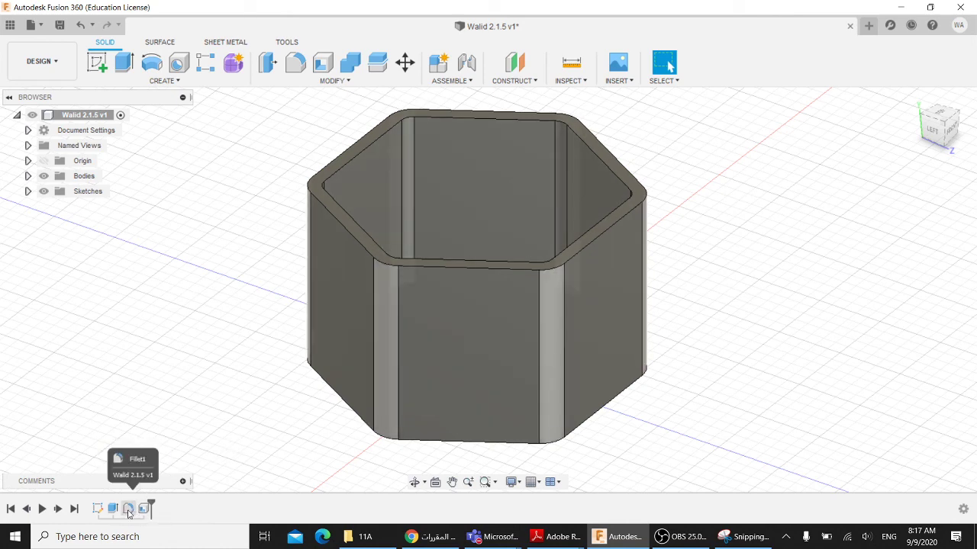
left_click_drag(151, 506, 120, 501)
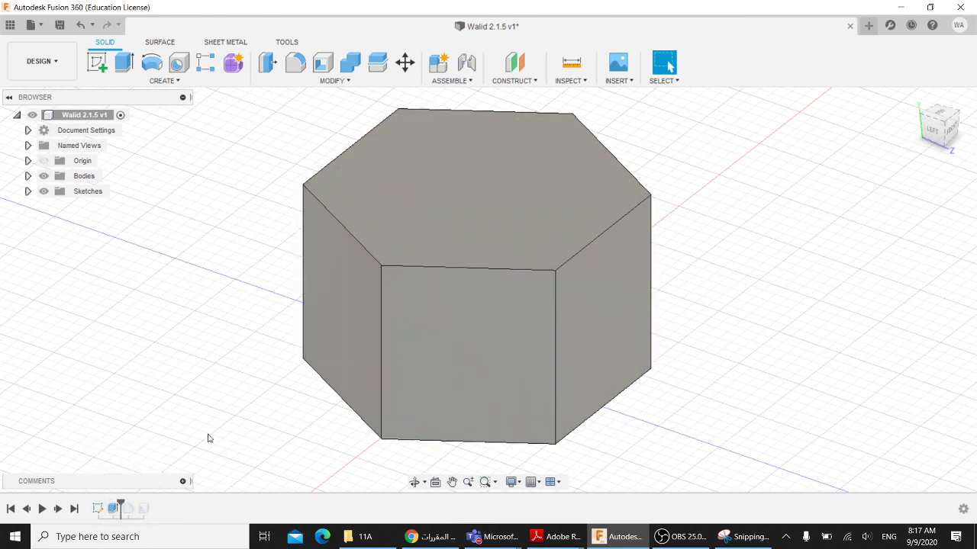
middle_click_drag(201, 439, 180, 431, "shift")
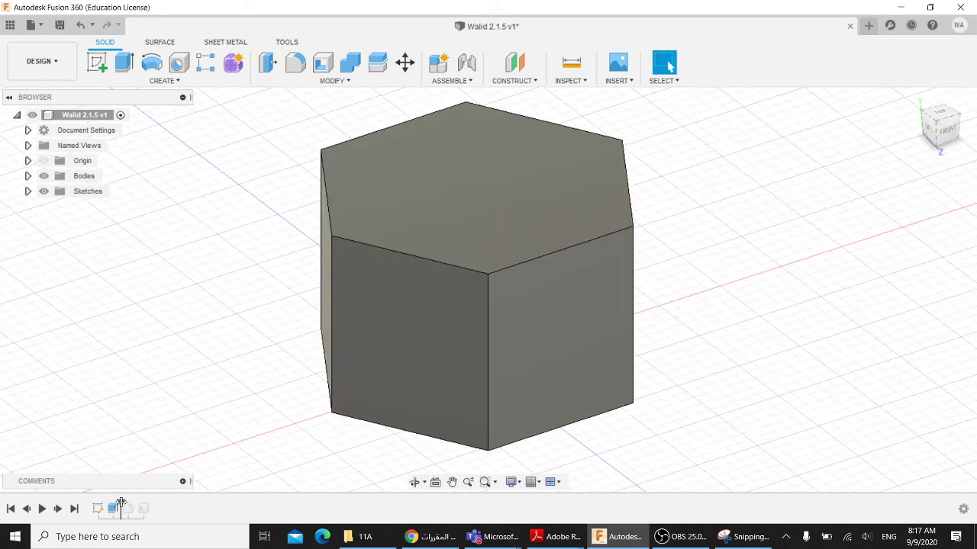
left_click_drag(120, 503, 135, 505)
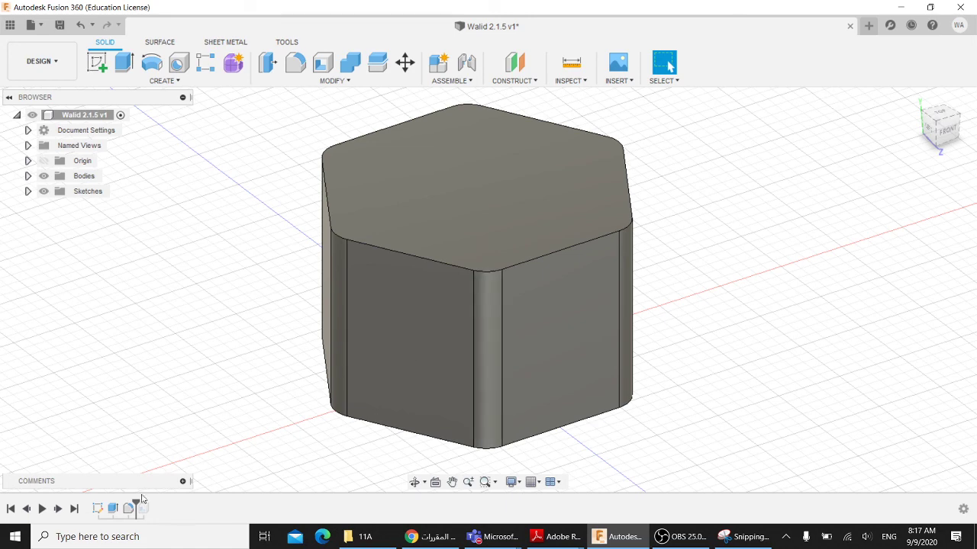
left_click_drag(135, 501, 142, 501)
middle_click_drag(301, 370, 414, 194, "shift")
left_click(481, 126)
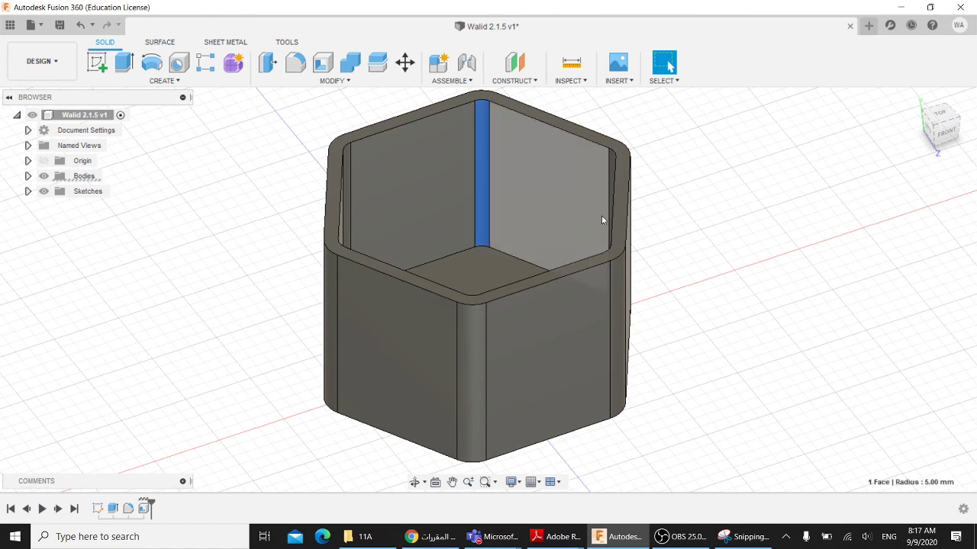
middle_click_drag(665, 239, 780, 197, "shift")
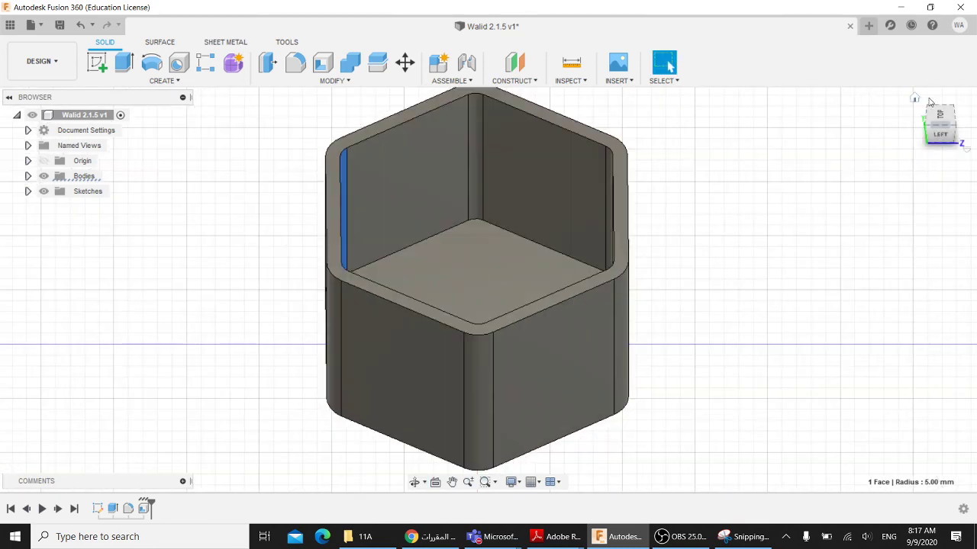
key("F6")
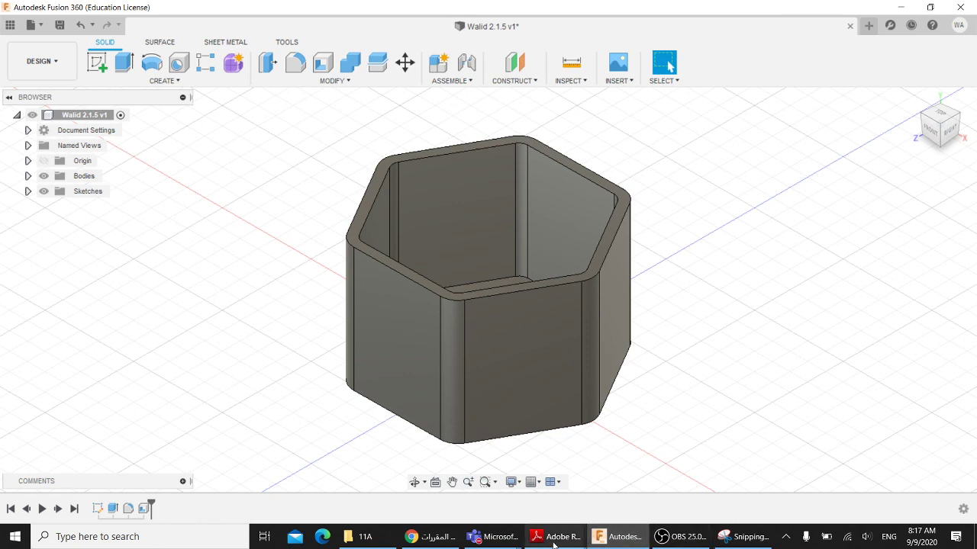
left_click(431, 537)
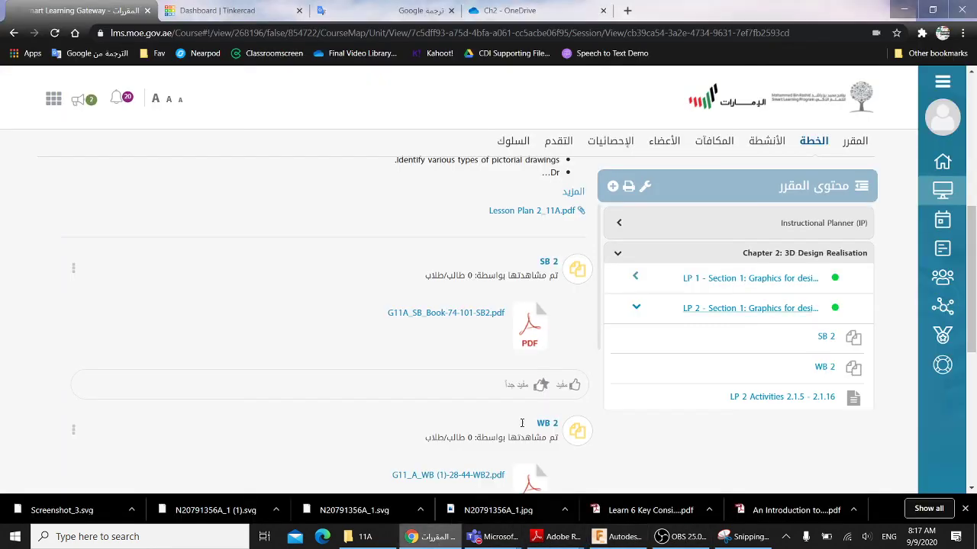
- Expand the course Home post linking the SHELL and HOLE tools video, then return to Teams
left_click(853, 141)
scroll(565, 360, "down", 4)
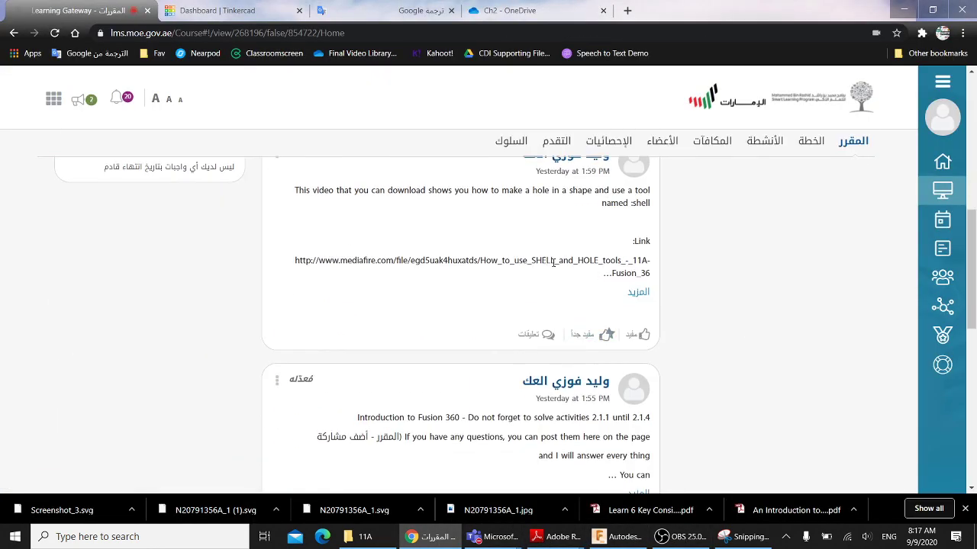
left_click(640, 298)
left_click_drag(649, 273, 317, 261)
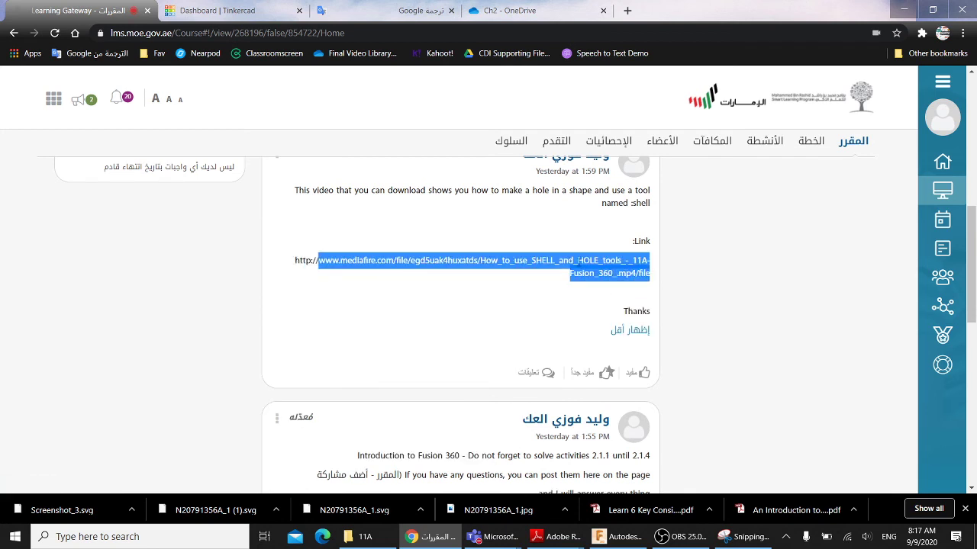
double_click(587, 260)
left_click(584, 263)
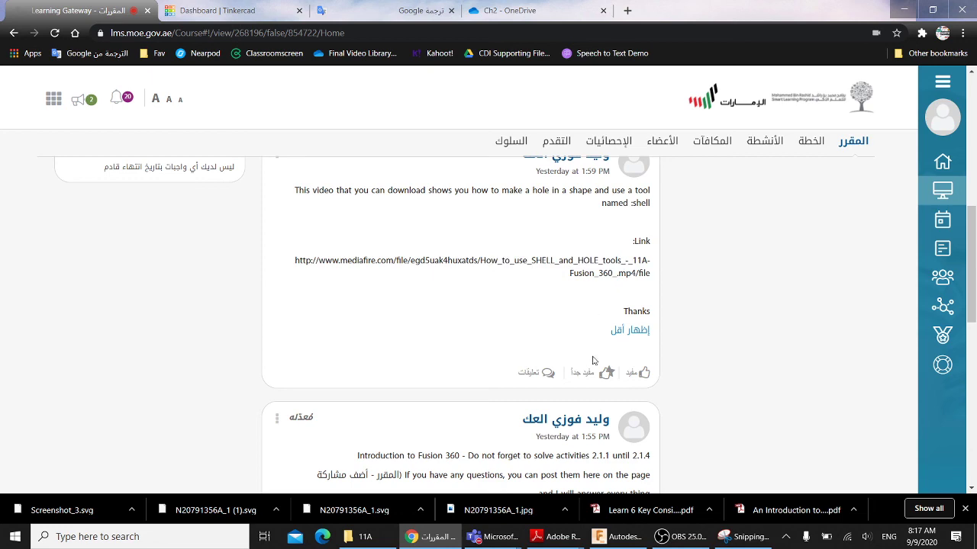
scroll(593, 360, "up", 10)
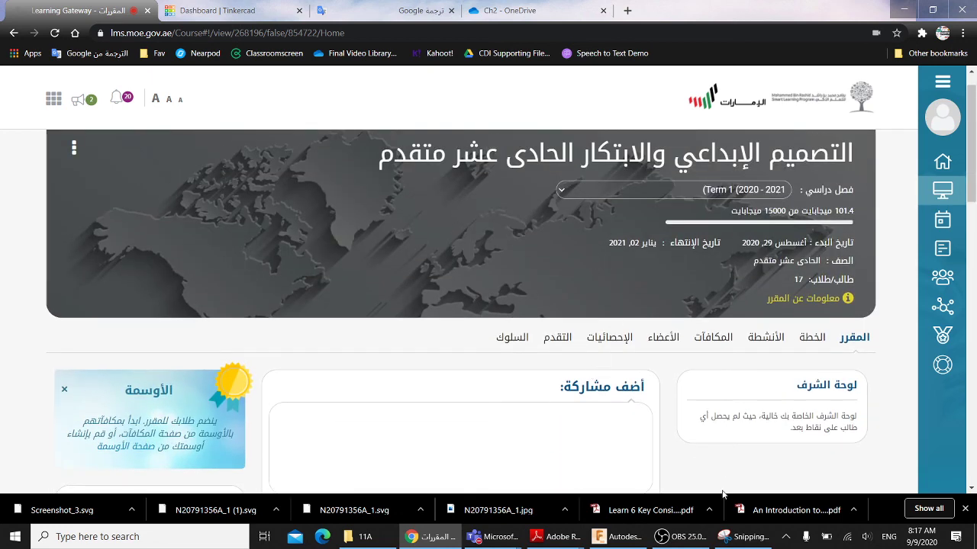
left_click(450, 474)
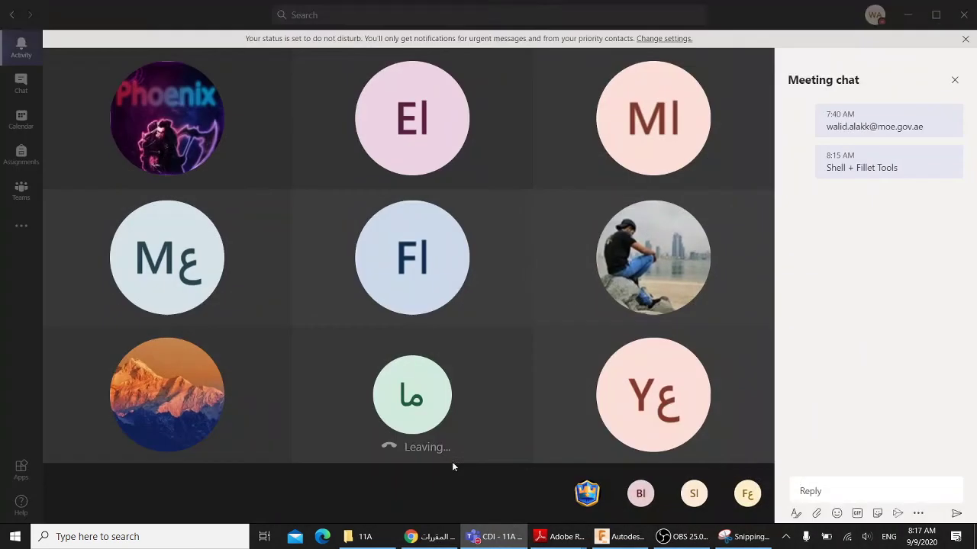
- Show the meeting's People list with the presenter and 12 attendees, then minimize Snipping Tool
left_click(608, 430)
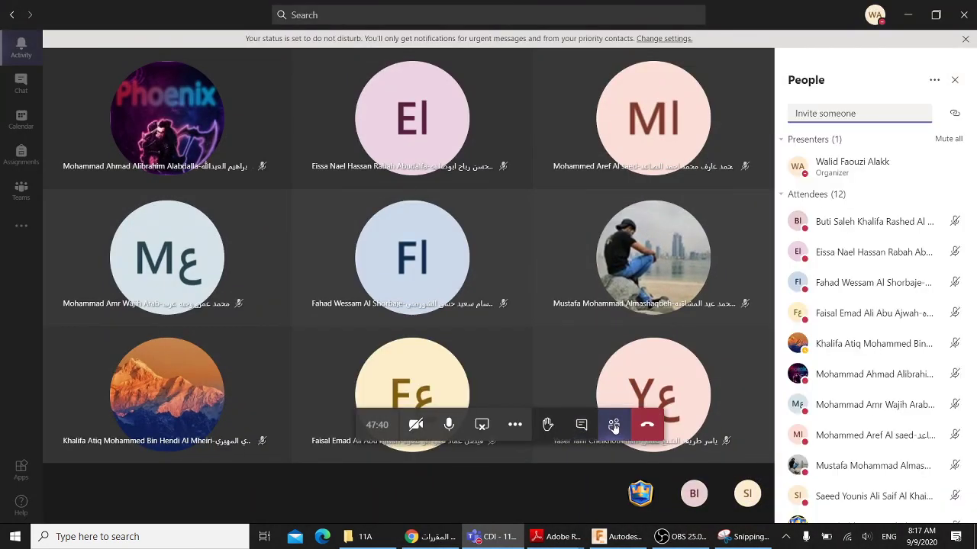
left_click(735, 537)
left_click(737, 539)
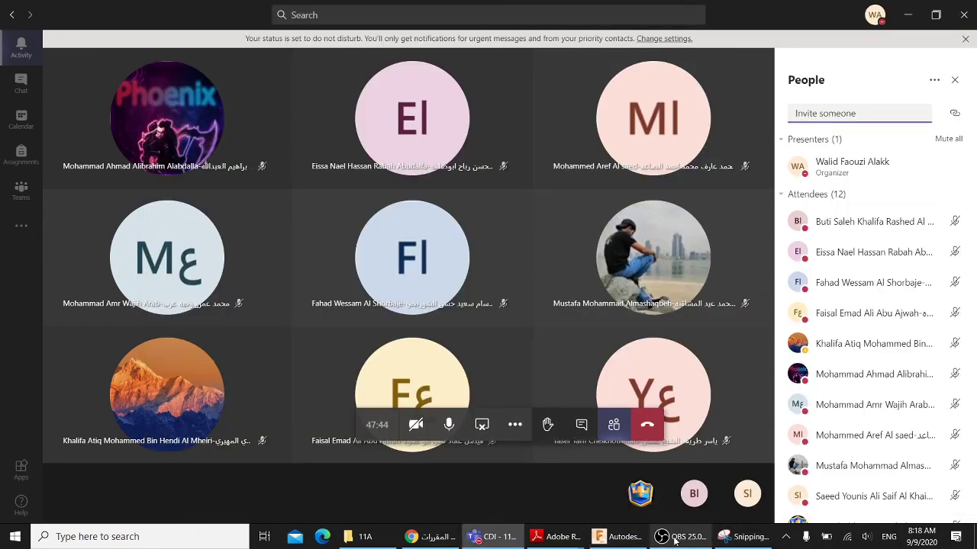